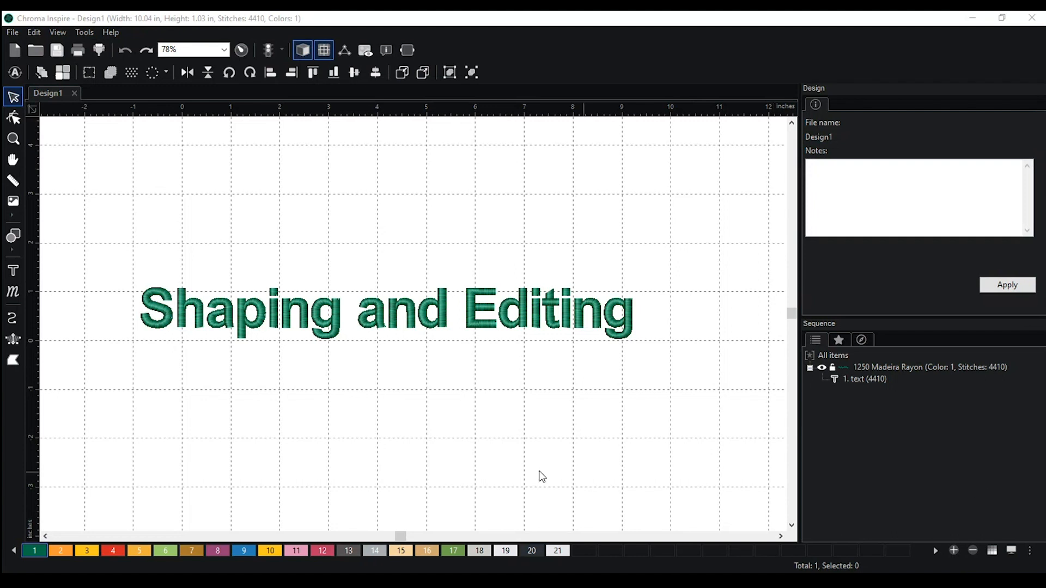
Create a new blank design.
scroll(313, 409, "down", 1)
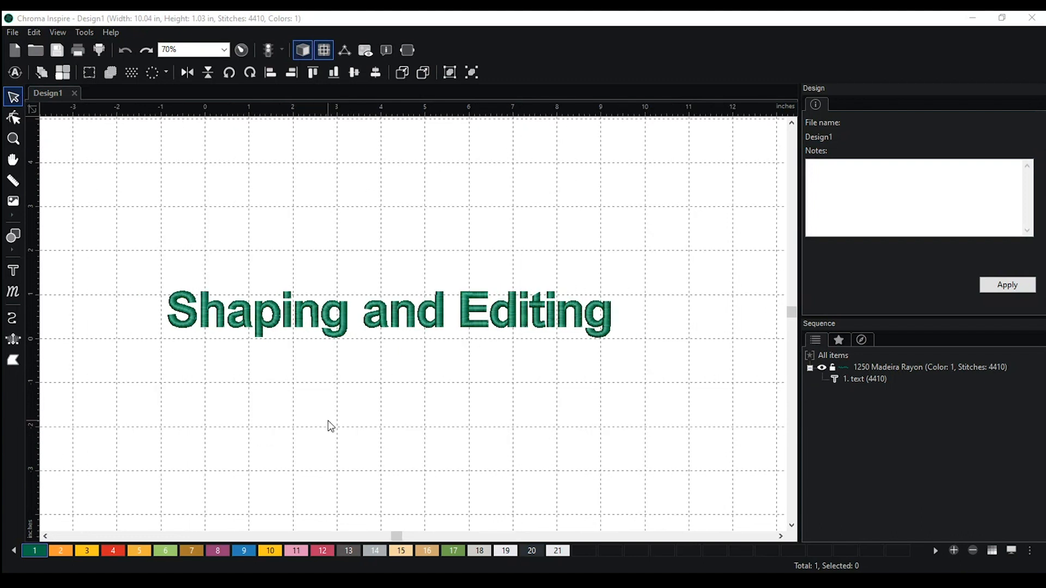
left_click(12, 33)
left_click(26, 44)
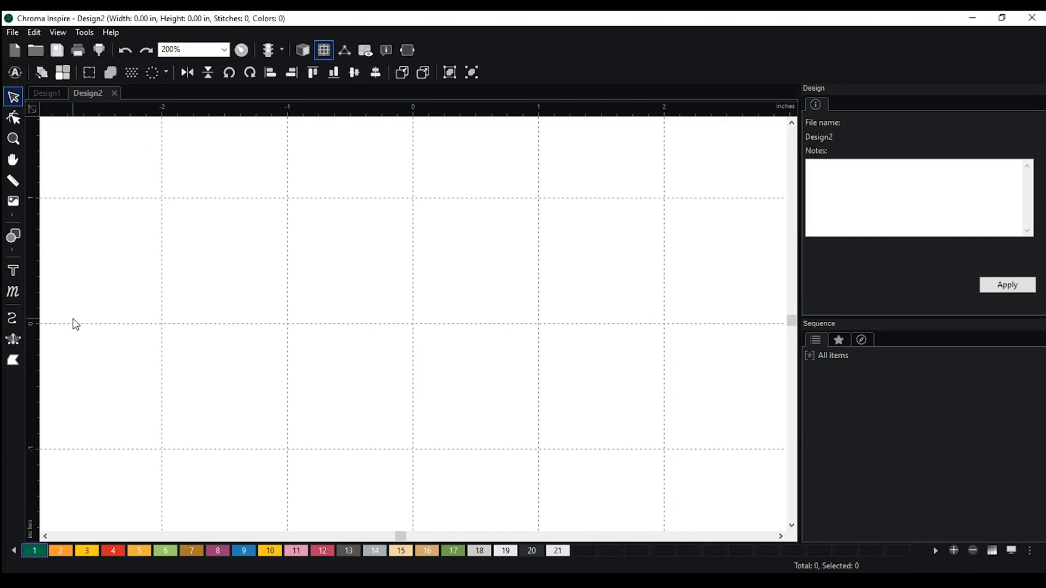
Draw an M-like zigzag run-stitch path about 0.70 in wide and 1.41 in high, and display the stitches in 3D.
left_click(13, 319)
left_click(129, 369)
left_click(135, 211)
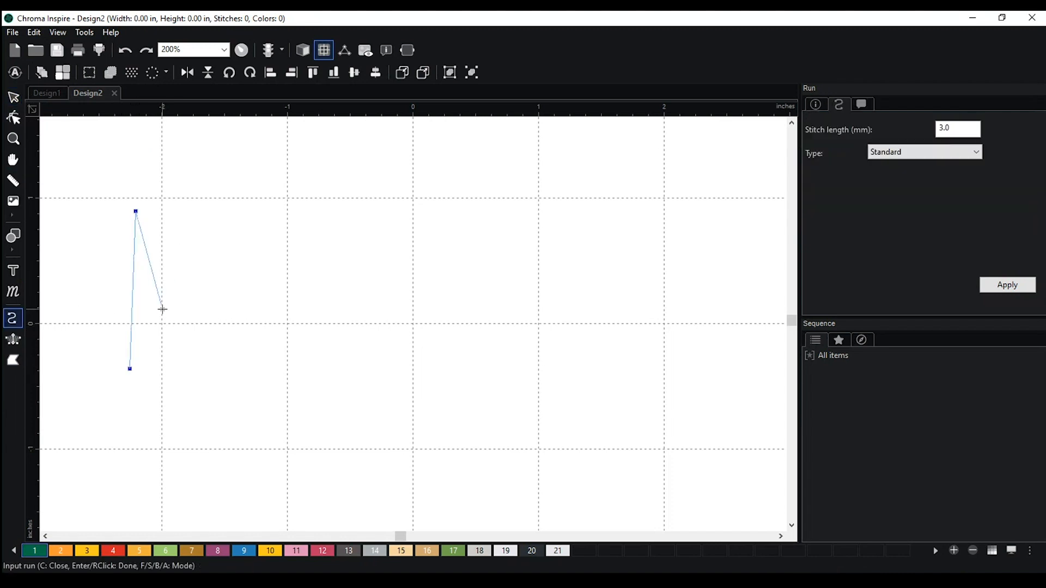
left_click(162, 310)
left_click(192, 202)
left_click(192, 272)
left_click(218, 230)
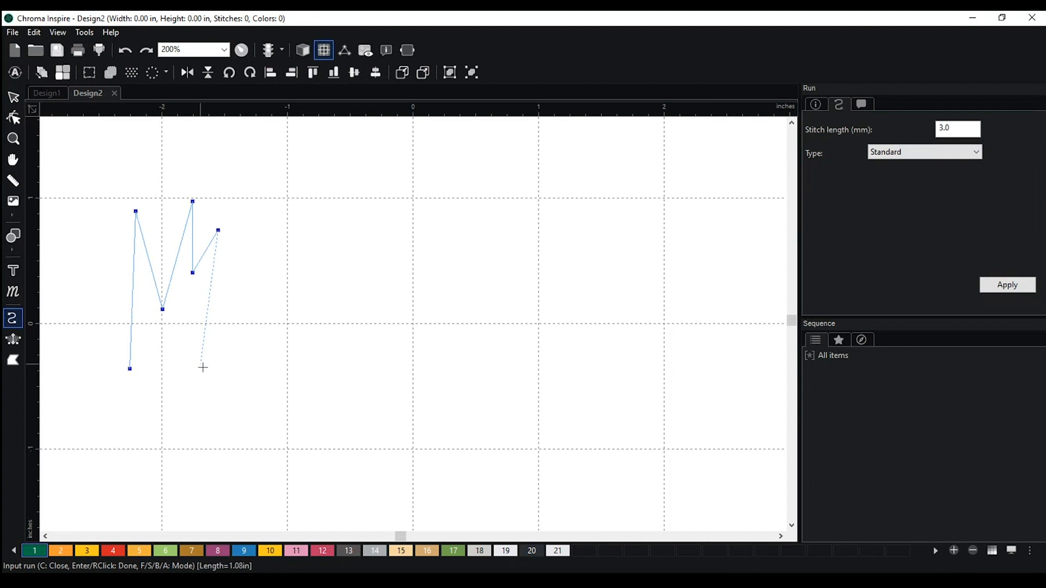
left_click(216, 380)
key("Return")
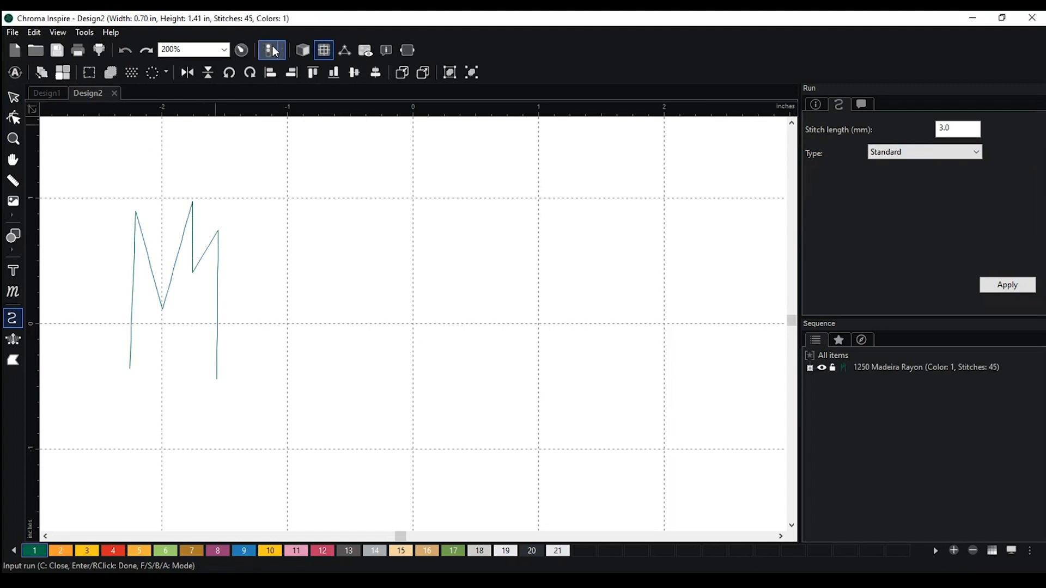
left_click(303, 50)
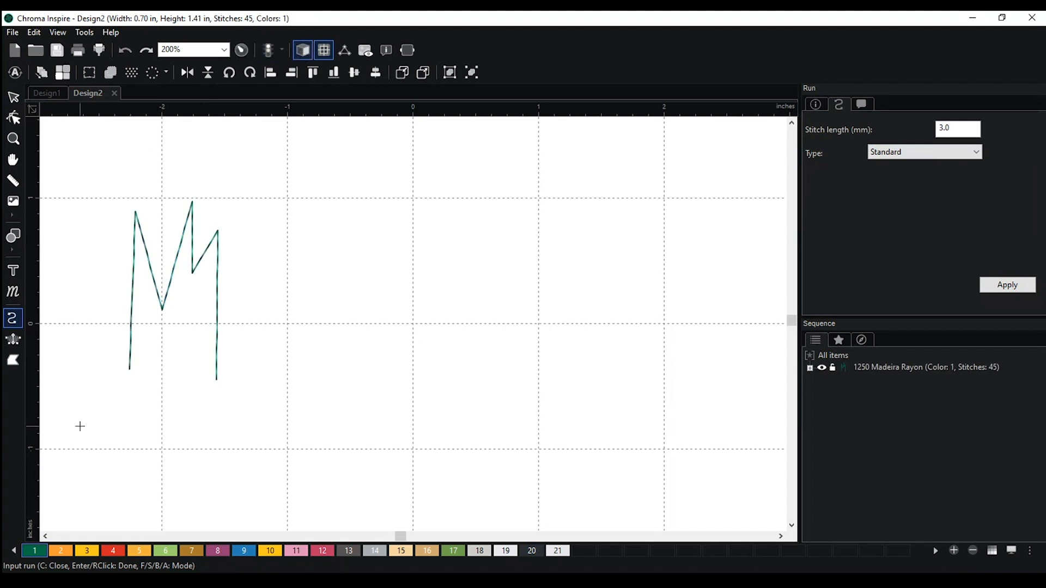
Draw a classic satin column about 2.1 in tall beside the run path, straight at first, with two bends toward its lower end.
left_click(17, 341)
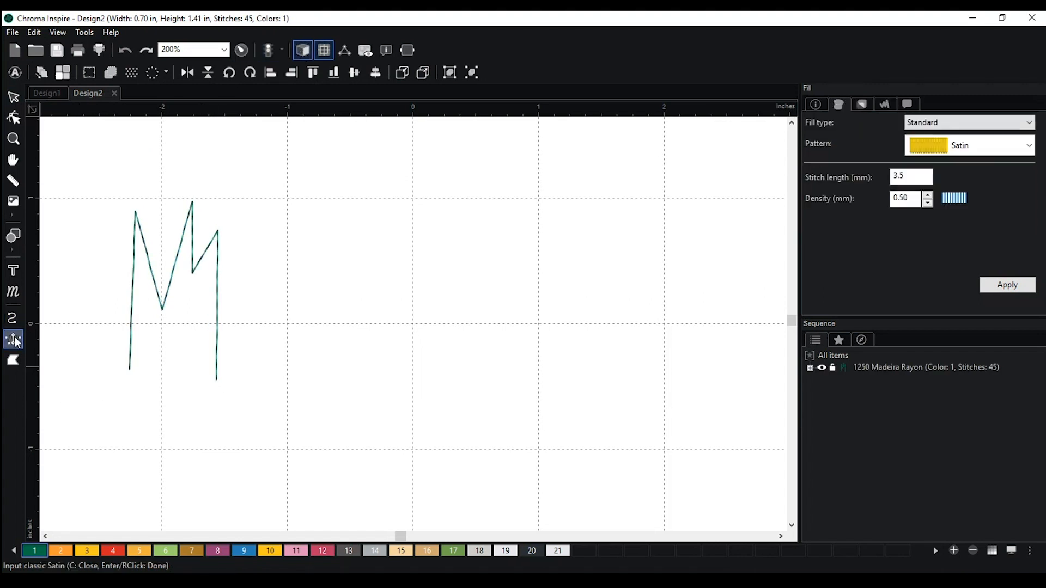
left_click(288, 223)
left_click(314, 222)
left_click(288, 360)
left_click(314, 357)
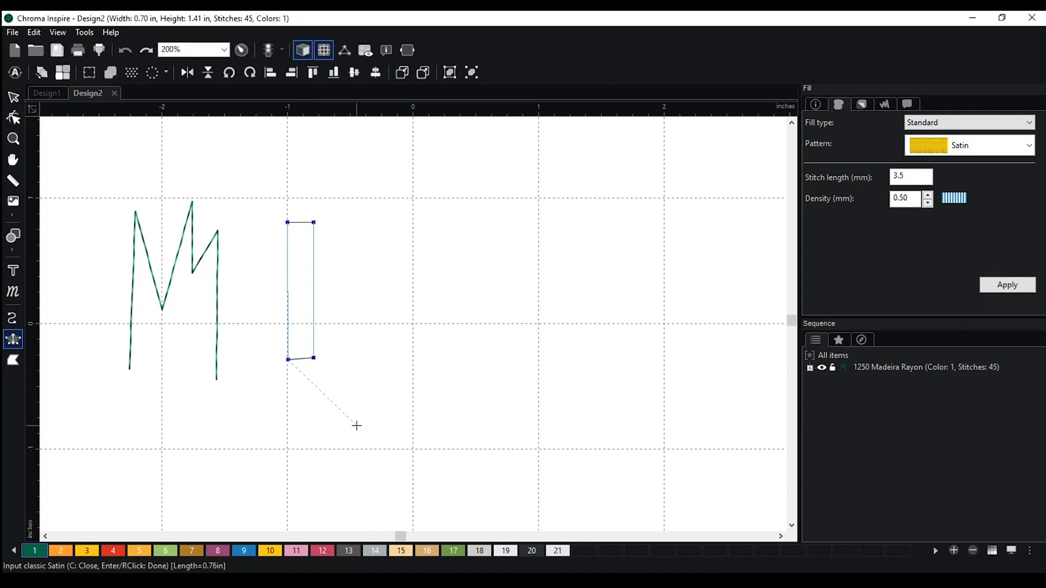
left_click(357, 446)
left_click(383, 422)
left_click(330, 475)
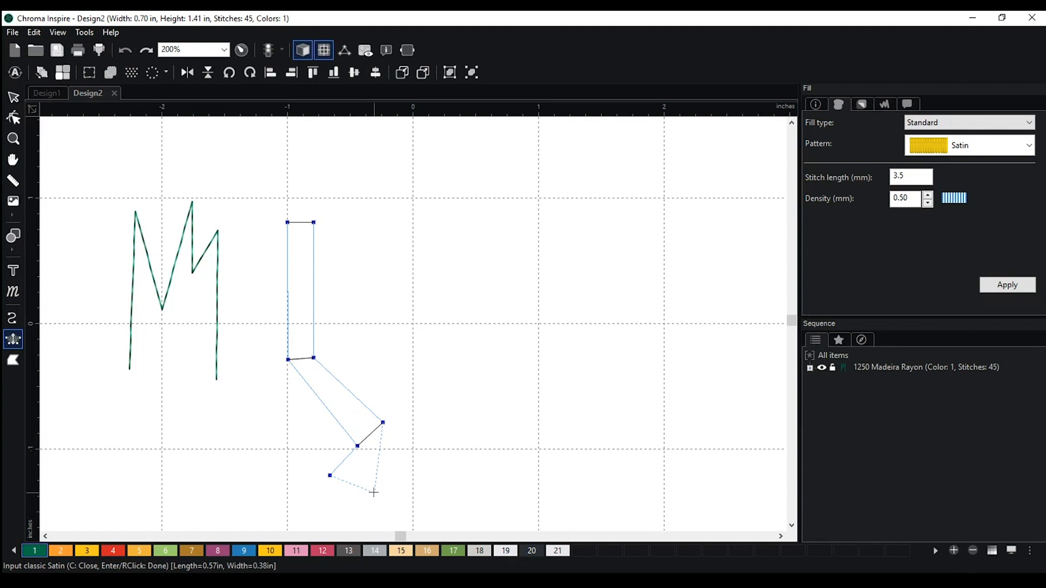
right_click(365, 488)
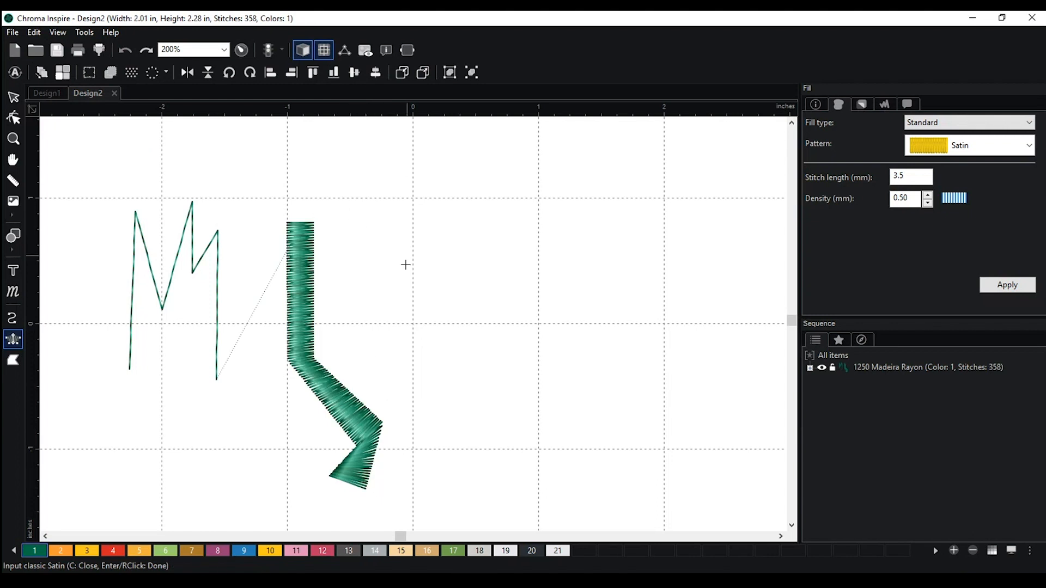
Draw a second, horizontal classic satin column about 1.4 in long with a dip, to the right of the first column's upper end.
left_click(358, 224)
left_click(359, 248)
left_click(432, 222)
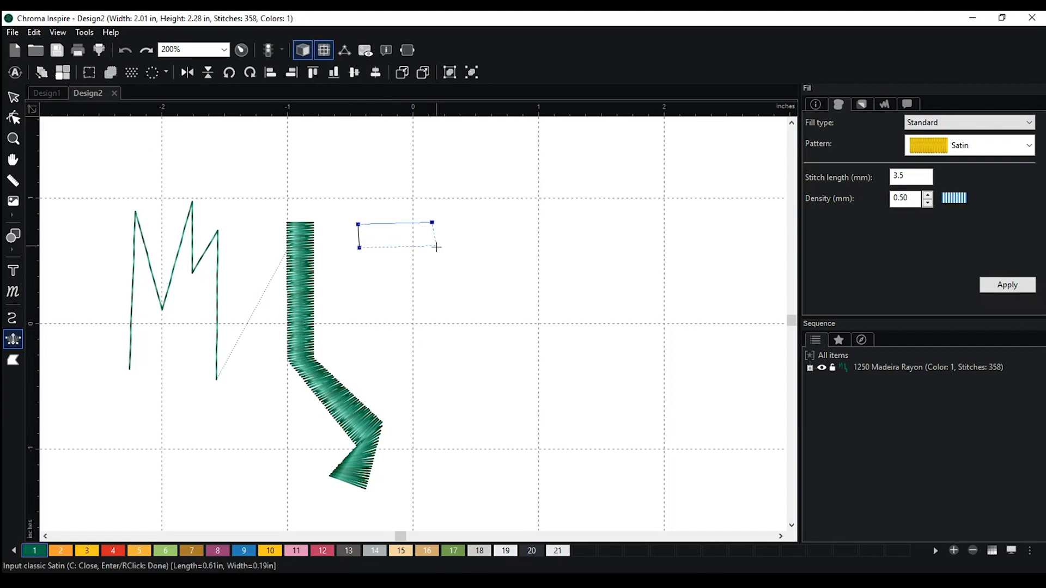
left_click(437, 249)
left_click(477, 237)
left_click(476, 282)
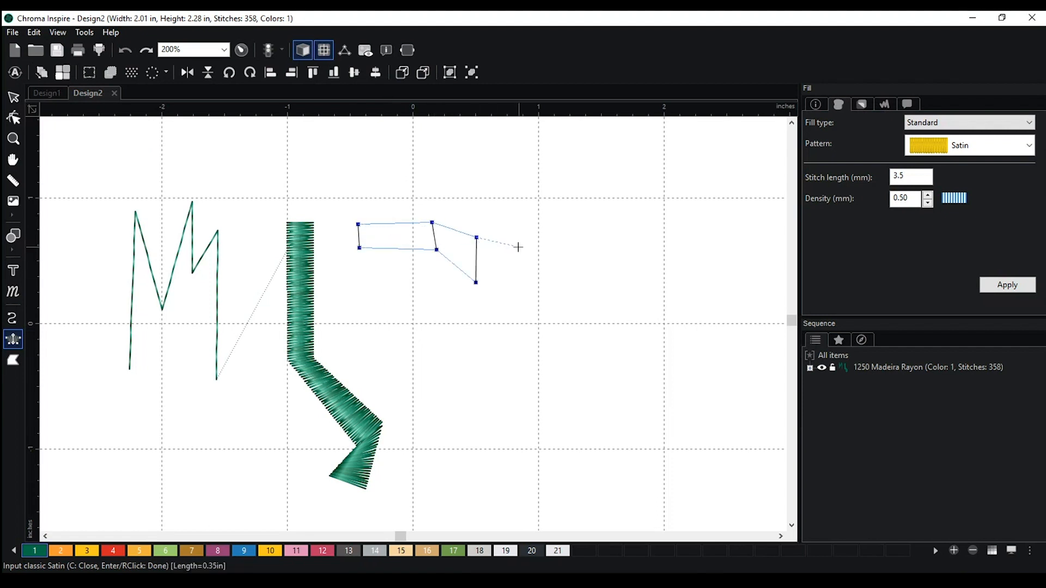
left_click(499, 228)
left_click(504, 263)
left_click(536, 226)
left_click(536, 258)
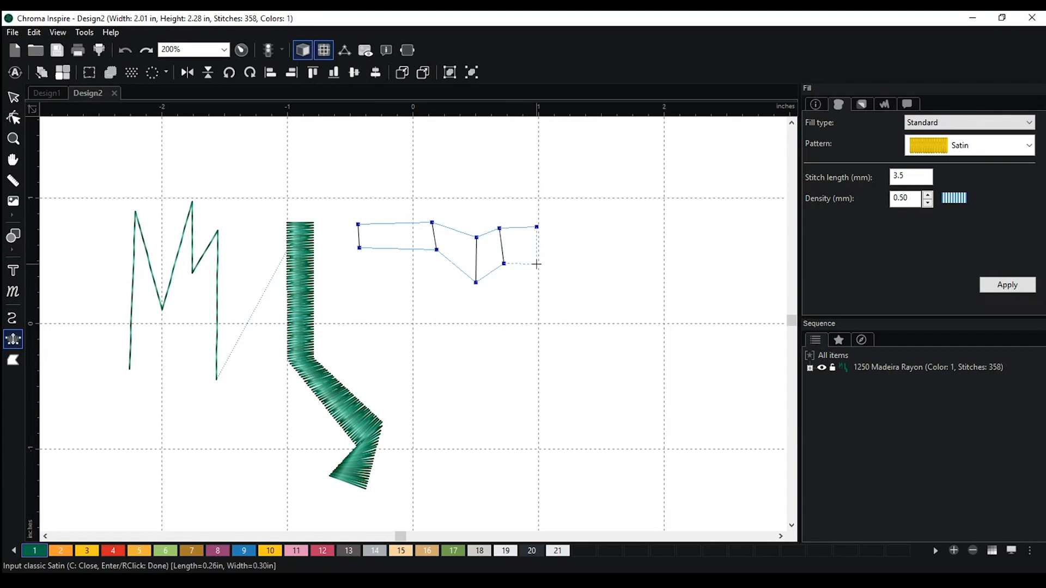
right_click(537, 260)
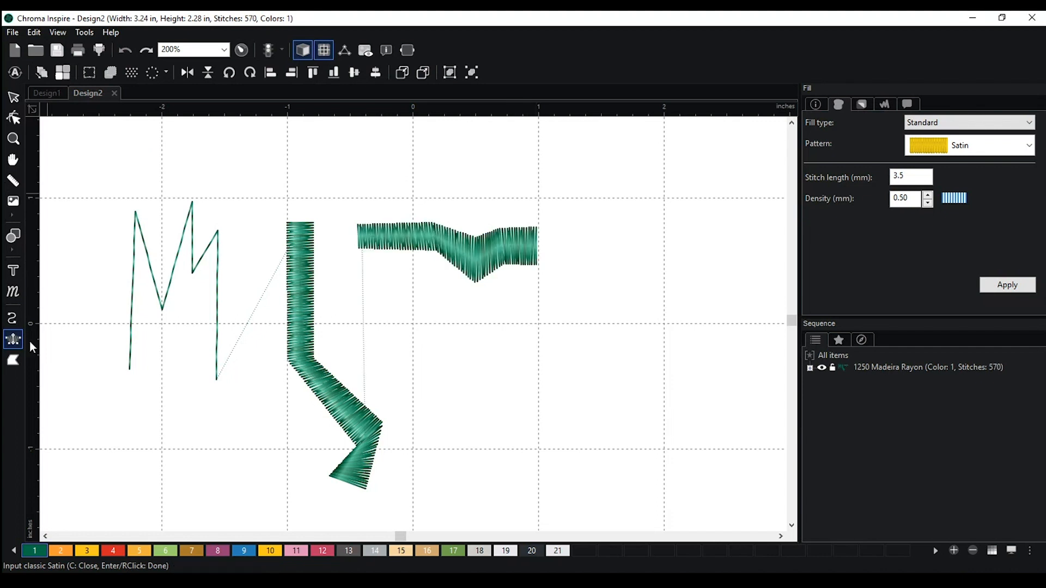
Draw an irregular seven-point complex fill shape about 2.3 in wide and high, right of the first satin column.
left_click(19, 359)
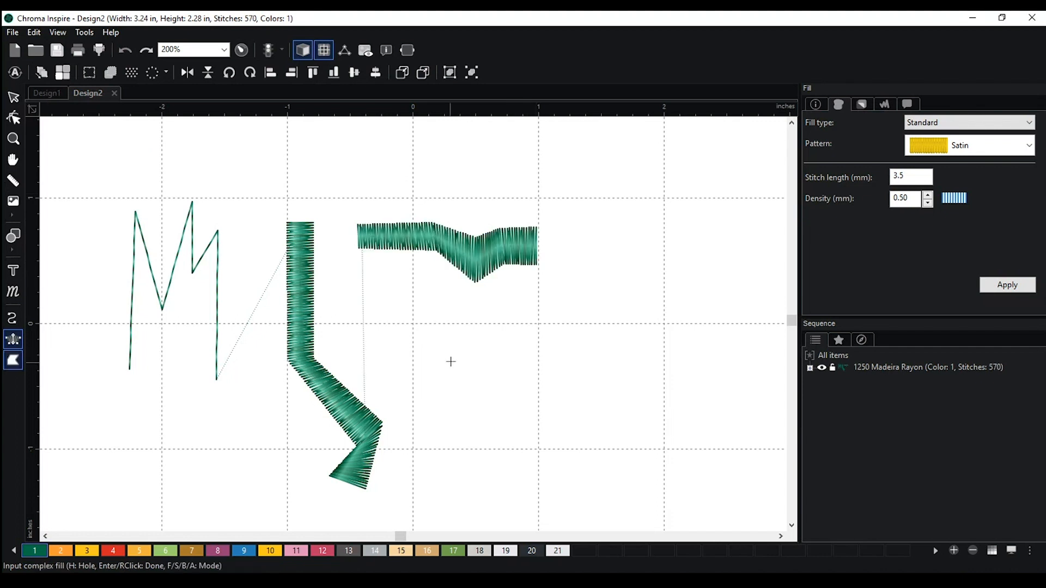
left_click(447, 422)
left_click(641, 222)
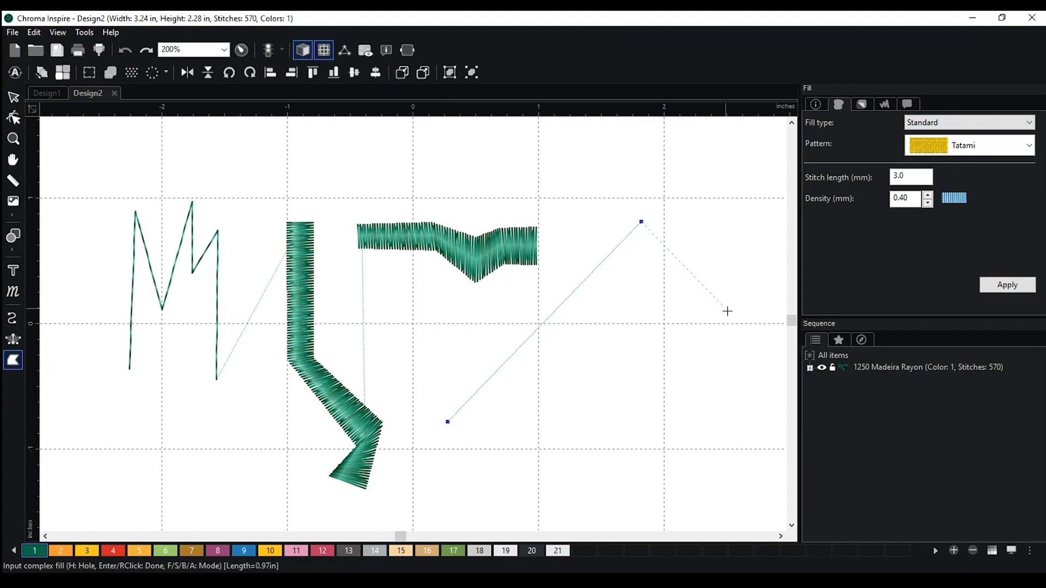
left_click(729, 313)
left_click(642, 337)
left_click(732, 446)
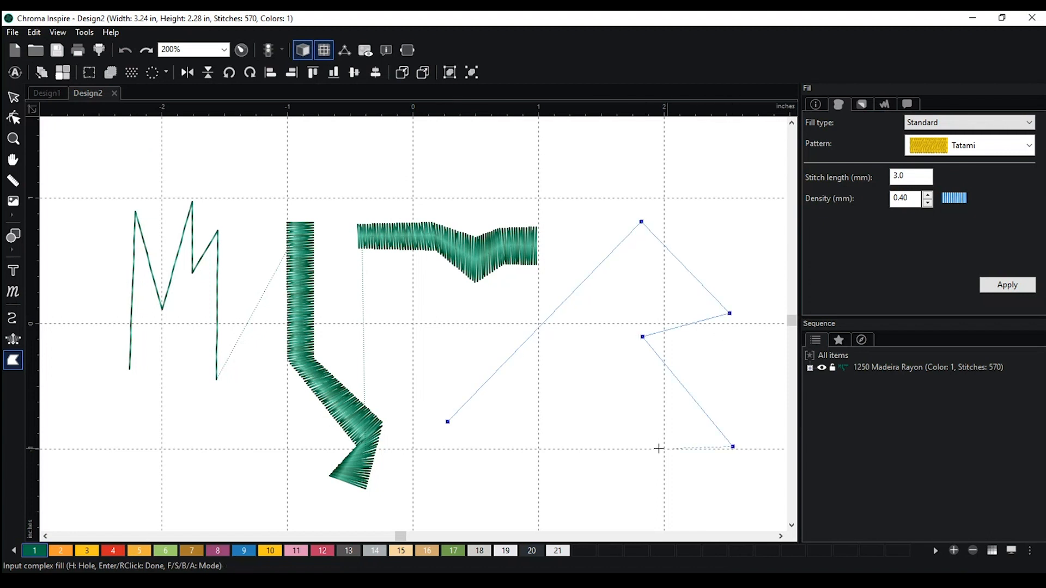
left_click(600, 429)
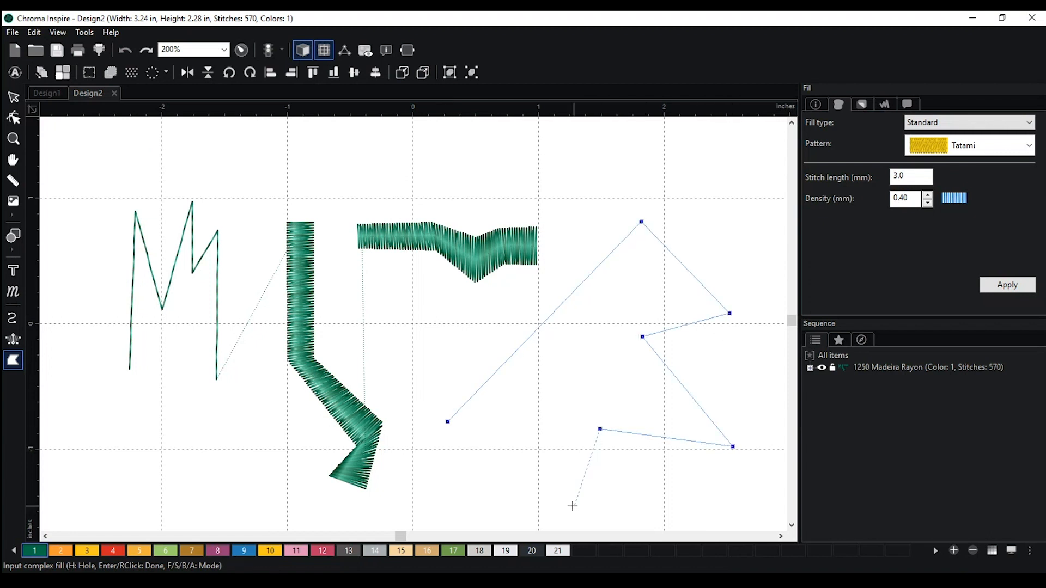
right_click(501, 505)
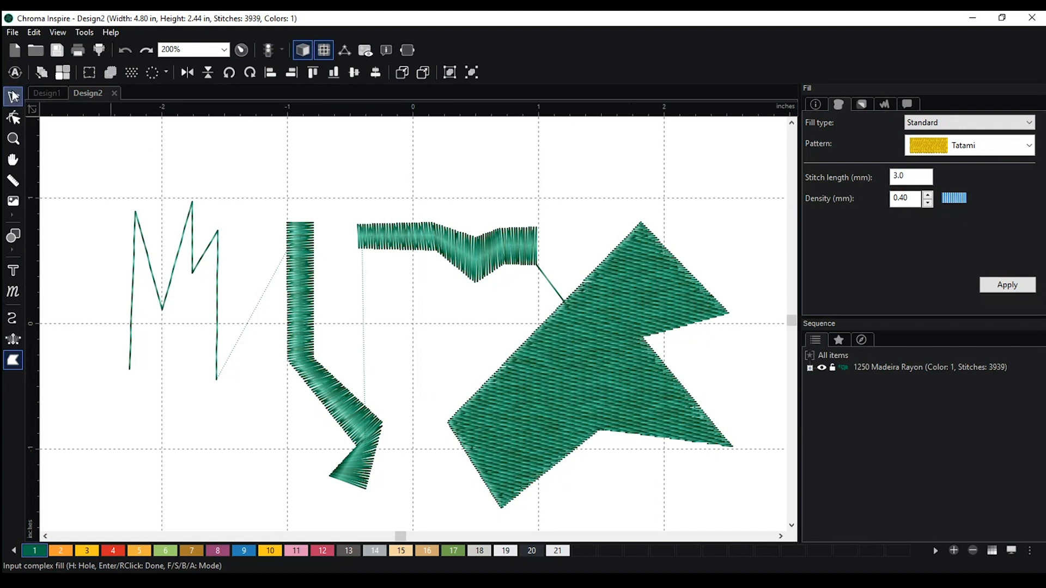
Move the whole zigzag run object about 0.1 in to the right and slightly upward.
left_click(14, 98)
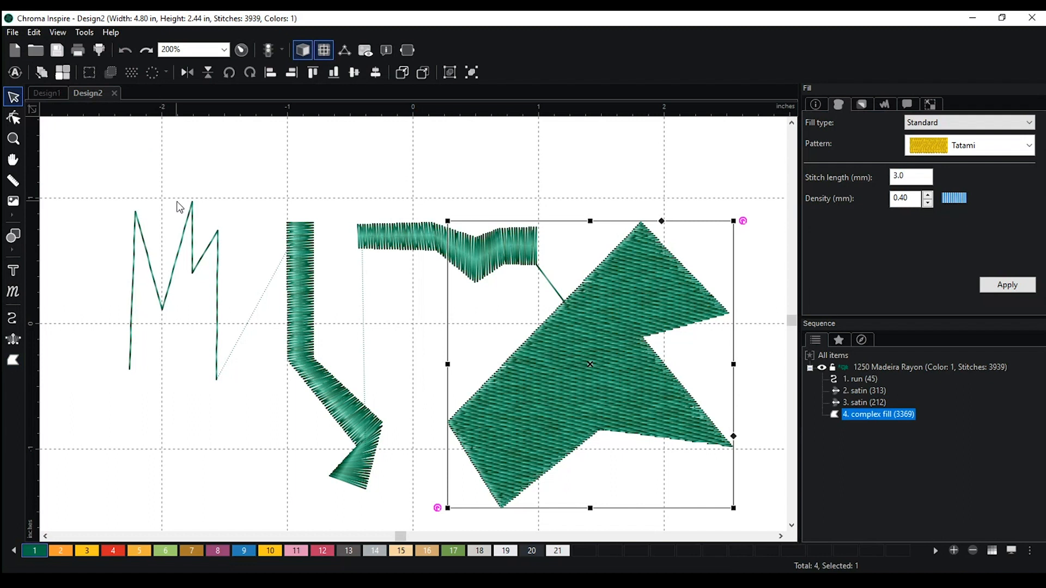
left_click(193, 222)
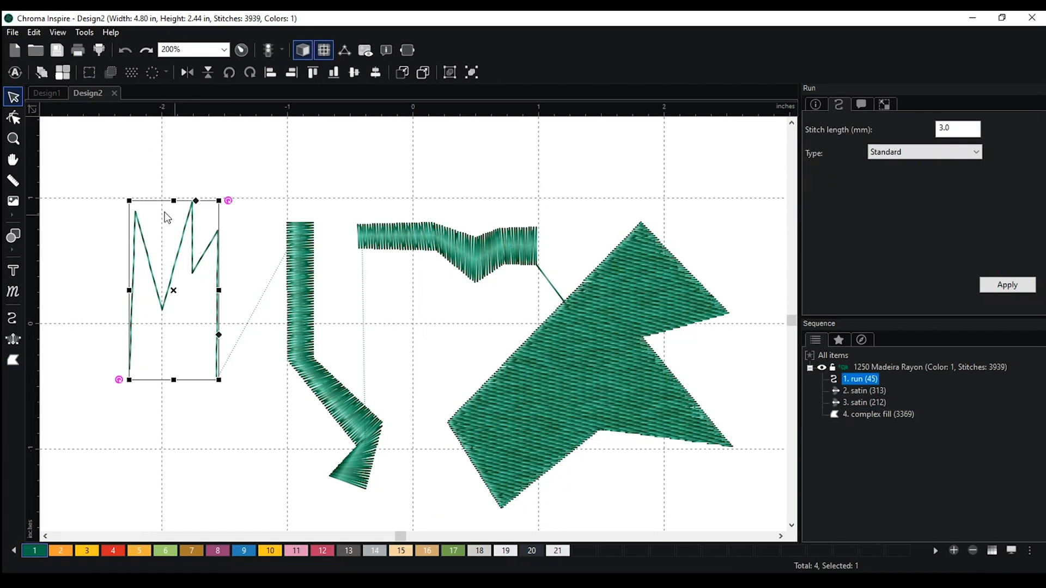
left_click_drag(192, 226, 205, 218)
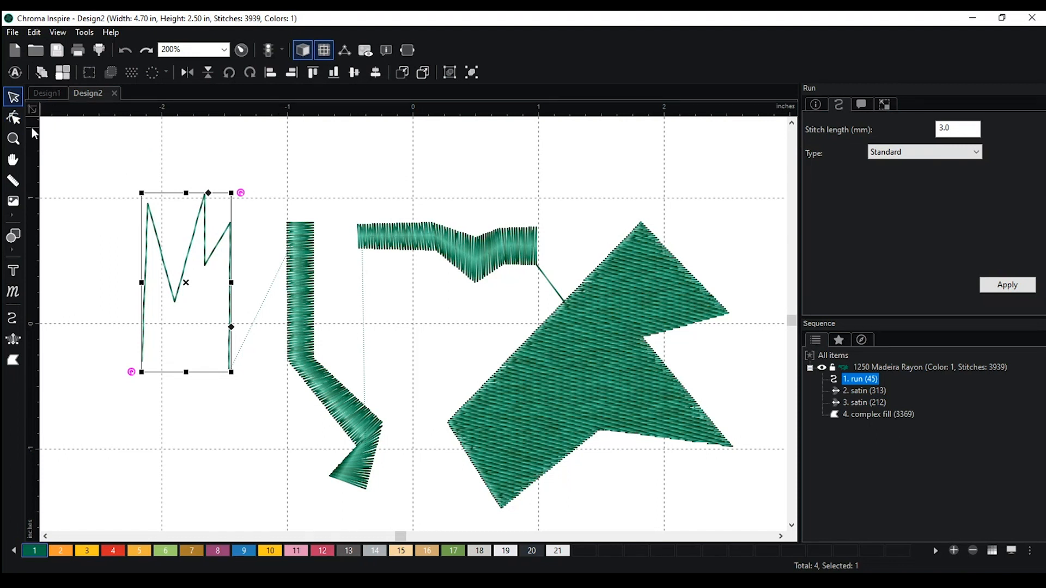
Examine the outline nodes, angle lines and entry/exit points of the run, the first satin column and the complex fill.
left_click(14, 118)
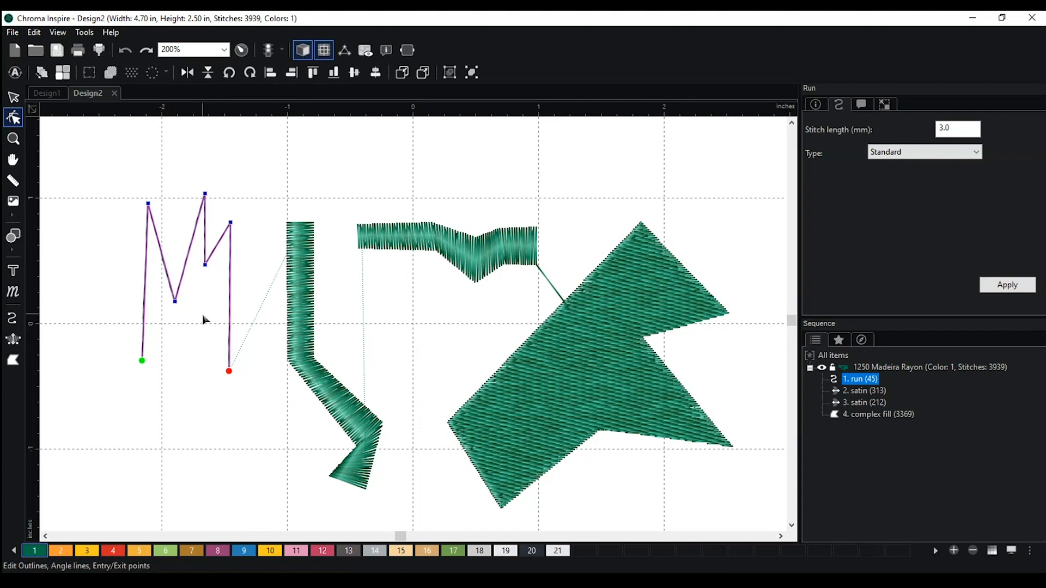
left_click(315, 240)
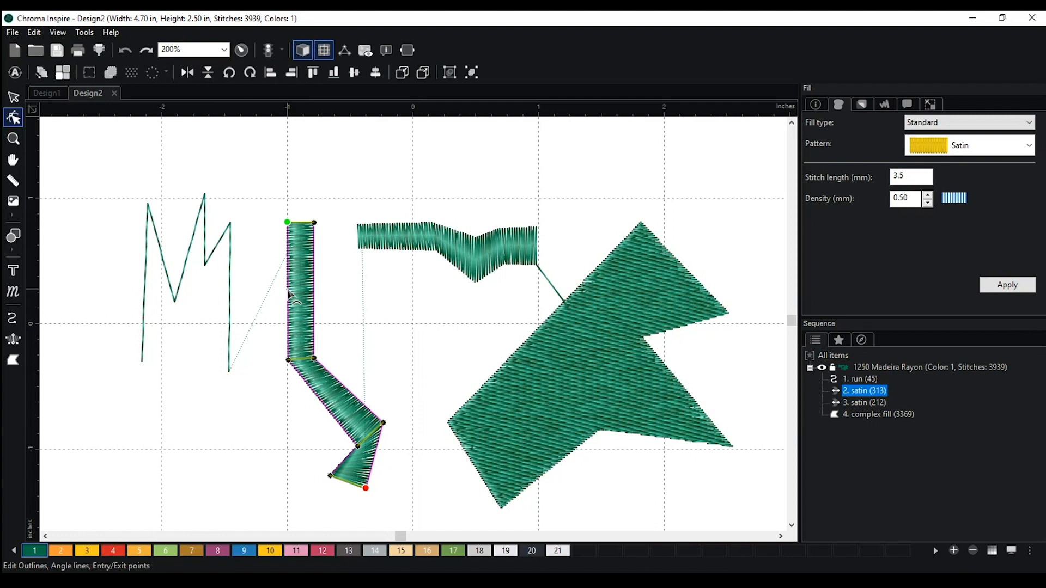
scroll(288, 289, "up", 1)
scroll(289, 294, "up", 1)
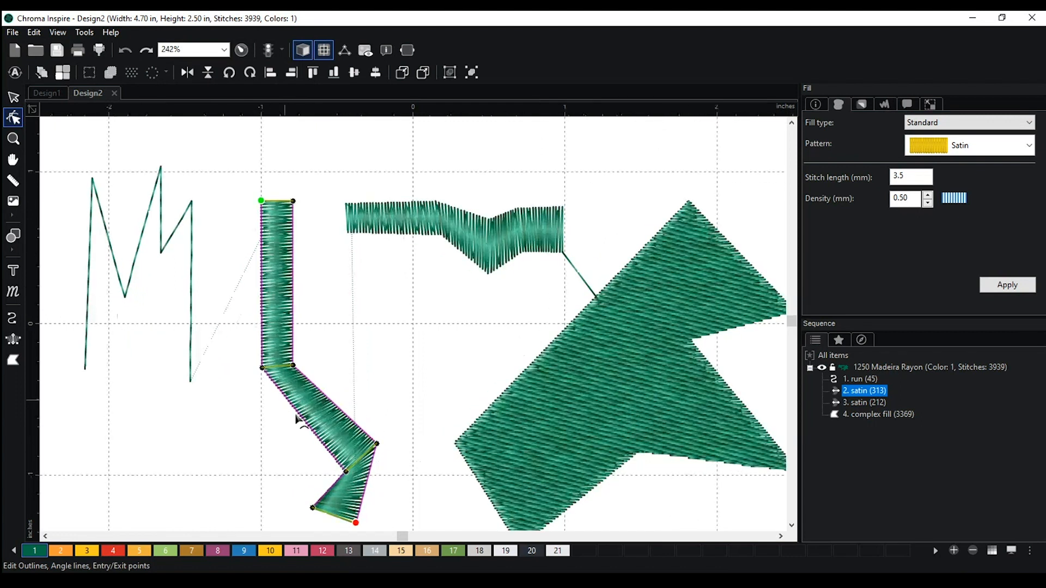
left_click(604, 361)
scroll(603, 361, "down", 1)
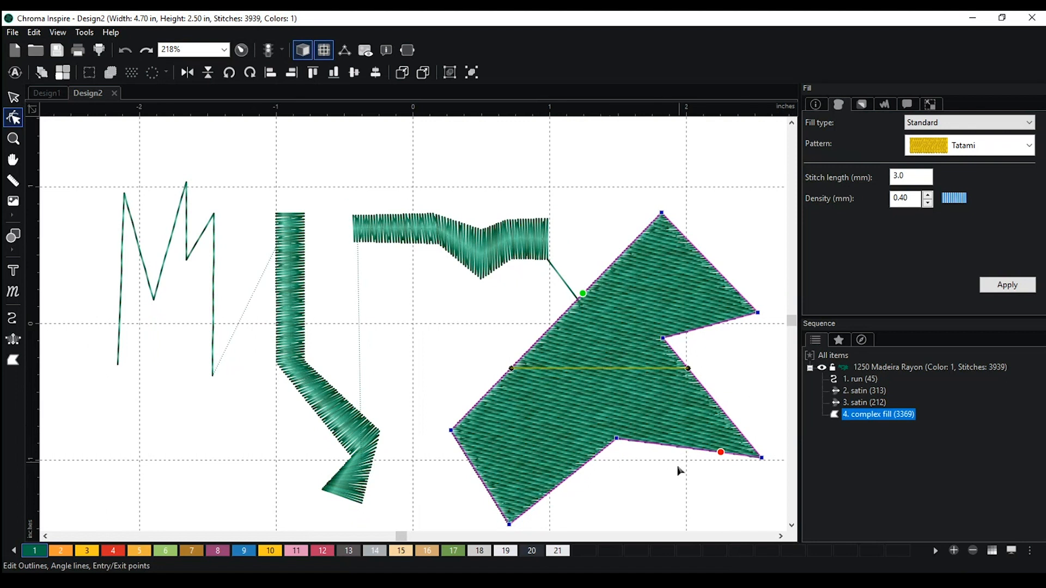
Bend the run path's left leg outward into an arc and curve its rising middle segment up and to the left.
left_click(206, 236)
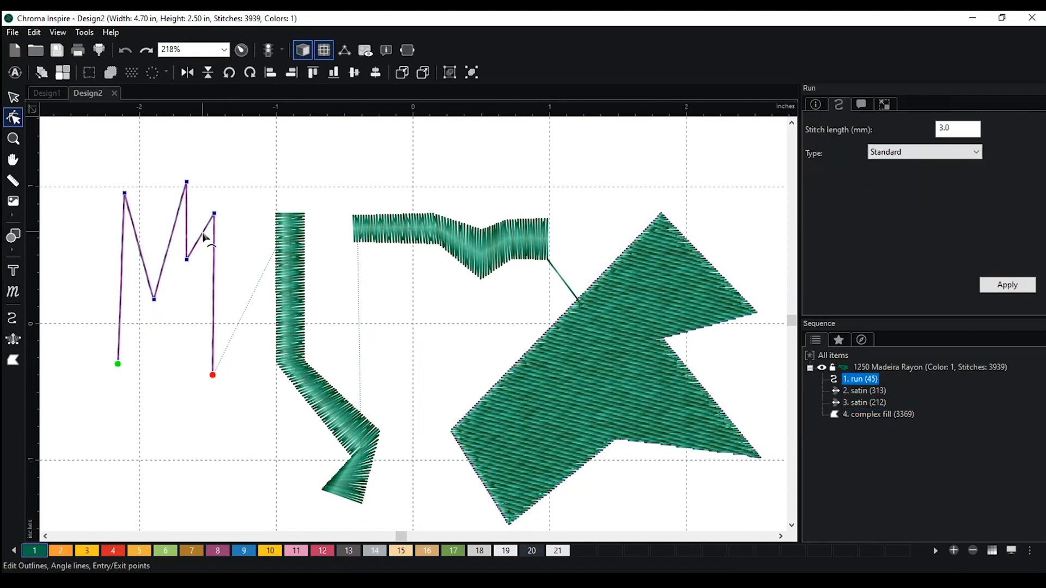
key("space")
left_click_drag(254, 204, 414, 228)
scroll(411, 227, "up", 3)
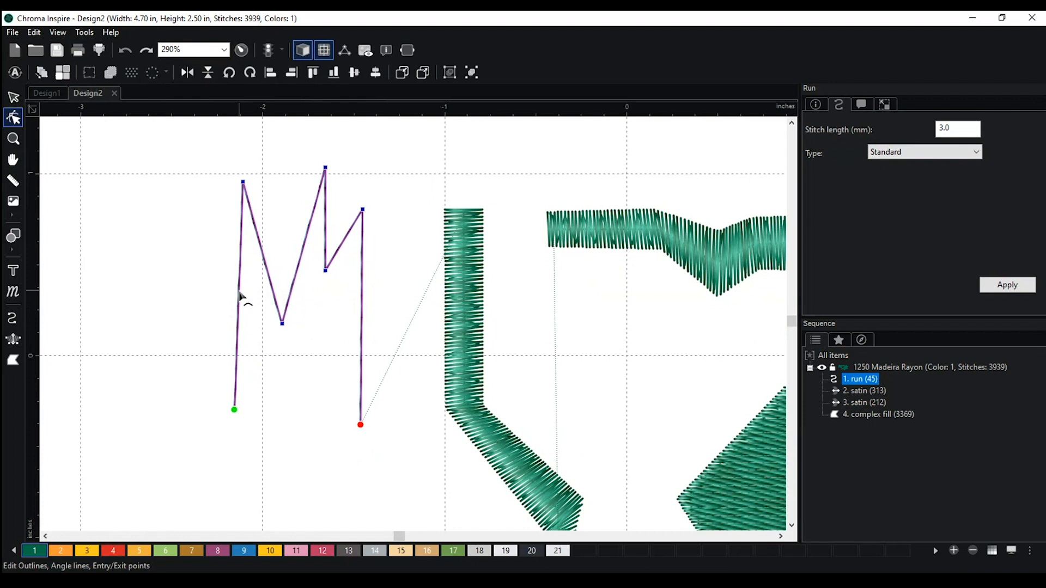
left_click_drag(241, 295, 170, 298)
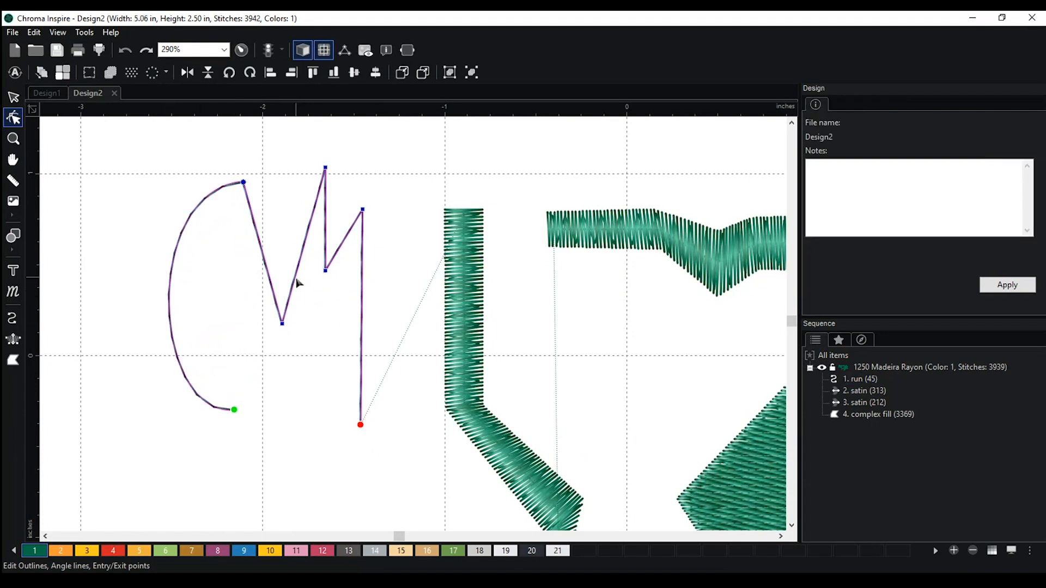
left_click_drag(298, 273, 292, 214)
left_click(331, 352)
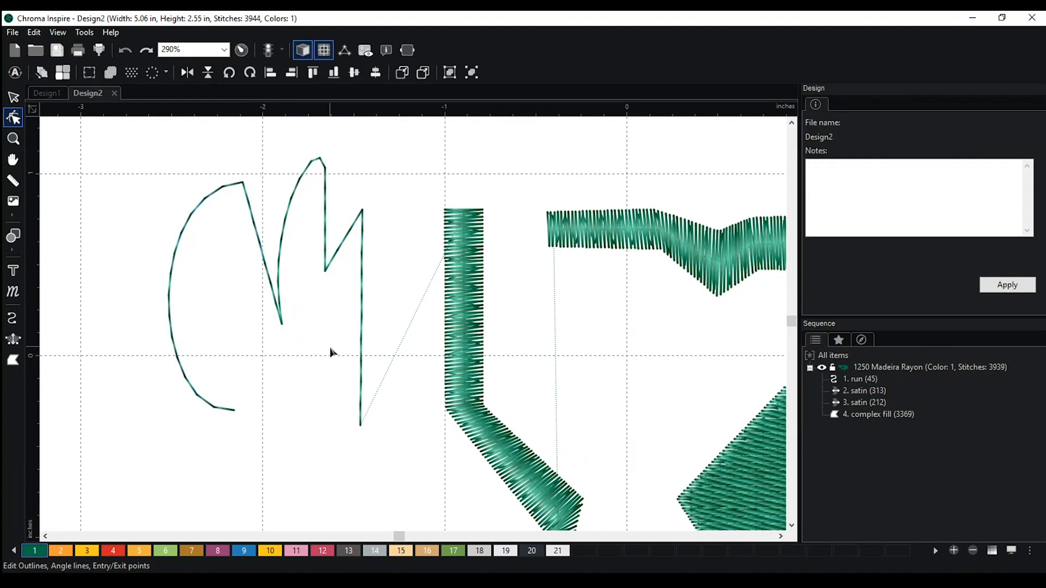
Move the run path's upper-right corner node slightly up and to the right.
left_click(283, 325)
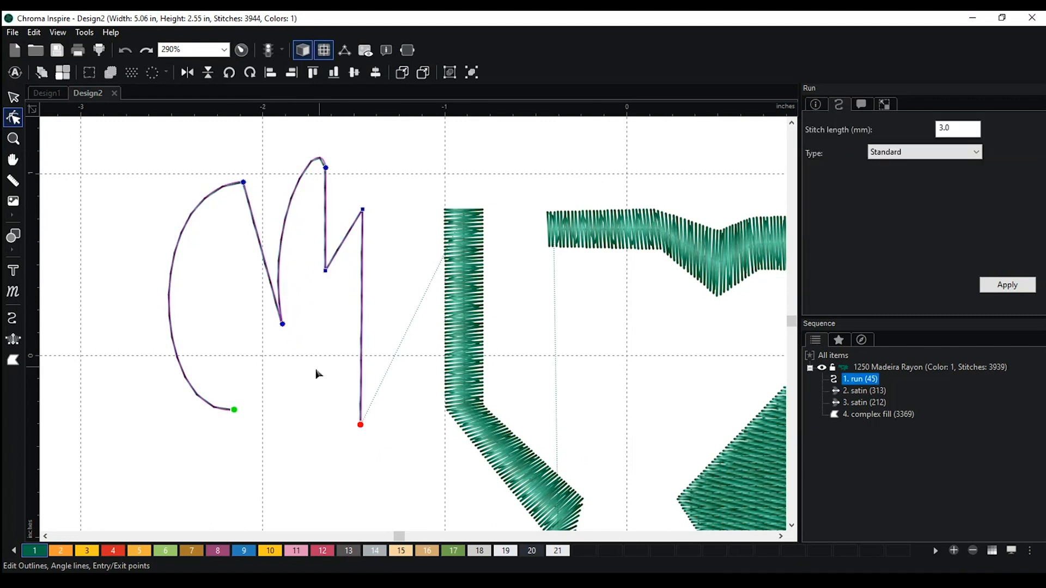
left_click(244, 182)
left_click(243, 185)
left_click_drag(363, 211, 385, 206)
left_click(399, 217)
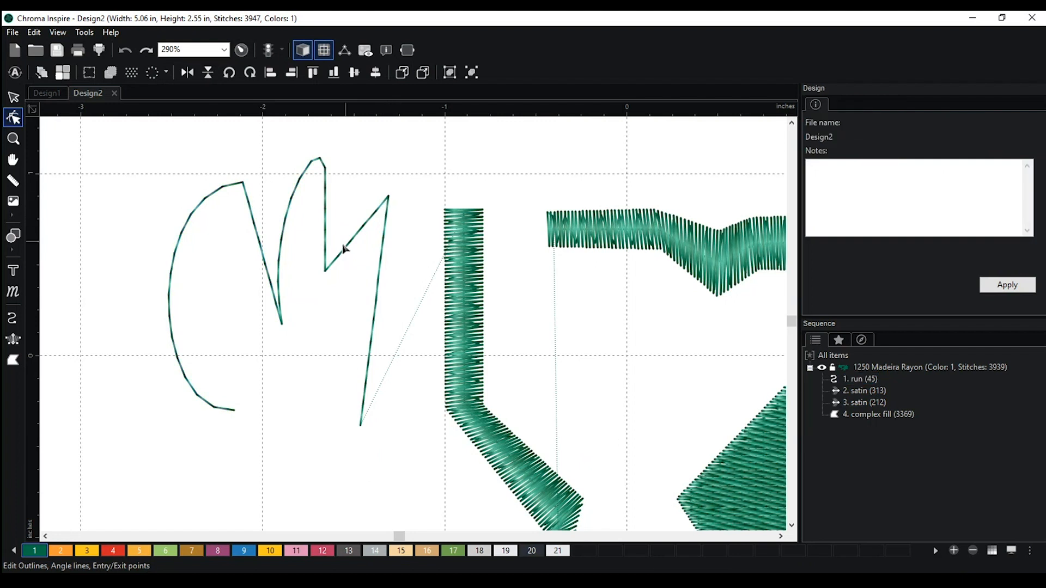
Lower the run path's middle peak node slightly and move its right corner node well down and slightly to the right.
left_click(299, 183)
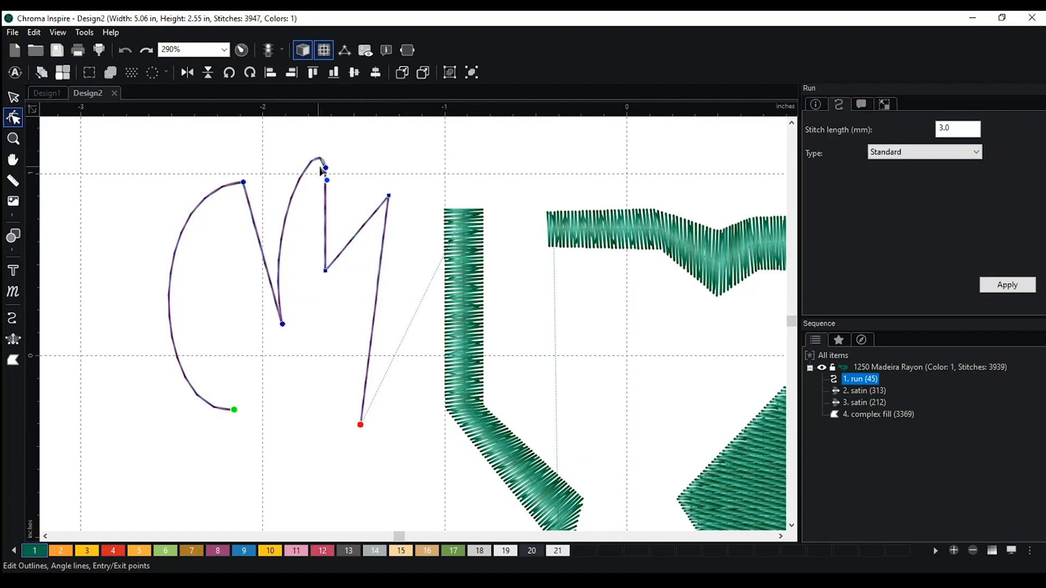
left_click_drag(325, 168, 323, 186)
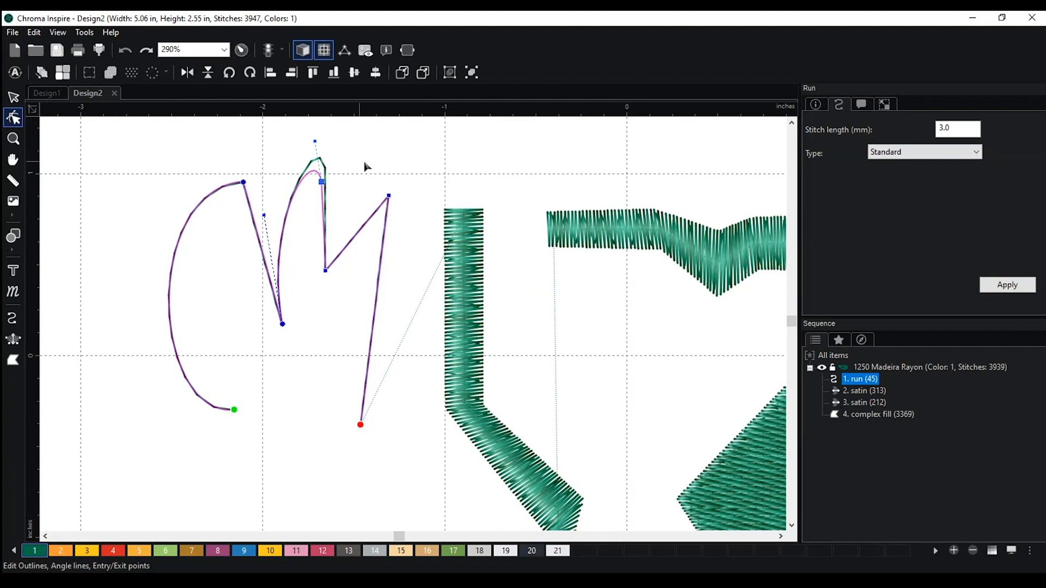
left_click(388, 197)
left_click_drag(389, 199, 396, 259)
left_click(413, 240)
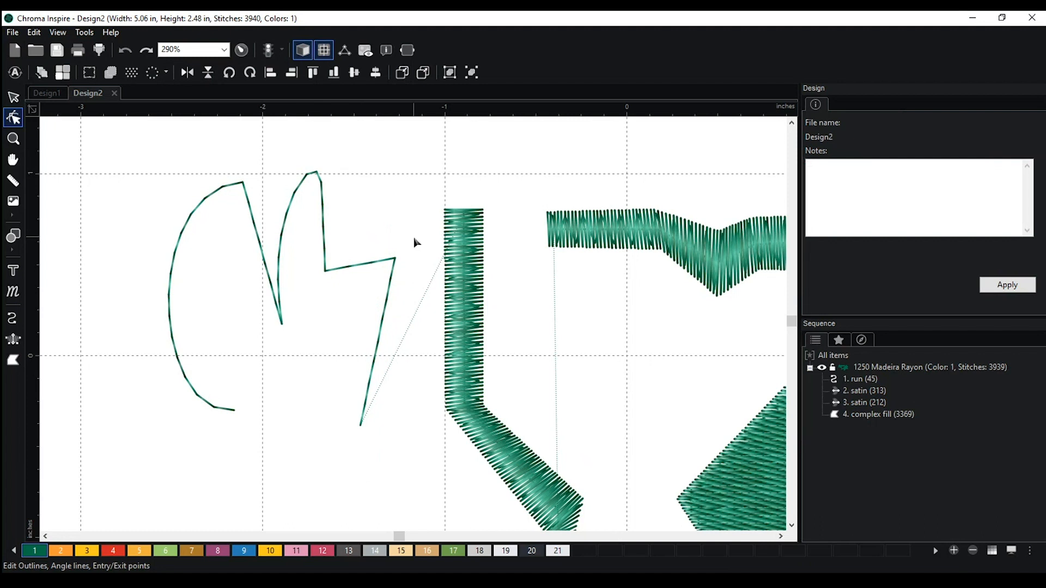
Bulge the curve below the run's second peak to the left by pulling its upper and lower curve handles down and to the left.
left_click(321, 195)
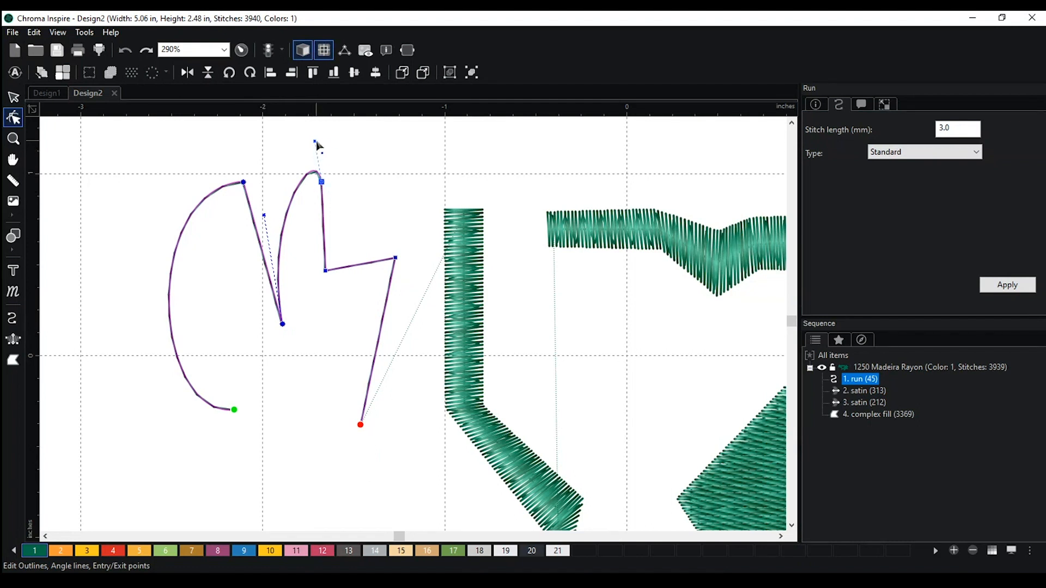
left_click_drag(316, 143, 279, 158)
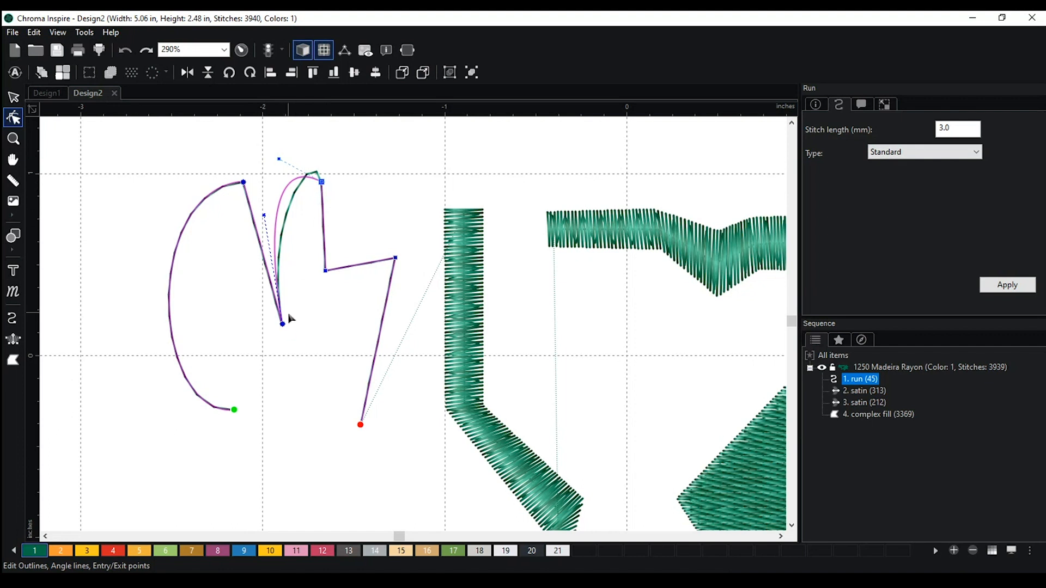
left_click_drag(265, 218, 197, 274)
left_click(326, 313)
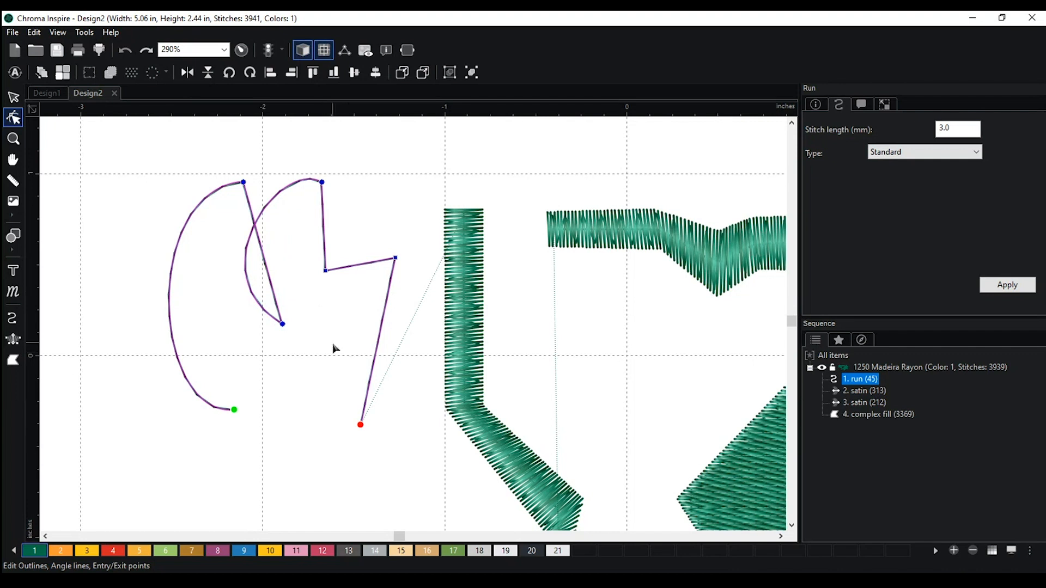
Move the run path's middle valley node down and slightly to the right and apply the new outline.
left_click_drag(283, 324, 304, 346)
left_click(339, 338)
left_click(336, 274)
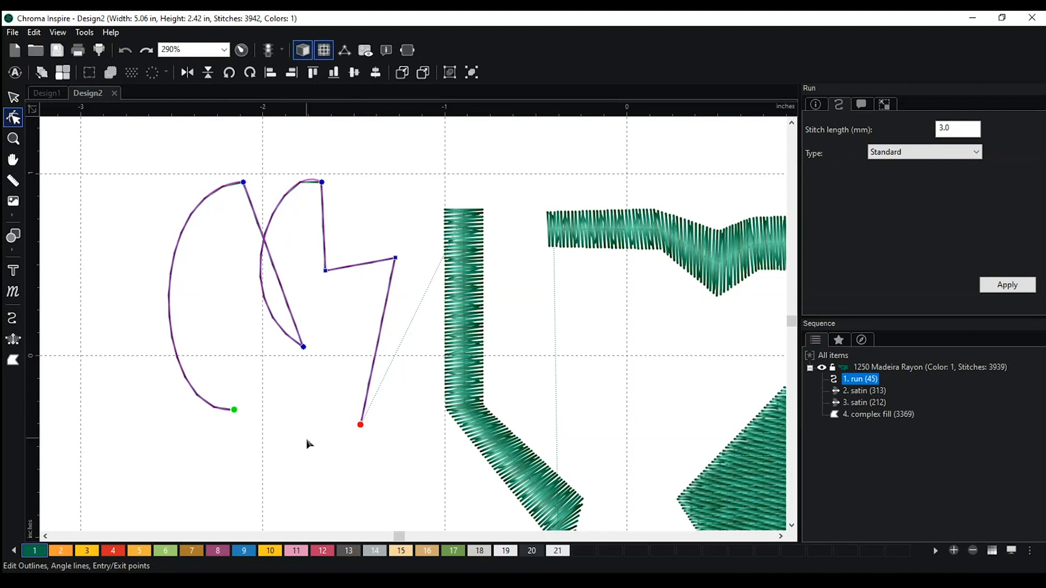
left_click(303, 406)
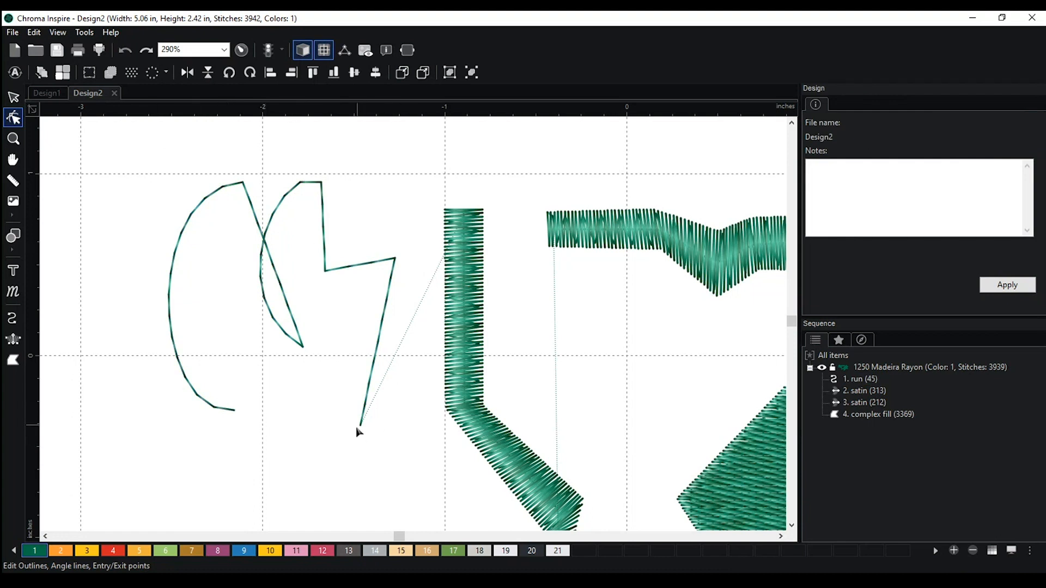
Preview the design's stitching order with the slow redraw simulation, starting from the first stitch of the run.
left_click(243, 51)
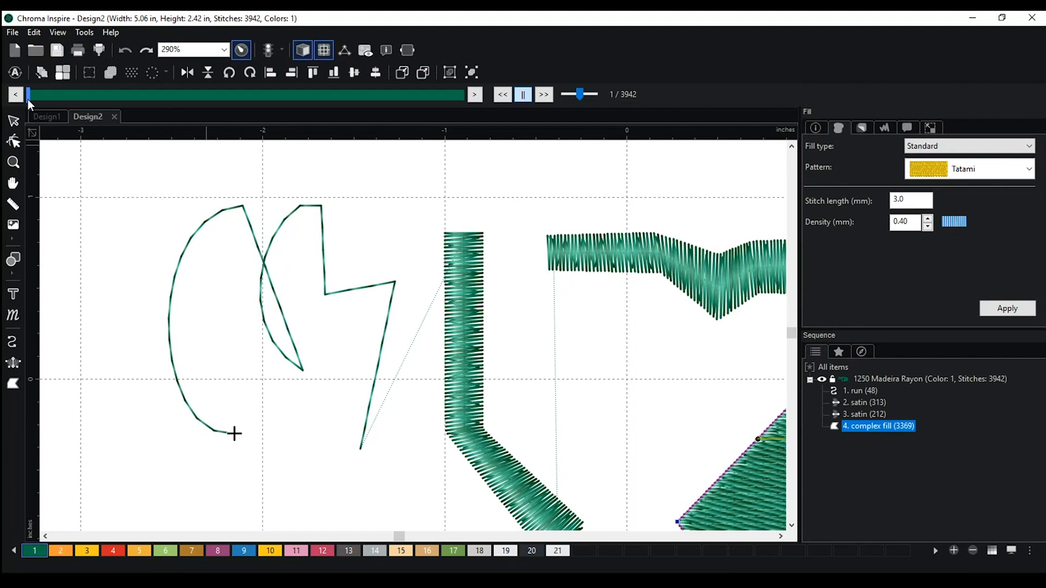
mouse_move(28, 99)
left_mouse_down()
mouse_move(44, 100)
mouse_move(19, 100)
left_mouse_up()
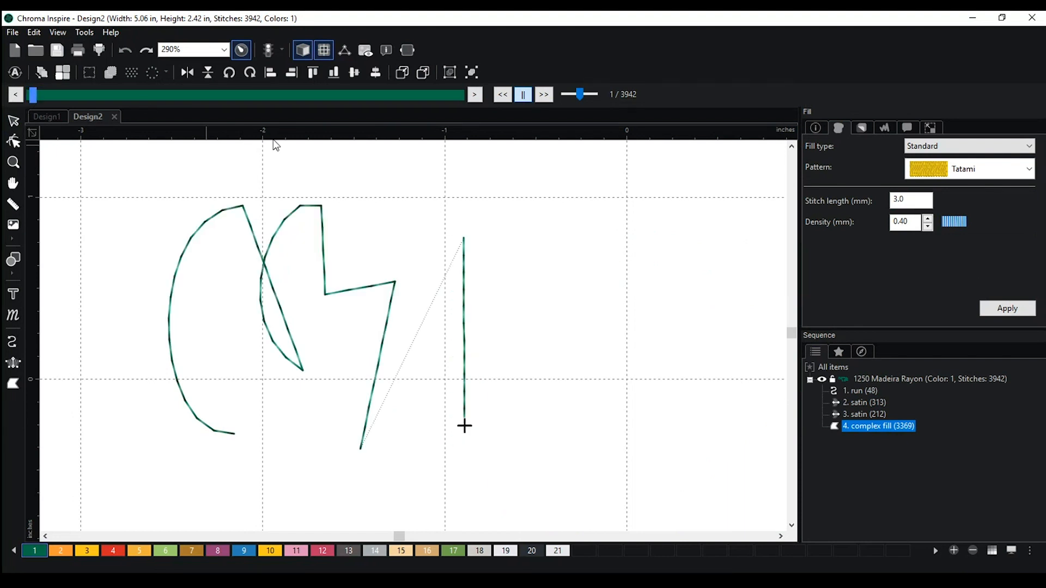
left_click(243, 50)
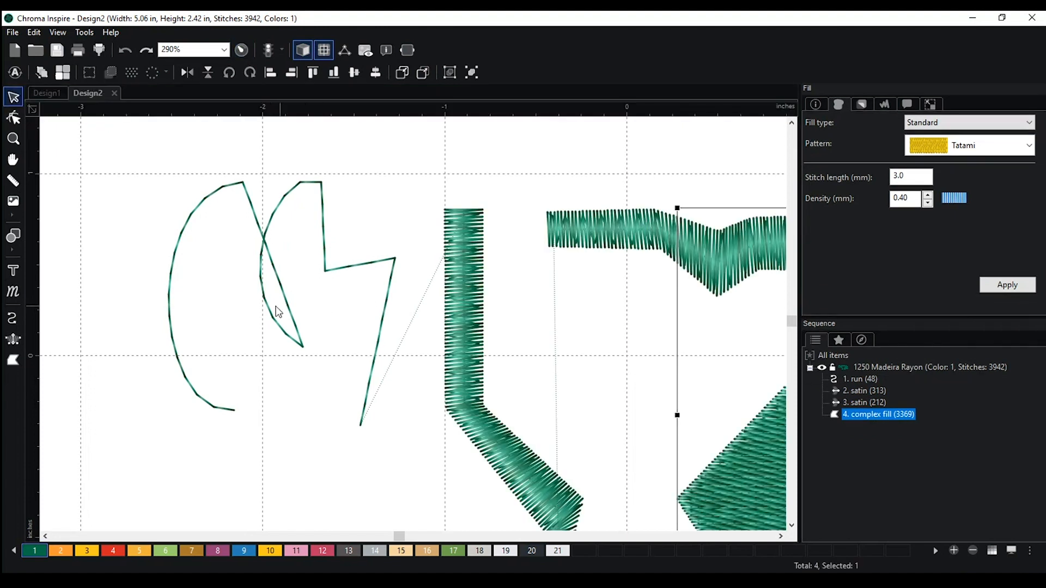
Swap the run's stitching direction by moving its exit point to the lower-left end and its entry point to the lower-right end.
left_click(243, 413)
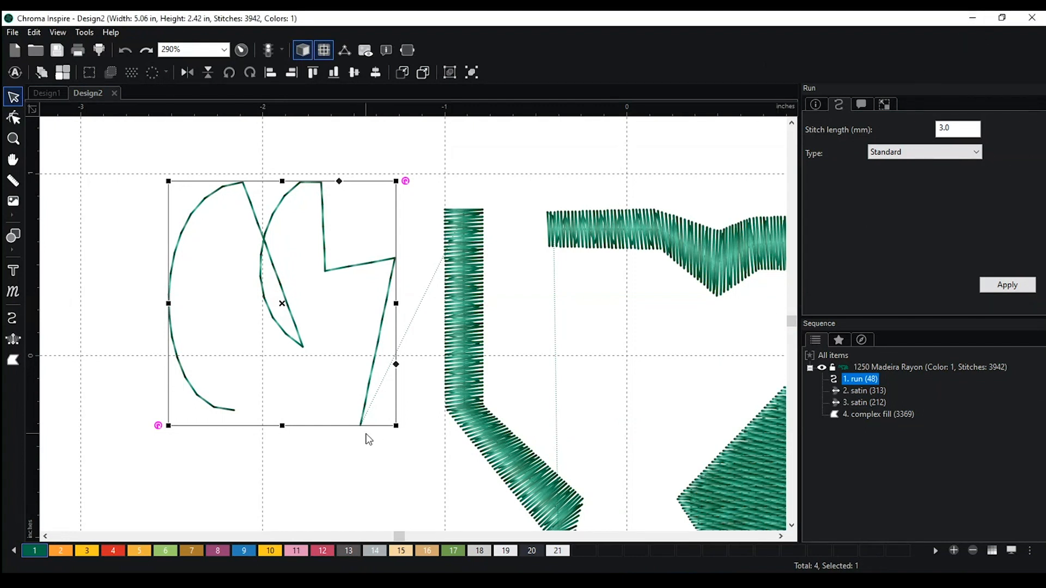
left_click(13, 118)
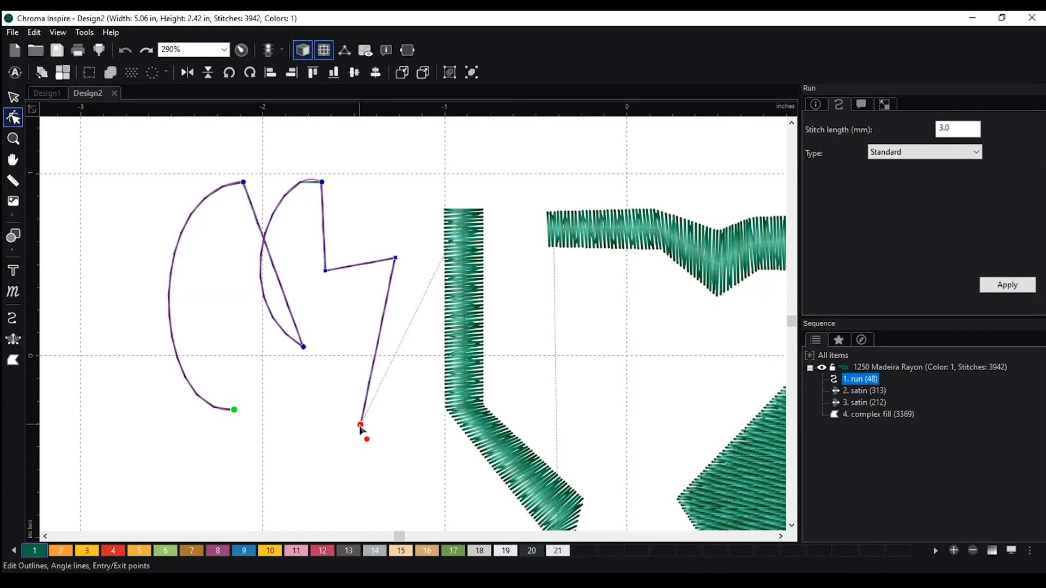
mouse_move(360, 426)
left_mouse_down()
mouse_move(205, 403)
mouse_move(362, 420)
left_mouse_up()
left_click_drag(205, 403, 238, 421)
left_click(299, 449)
left_click(362, 423)
left_click_drag(362, 427, 359, 436)
Convert the run's middle valley node to a Line point.
left_click(244, 183)
left_click(304, 347)
right_click(304, 349)
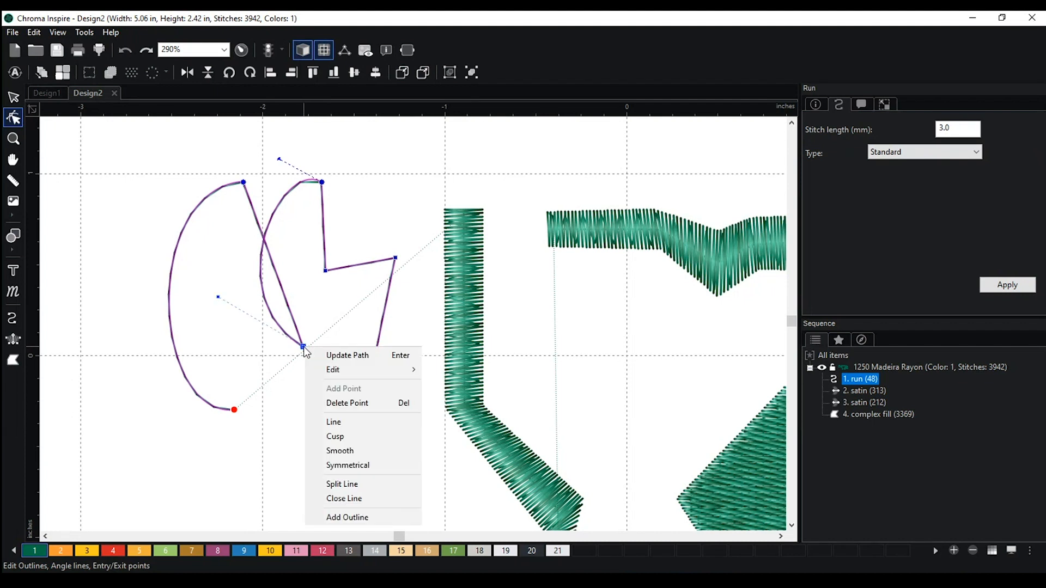
mouse_move(329, 374)
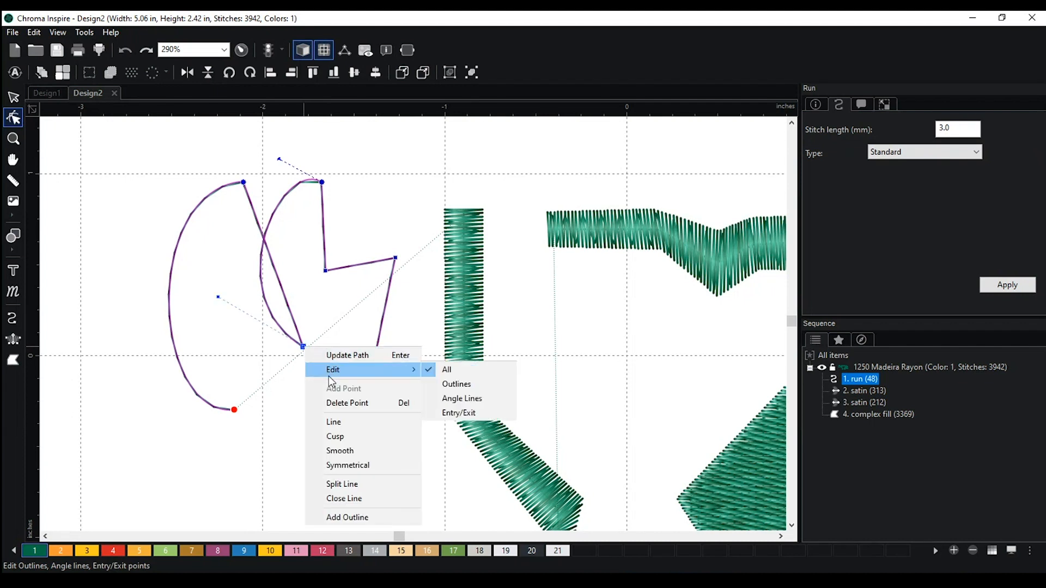
left_click(364, 427)
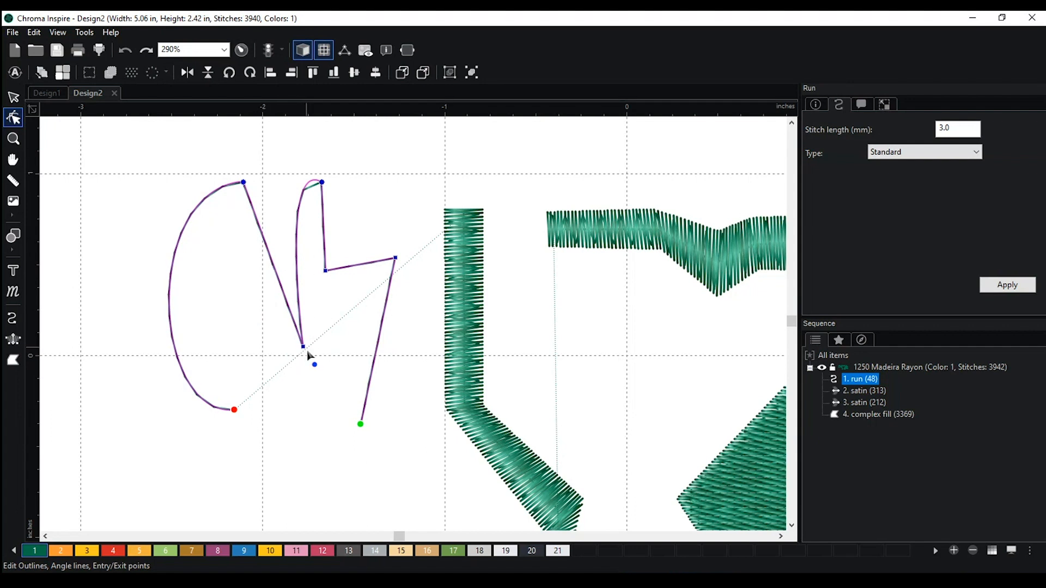
Convert the run's right corner node to a Smooth point and apply the rounded outline.
right_click(397, 259)
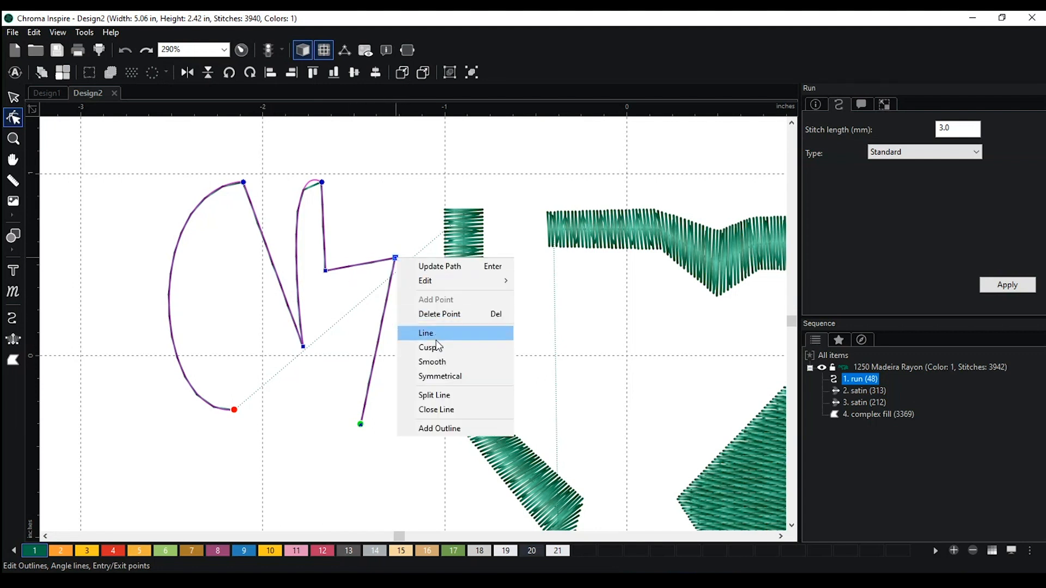
left_click(436, 363)
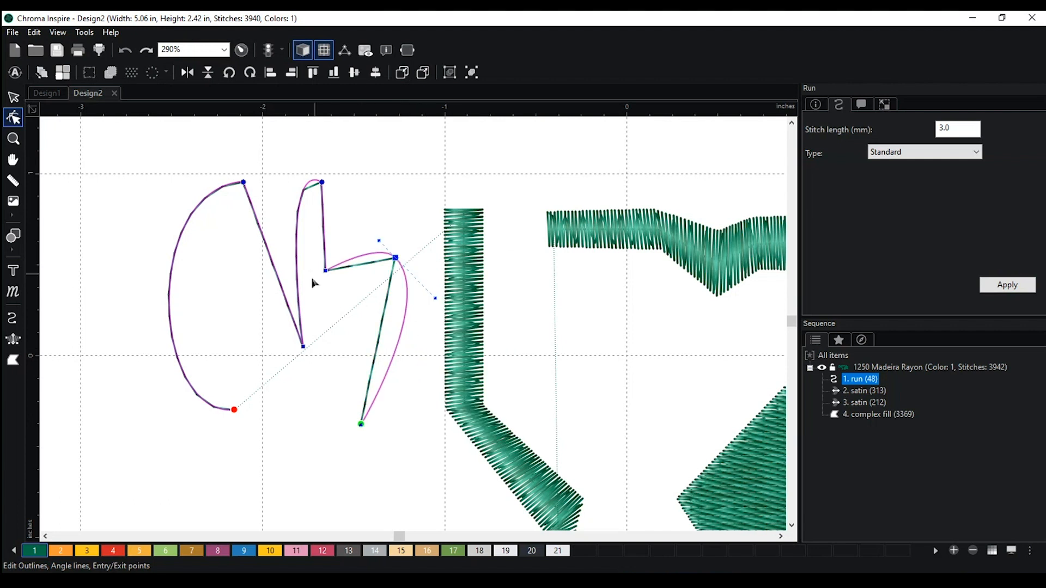
left_click(390, 236)
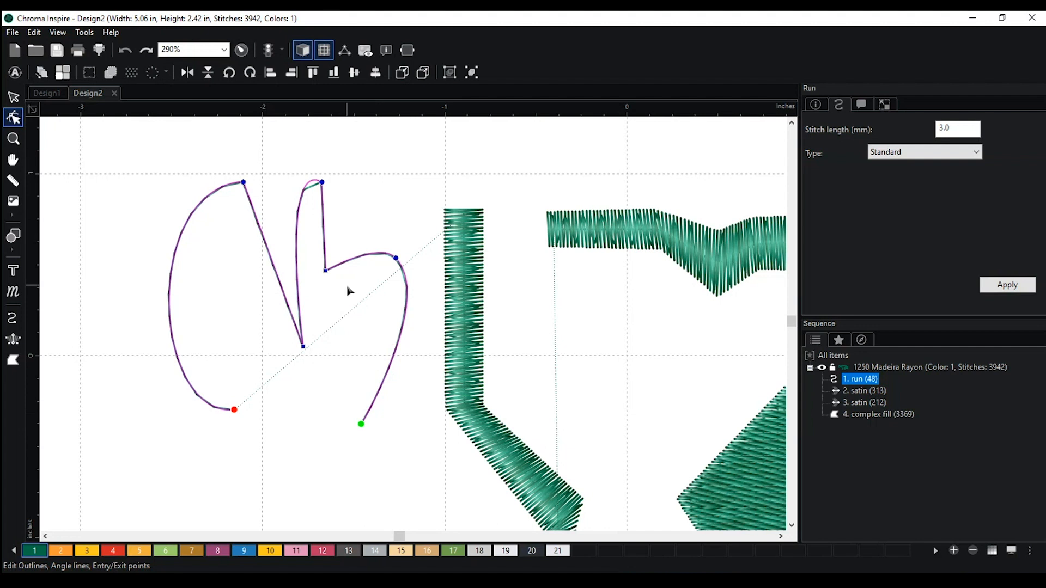
Convert the run's middle valley node to a Smooth point and apply the new outline.
left_click(396, 259)
right_click(396, 258)
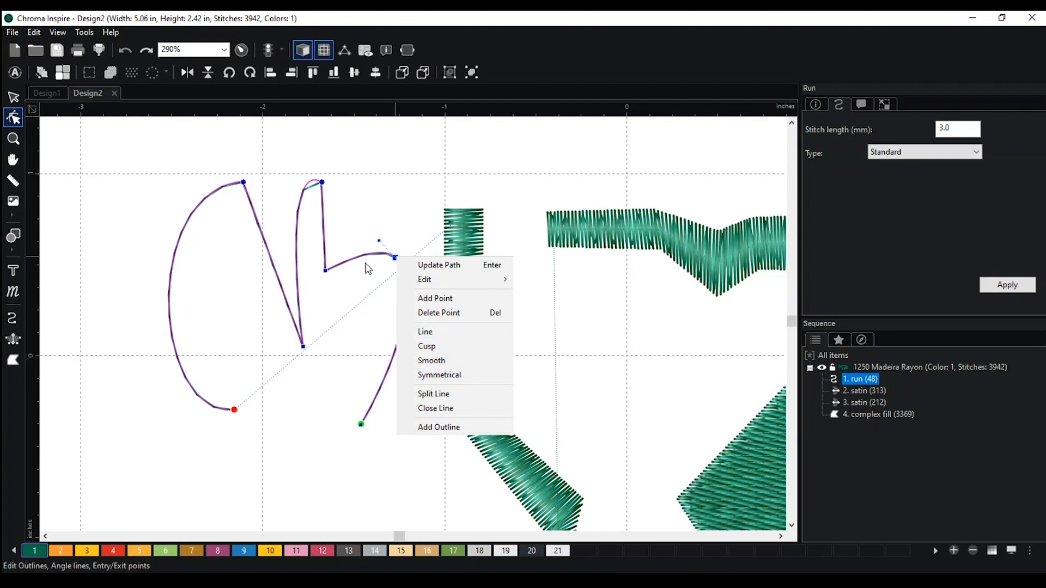
right_click(304, 347)
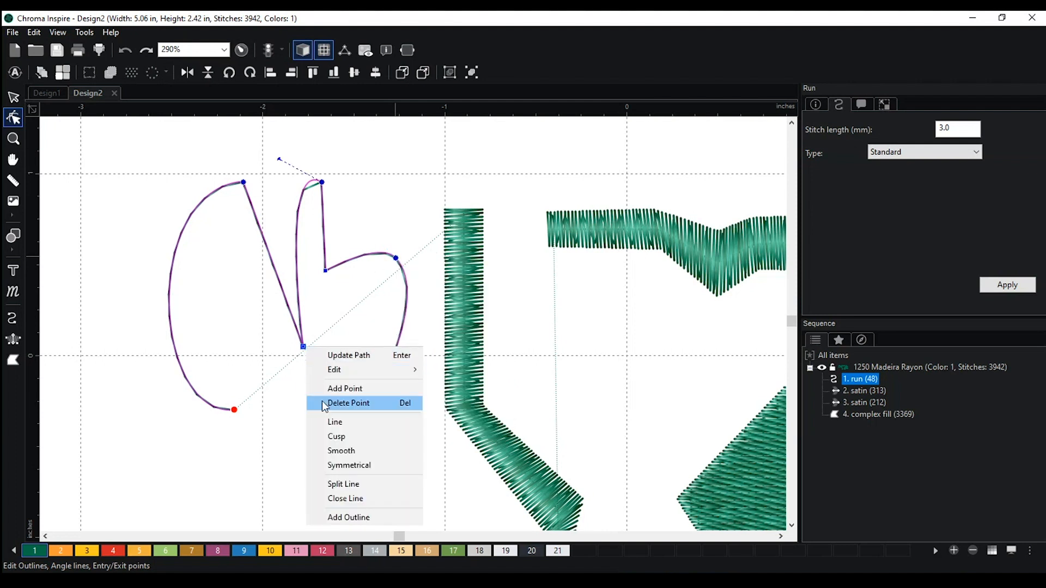
left_click(341, 451)
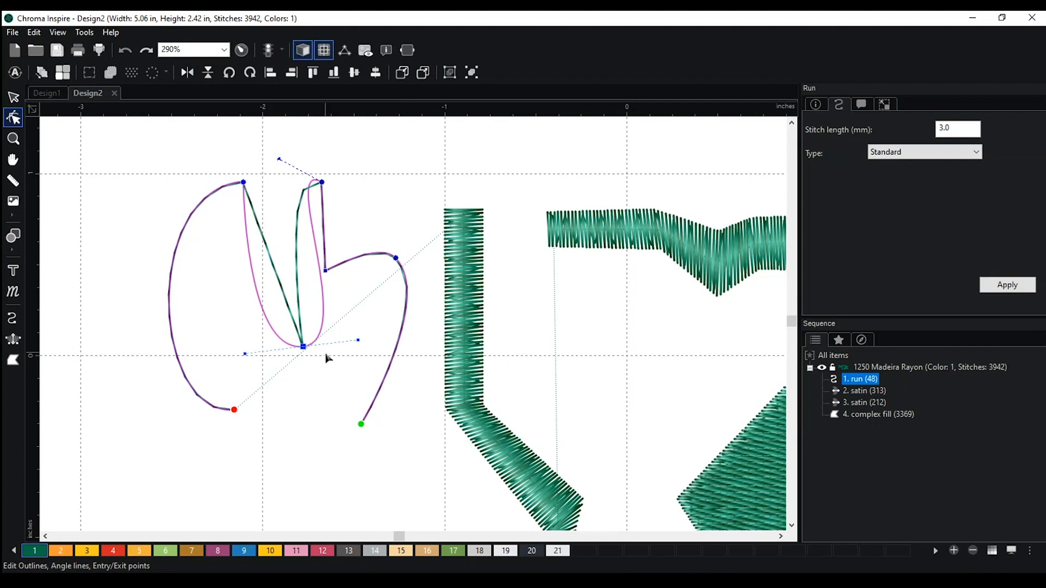
left_click(328, 362)
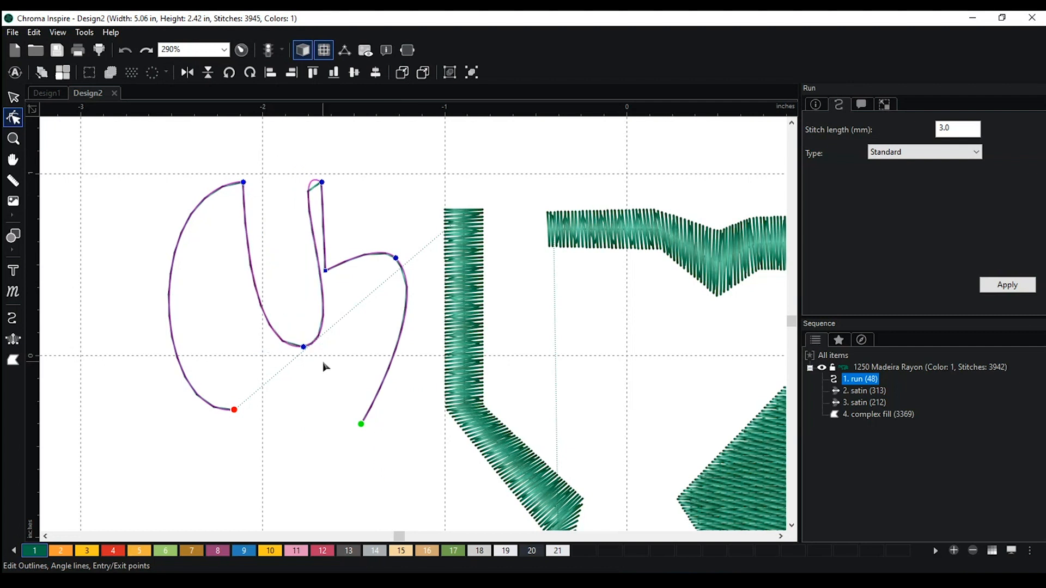
Convert the run's upper-left peak node to a Line point and apply the Cusp type to it.
right_click(244, 183)
left_click(310, 264)
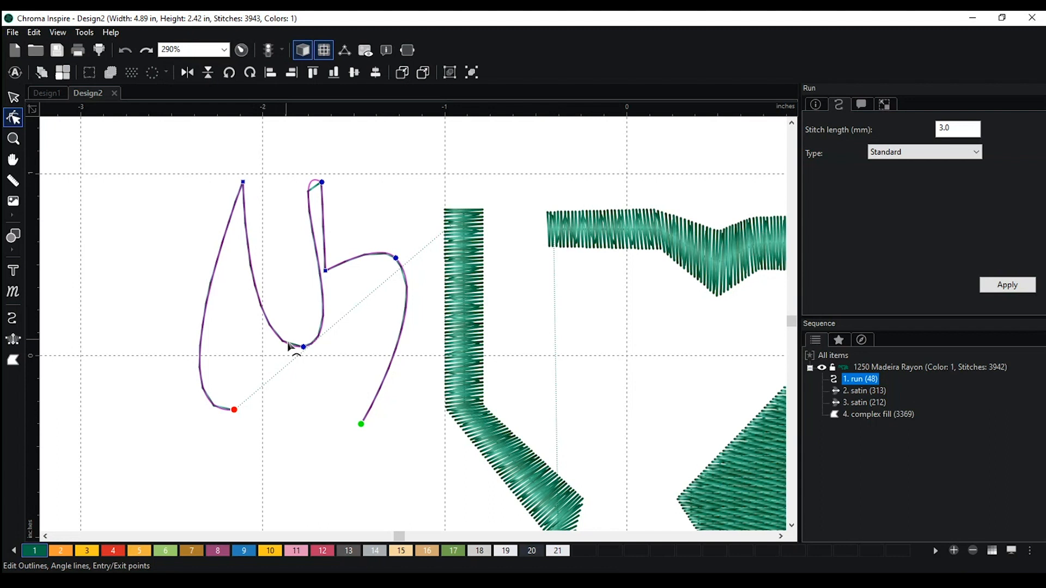
left_click(243, 183)
right_click(243, 185)
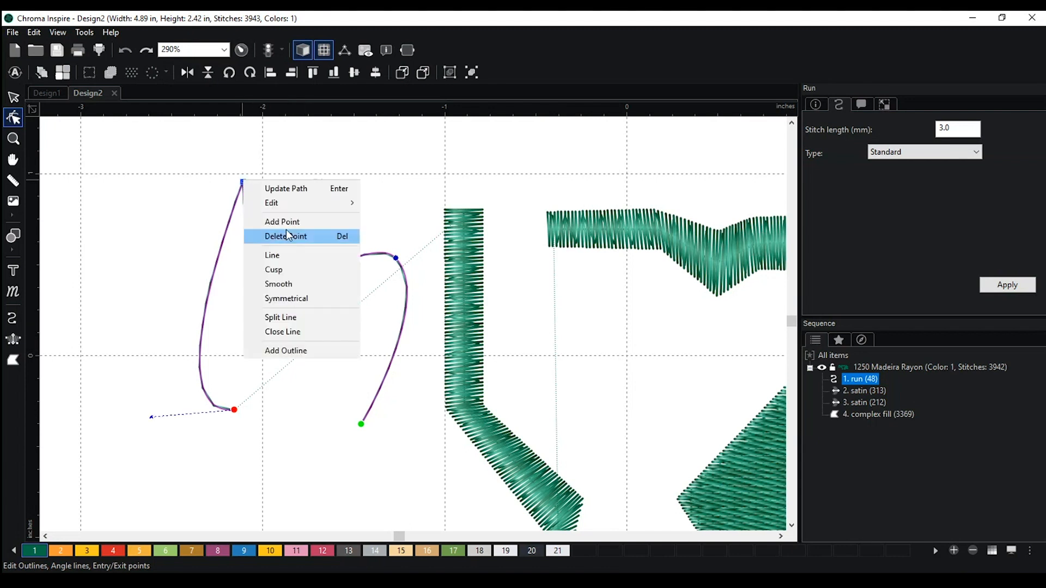
left_click(305, 273)
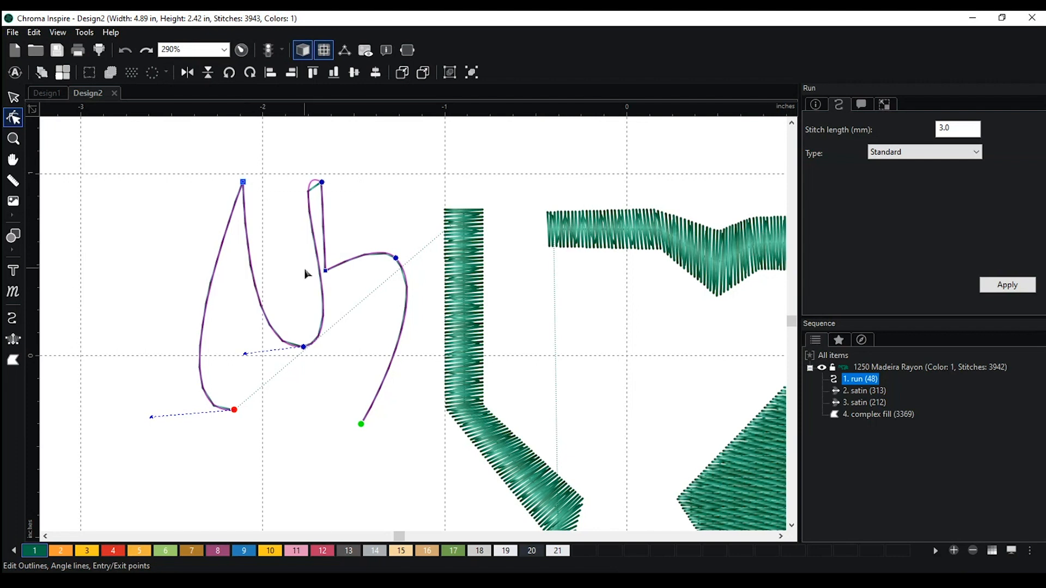
Convert the run's valley node to a Cusp point and pull its left handle down and to the left.
right_click(304, 347)
left_click(343, 437)
mouse_move(246, 355)
left_mouse_down()
mouse_move(249, 387)
mouse_move(209, 404)
mouse_move(240, 361)
left_mouse_up()
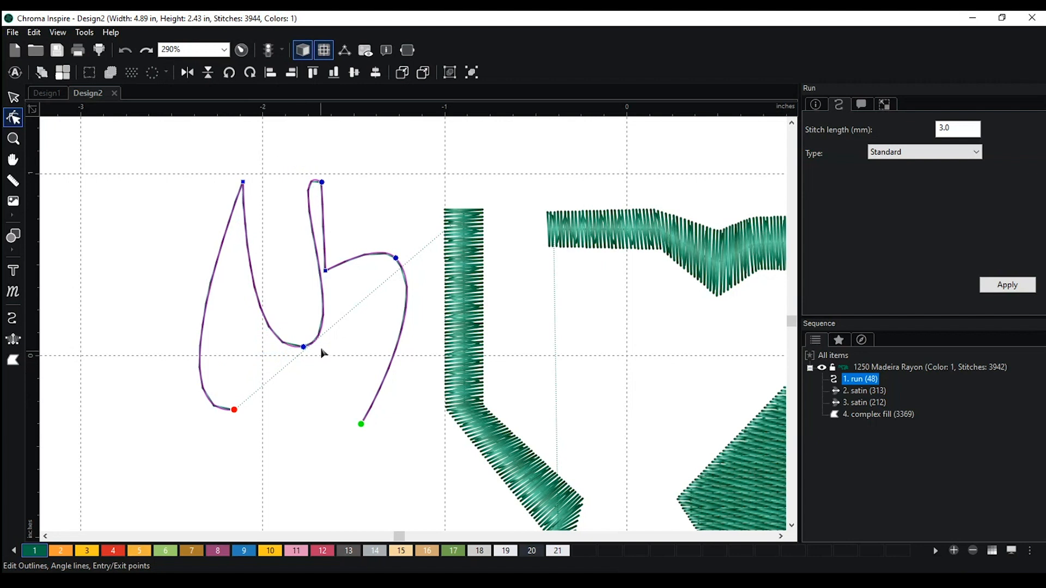
left_click(303, 347)
right_click(304, 347)
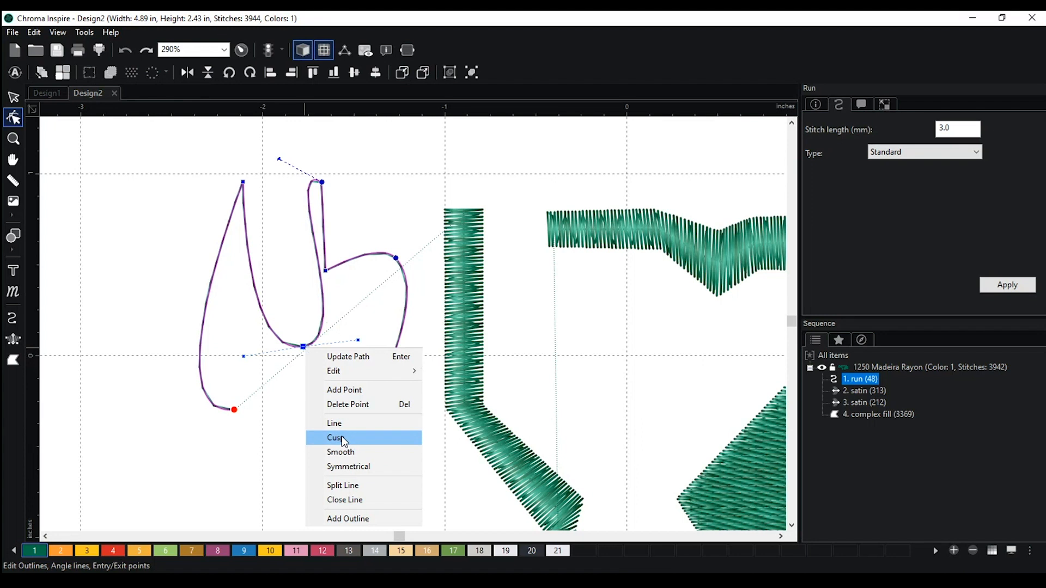
left_click(342, 437)
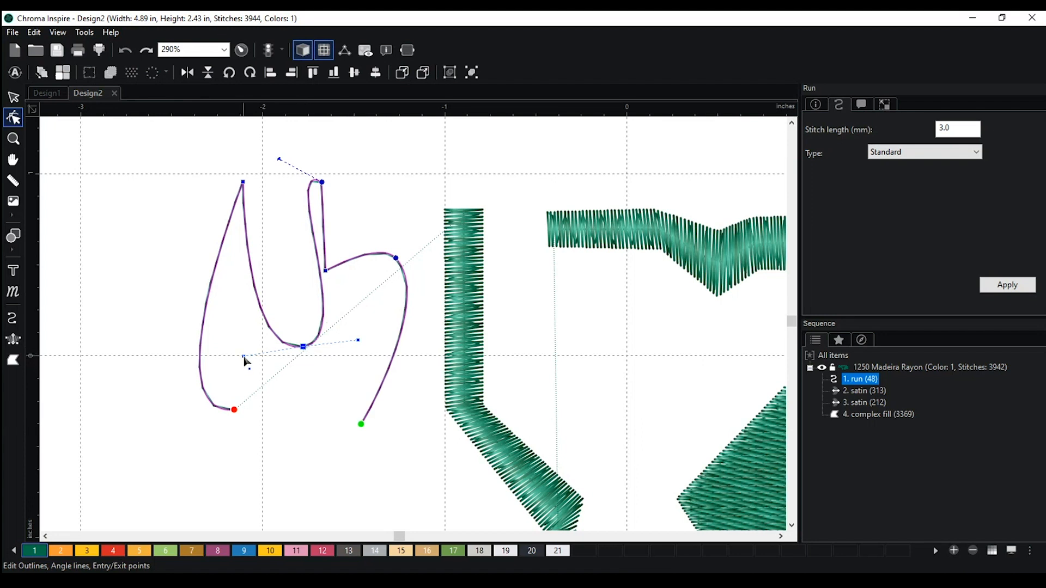
left_click_drag(244, 357, 313, 452)
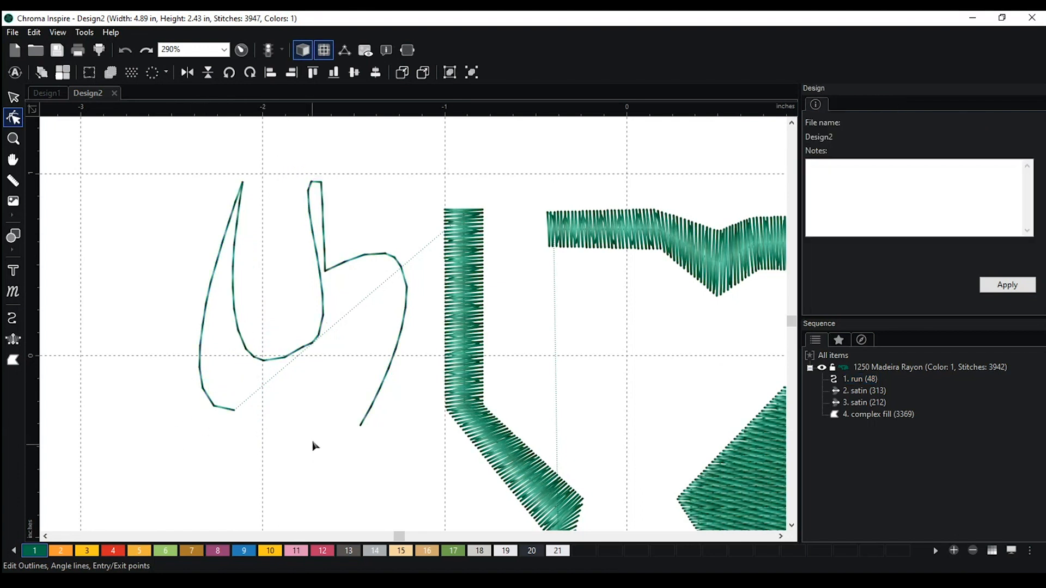
Pull the cusp valley node's right handle well down and apply the reshaped outline.
right_click(303, 347)
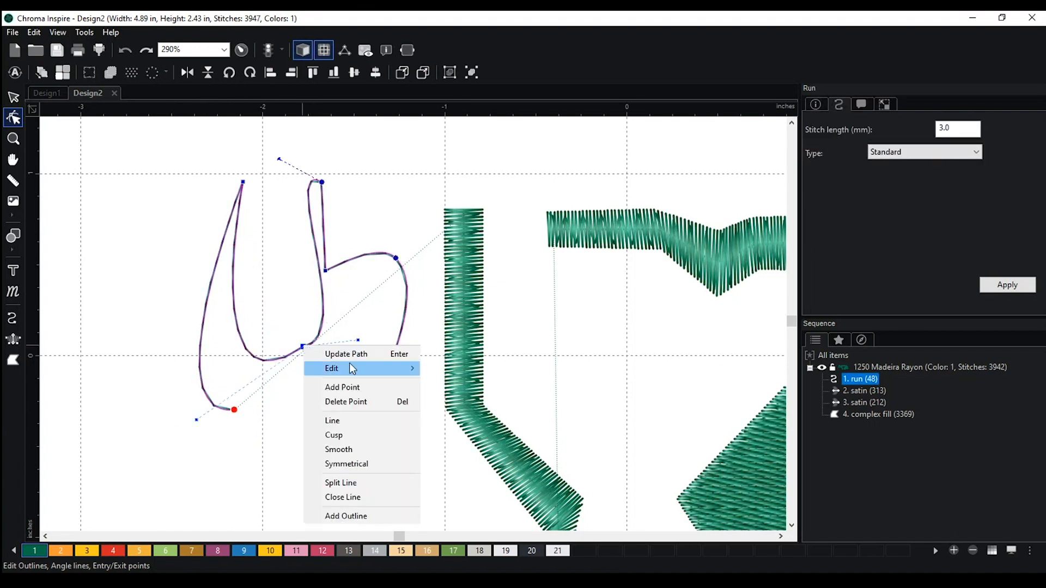
left_click(365, 338)
left_click_drag(358, 341, 363, 440)
left_click(316, 457)
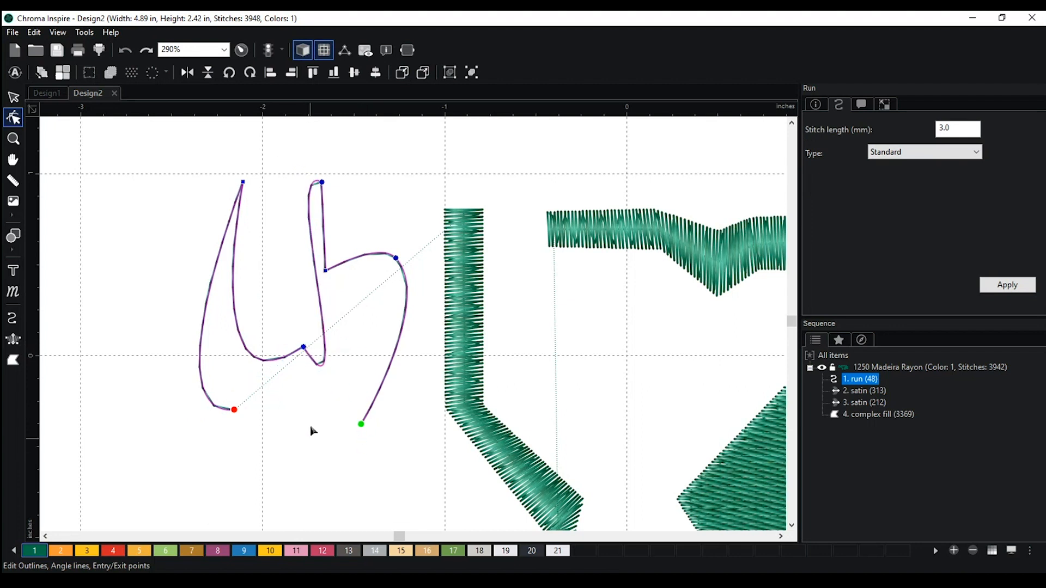
Convert the run's valley node to a Symmetrical point and widen the curve by lengthening its handles outward.
right_click(304, 348)
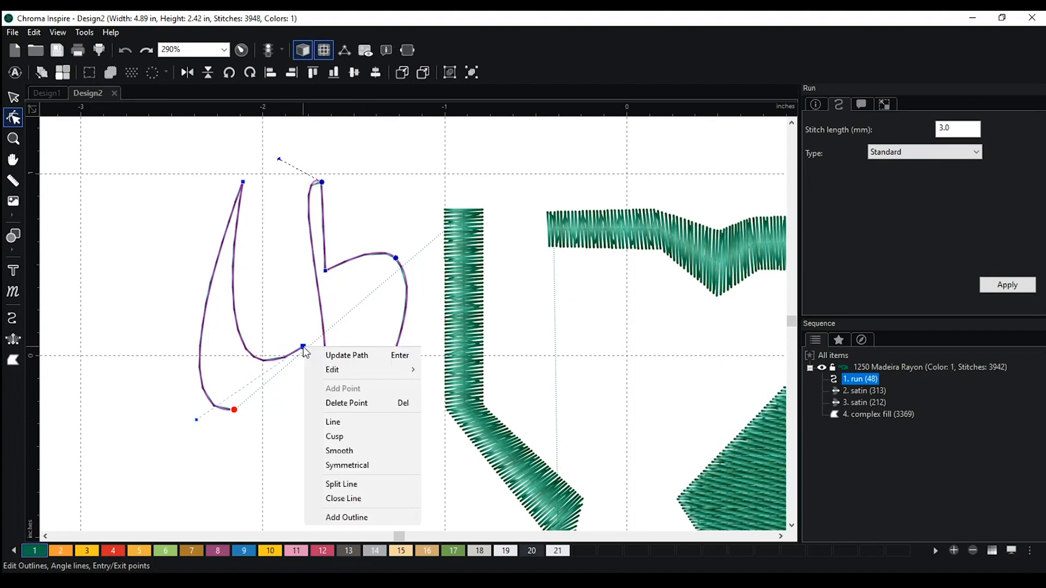
left_click(360, 466)
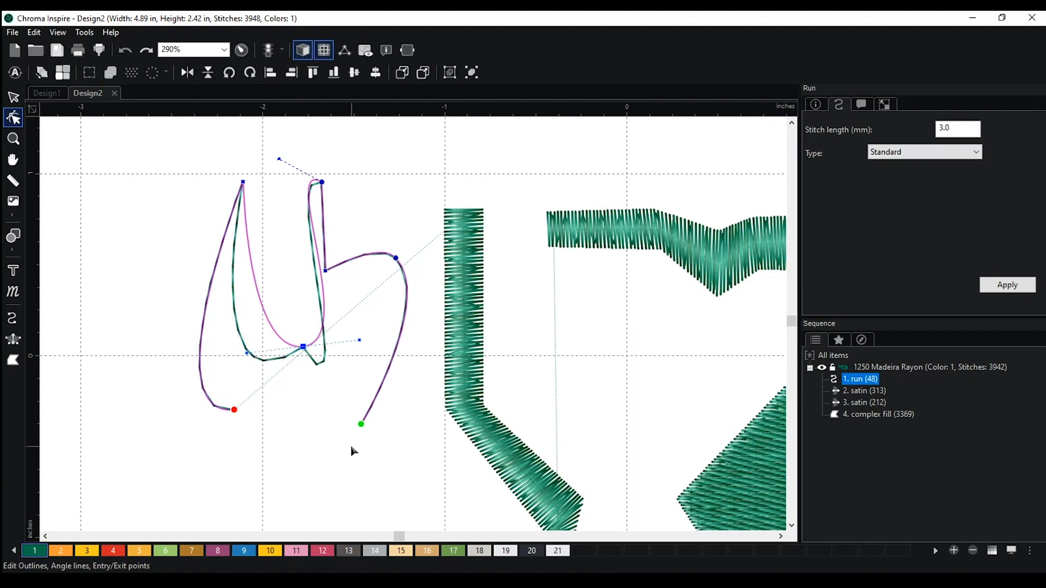
left_click(305, 349)
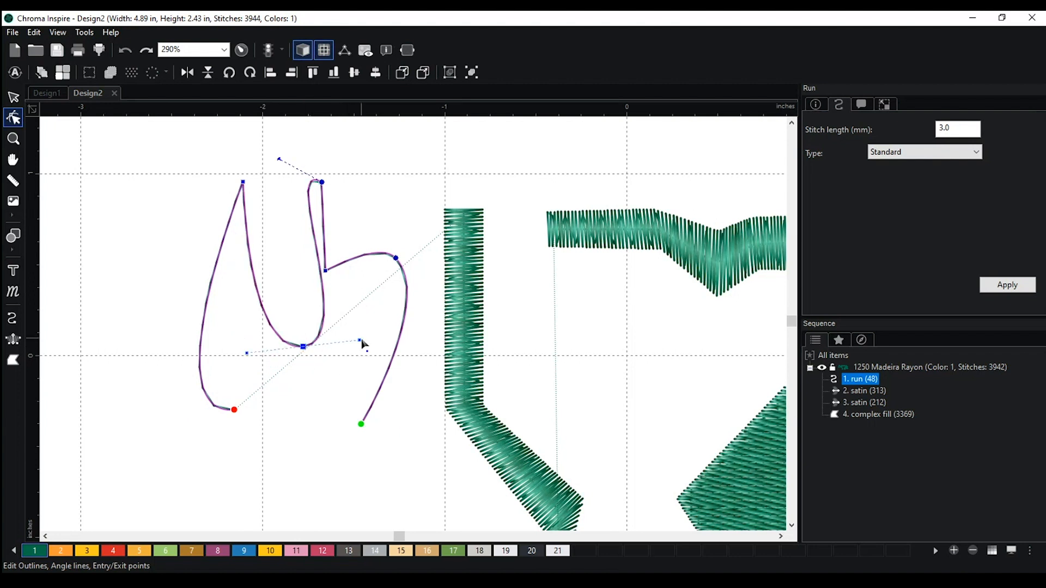
left_click_drag(360, 342, 439, 325)
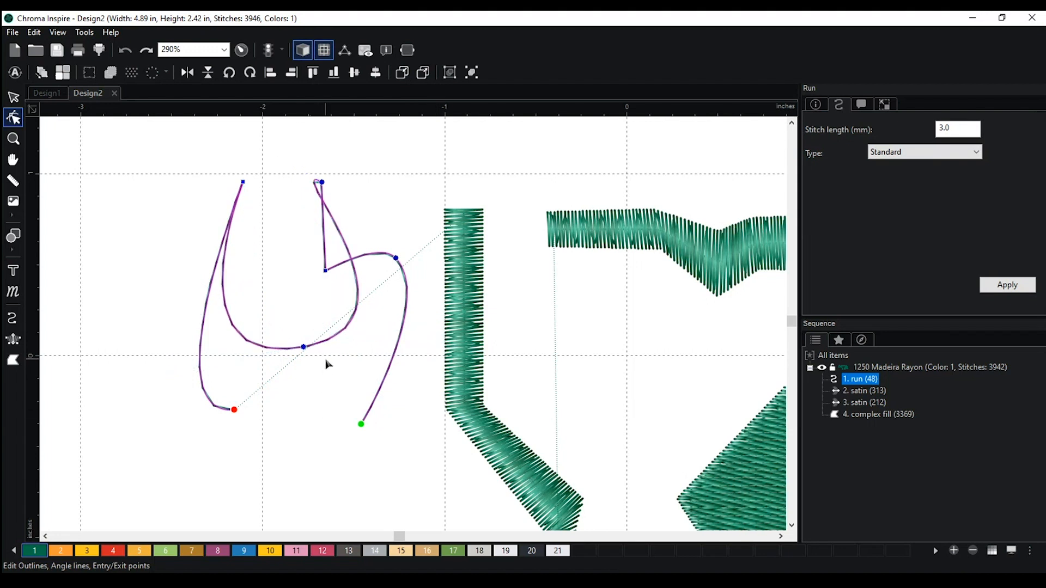
Change the run's symmetrical valley node back to a Line point.
right_click(303, 347)
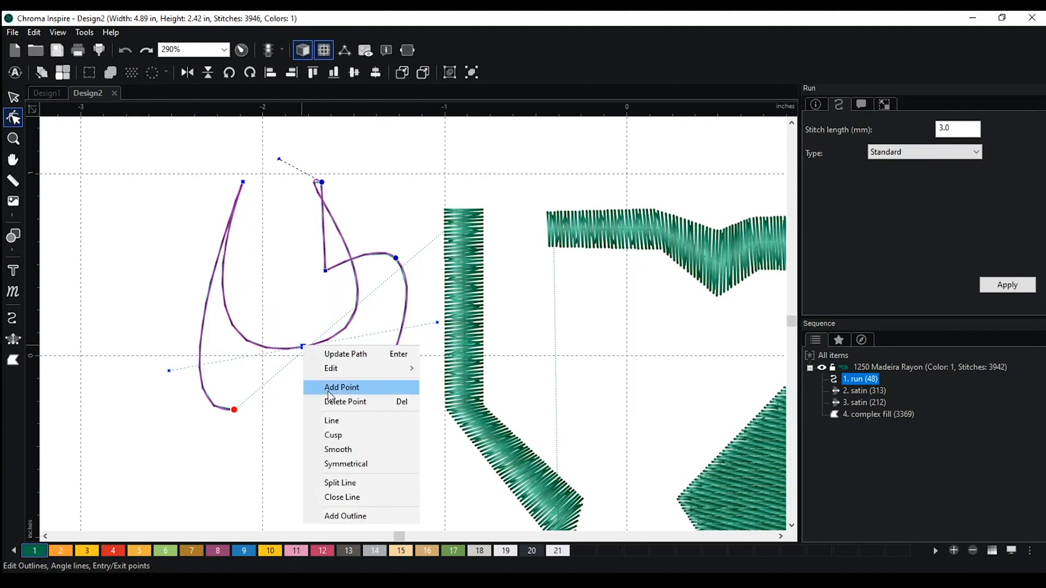
left_click(336, 421)
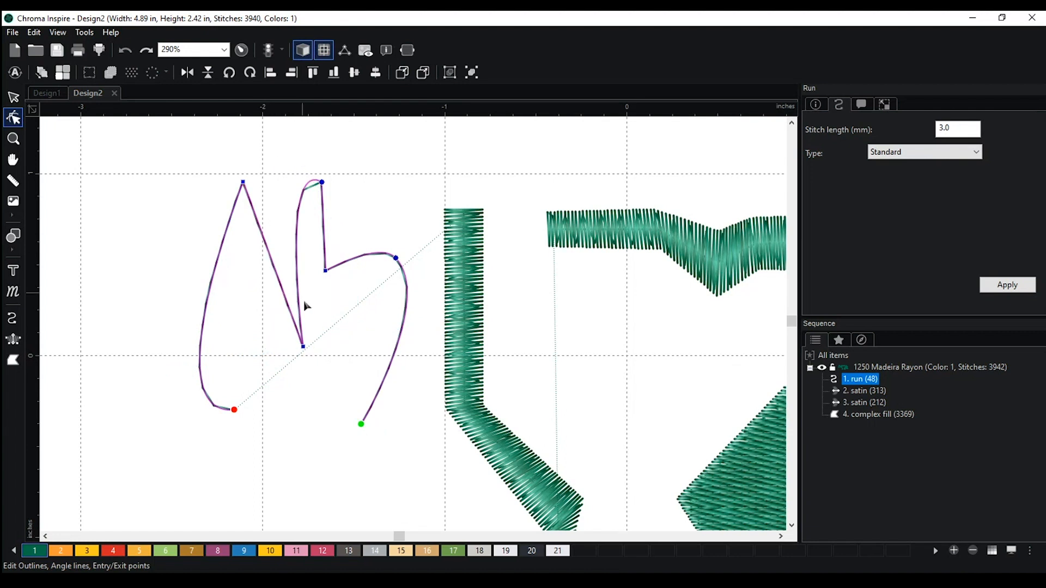
Convert the run's valley node to a Smooth point.
right_click(304, 346)
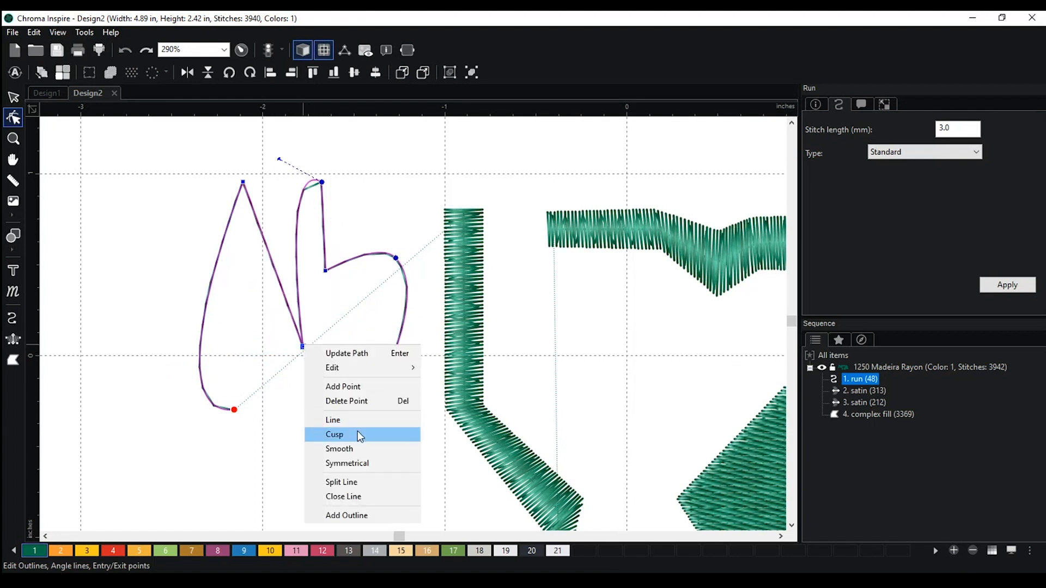
left_click(357, 432)
right_click(303, 346)
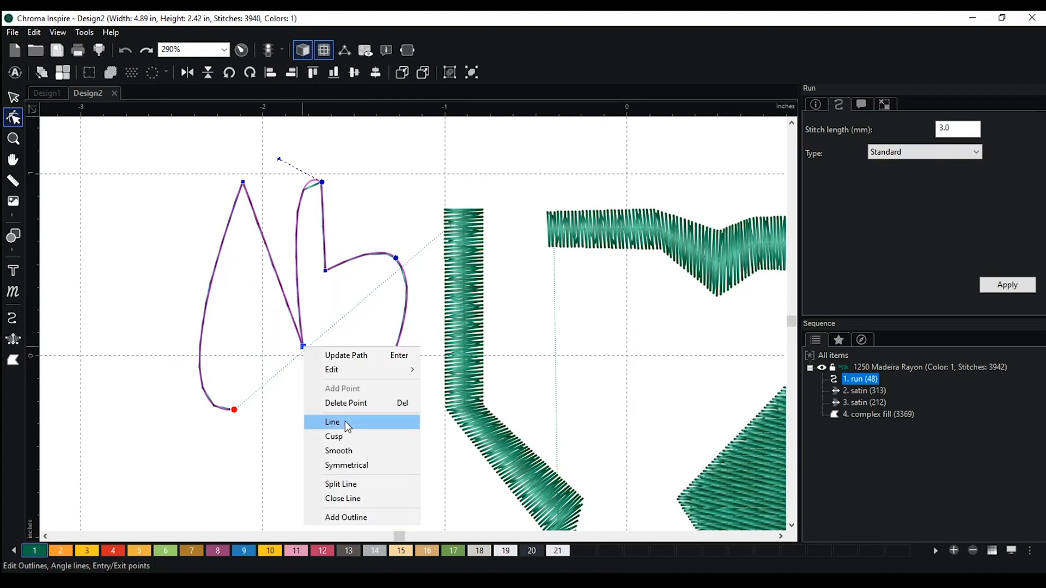
left_click(342, 451)
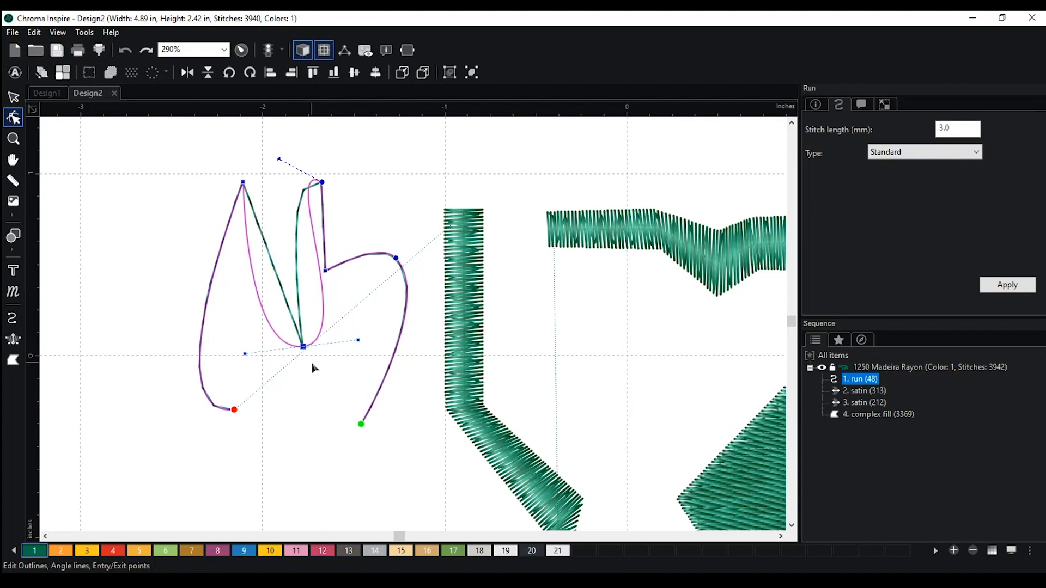
Convert the run's valley node to a Cusp point, pull its right handle down toward the node, and apply the outline.
right_click(303, 346)
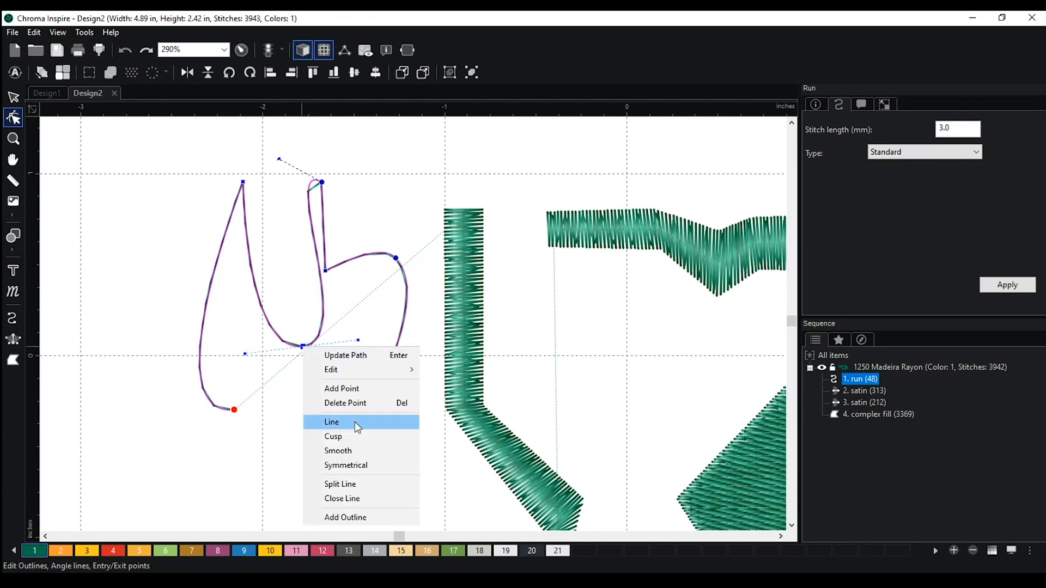
left_click(355, 437)
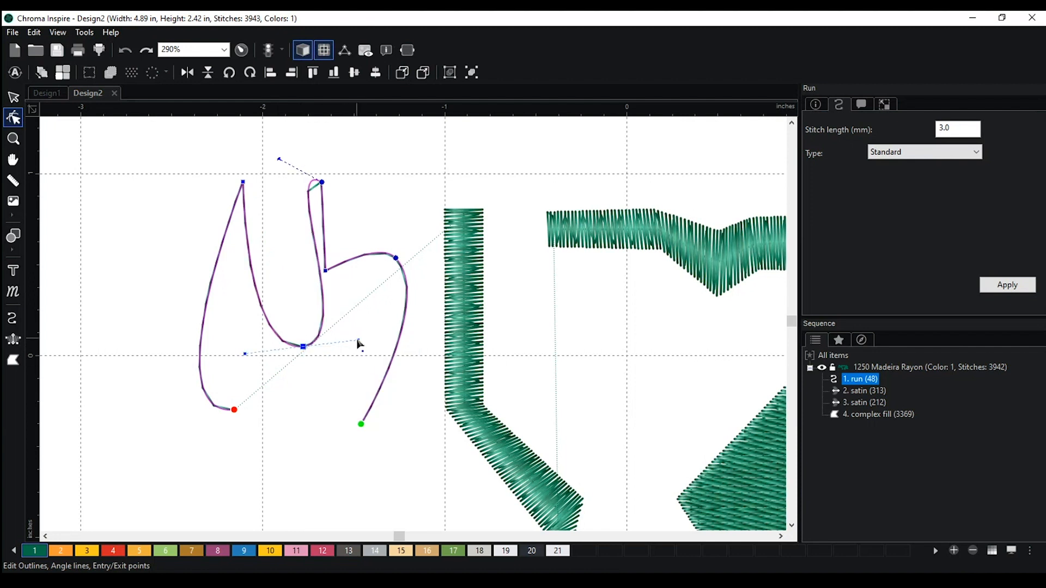
left_click_drag(357, 341, 307, 391)
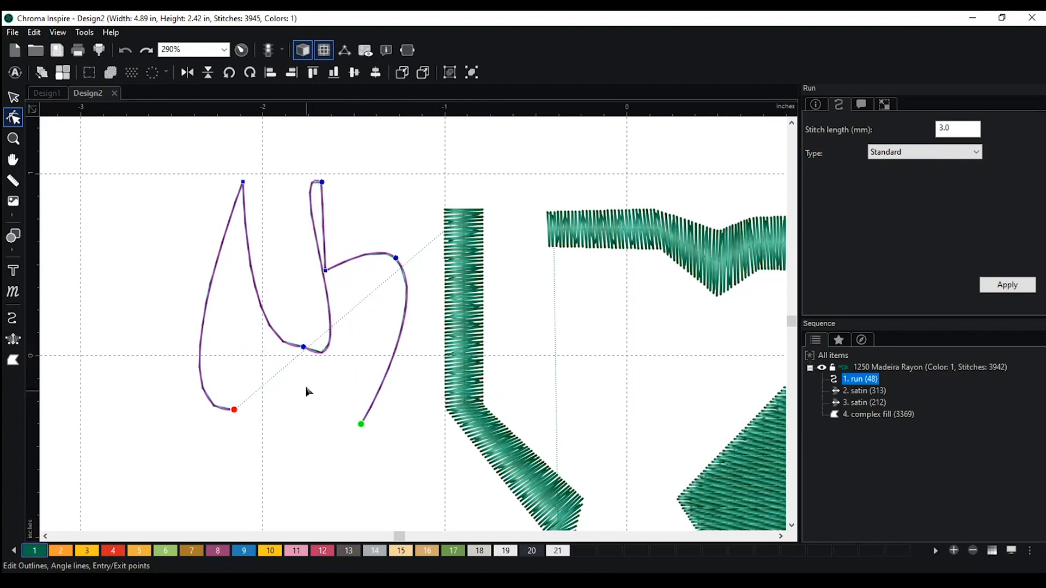
Convert the run's valley node to a Symmetrical point, lengthen its left handle outward, and apply the rounded outline.
right_click(304, 347)
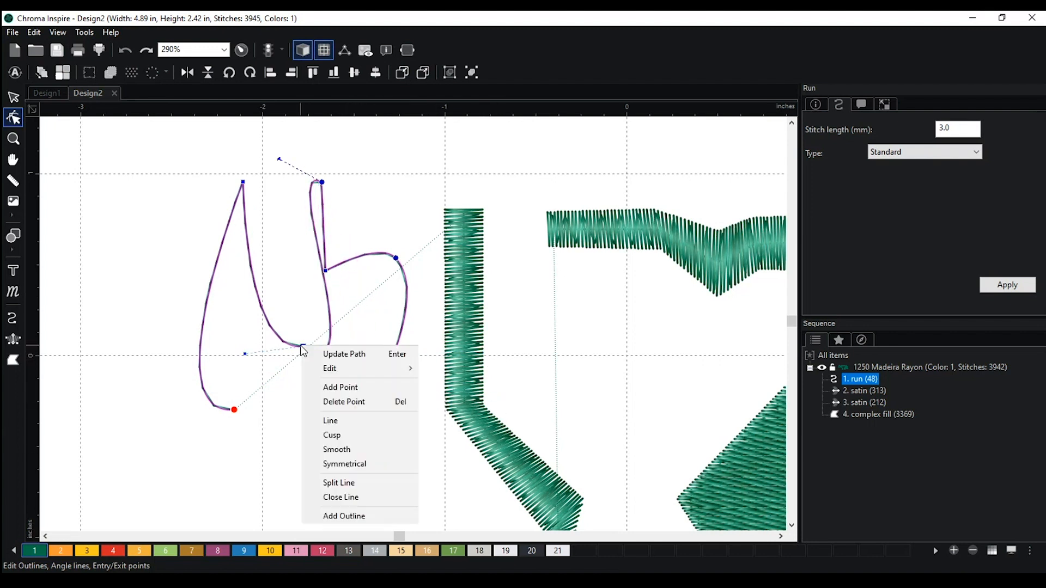
left_click(343, 464)
left_click_drag(247, 357, 224, 363)
left_click(335, 409)
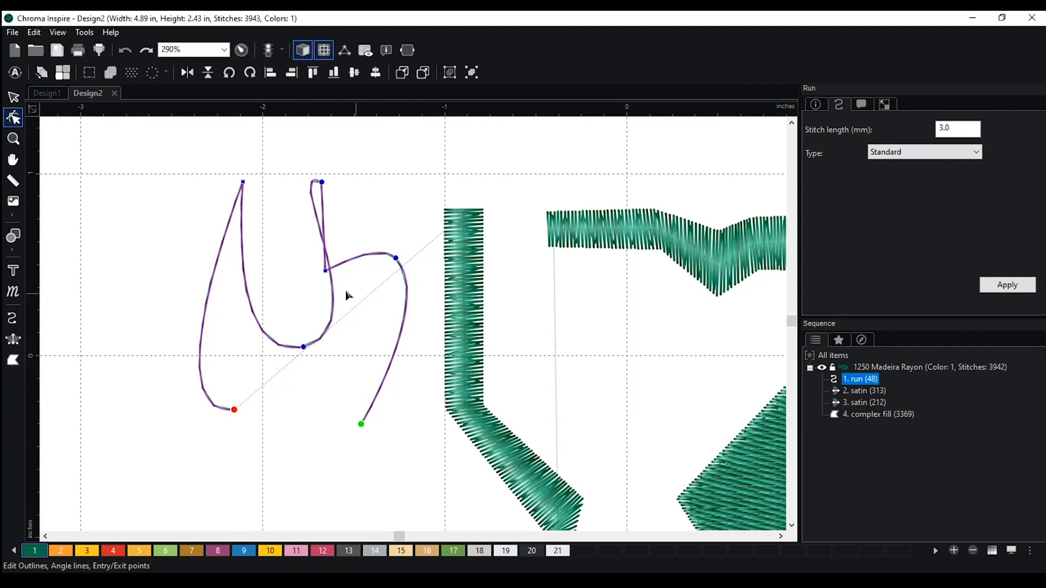
Move the run's line node between the right peak and the outer curve up and to the right, and apply the change.
left_click(374, 207)
left_click(362, 261)
left_click_drag(325, 270, 366, 225)
left_click(366, 322)
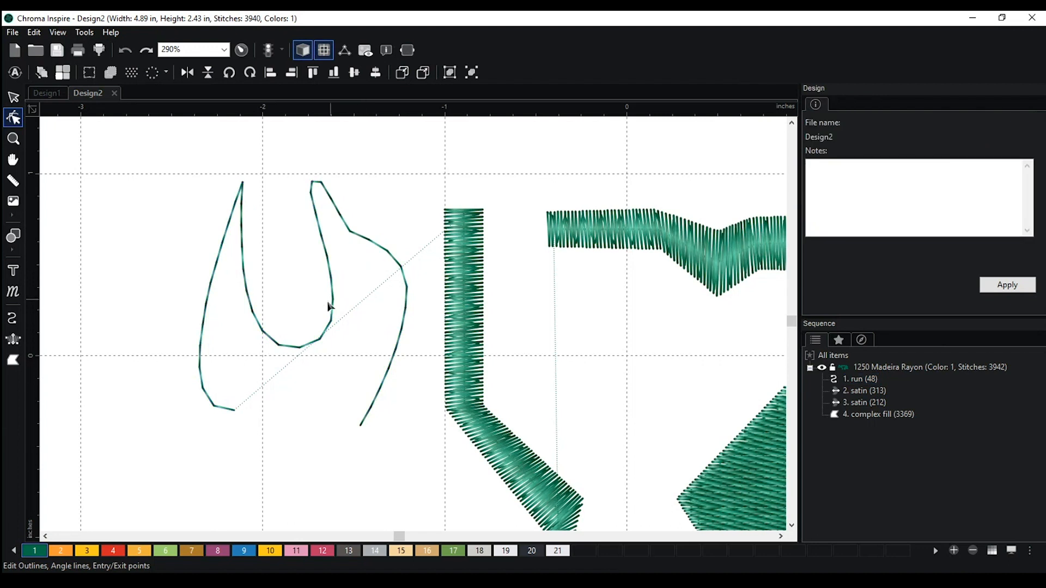
Select the run and add two points on its left curve, one in the upper part and one near the bottom.
left_click(210, 292)
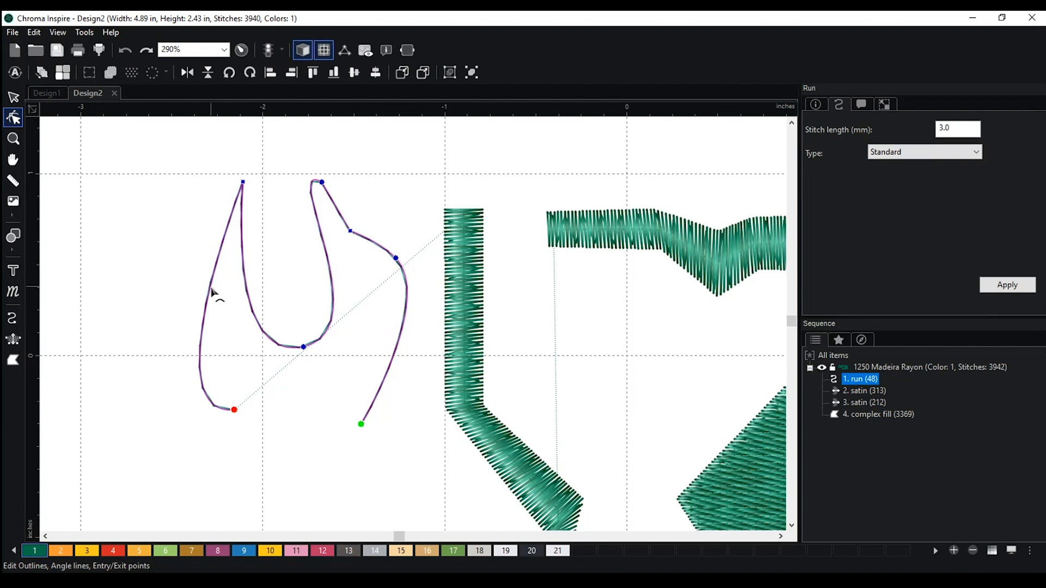
right_click(219, 261)
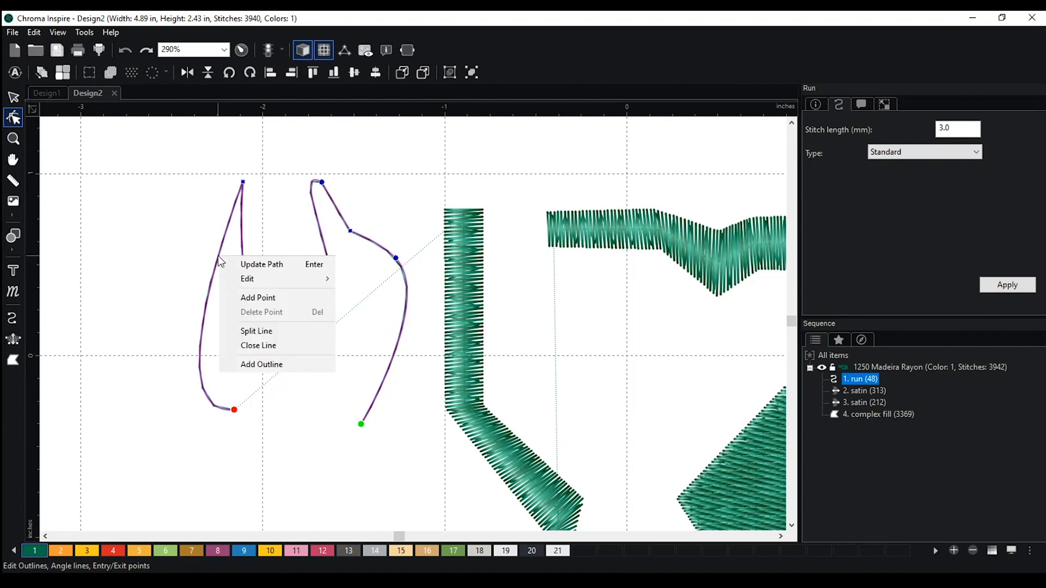
left_click(252, 299)
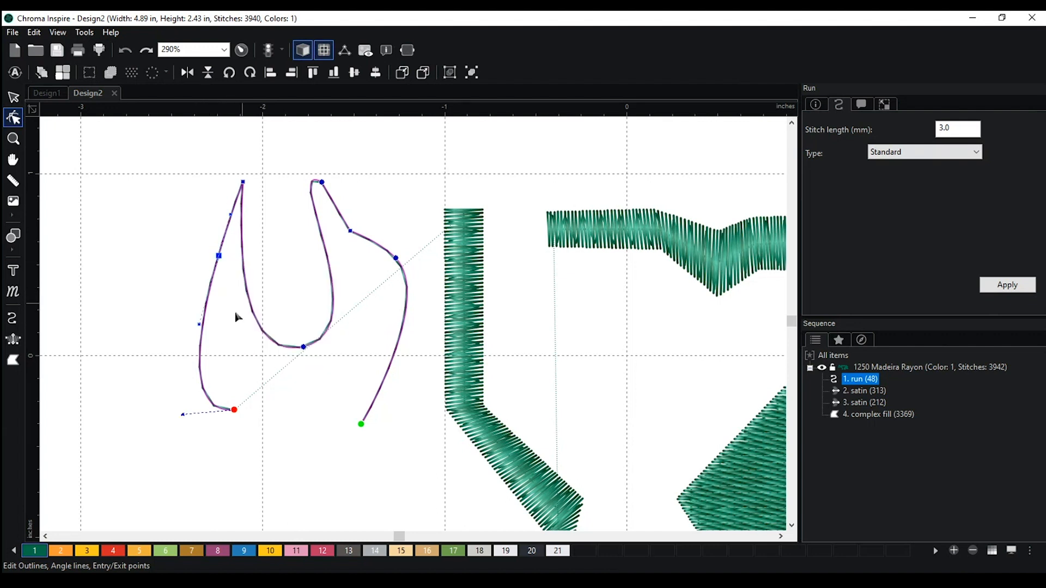
right_click(199, 359)
left_click(263, 402)
Pull the lower added point far out to the left, move the upper one down, and apply the reshaped run.
left_click_drag(200, 359, 134, 326)
left_click_drag(218, 255, 224, 308)
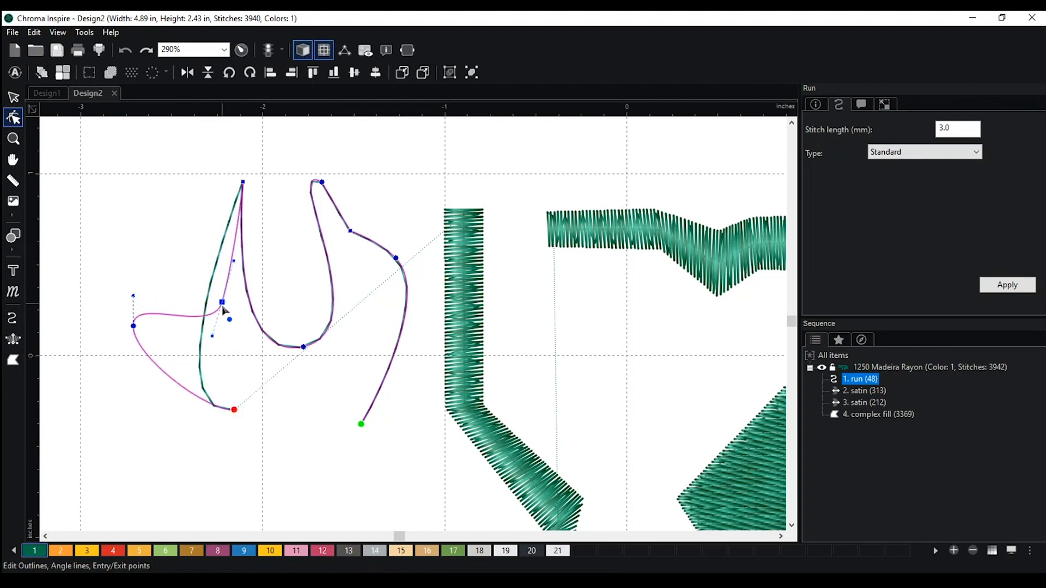
left_click(264, 375)
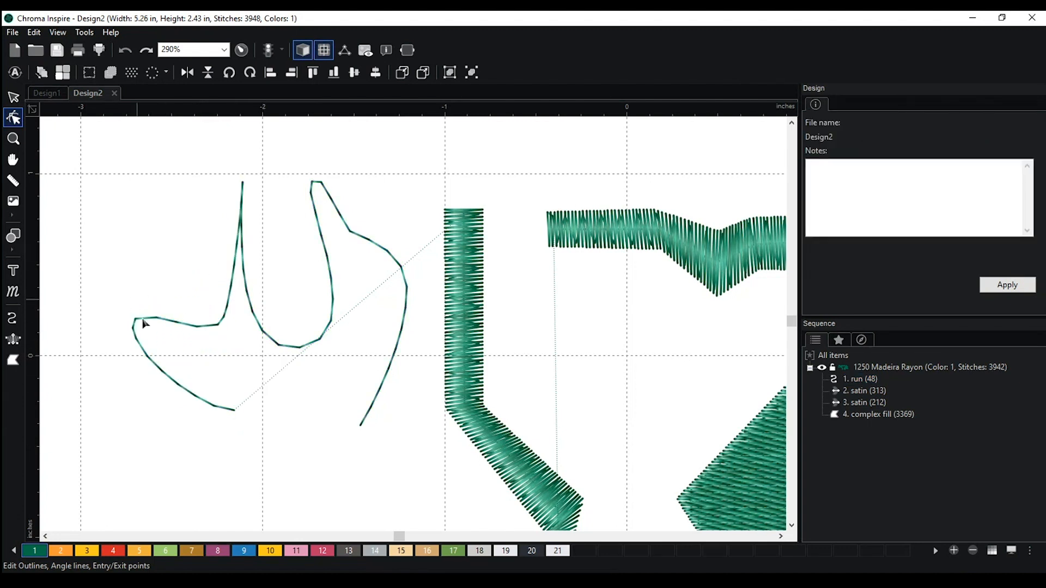
Delete the run's line node between the right peak and the outer right curve, and apply the change.
left_click(224, 316)
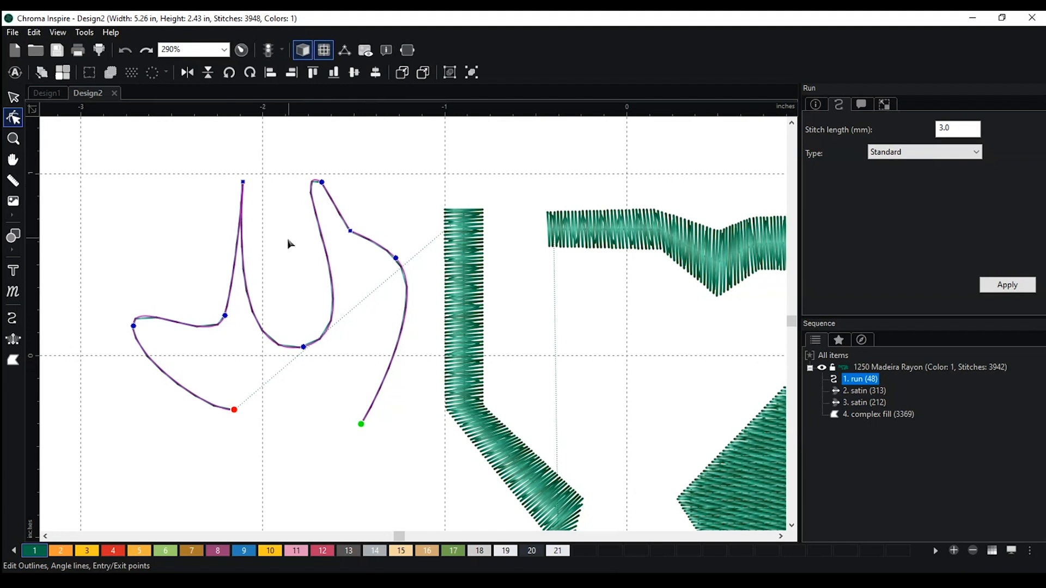
right_click(351, 235)
left_click(419, 284)
left_click(375, 299)
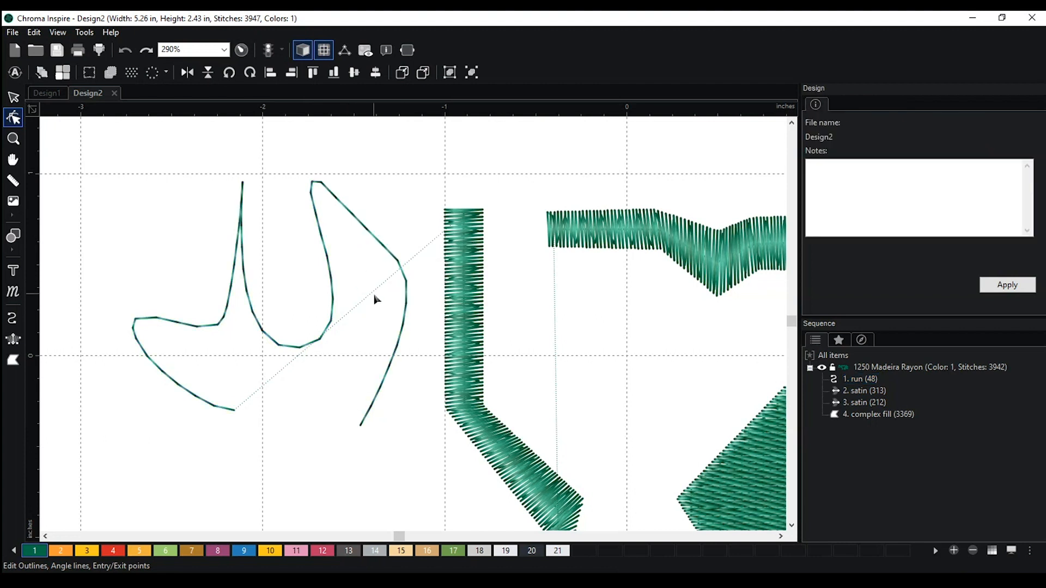
Move the run's symmetrical valley node up and to the right, and apply the reshaped outline.
left_click(394, 255)
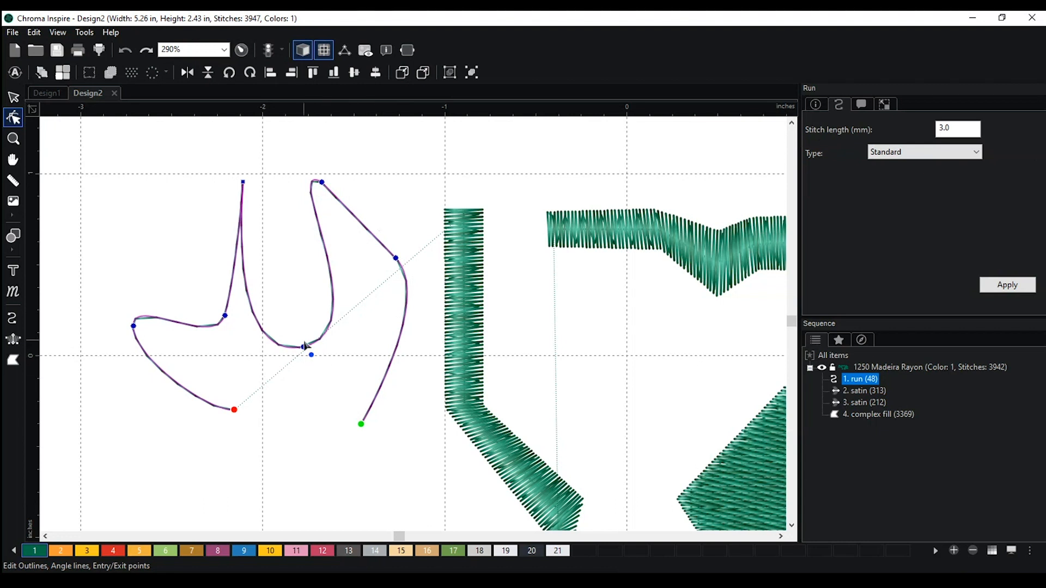
left_click_drag(303, 347, 336, 317)
left_click(324, 402)
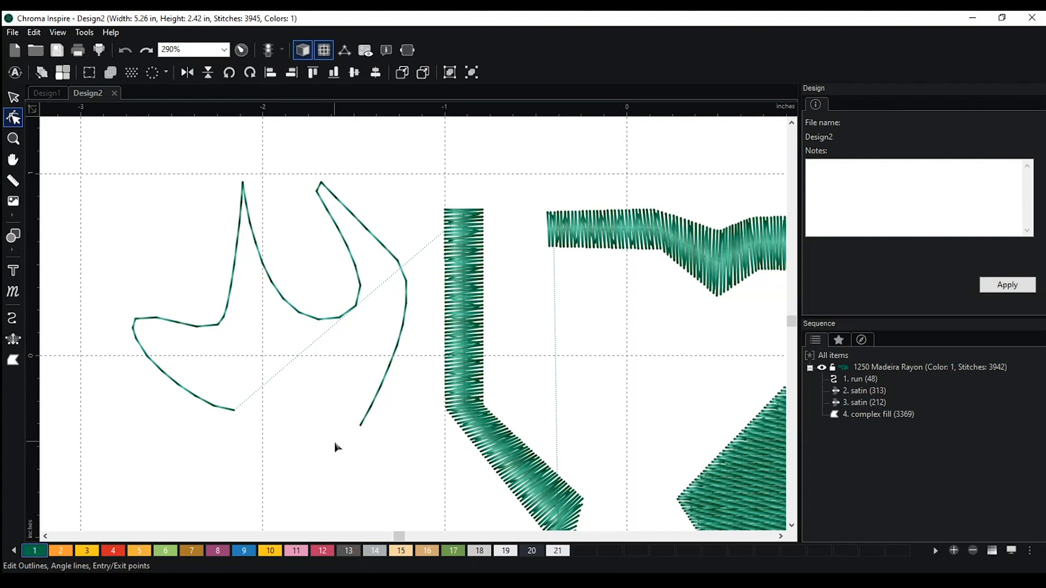
Bend the right edge of the vertical satin column's upper section outward into a curve and apply it.
scroll(390, 441, "down", 1)
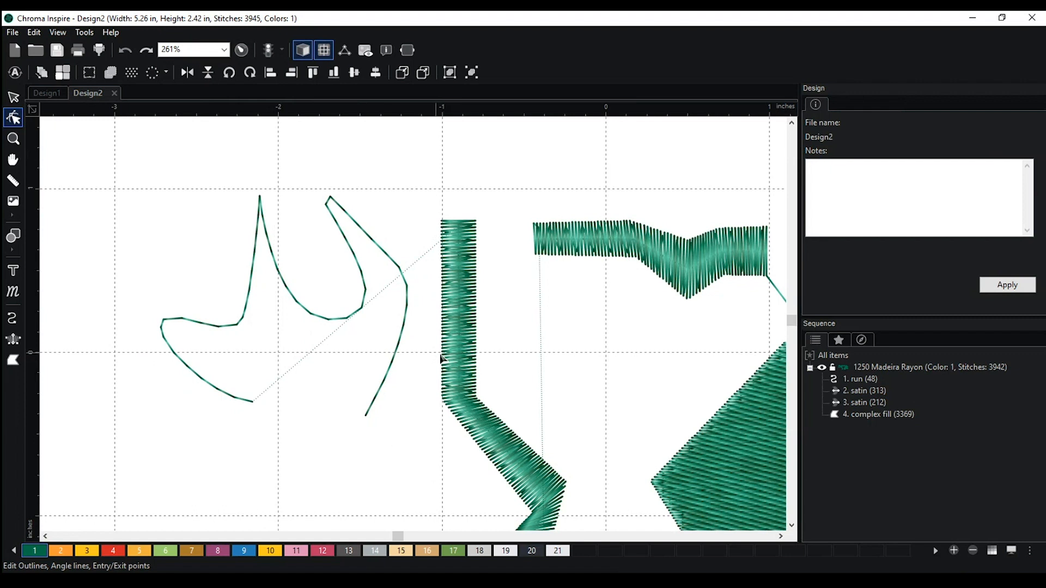
key("space")
left_click_drag(590, 321, 496, 262)
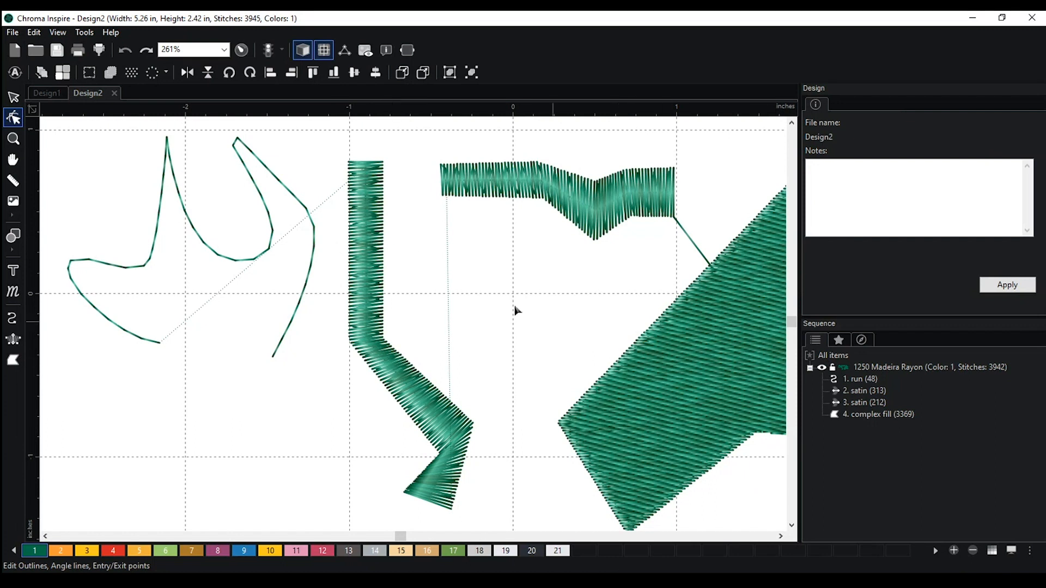
left_click(381, 174)
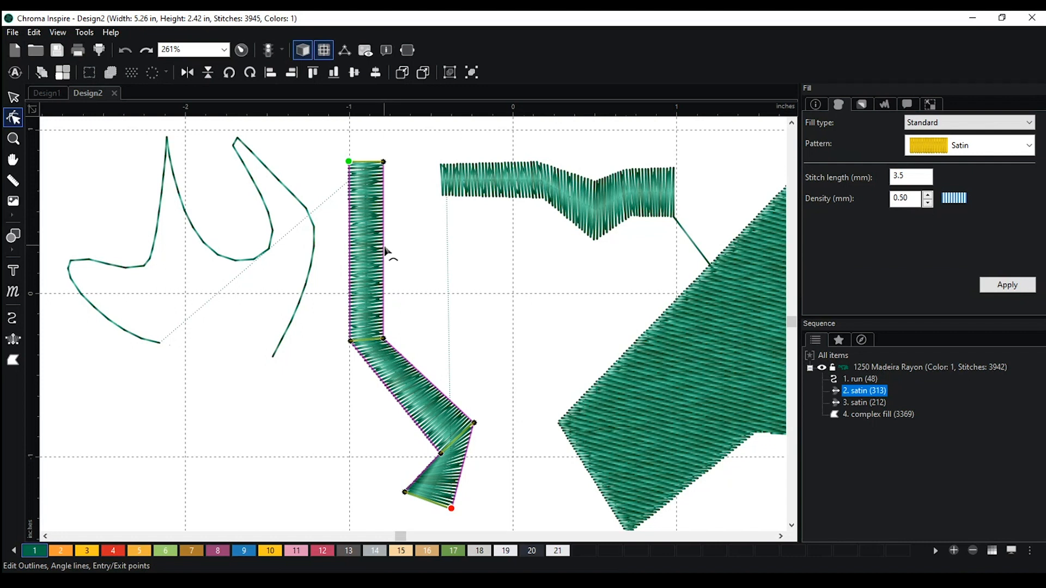
left_click_drag(384, 250, 414, 263)
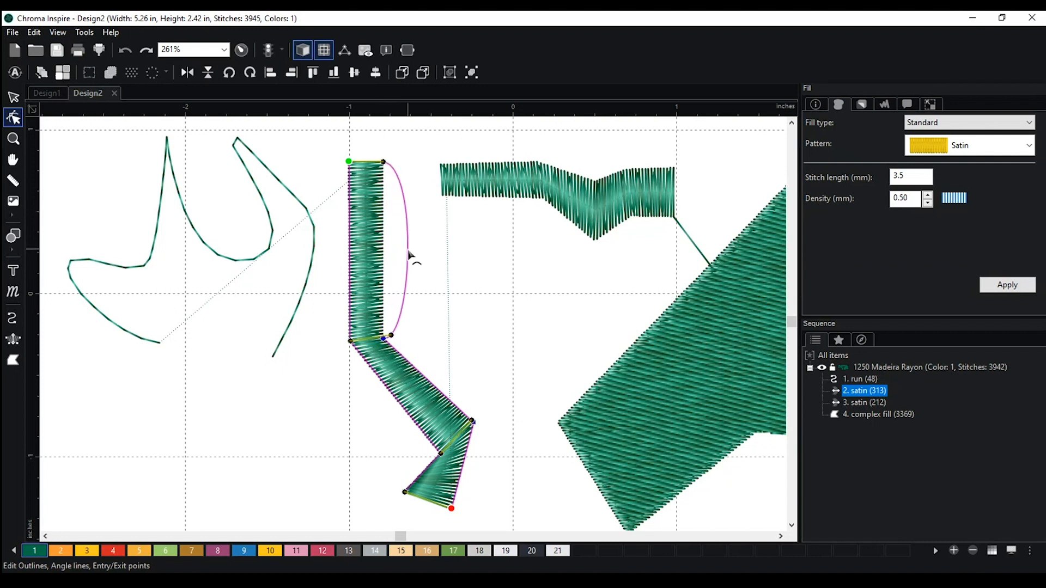
left_click(456, 264)
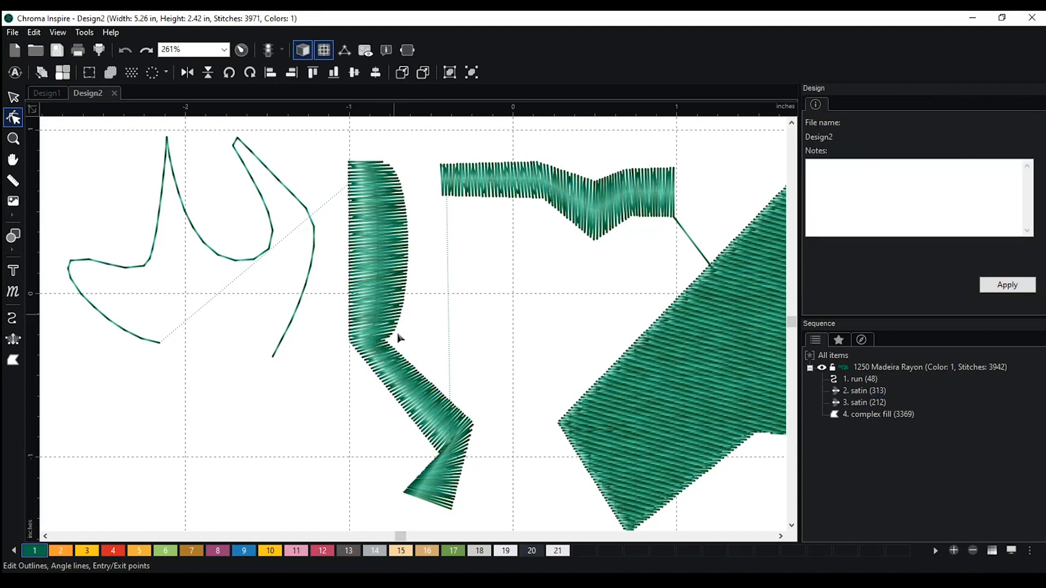
Slide the left end of the satin column's middle angle line up along the left edge and regenerate the stitches.
left_click(412, 384)
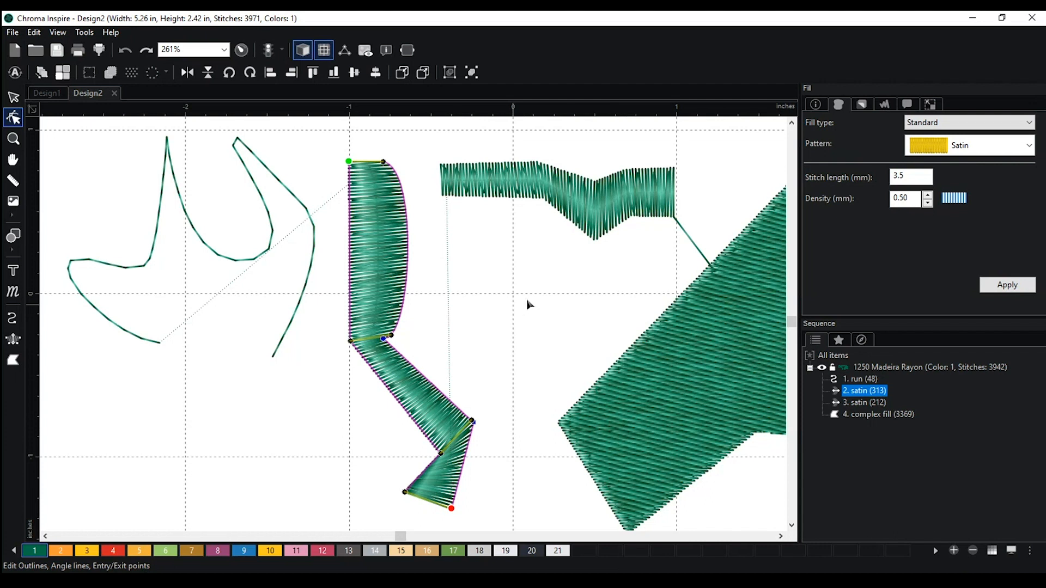
left_click_drag(351, 344, 342, 281)
key("g")
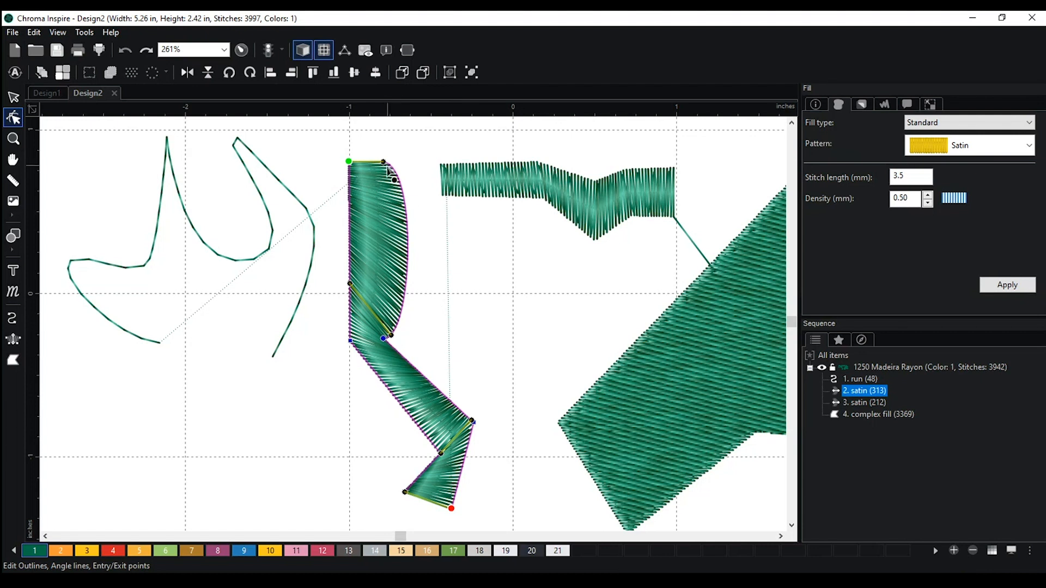
Move both ends of the satin's top angle line down its edges and the middle line's left end below the bend.
left_click_drag(384, 162, 407, 221)
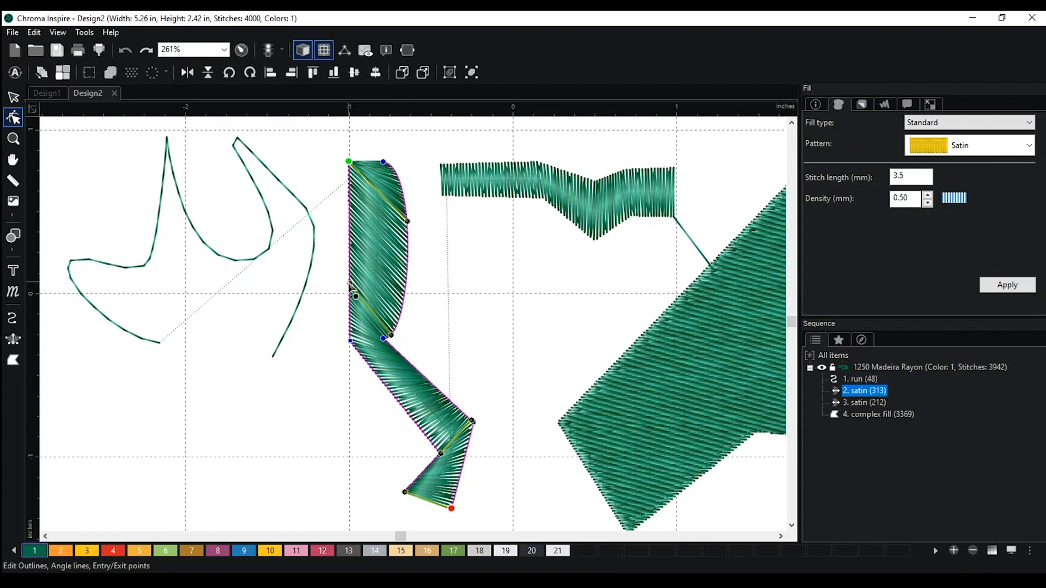
left_click_drag(350, 284, 389, 413)
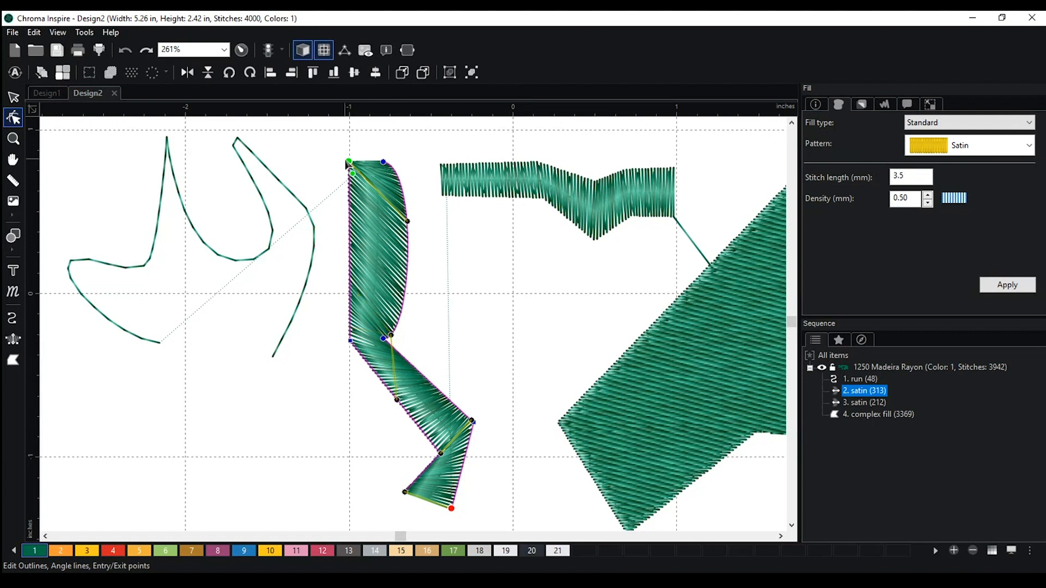
left_click_drag(347, 161, 341, 279)
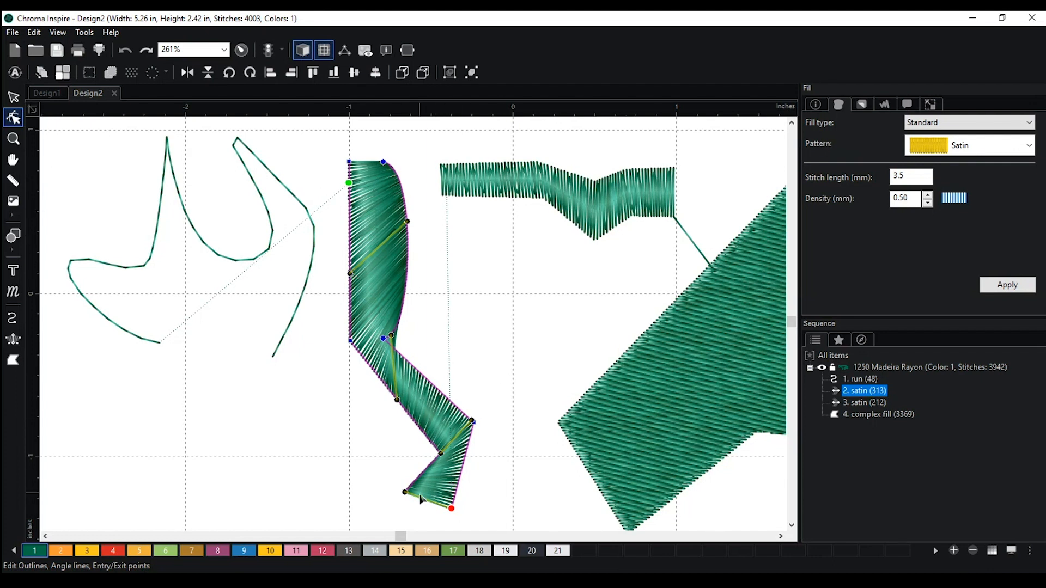
left_click(431, 342)
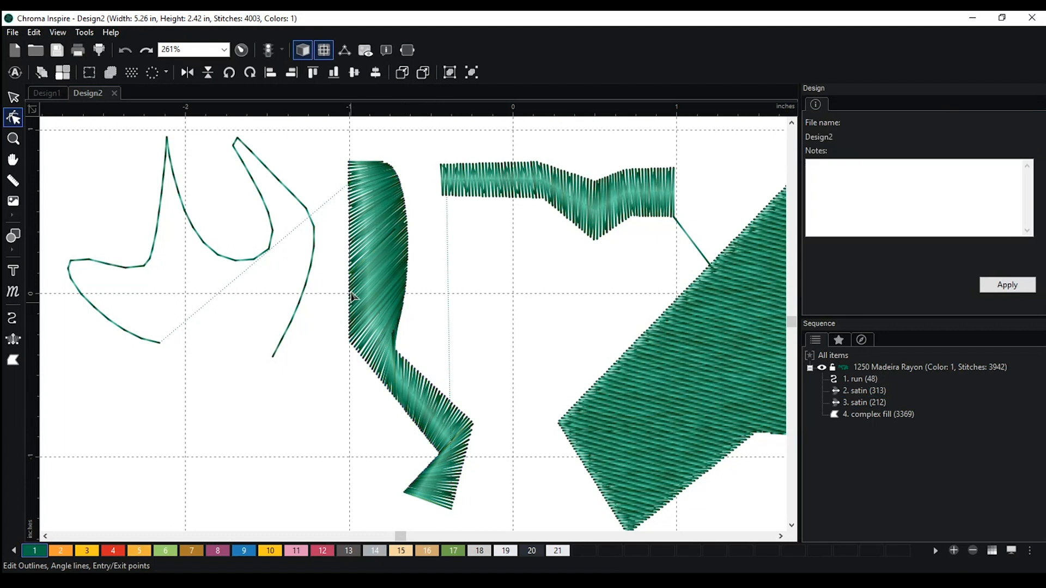
Reposition the satin's angle lines so the middle one crosses the bend horizontally and the top one lies nearly level, and apply.
left_click(390, 226)
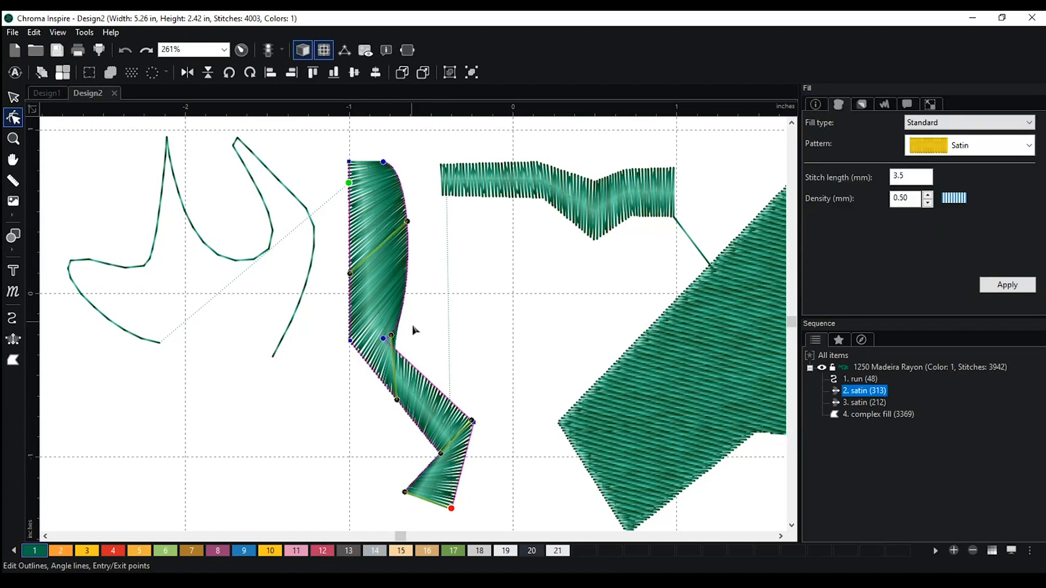
left_click_drag(397, 401, 383, 338)
left_click_drag(354, 278, 350, 202)
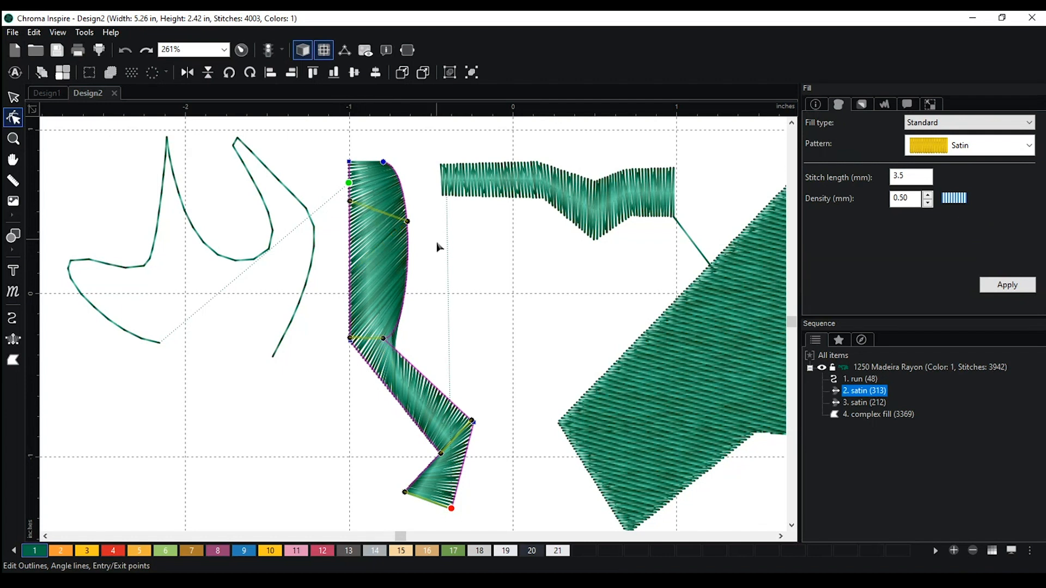
left_click_drag(407, 220, 406, 205)
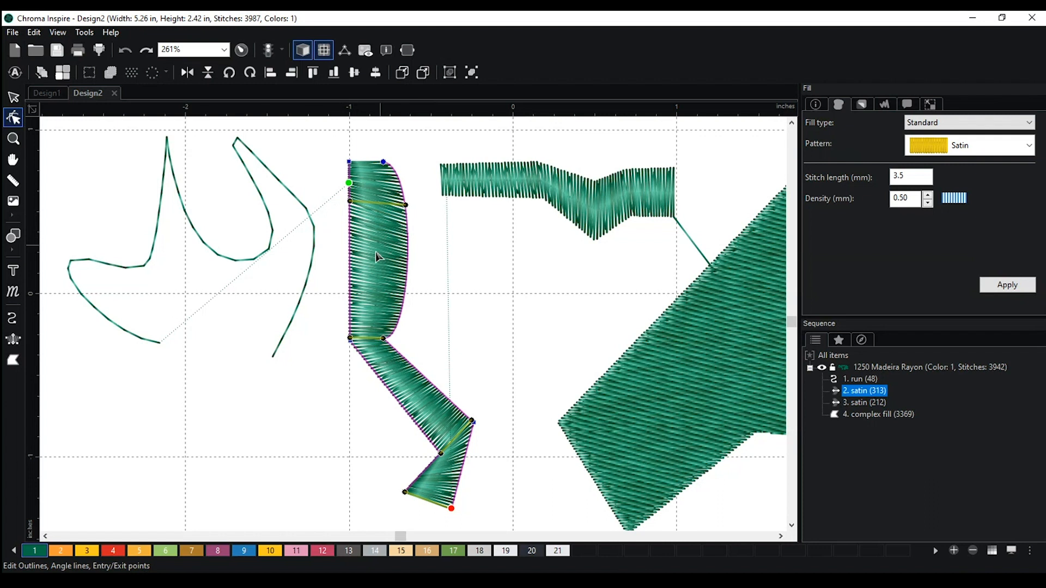
key("Escape")
Limit the satin column's editing to outlines and reposition the inner bend point slightly inward.
left_click(398, 305)
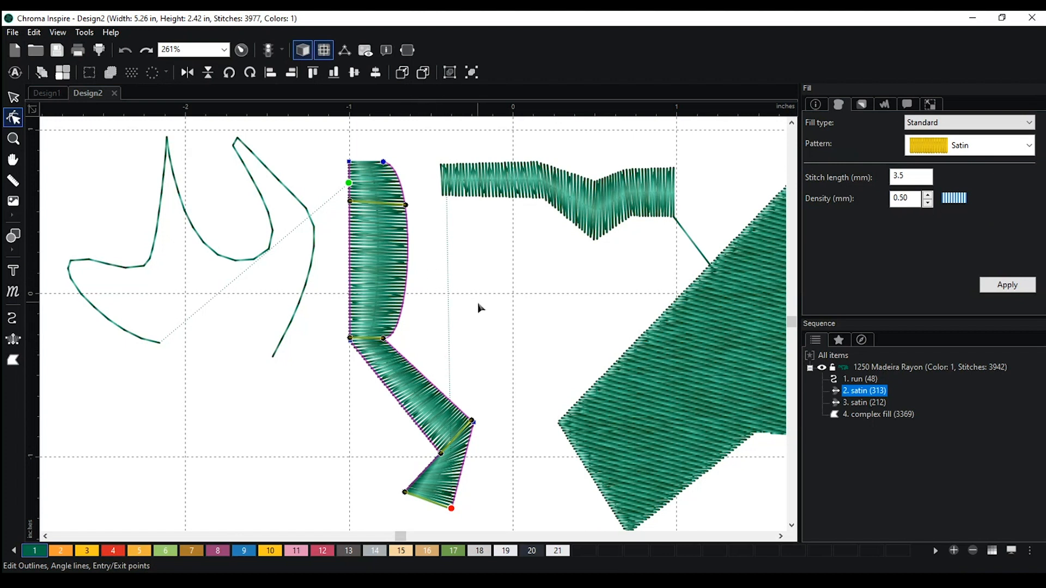
right_click(409, 231)
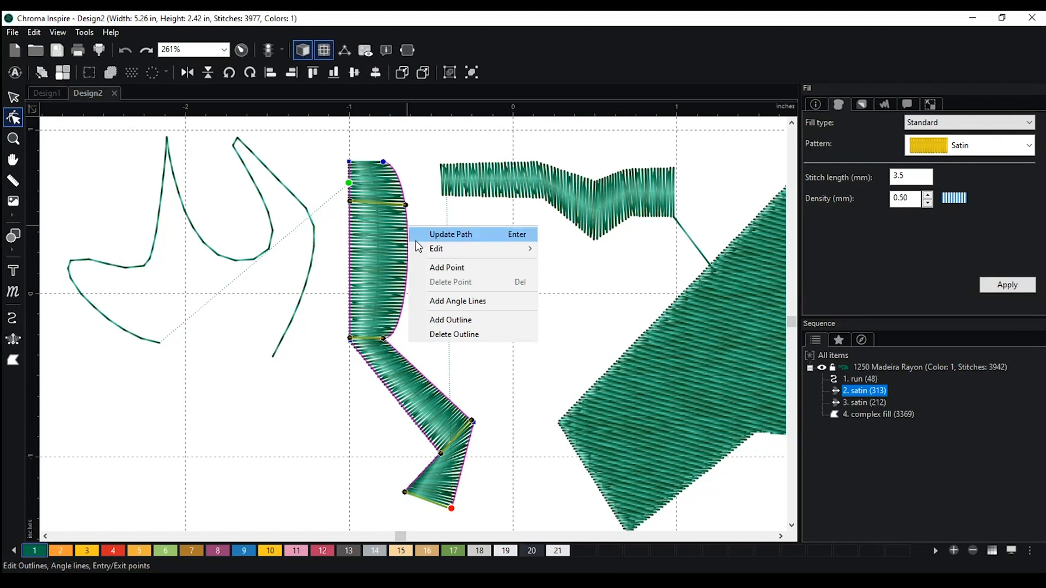
mouse_move(424, 248)
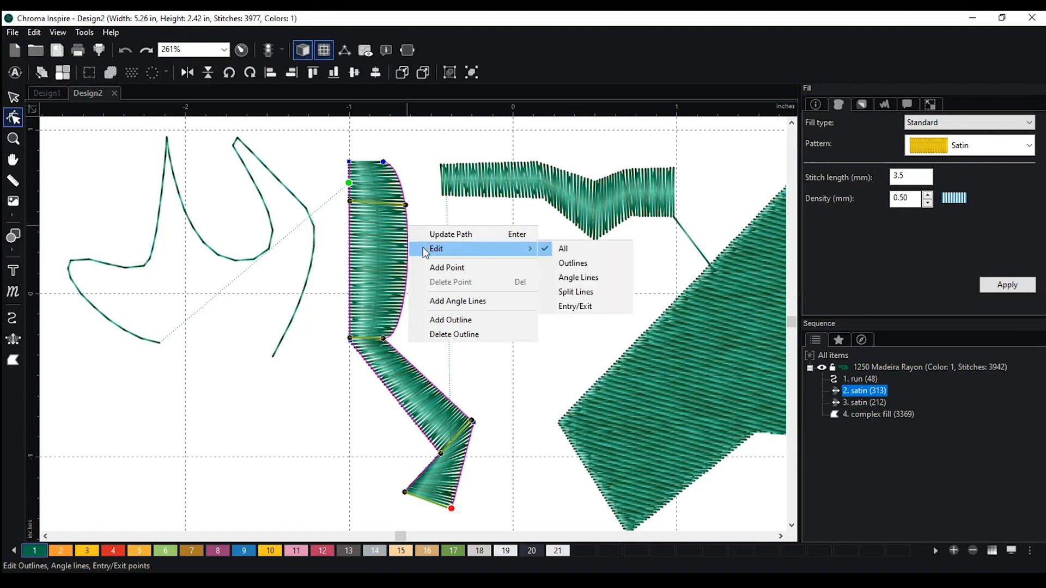
left_click(583, 263)
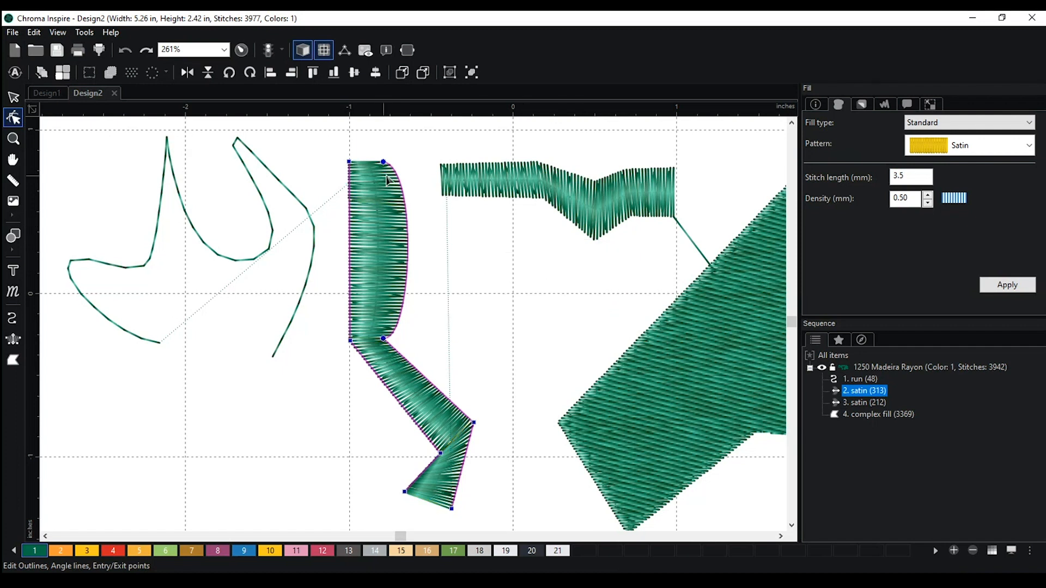
left_click_drag(384, 339, 458, 260)
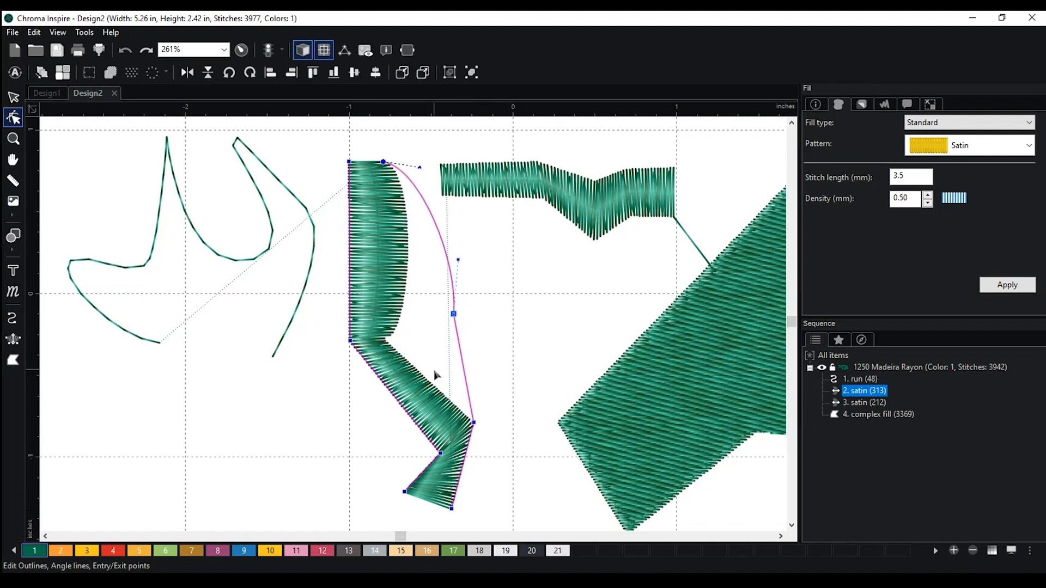
left_click_drag(452, 313, 378, 333)
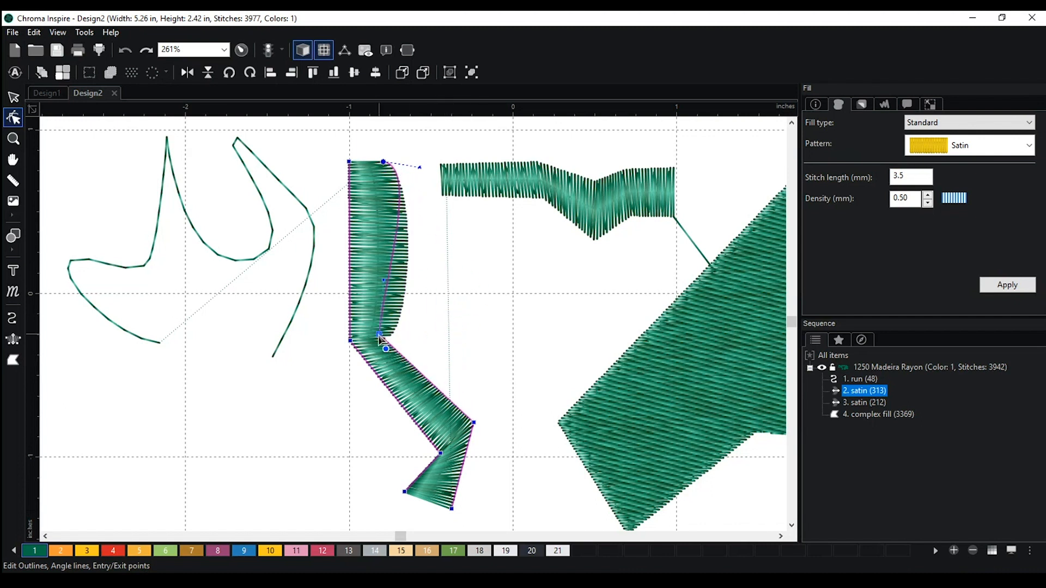
Convert the satin's top-right outline point to Line, shift it slightly left, and regenerate the stitches.
left_click(384, 163)
right_click(384, 162)
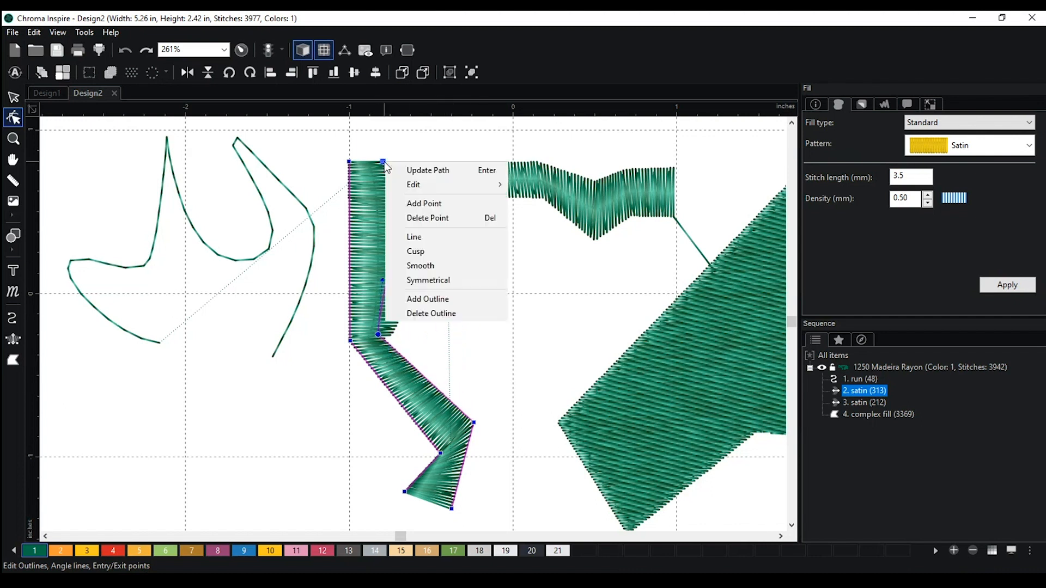
left_click(427, 240)
left_click_drag(383, 162, 376, 161)
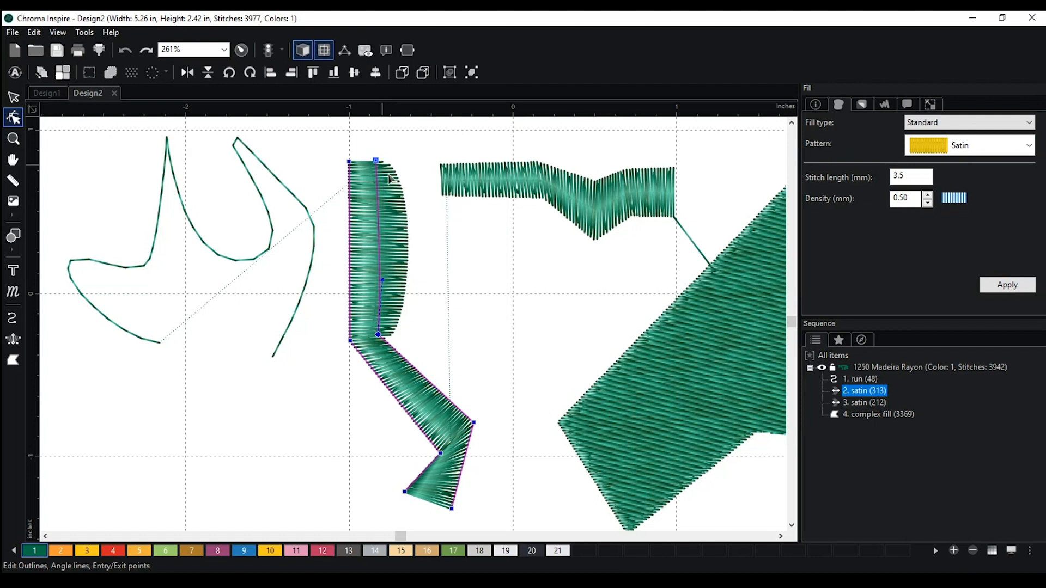
left_click(429, 317)
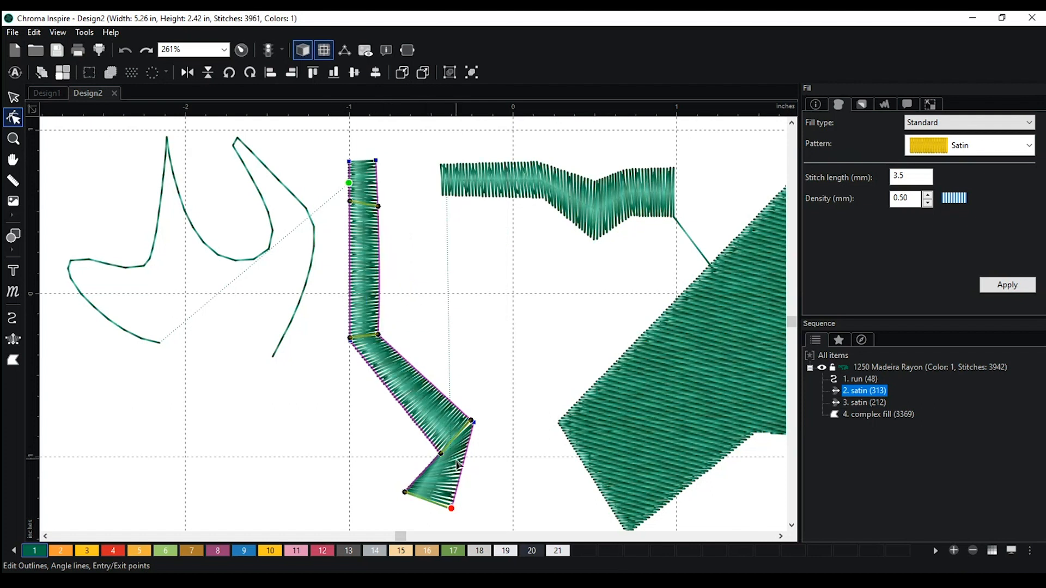
Limit editing to angle lines, shift the middle line below the bend, and lower the top line's left end slightly.
right_click(379, 208)
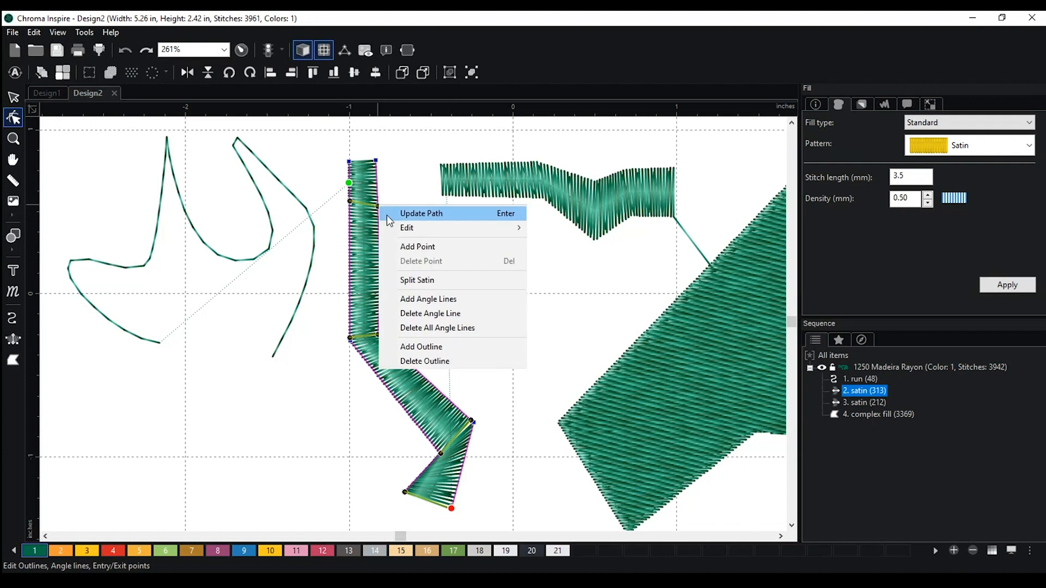
mouse_move(396, 226)
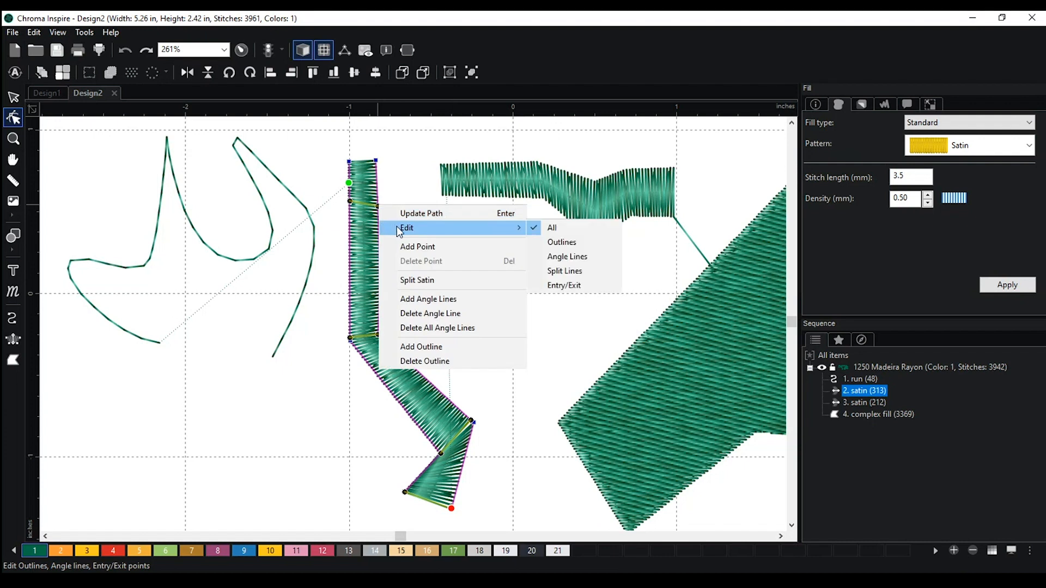
left_click(580, 257)
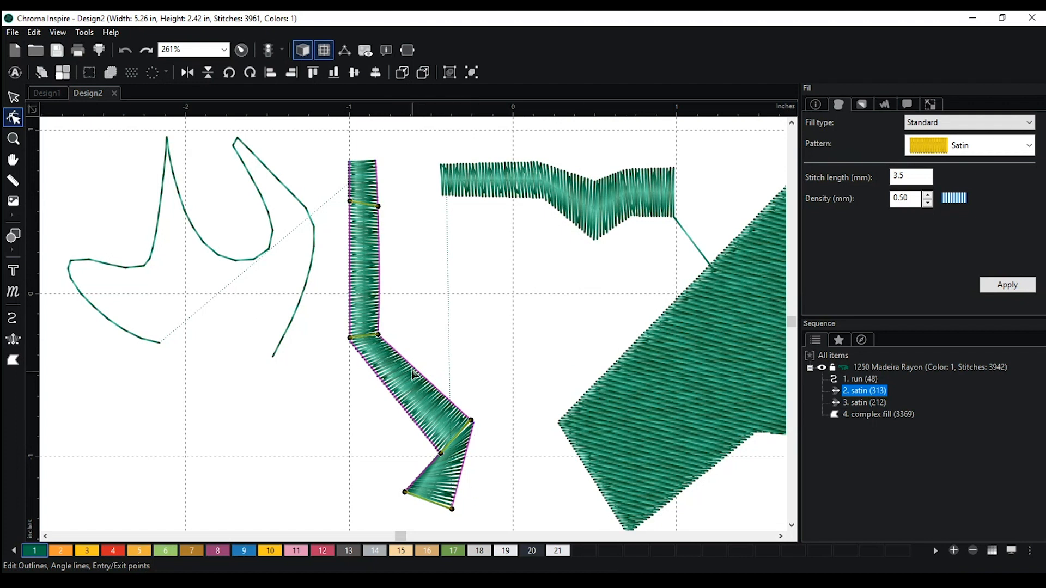
left_click_drag(378, 335, 366, 370)
left_click_drag(350, 205, 350, 211)
left_click_drag(372, 368, 365, 360)
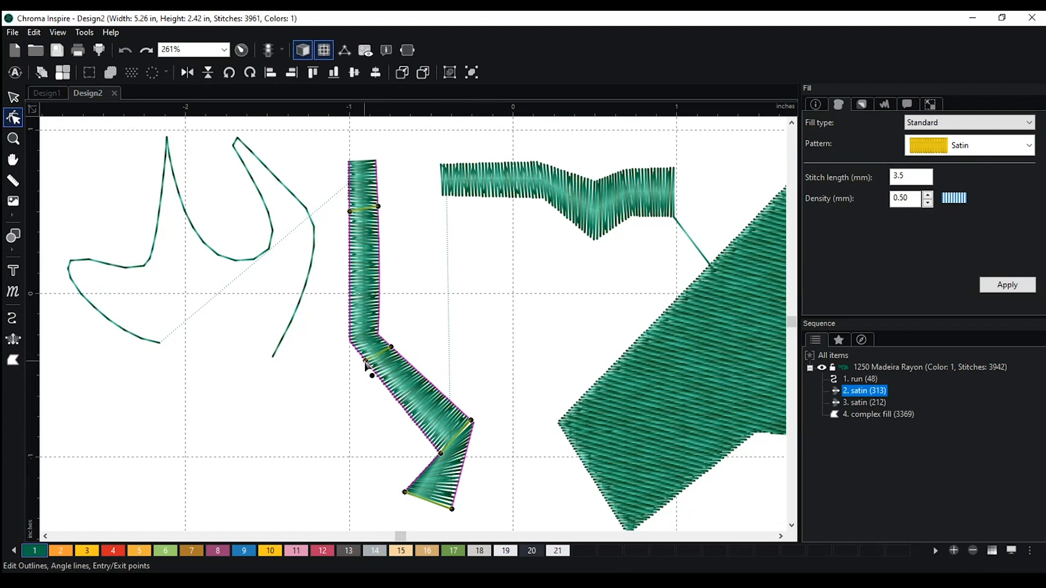
right_click(379, 207)
mouse_move(405, 228)
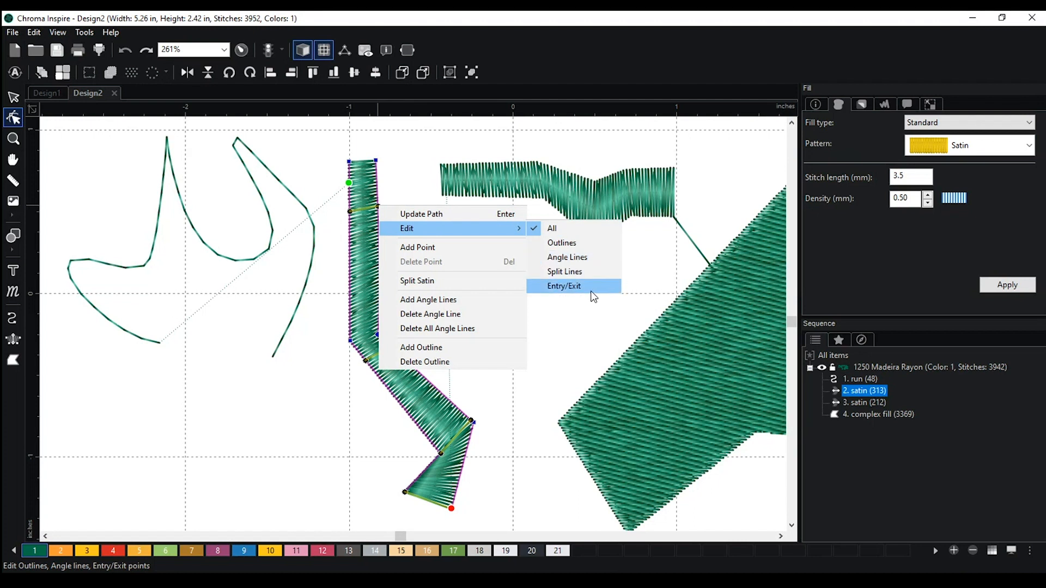
left_click(597, 241)
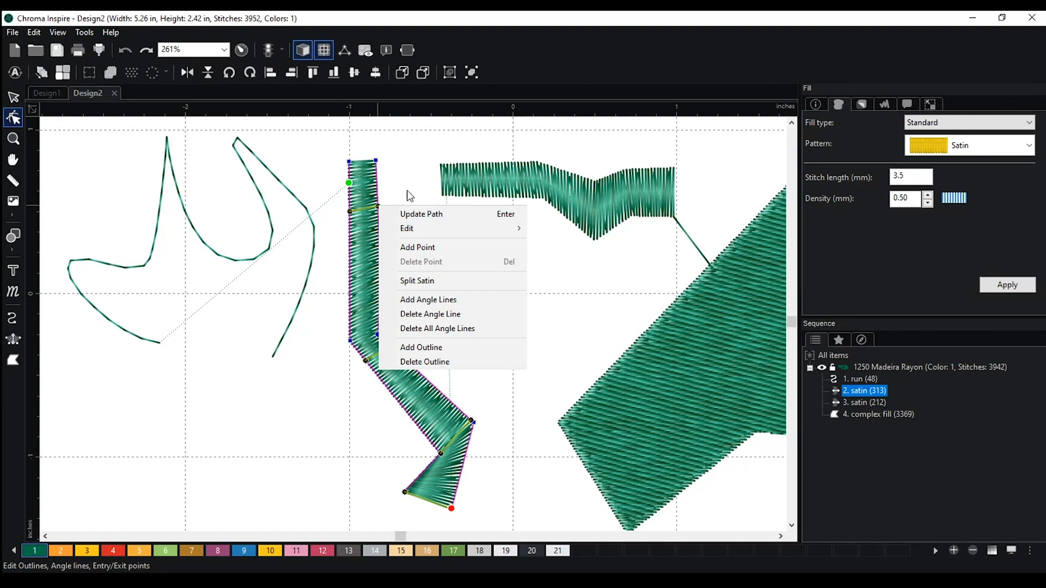
left_click(400, 203)
left_click(378, 202)
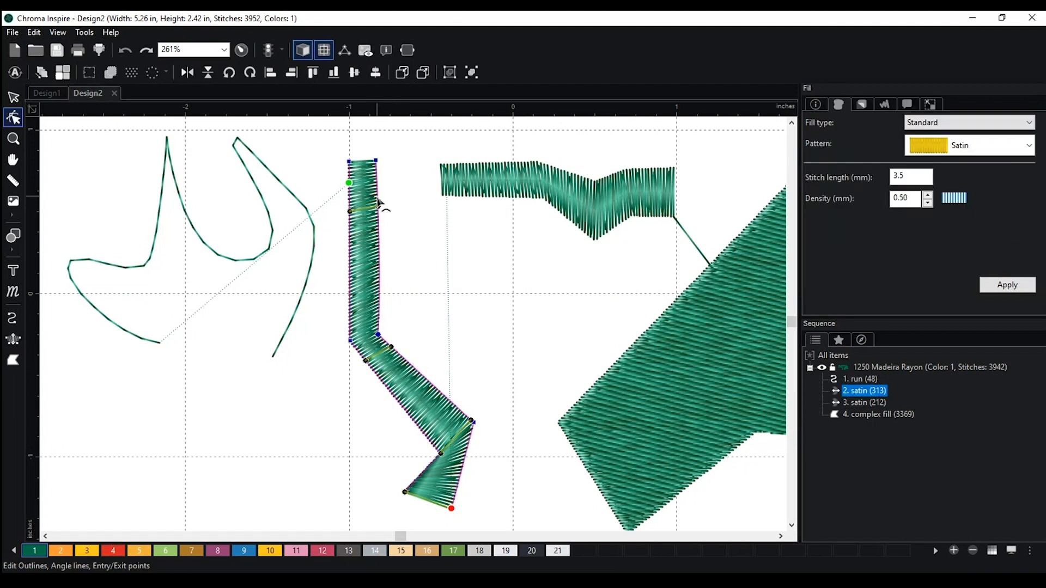
Make the top-right outline point Smooth, bulge the upper section's right edge outward with the curve handles, and apply.
right_click(376, 162)
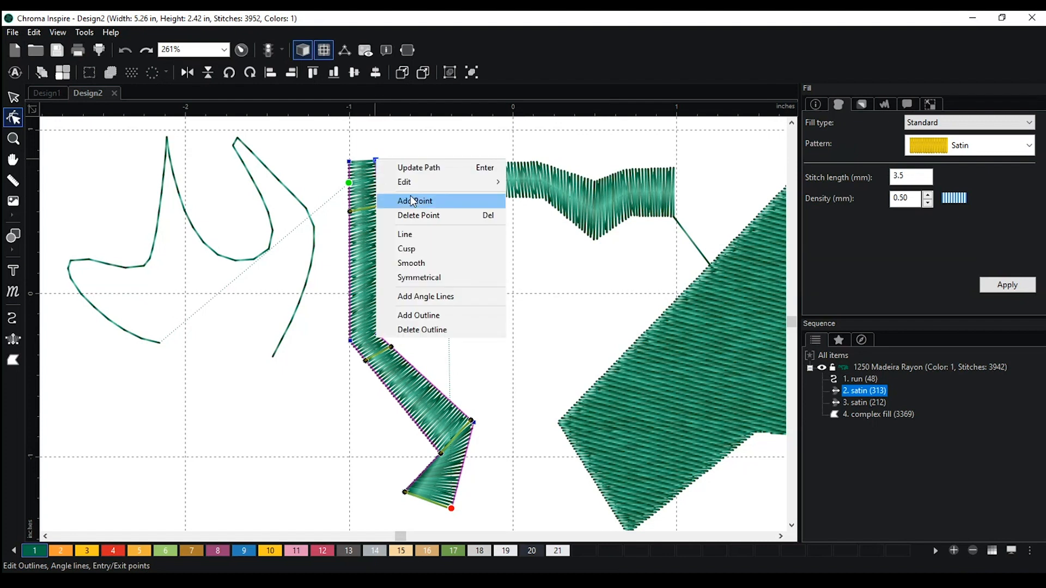
left_click(418, 263)
scroll(418, 220, "down", 1)
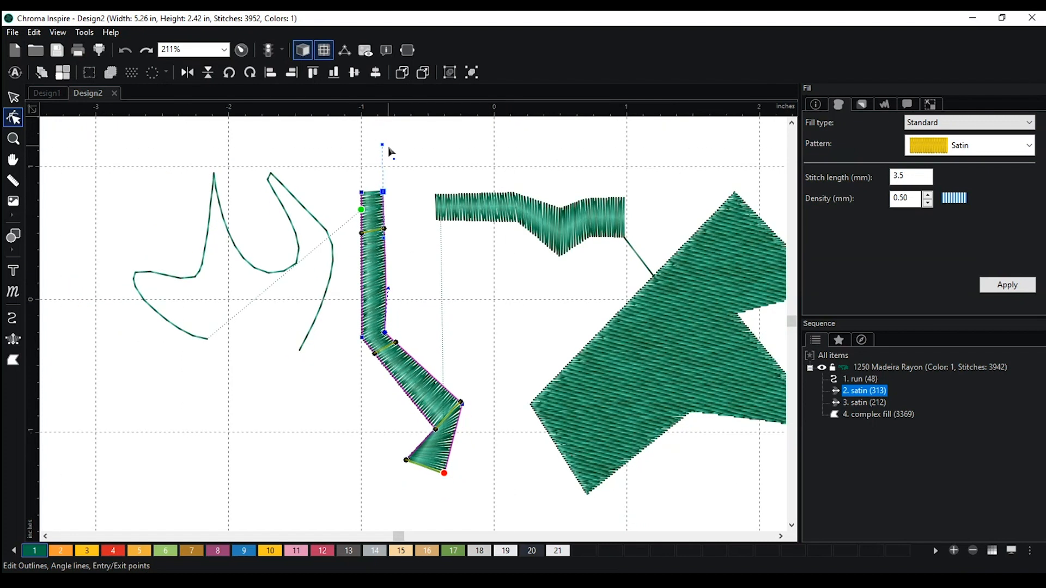
left_click_drag(383, 147, 341, 163)
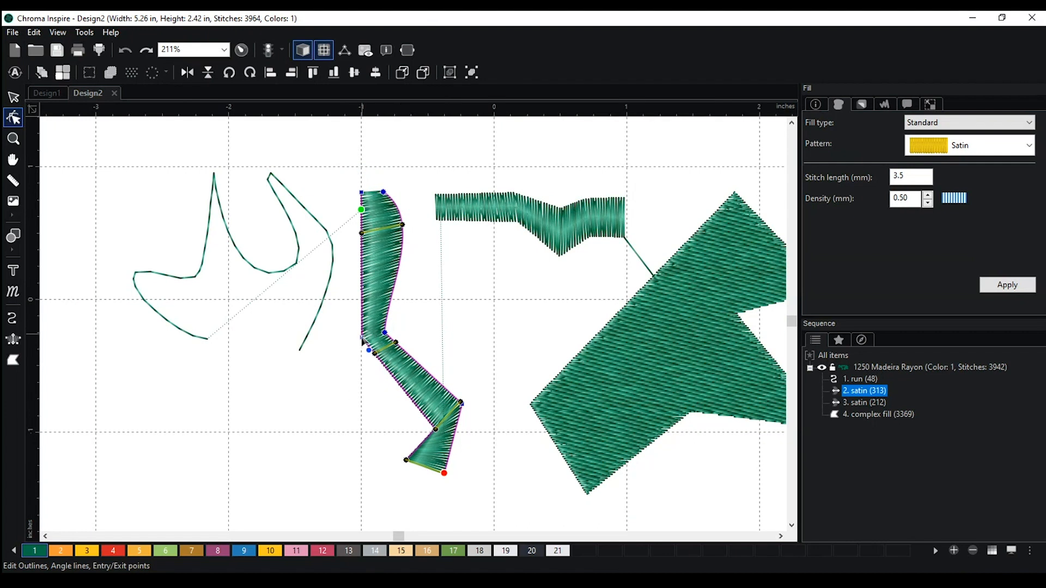
left_click(384, 332)
left_click_drag(388, 289, 412, 302)
right_click(416, 325)
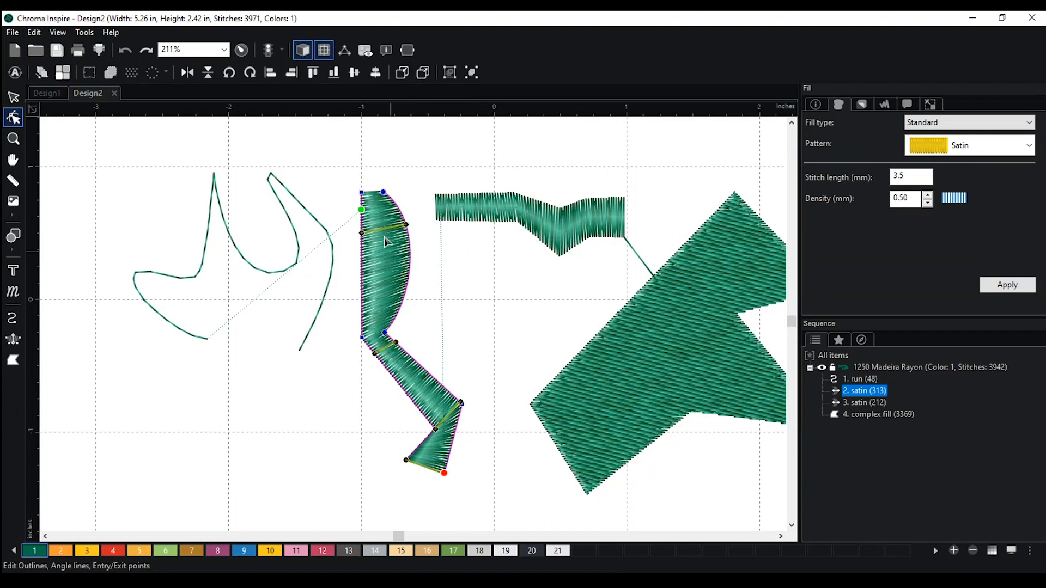
Add a point midway along the satin's curved right edge, move it inward, and shape a concave curve below it.
right_click(362, 340)
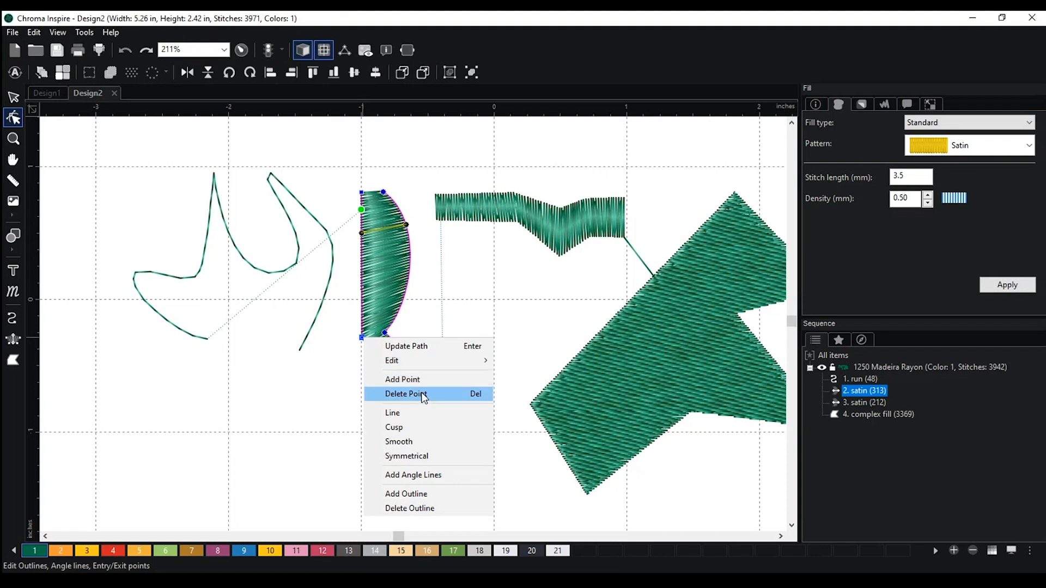
left_click(415, 270)
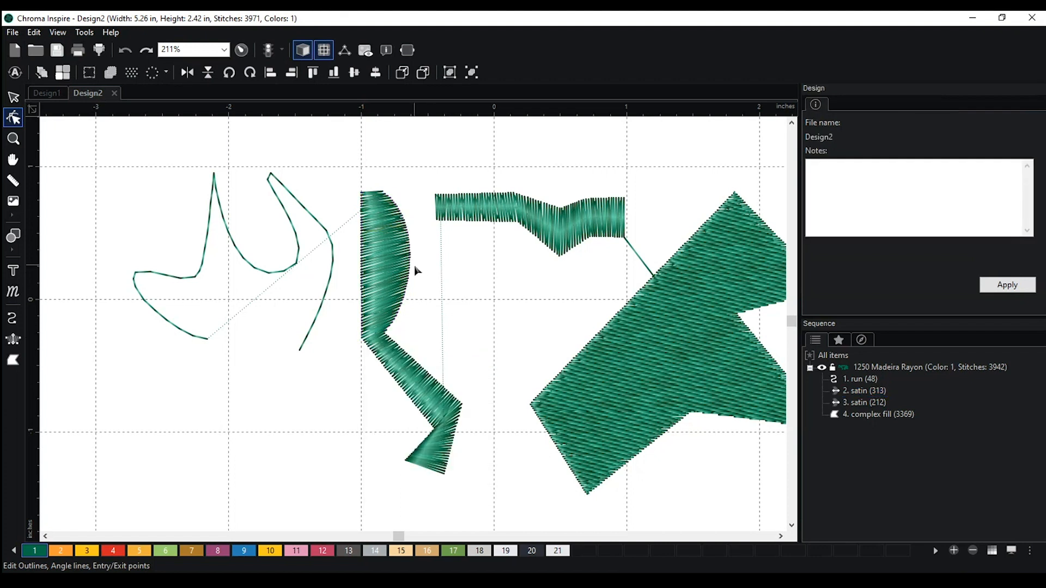
left_click(408, 266)
right_click(409, 265)
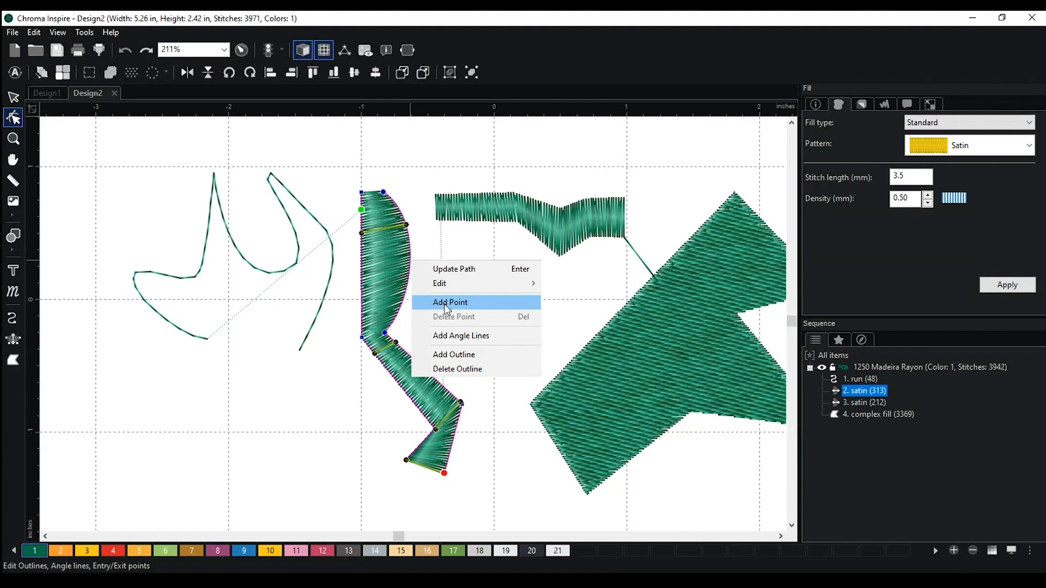
left_click(444, 304)
mouse_move(410, 262)
left_mouse_down()
mouse_move(427, 270)
mouse_move(401, 265)
left_mouse_up()
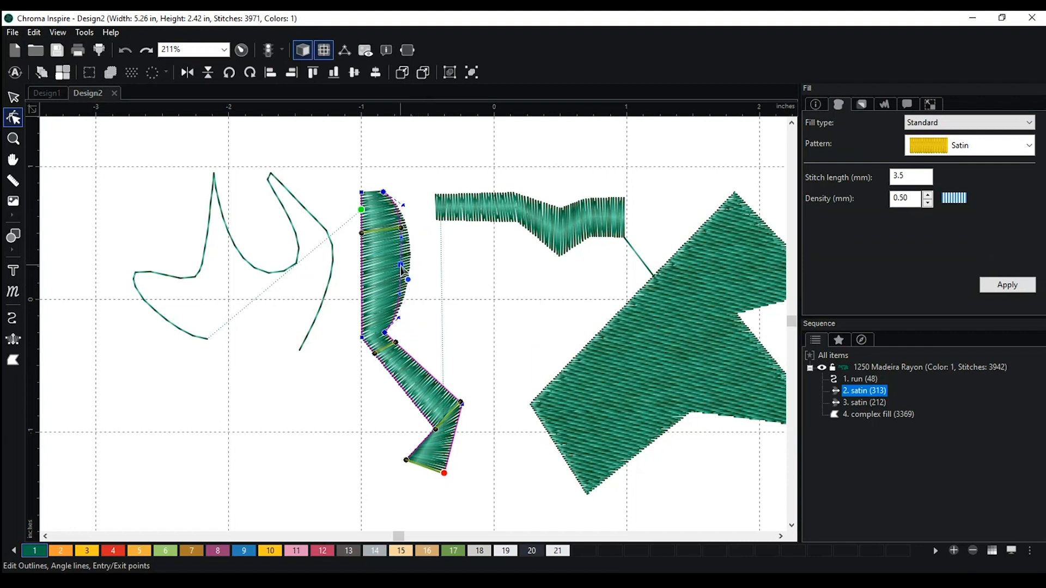
left_click(436, 304)
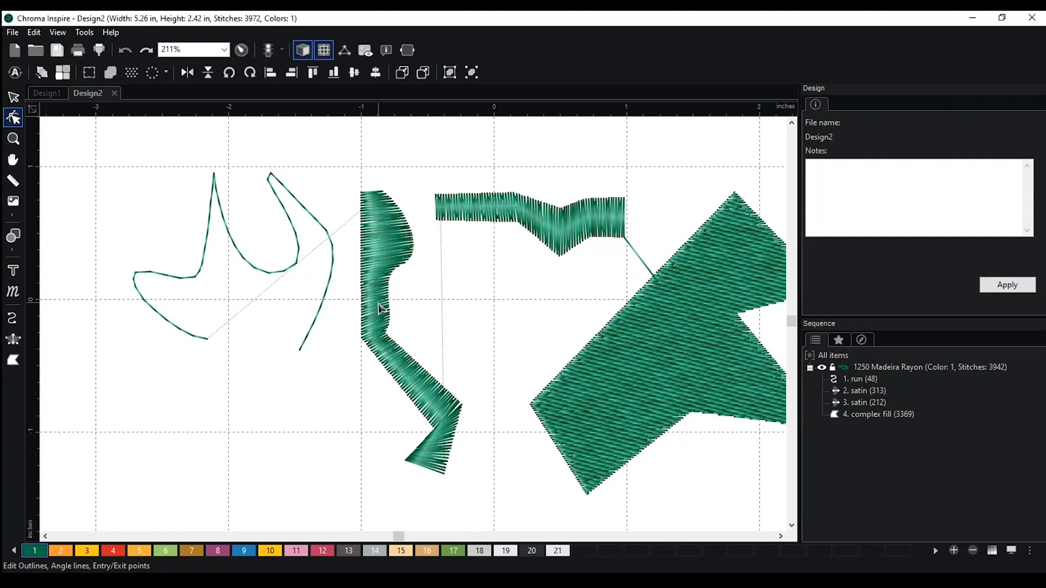
Delete the satin's right-edge outline point at the bend and regenerate the stitches.
left_click(414, 246)
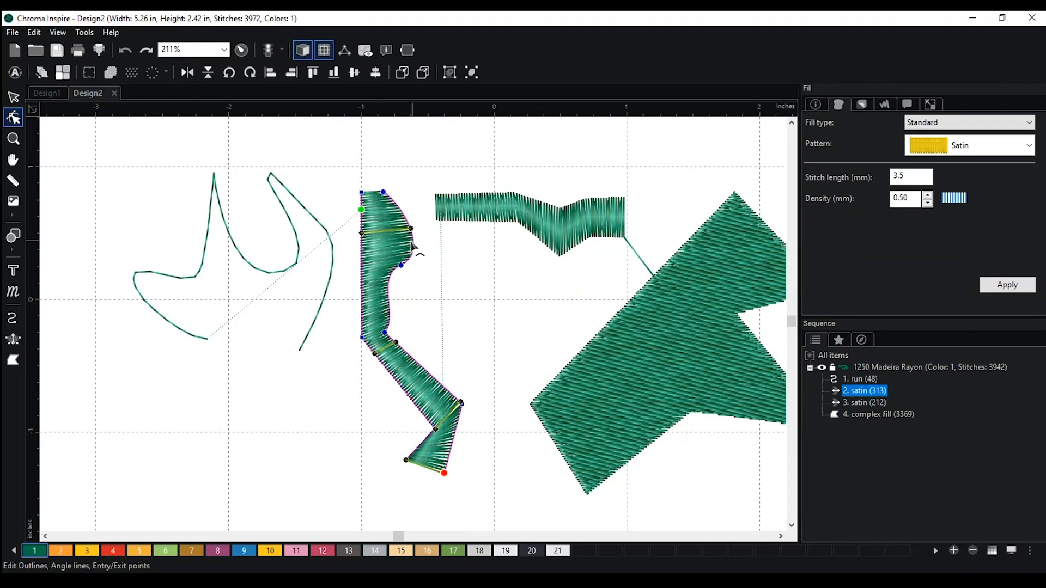
right_click(384, 333)
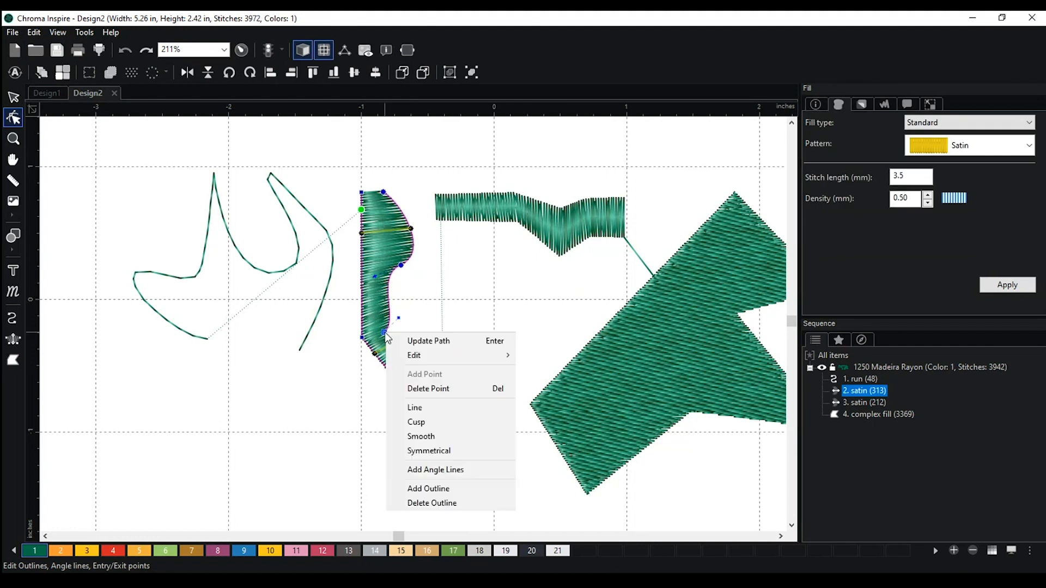
left_click(437, 389)
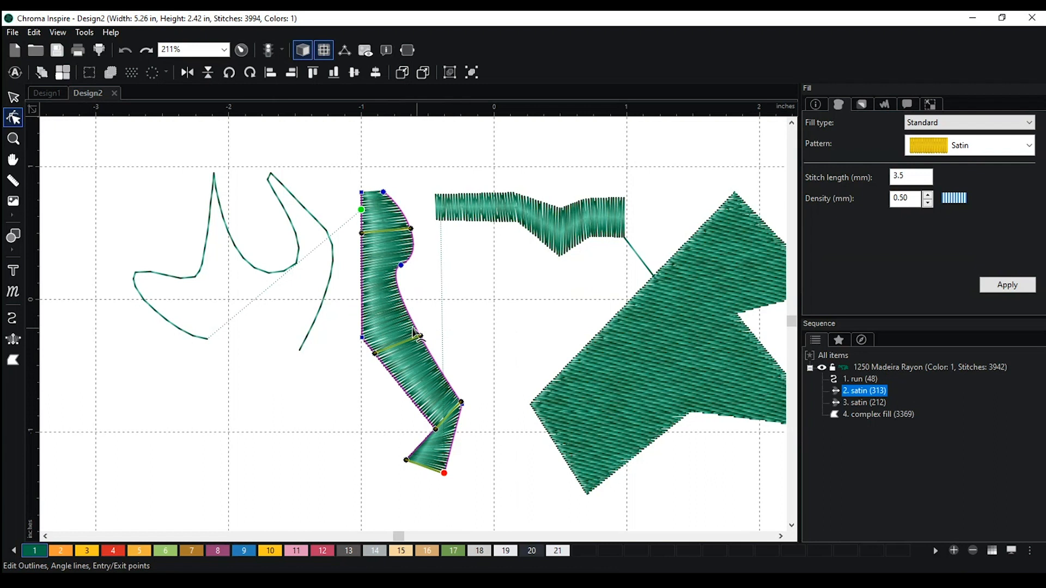
Add six angle lines across the satin, four on the upper section and two on the diagonal section, and regenerate the stitches.
right_click(364, 340)
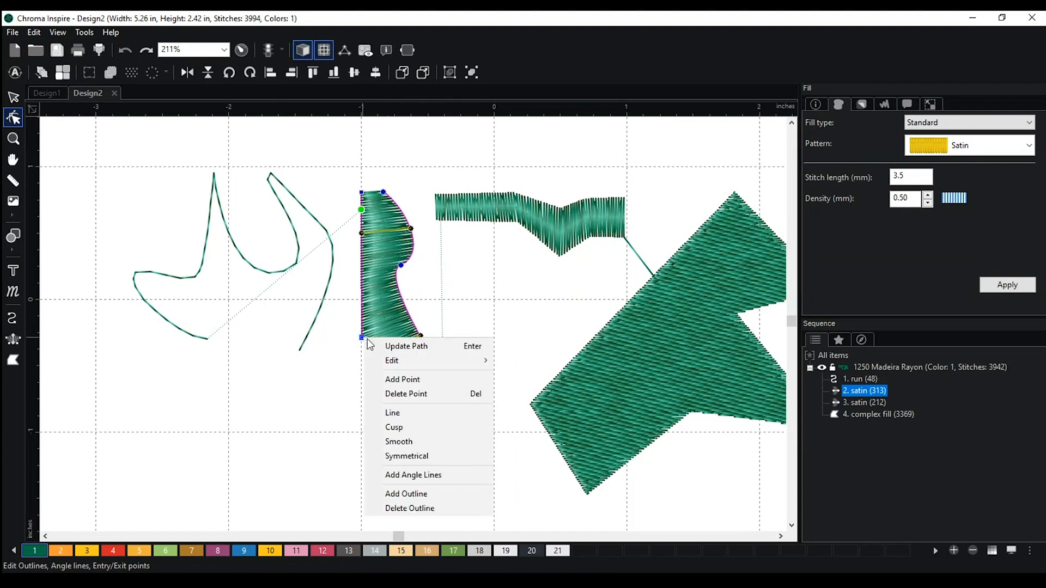
left_click(422, 475)
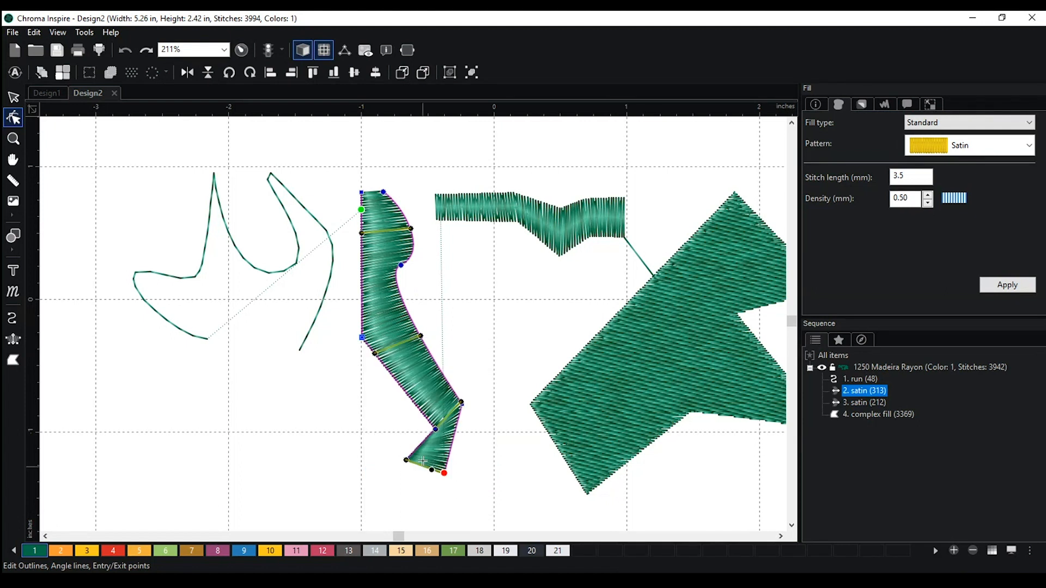
left_click(361, 247)
left_click(413, 246)
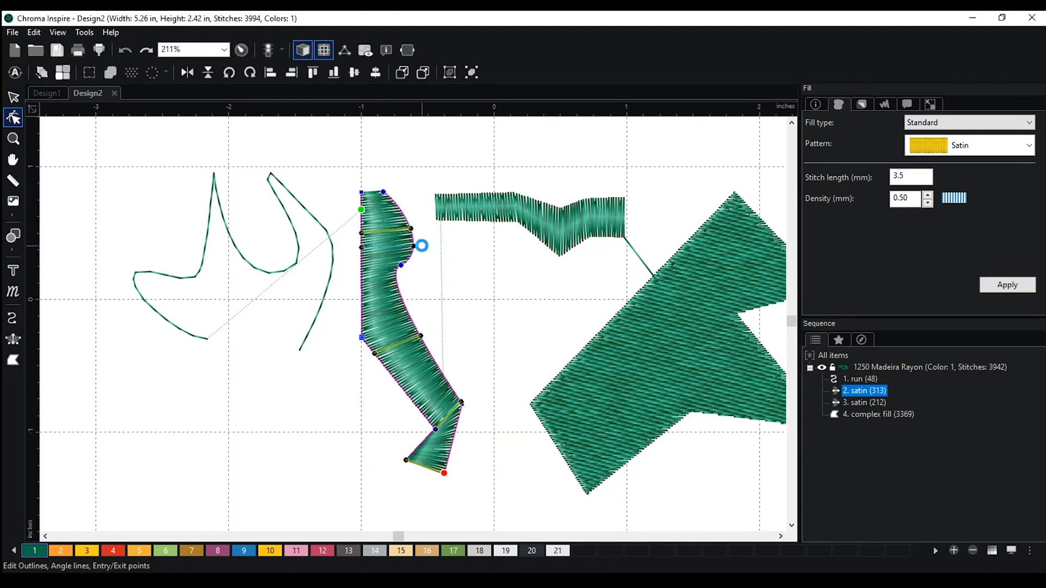
left_click(362, 265)
left_click(401, 267)
left_click(361, 293)
left_click(404, 302)
left_click(368, 326)
left_click(403, 311)
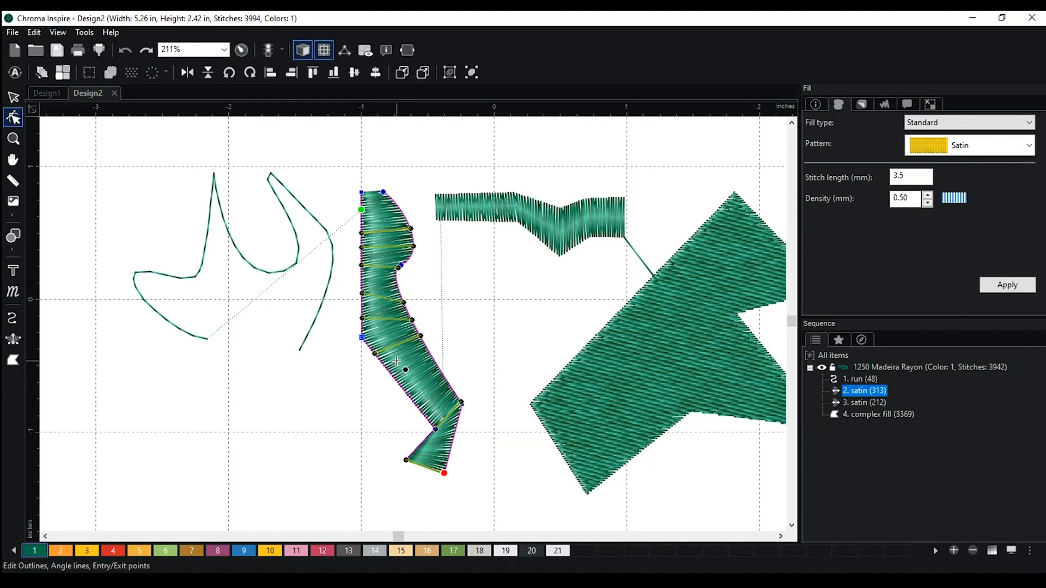
left_click(394, 203)
left_click(400, 387)
left_click(420, 410)
left_click(442, 370)
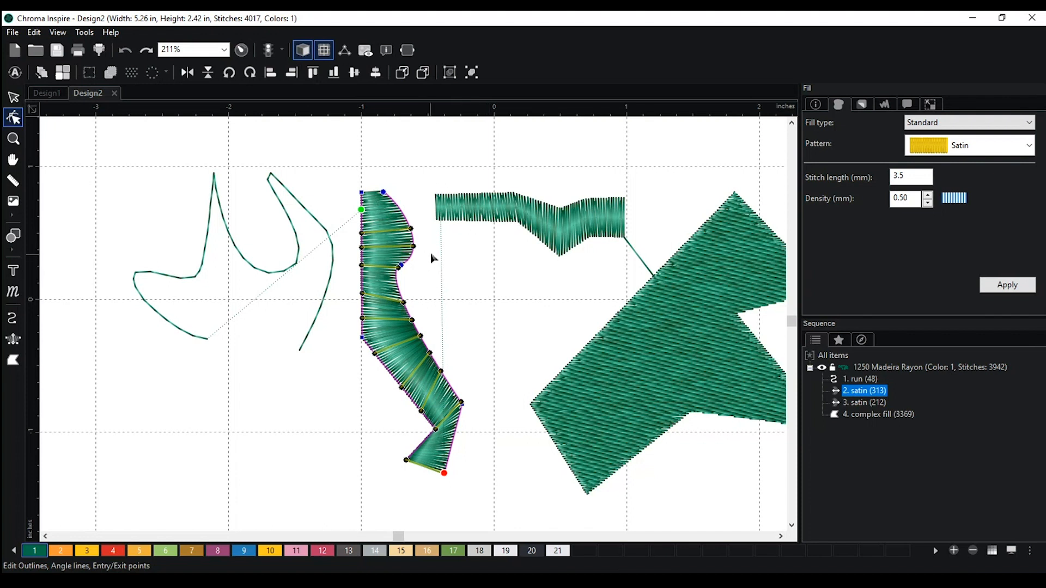
Delete all angle lines from the satin column and regenerate its stitches.
right_click(410, 231)
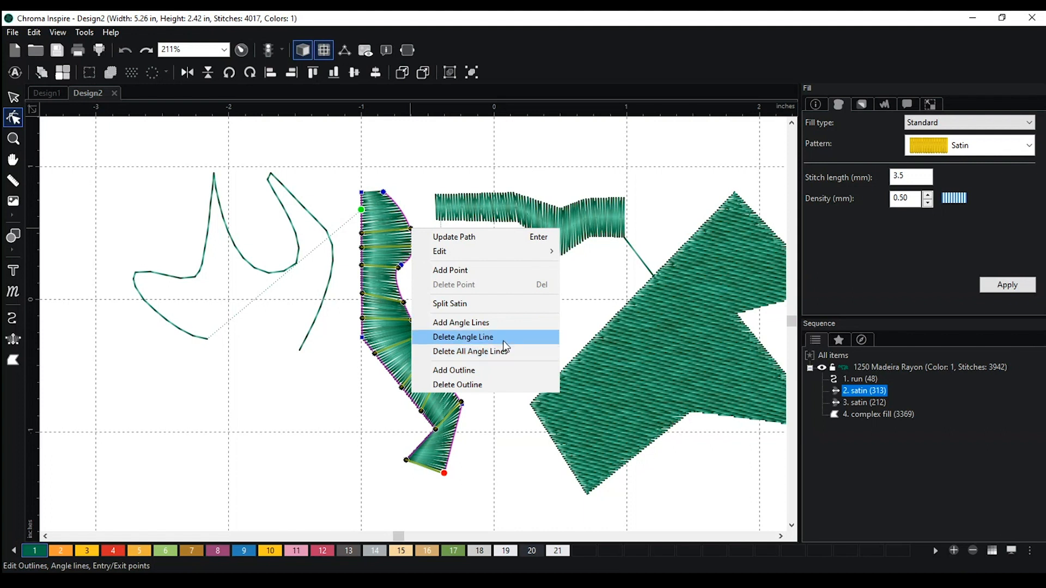
left_click(503, 357)
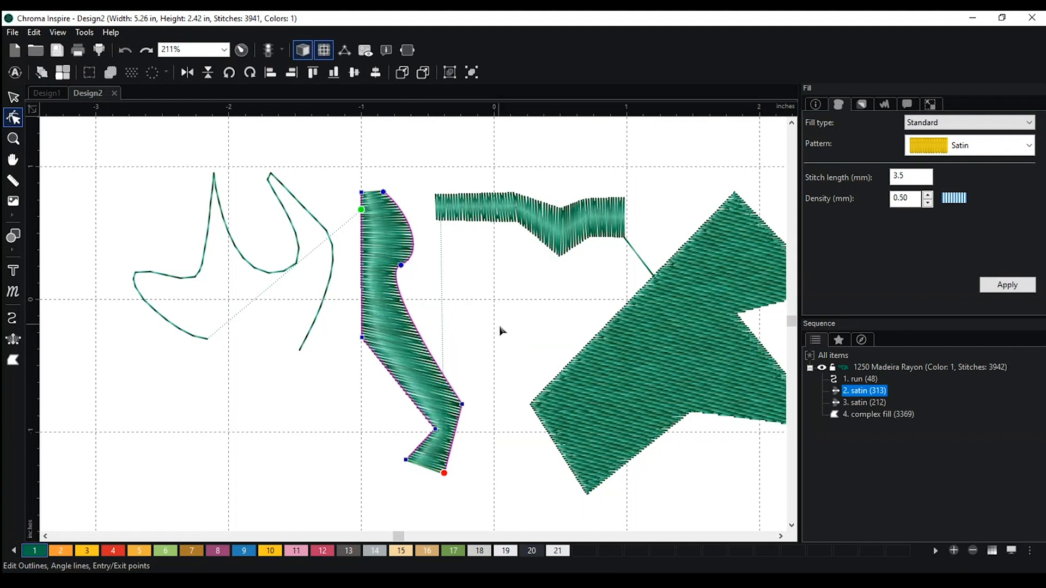
Add two angle lines to the tall satin, one at the inner bend and one across the upper diagonal section, and regenerate its stitches.
left_click(468, 323)
left_click(385, 274)
right_click(401, 265)
left_click(482, 402)
left_click_drag(362, 265, 400, 265)
left_click_drag(418, 334, 374, 352)
right_click(448, 338)
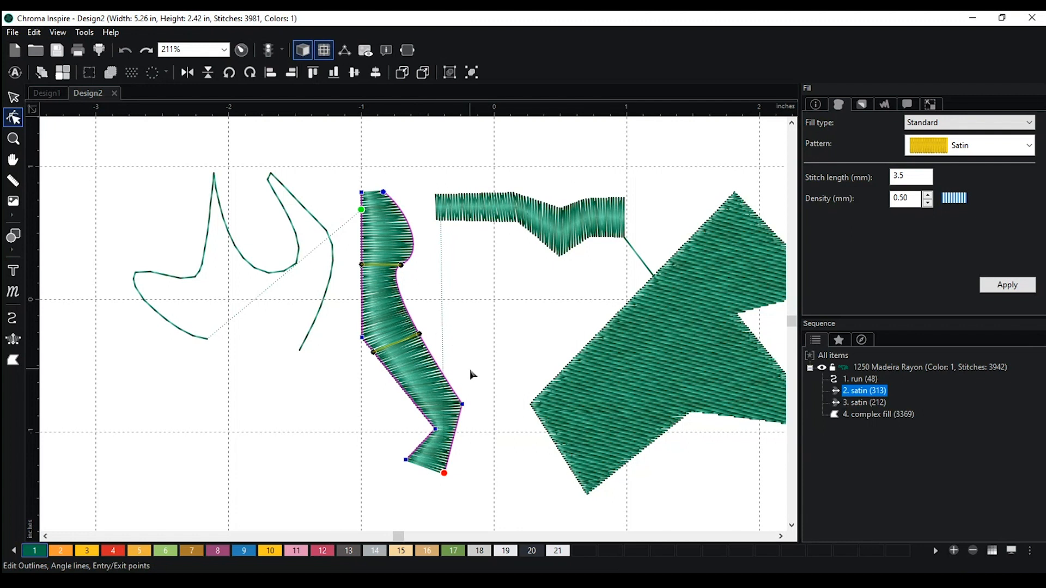
left_click(422, 186)
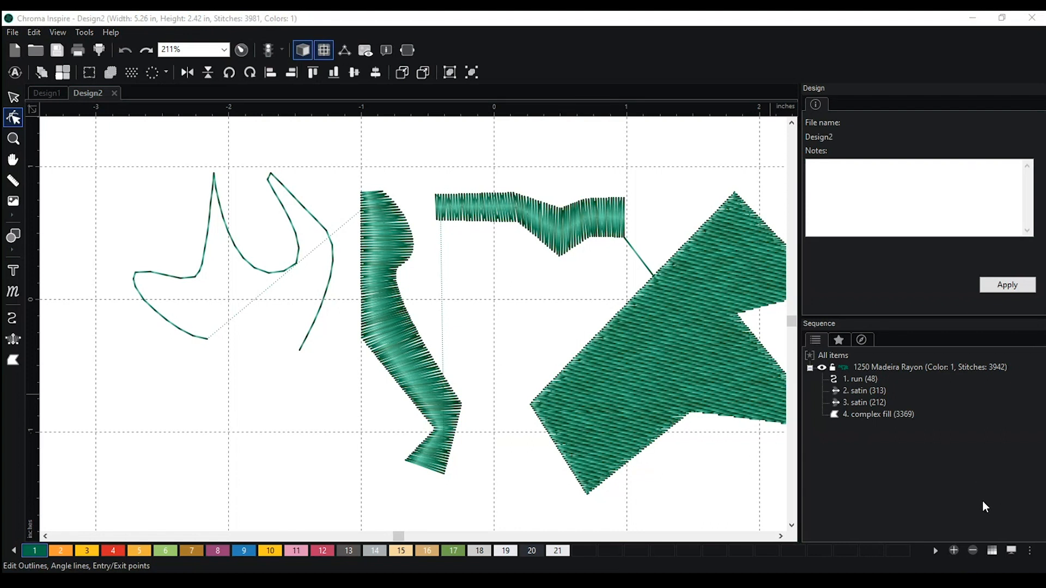
left_click(988, 28)
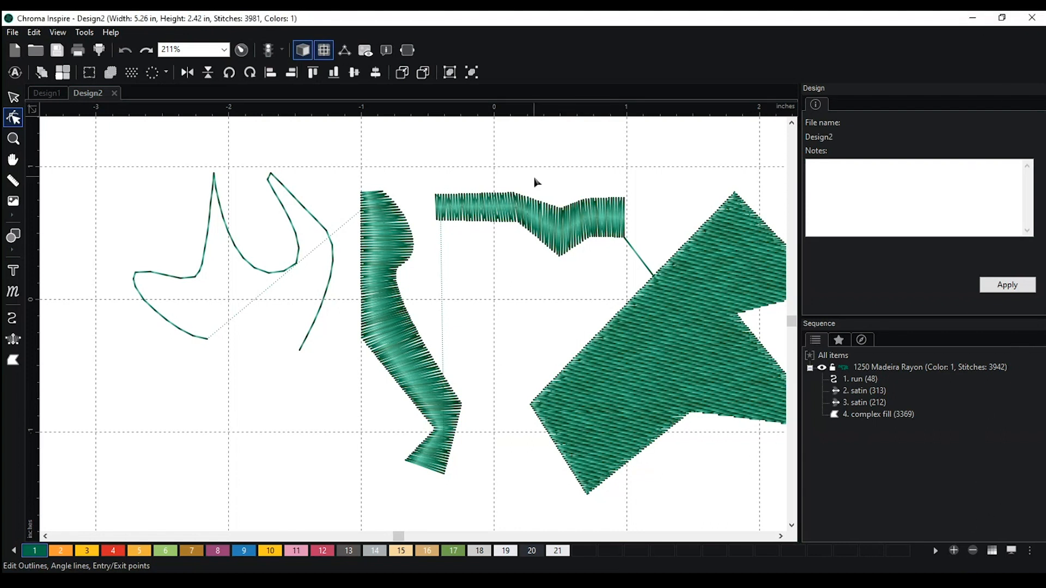
Move the tall satin's lower right corner point up and outward, make it a smooth node, and regenerate the stitches.
left_click(389, 244)
scroll(430, 355, "down", 1)
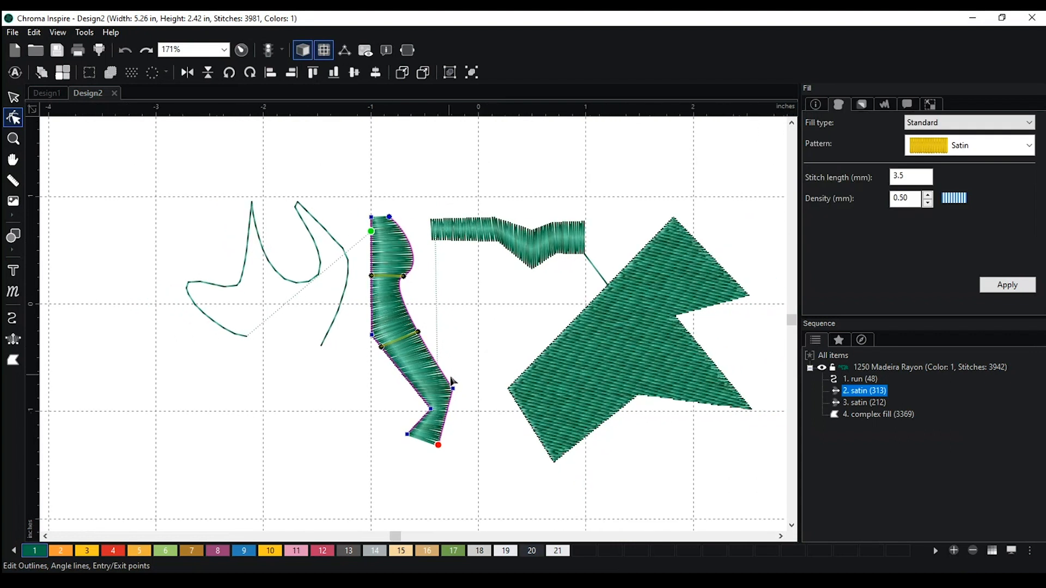
left_click_drag(456, 390, 461, 369)
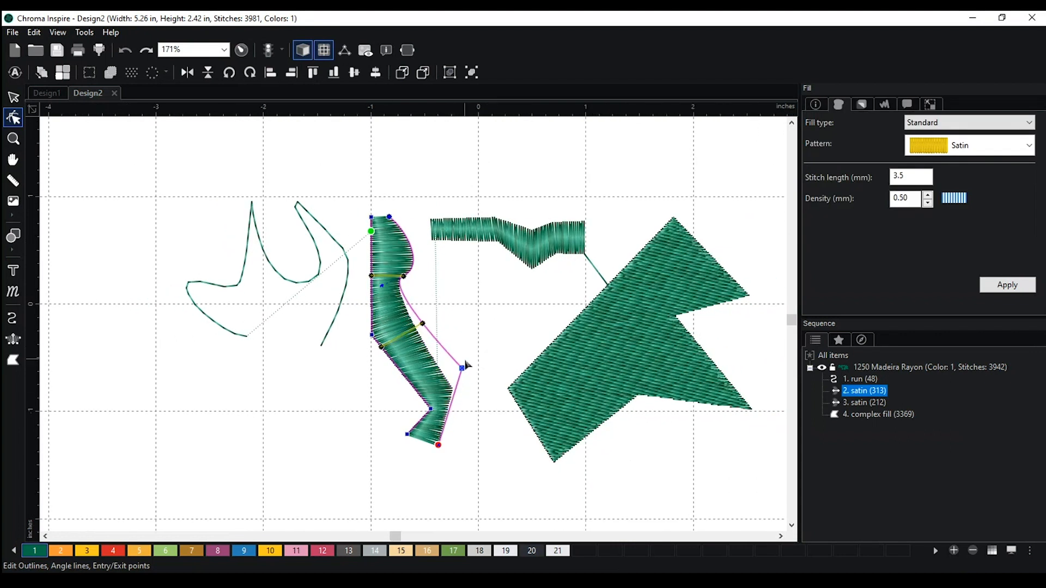
right_click(463, 368)
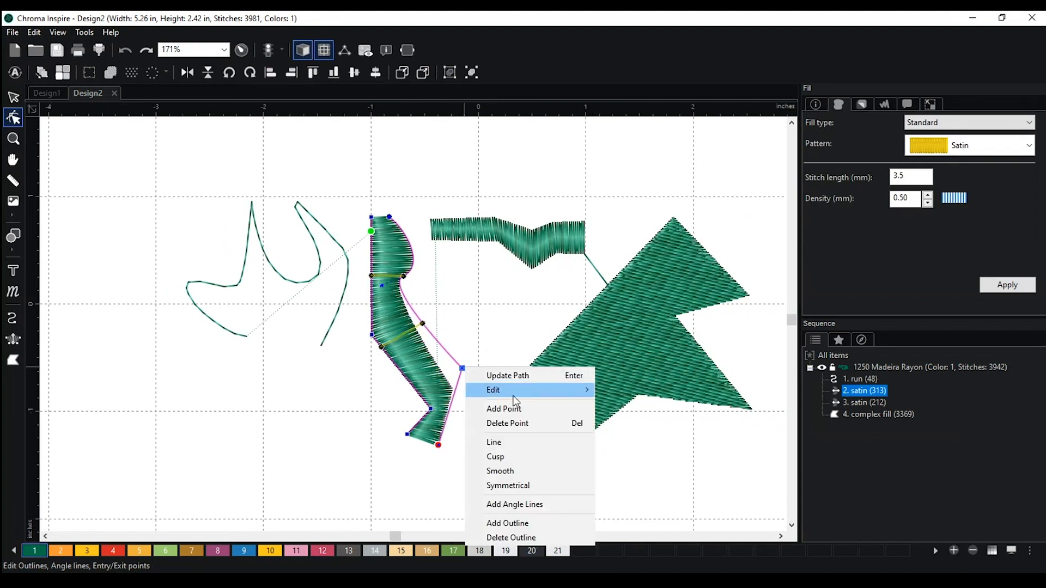
left_click(553, 471)
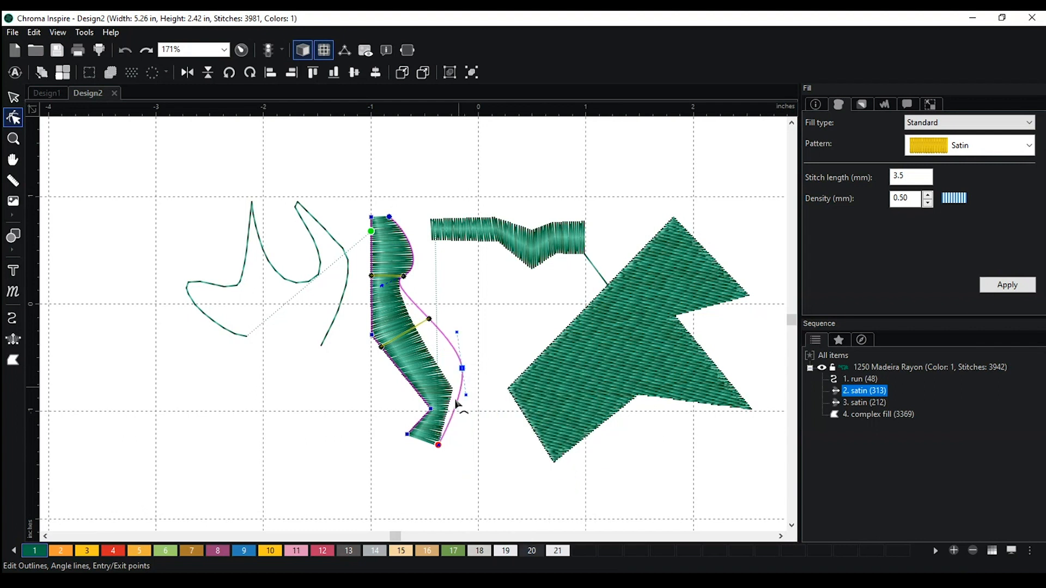
left_click(493, 362)
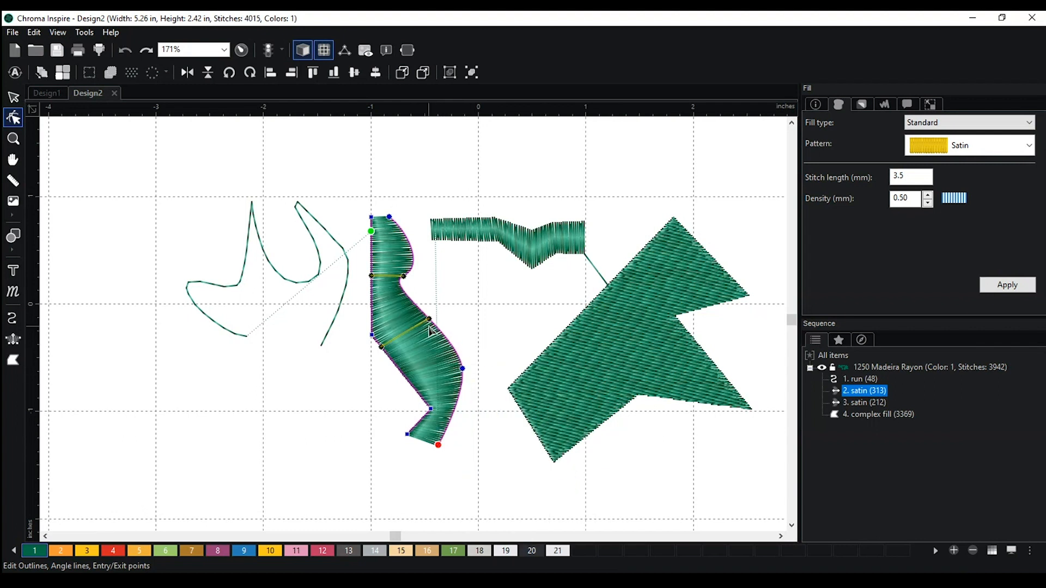
Draw a classic satin column in the empty area below the run shape, arching over at the top, descending, and rounding a U-shaped bend.
left_click(13, 340)
scroll(392, 423, "down", 1)
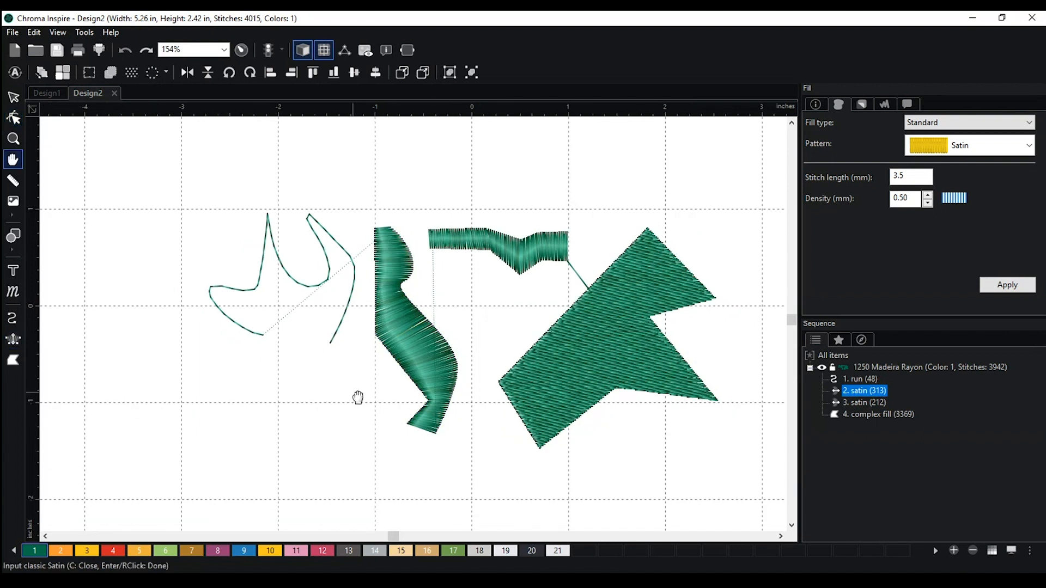
left_click_drag(358, 397, 495, 280)
scroll(416, 291, "up", 1)
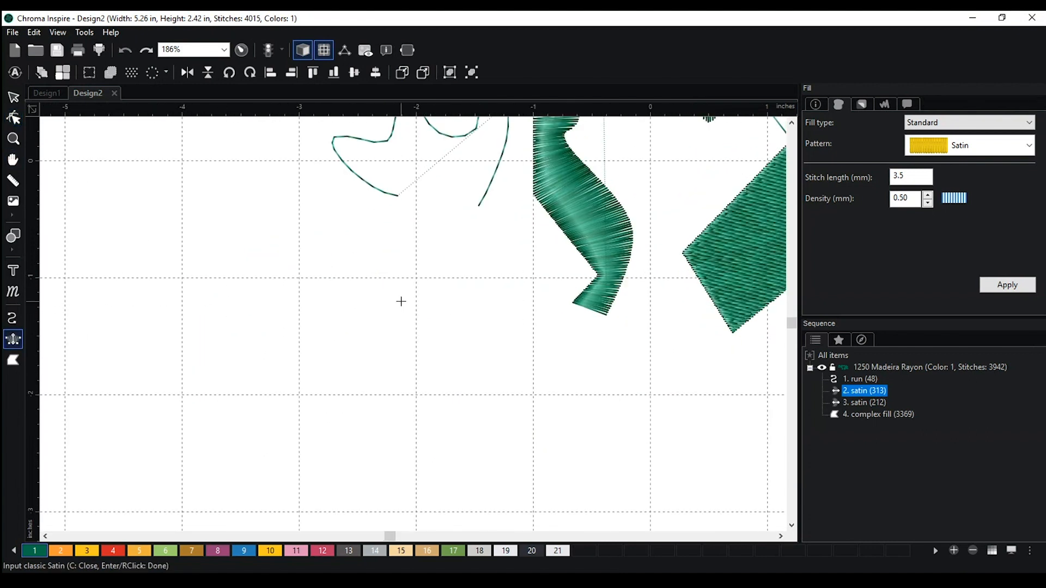
left_click(401, 302)
left_click(416, 310)
left_click(417, 282)
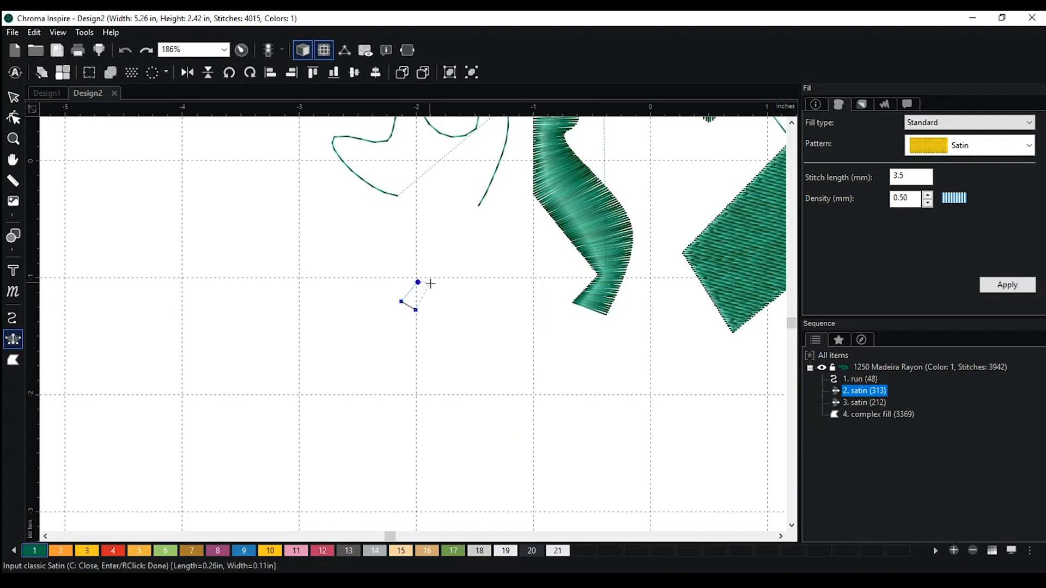
left_click(432, 299)
left_click(457, 282)
left_click(465, 307)
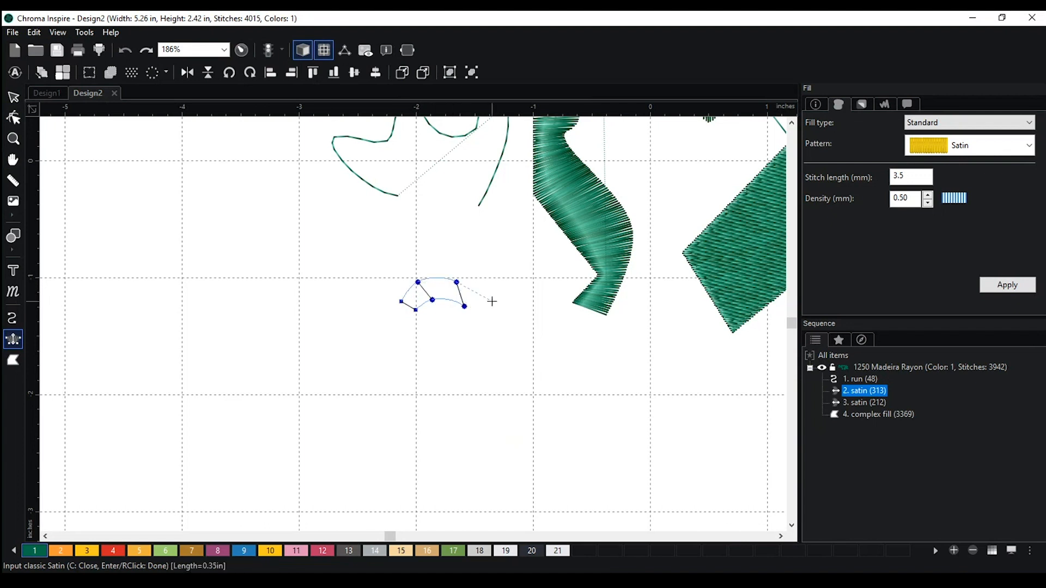
left_click(492, 301)
left_click(474, 333)
left_click(495, 349)
left_click(462, 365)
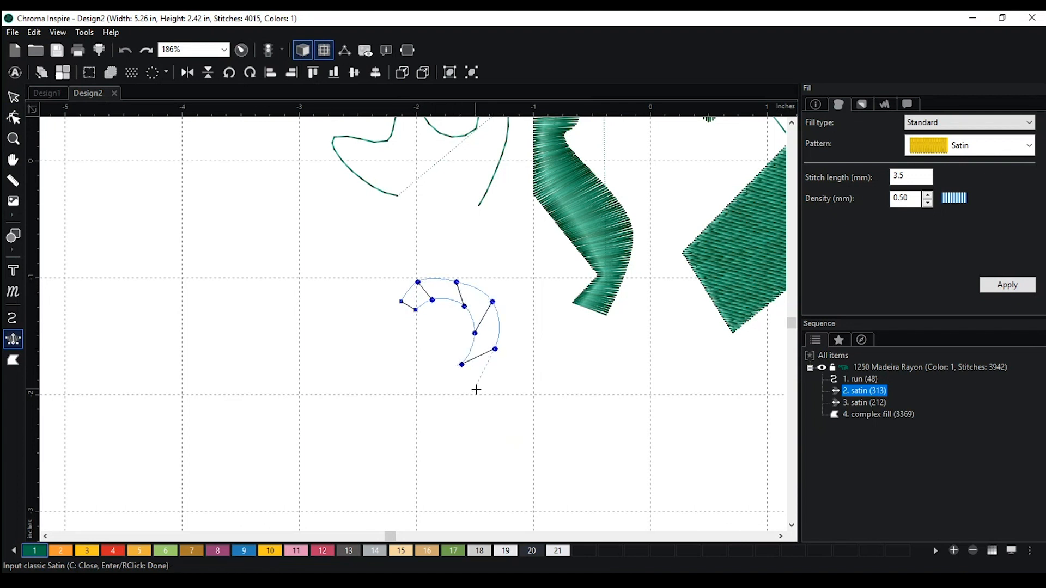
left_click(476, 399)
left_click(448, 409)
left_click(464, 436)
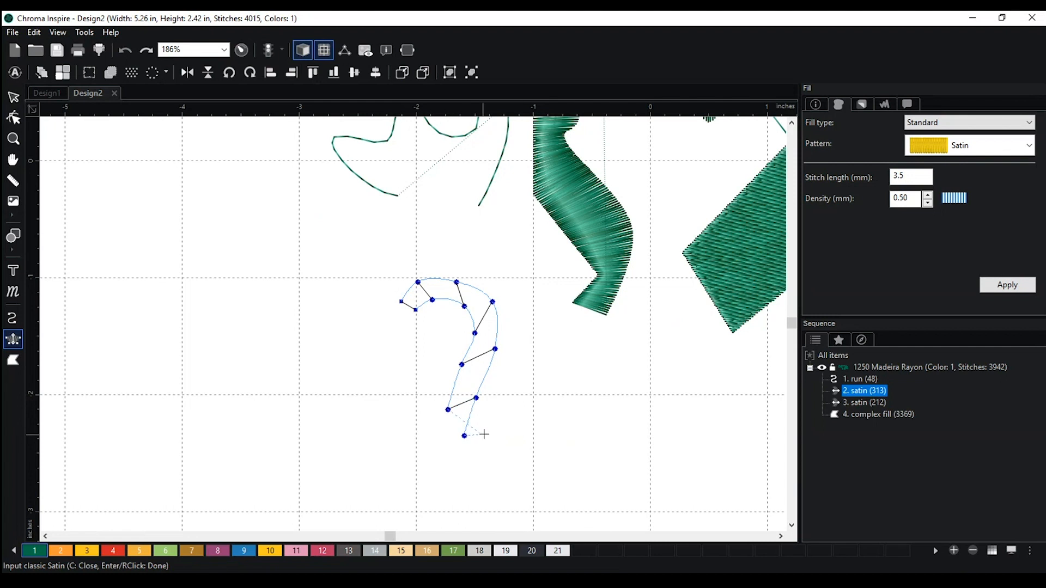
left_click(443, 452)
left_click(493, 437)
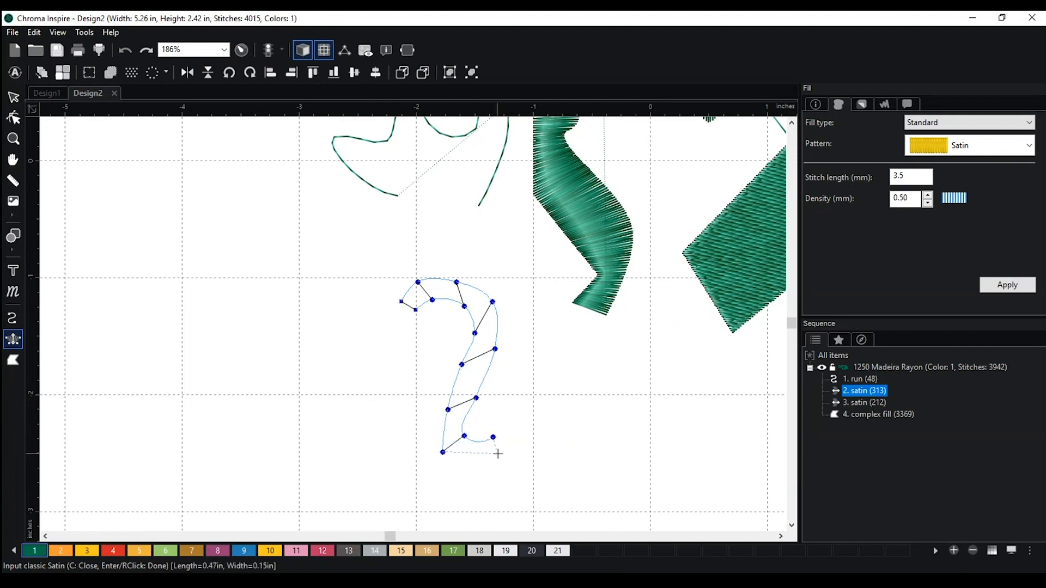
left_click(503, 462)
left_click(516, 417)
left_click(539, 435)
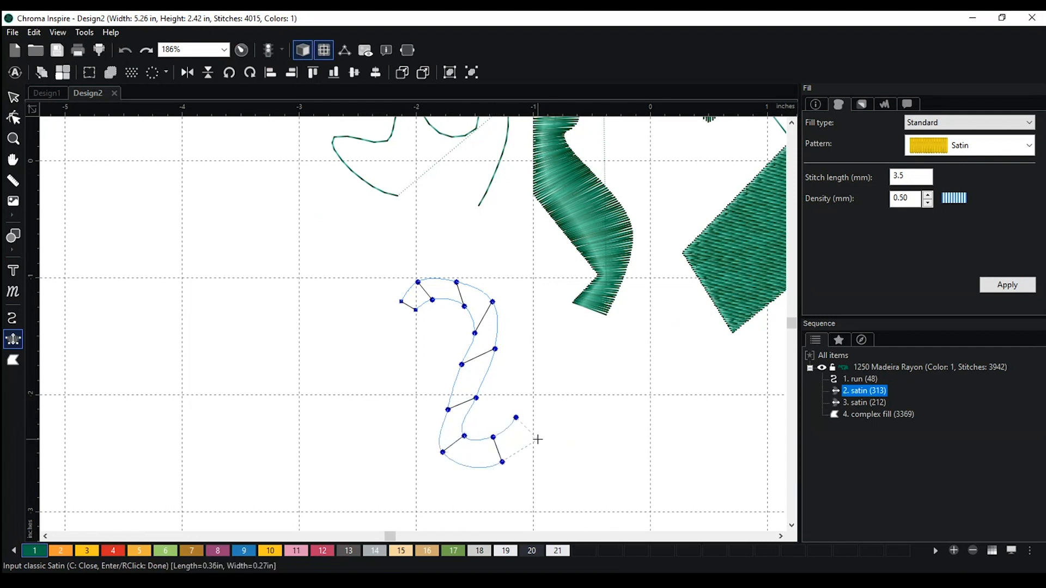
left_click(532, 397)
left_click(551, 397)
left_click(536, 368)
left_click(562, 364)
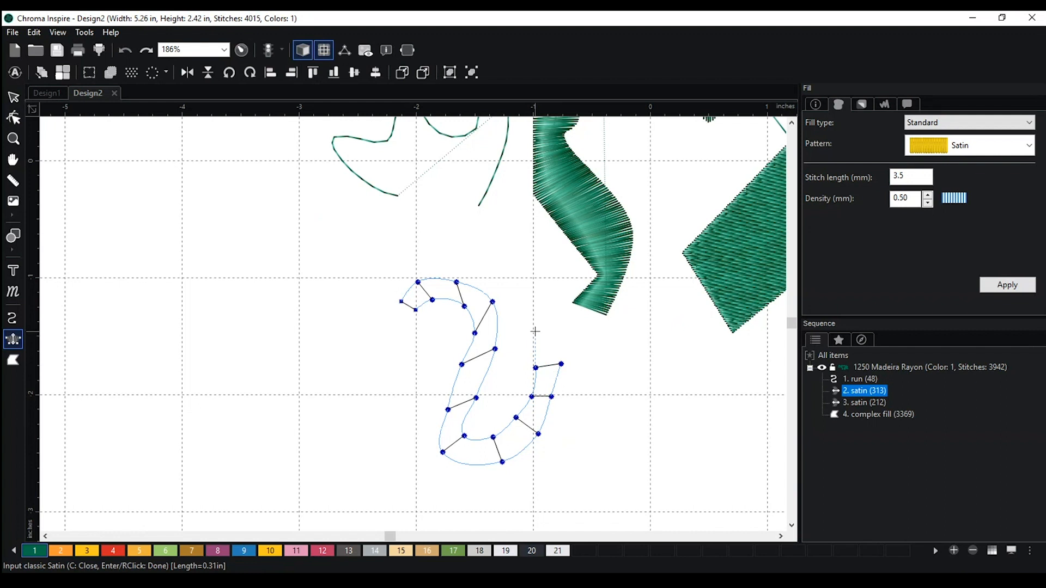
left_click(564, 331)
right_click(564, 331)
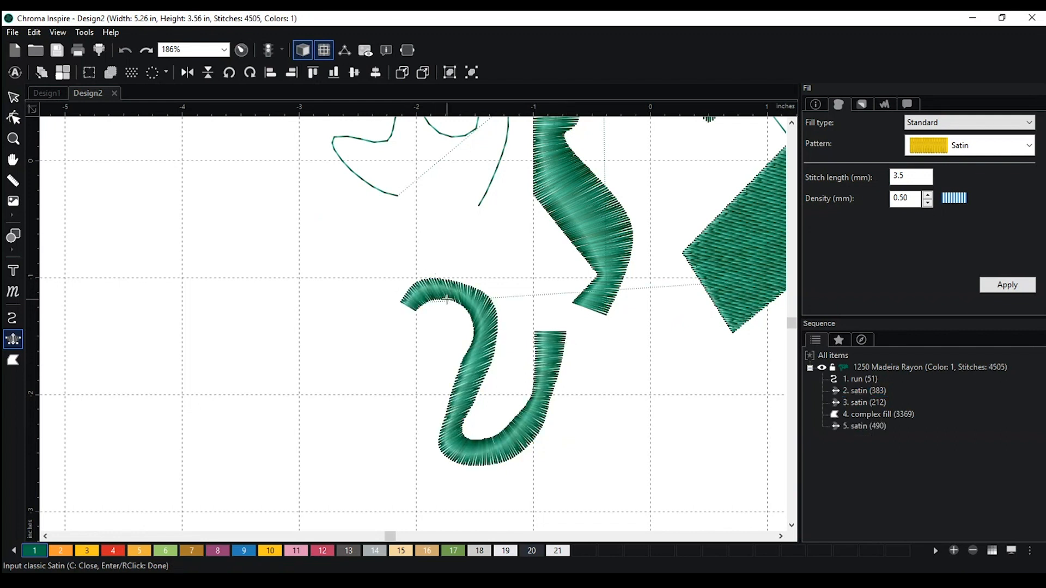
Compare the outline points and angle lines of the new curved satin with those of the tall satin.
left_click(14, 117)
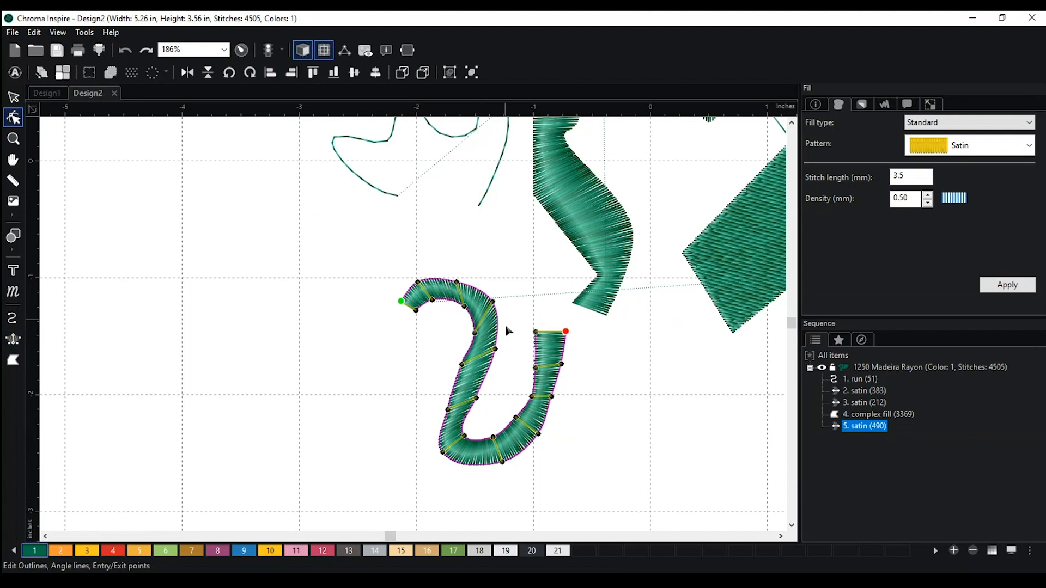
scroll(670, 376, "down", 3)
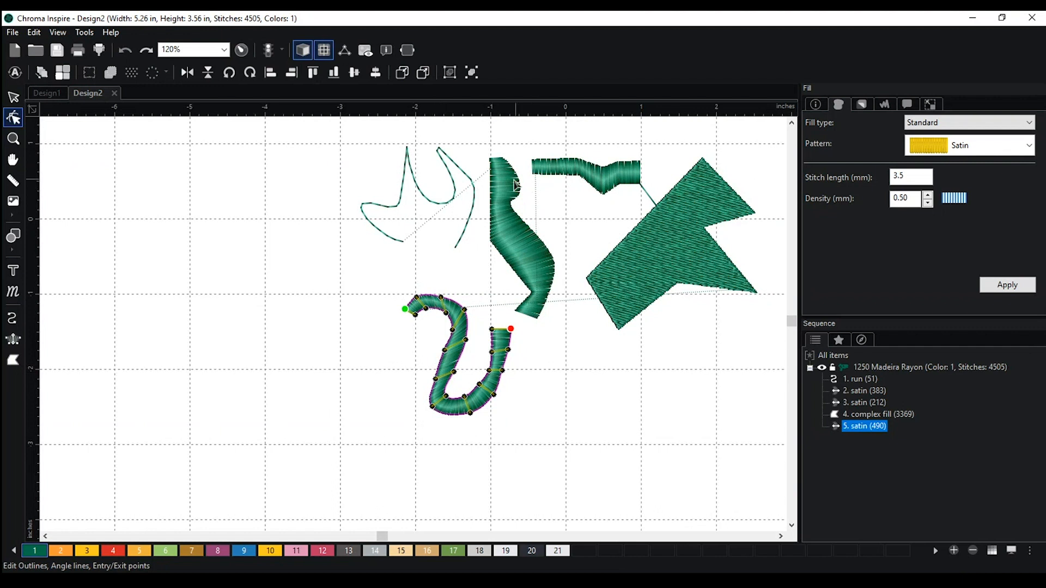
left_click(515, 185)
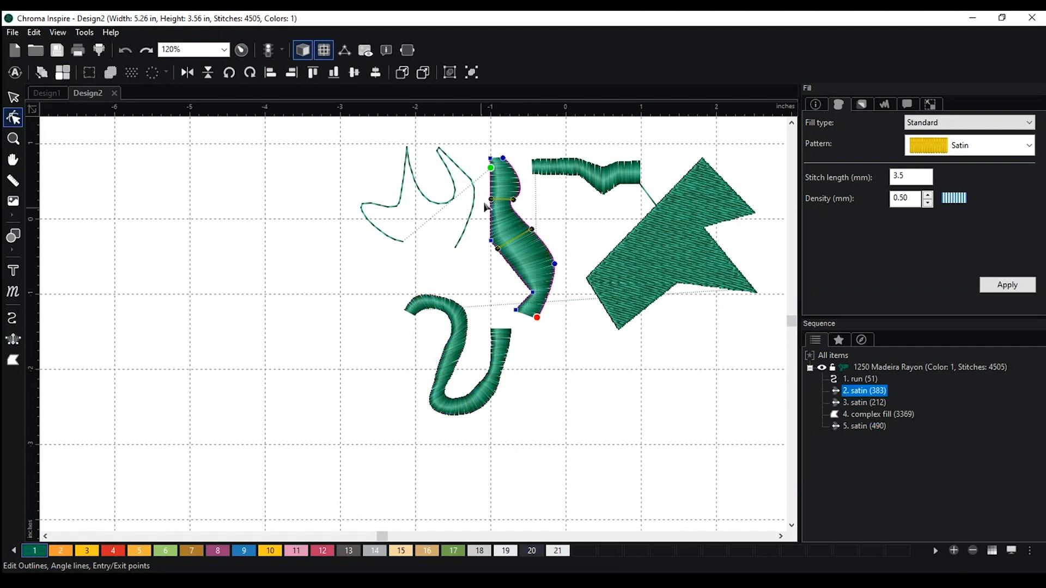
left_click(463, 326)
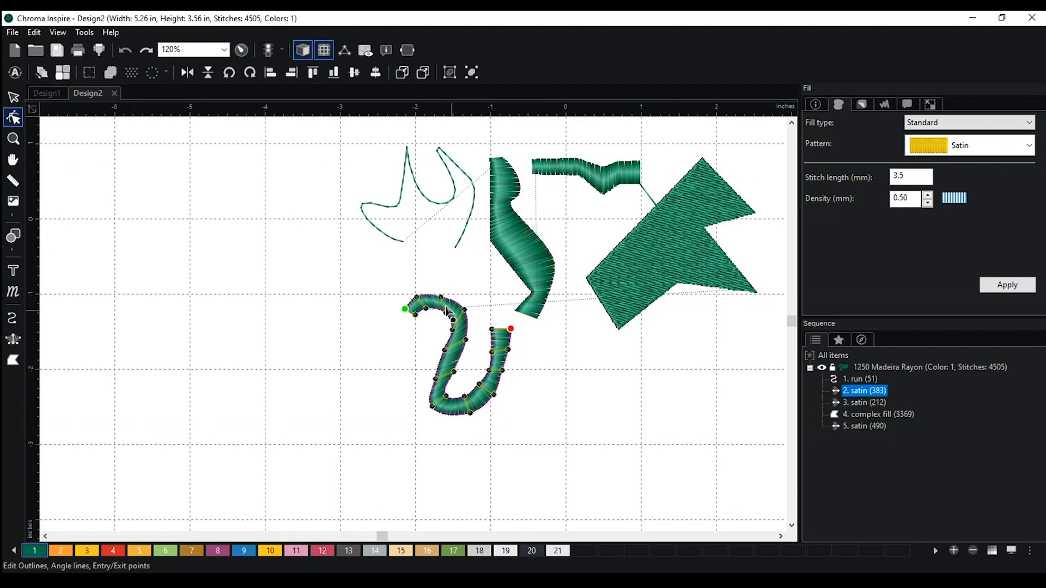
scroll(413, 327, "up", 2)
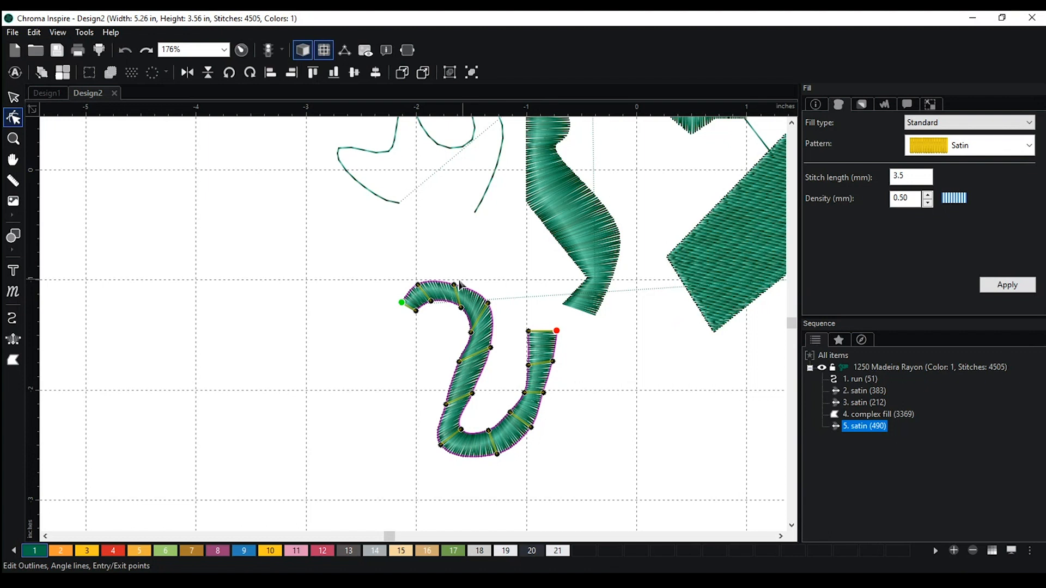
Slide the outer ends of three angle lines along the upper bend of the curved satin.
left_click_drag(488, 304, 494, 323)
left_click_drag(454, 285, 431, 292)
left_click_drag(490, 347, 489, 357)
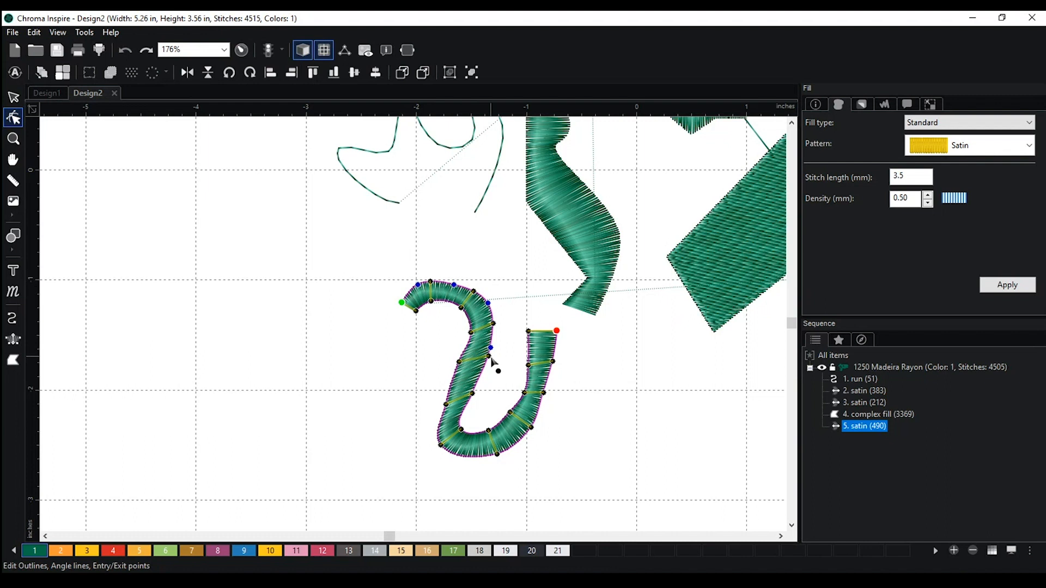
Delete all the curved satin's angle lines, then add two new ones, at the upper bend and midway down the stem.
right_click(490, 355)
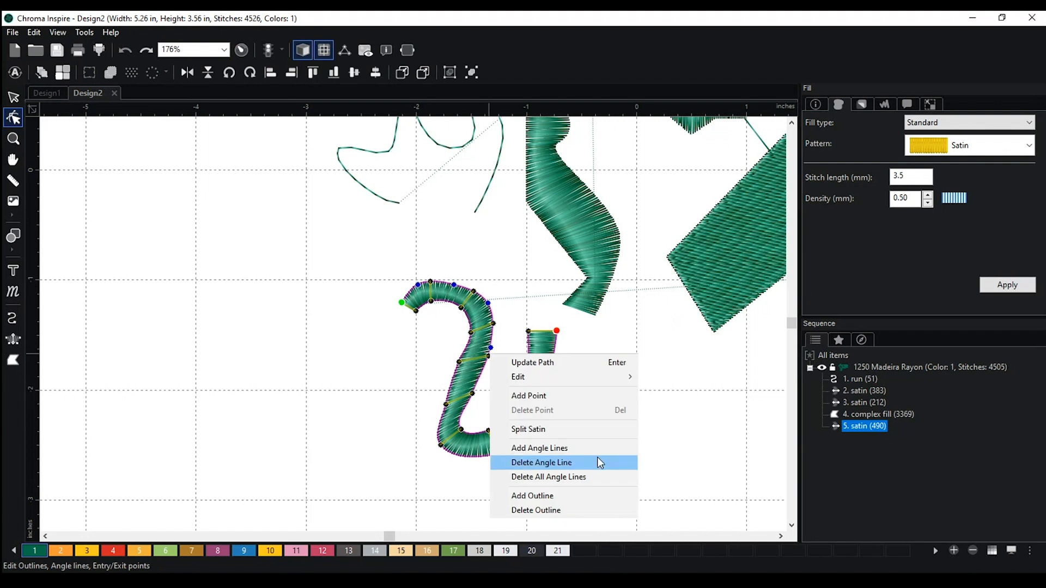
left_click(601, 478)
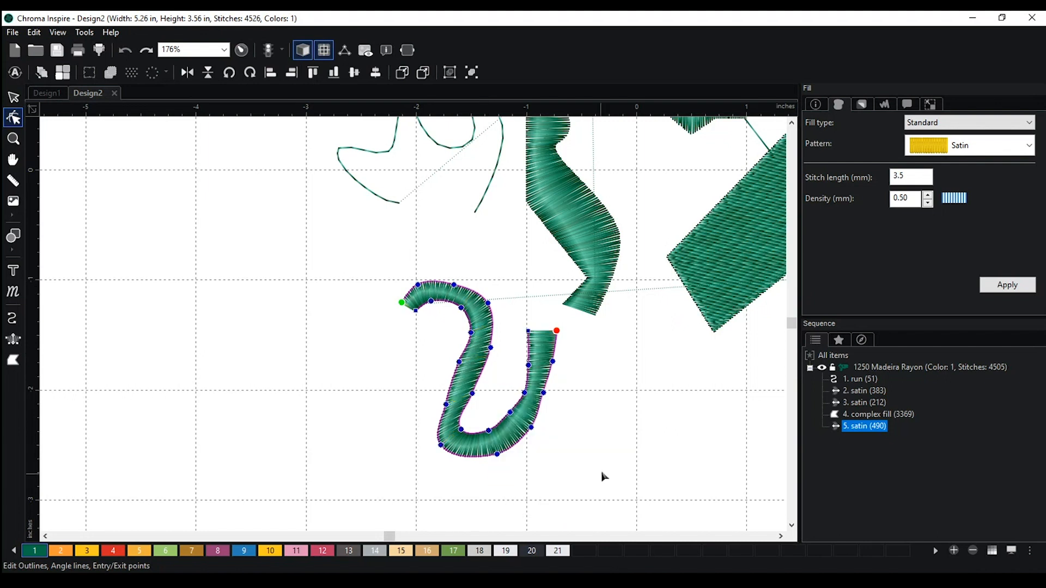
right_click(461, 306)
left_click(531, 444)
left_click(470, 290)
left_click(453, 382)
left_click(476, 386)
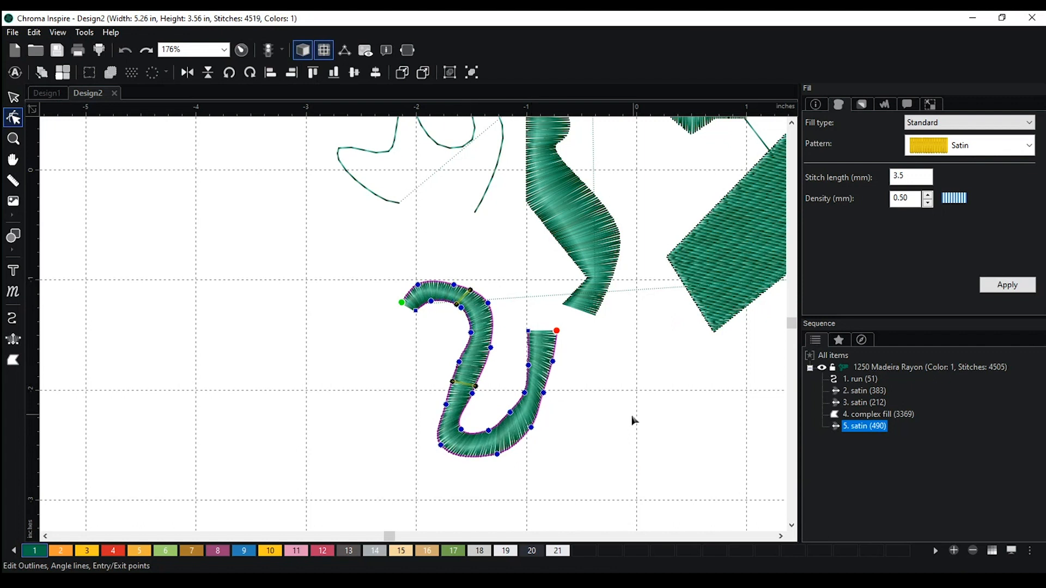
left_click(513, 455)
left_click(527, 421)
left_click(586, 364)
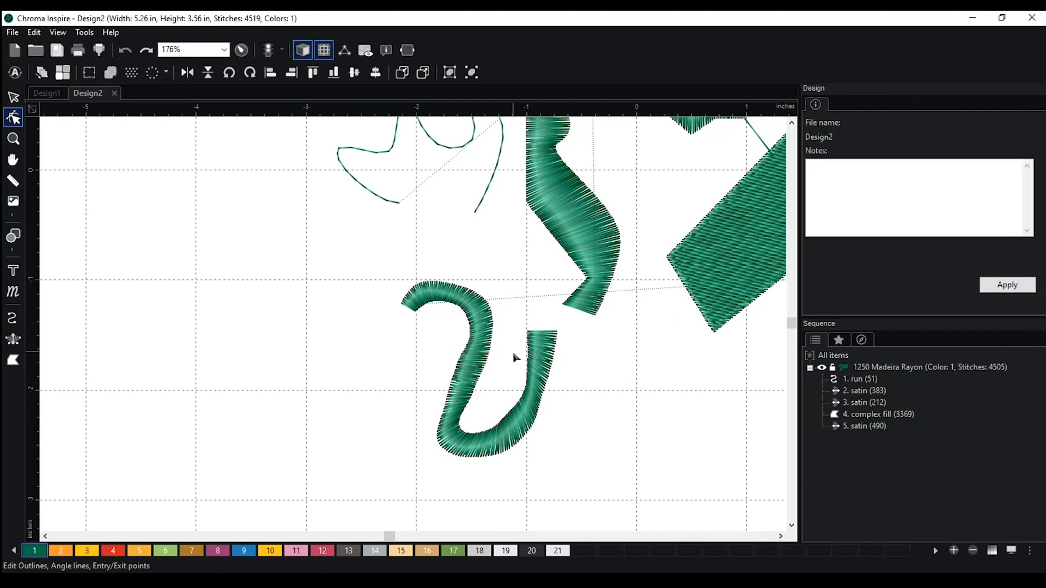
Slide the right end of the tall satin's lower angle line down along its edge and regenerate the stitches.
scroll(507, 356, "down", 3)
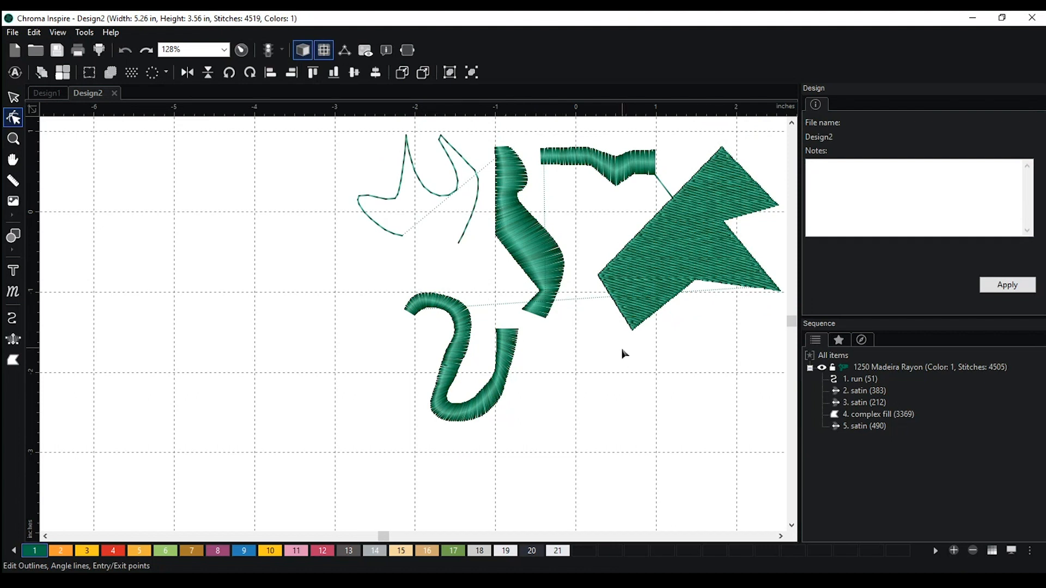
left_click(543, 254)
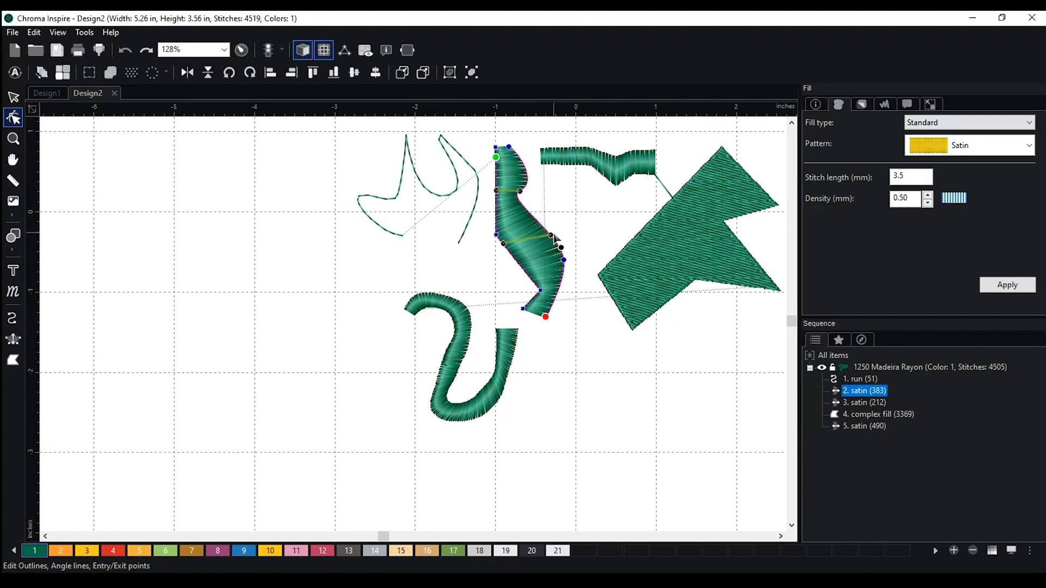
key("Delete")
Select the curved satin and add four angle lines around its lower bend.
scroll(582, 358, "down", 2)
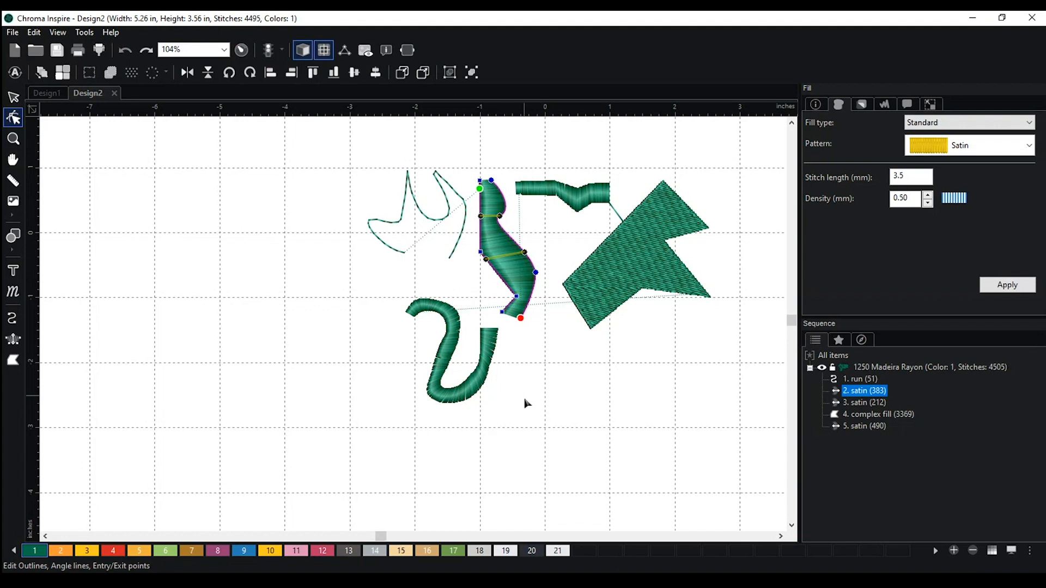
scroll(526, 401, "up", 2)
scroll(606, 406, "up", 1)
left_click(586, 364)
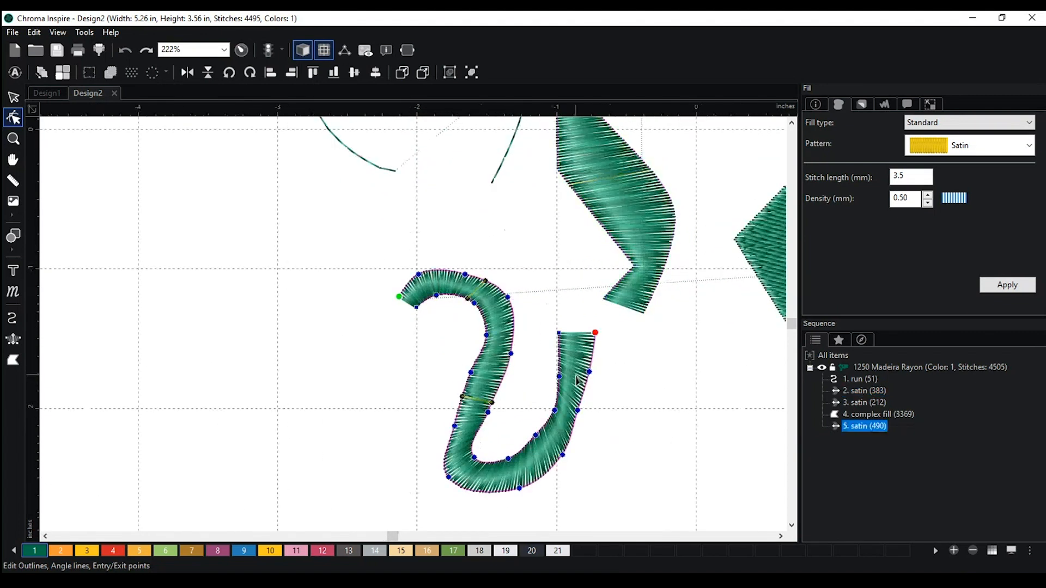
right_click(589, 375)
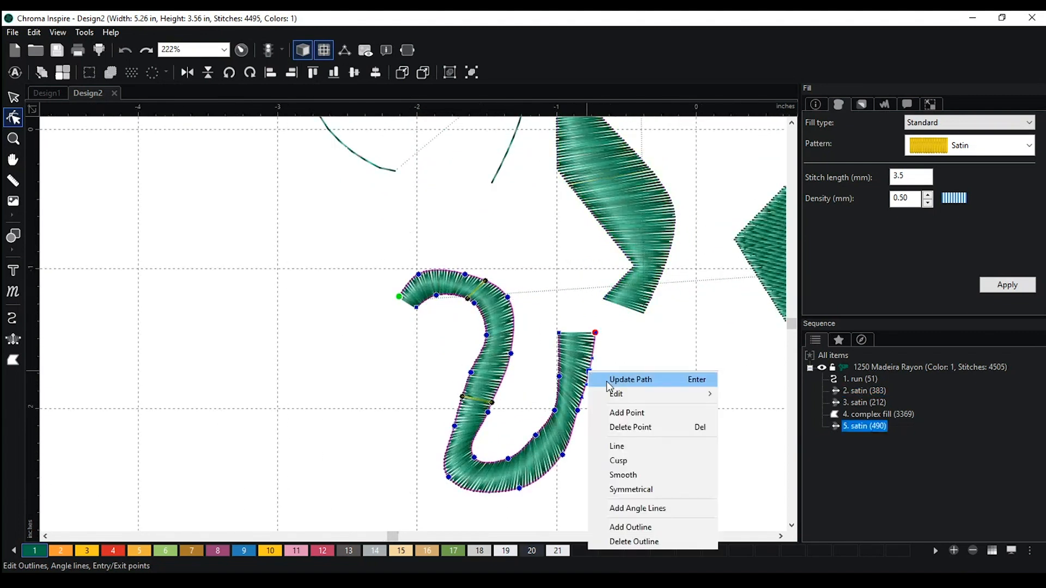
left_click(653, 507)
left_click(471, 447)
left_click(447, 449)
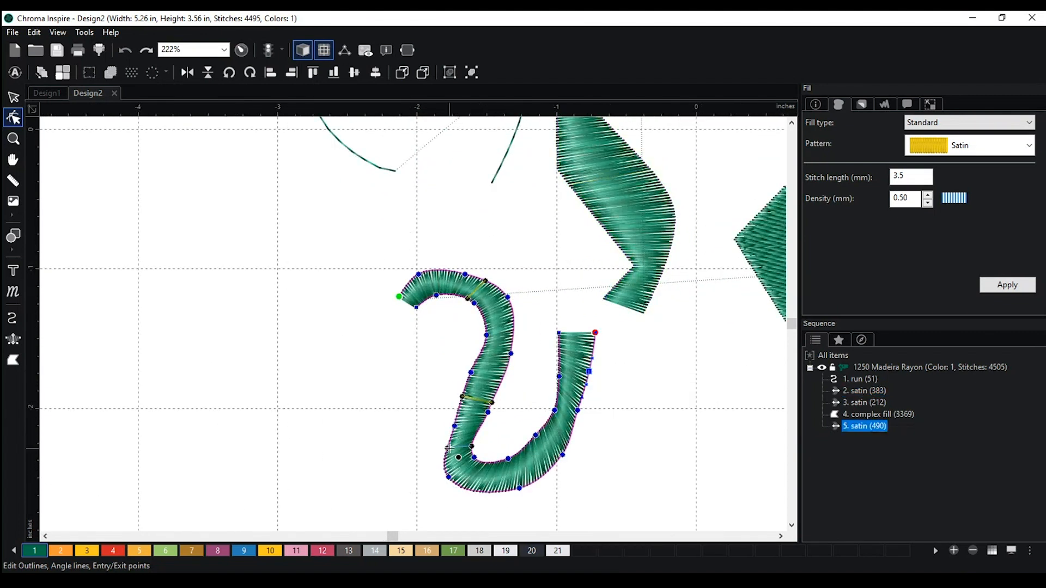
left_click(478, 462)
left_click(479, 492)
left_click(518, 453)
left_click(541, 477)
left_click(546, 425)
left_click(571, 434)
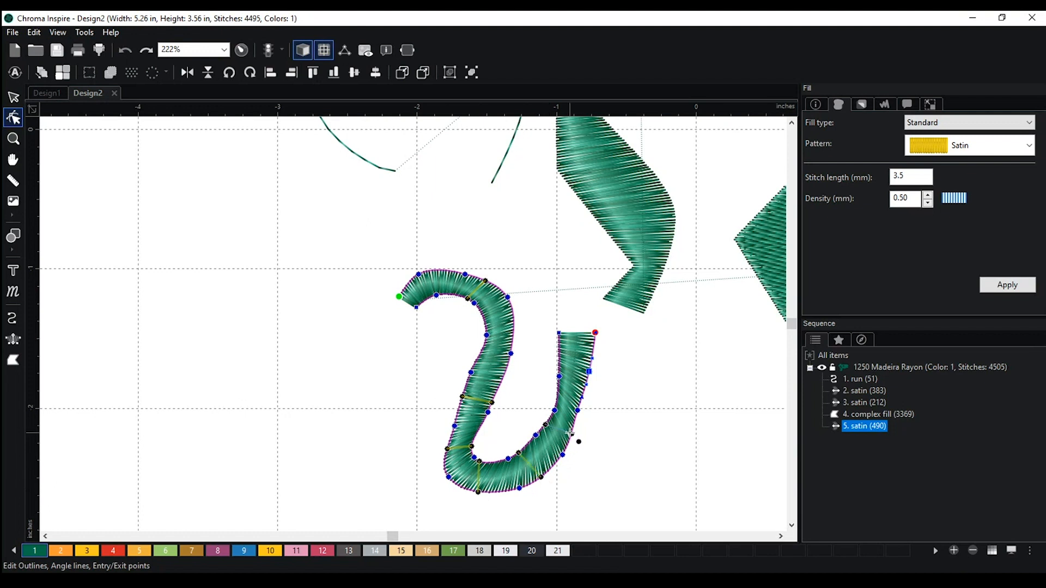
Add four more angle lines on the curved satin's right arm, left stem and upper bend, and regenerate the stitches.
left_click(558, 369)
left_click(590, 370)
left_click(482, 351)
left_click(511, 354)
left_click(487, 321)
left_click(514, 314)
left_click(455, 278)
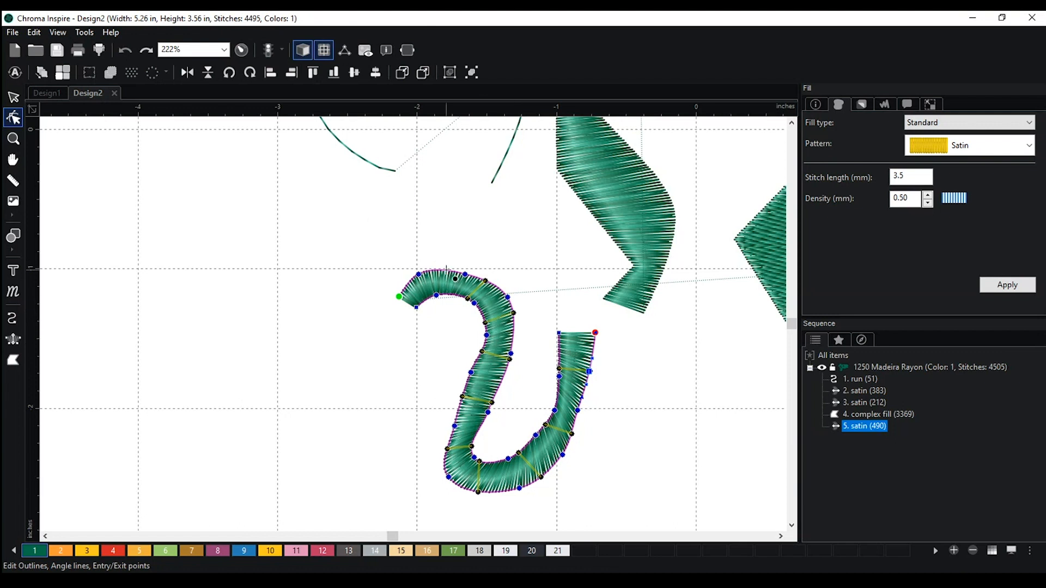
left_click(436, 271)
left_click(436, 294)
key("Return")
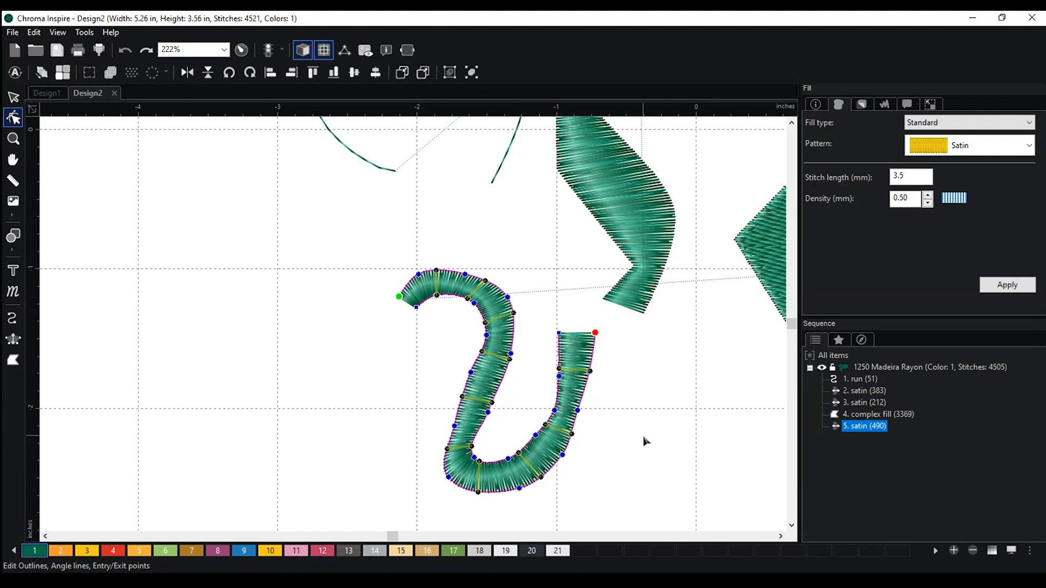
left_click(640, 395)
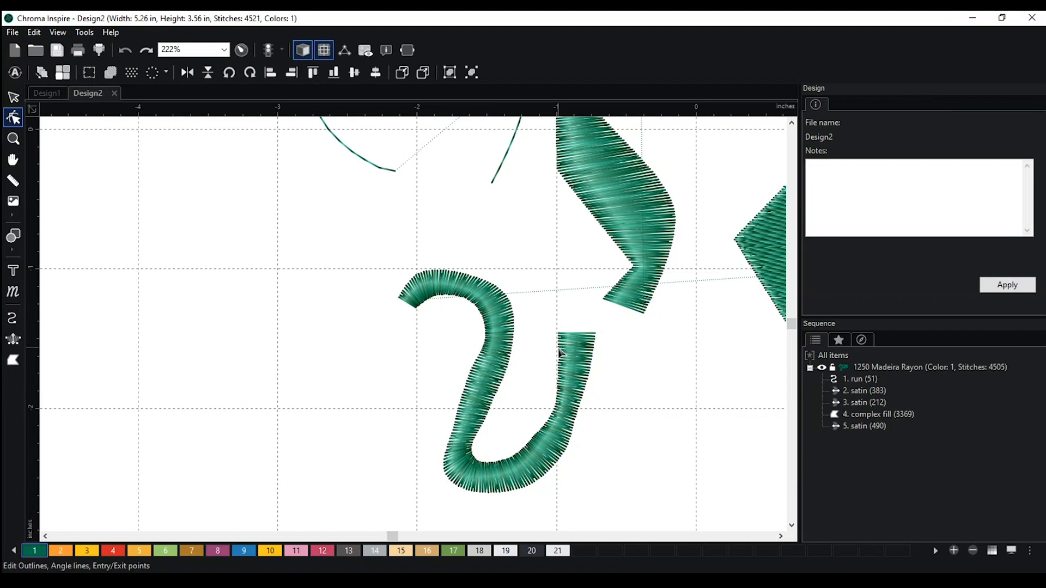
left_click(587, 370)
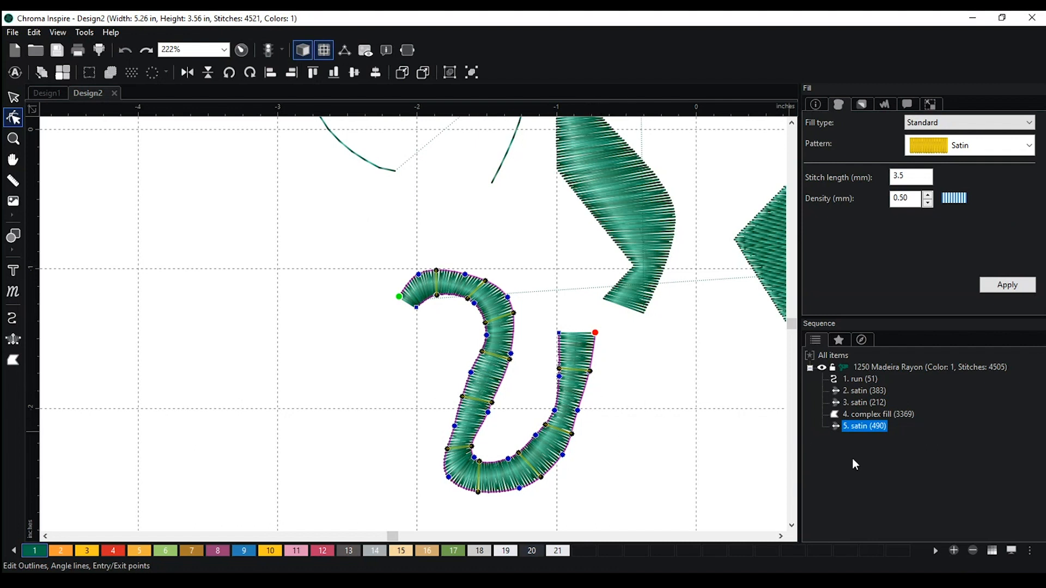
Select the complex fill and pull its straight upper right edge outward into a rounded curve.
scroll(685, 383, "down", 6)
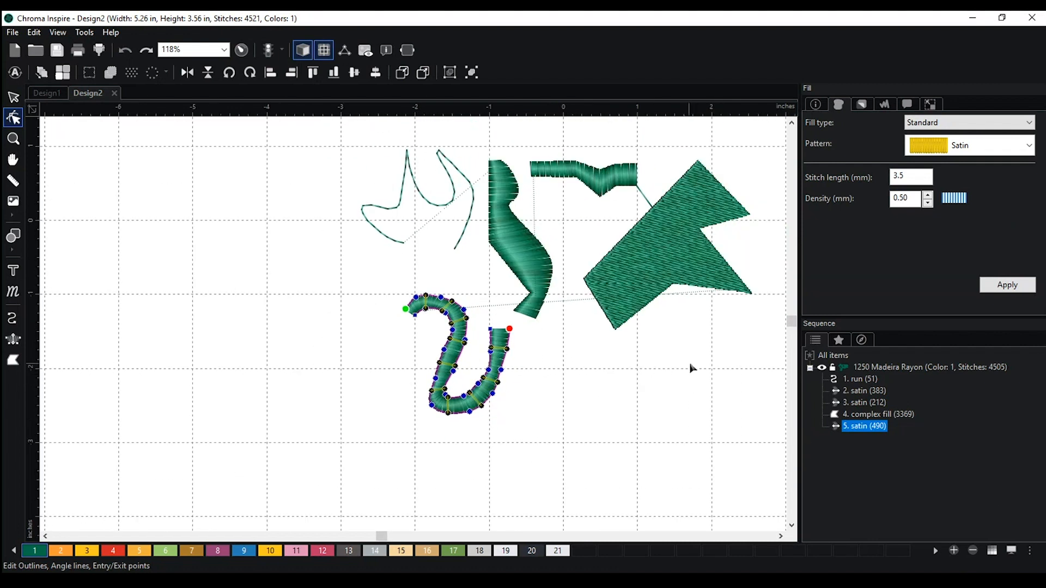
key("space")
left_click_drag(684, 365, 553, 404)
left_click(561, 377)
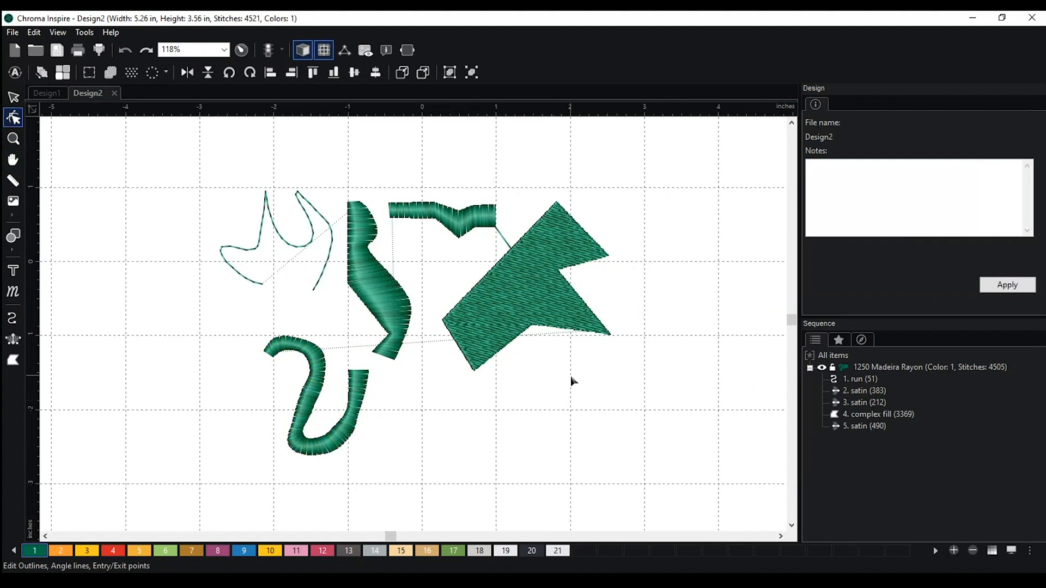
scroll(571, 377, "up", 1)
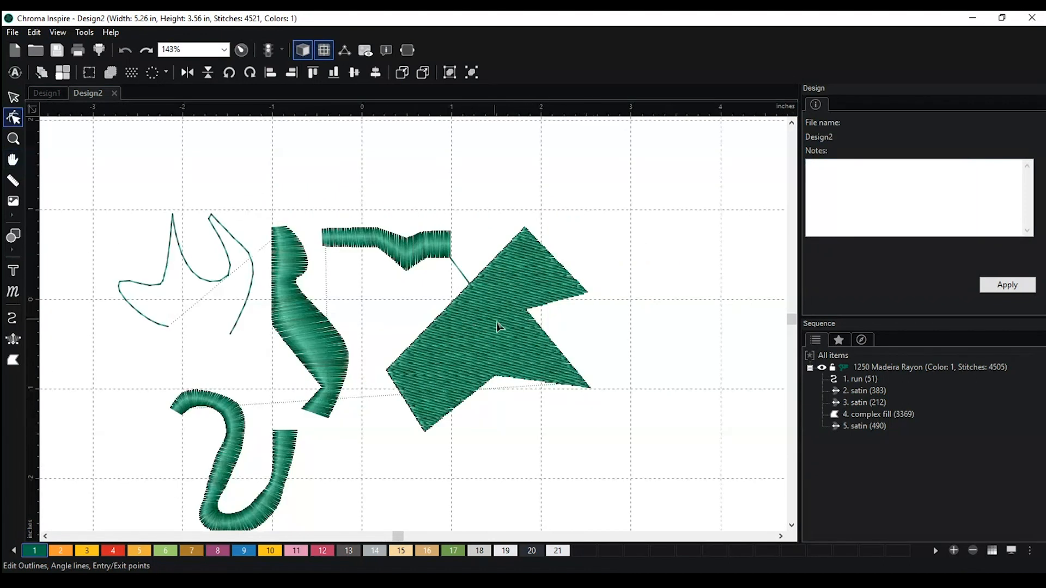
left_click(498, 326)
scroll(700, 326, "up", 5)
key("space")
left_click_drag(699, 326, 637, 320)
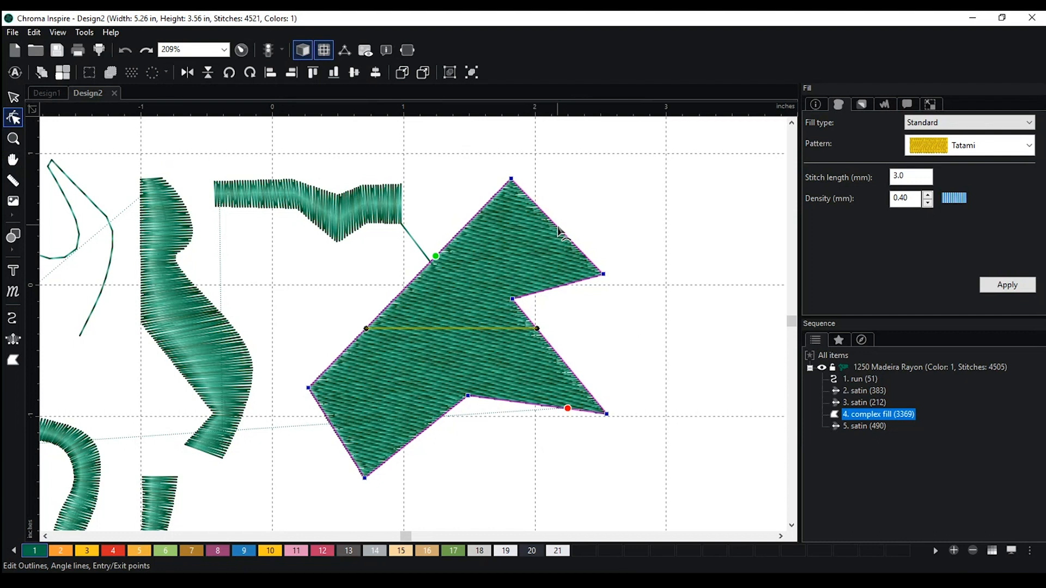
left_click_drag(559, 232, 602, 198)
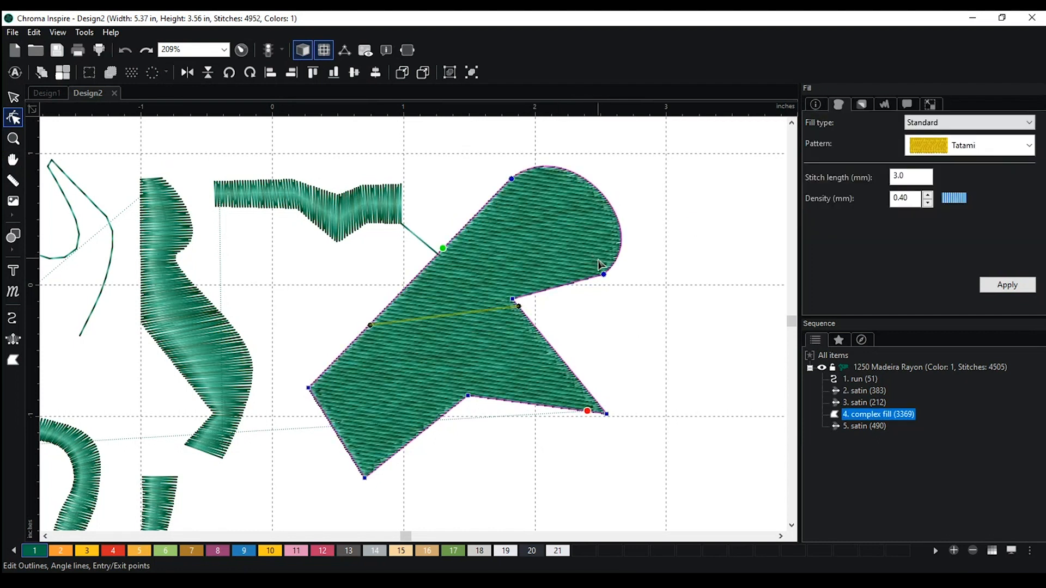
Add a point on the complex fill's rounded edge and reshape the curve so its top side dips inward.
right_click(606, 199)
left_click(643, 237)
left_click_drag(605, 200, 545, 236)
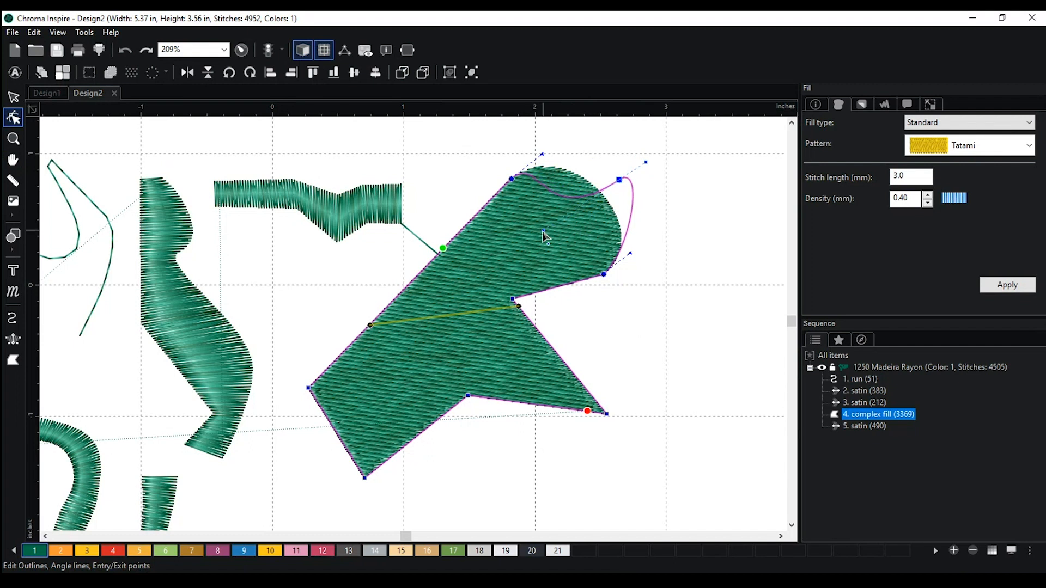
left_click(711, 235)
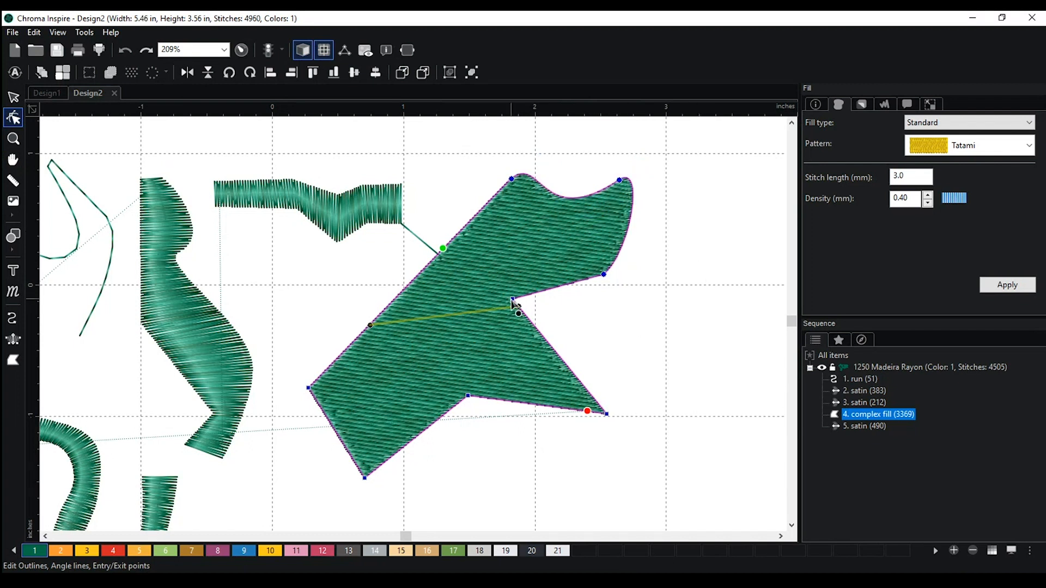
Move the complex fill's angle line end to the lower edge and convert the inner notch point to Smooth.
mouse_move(518, 306)
left_mouse_down()
mouse_move(572, 409)
mouse_move(514, 304)
left_mouse_up()
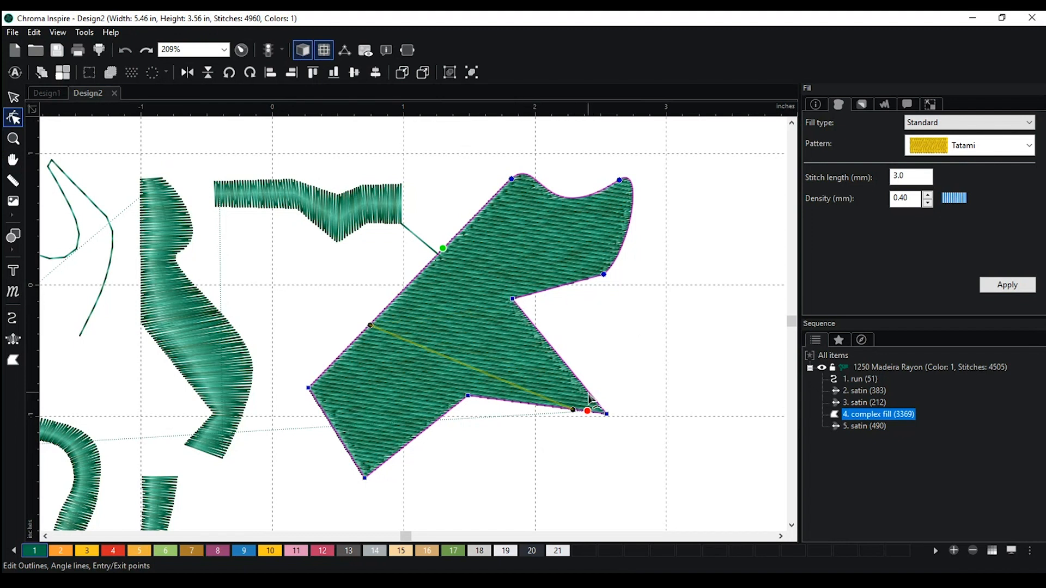
left_click(525, 317)
right_click(513, 300)
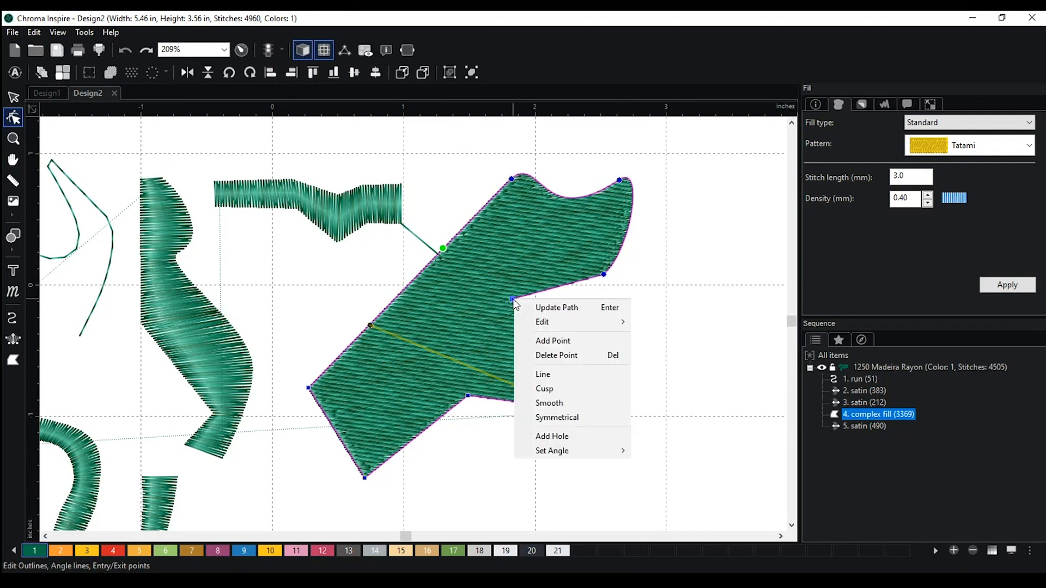
left_click(580, 402)
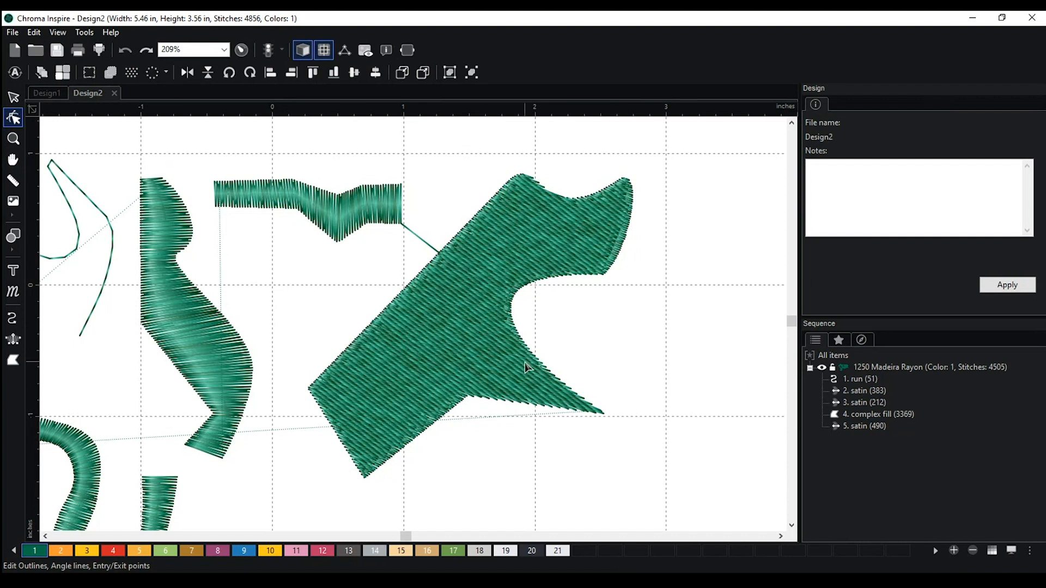
Convert the complex fill's notch point to Symmetrical and shorten its handles to tighten both adjoining curves.
left_click_drag(516, 307, 513, 302)
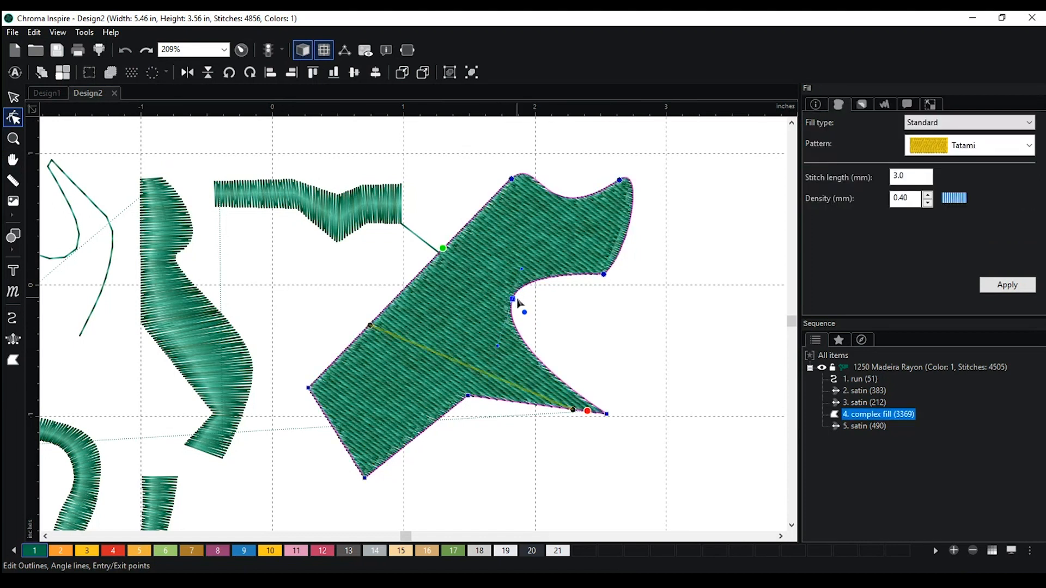
left_click_drag(518, 303, 516, 305)
right_click(514, 300)
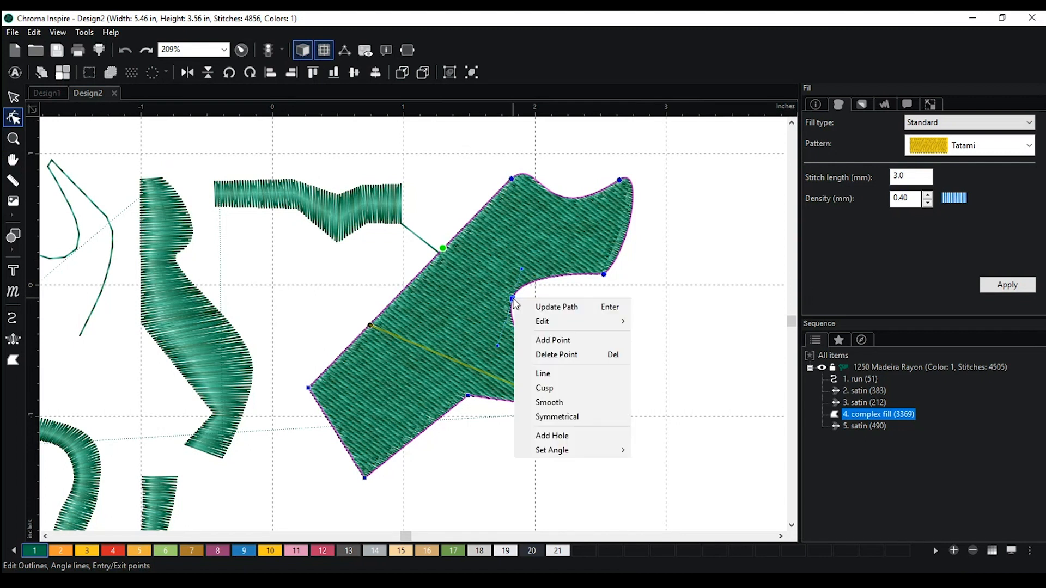
left_click(572, 417)
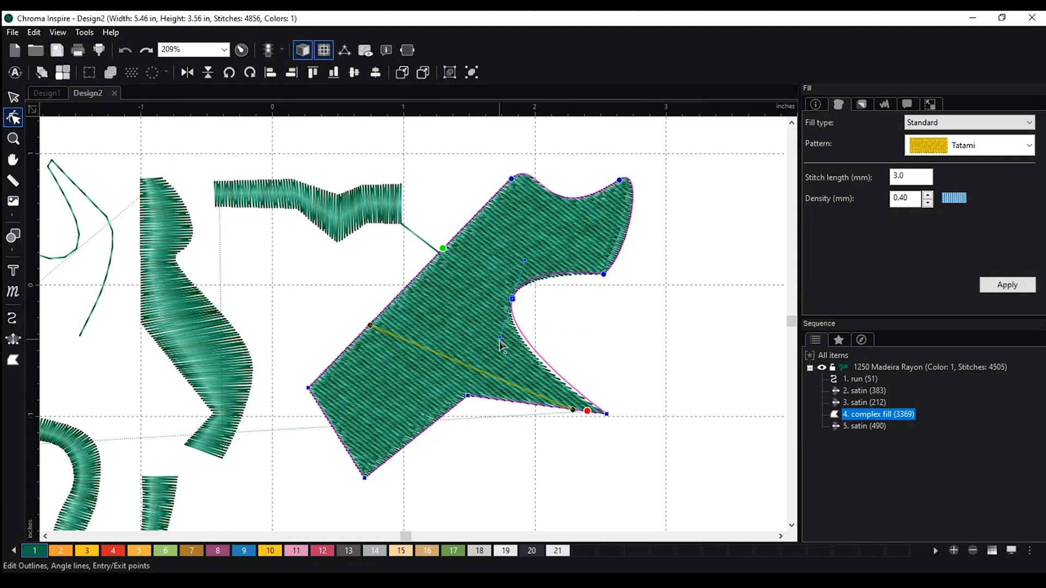
left_click_drag(500, 338, 518, 314)
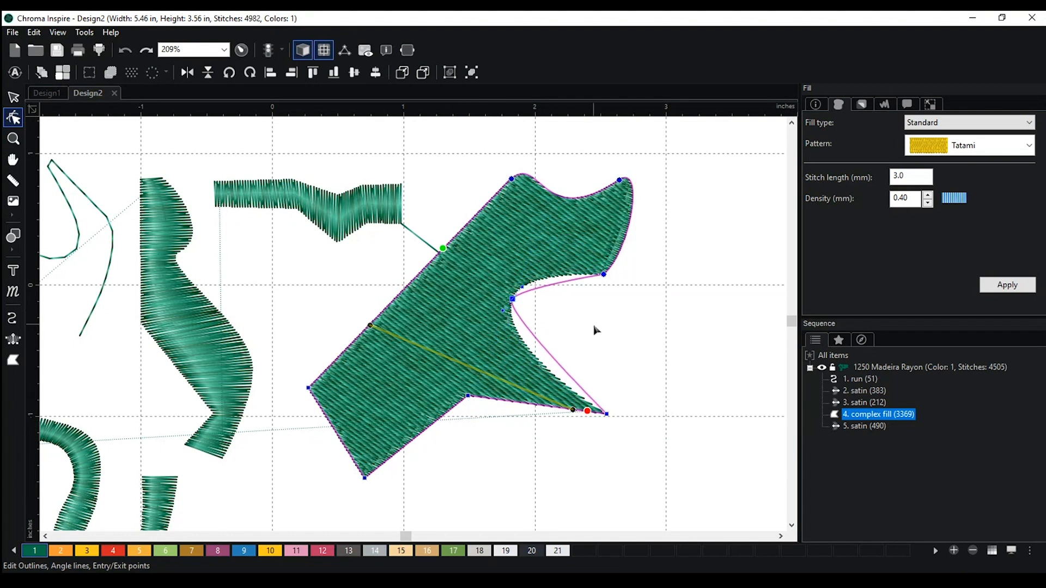
Convert the notch point to Cusp and pull its two handles separately to bulge the lower lobe and hollow the notch's upper side.
right_click(512, 301)
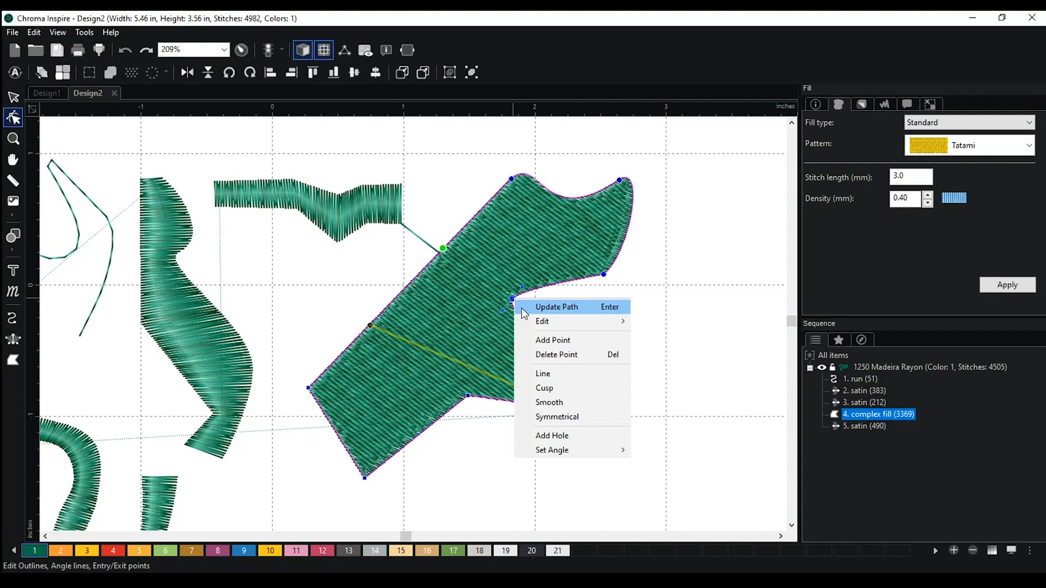
left_click(589, 387)
left_click_drag(503, 312, 689, 341)
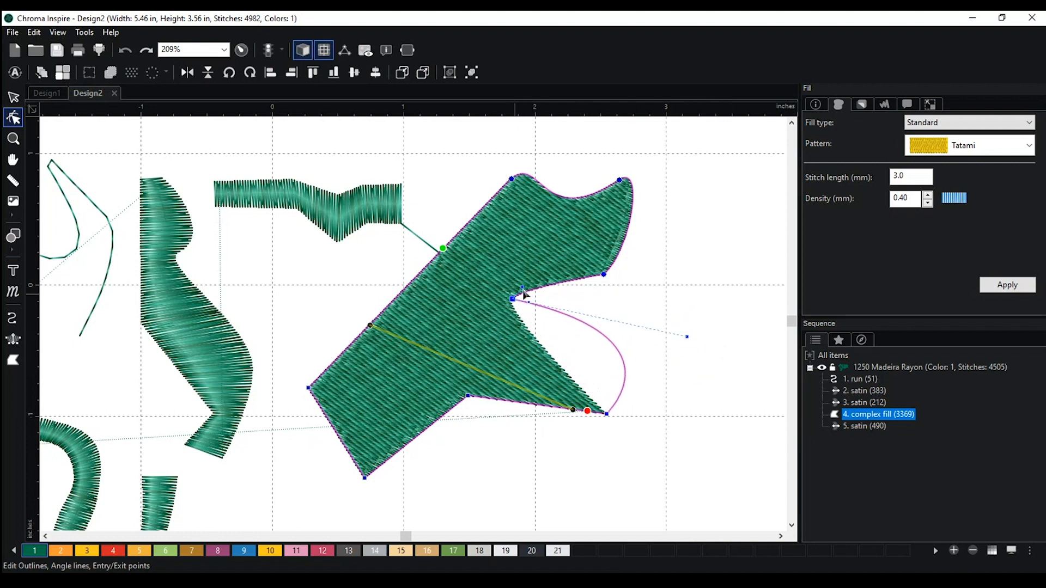
left_click(656, 281)
left_click(531, 292)
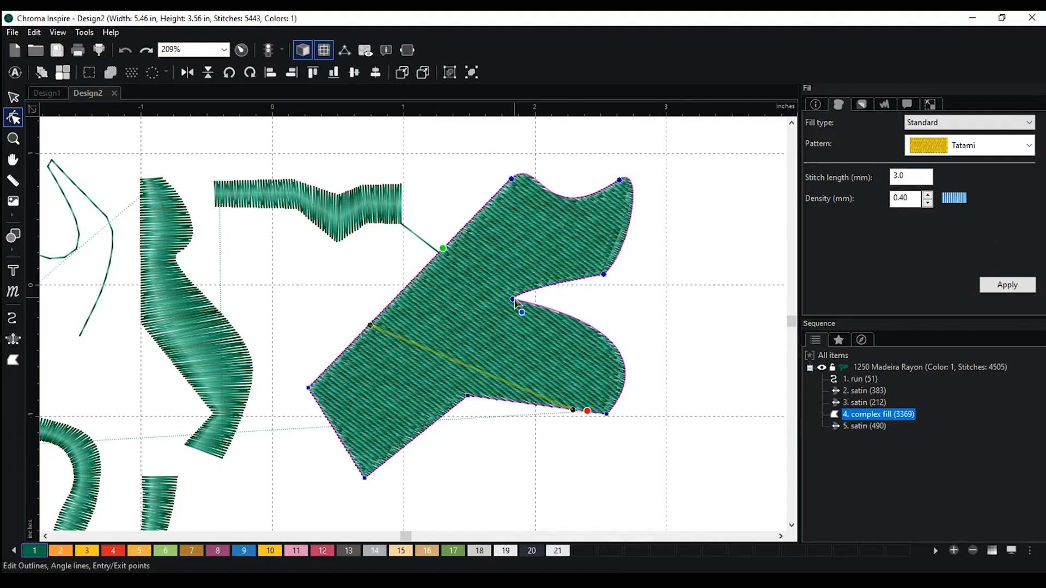
left_click_drag(514, 299, 538, 217)
left_click(718, 292)
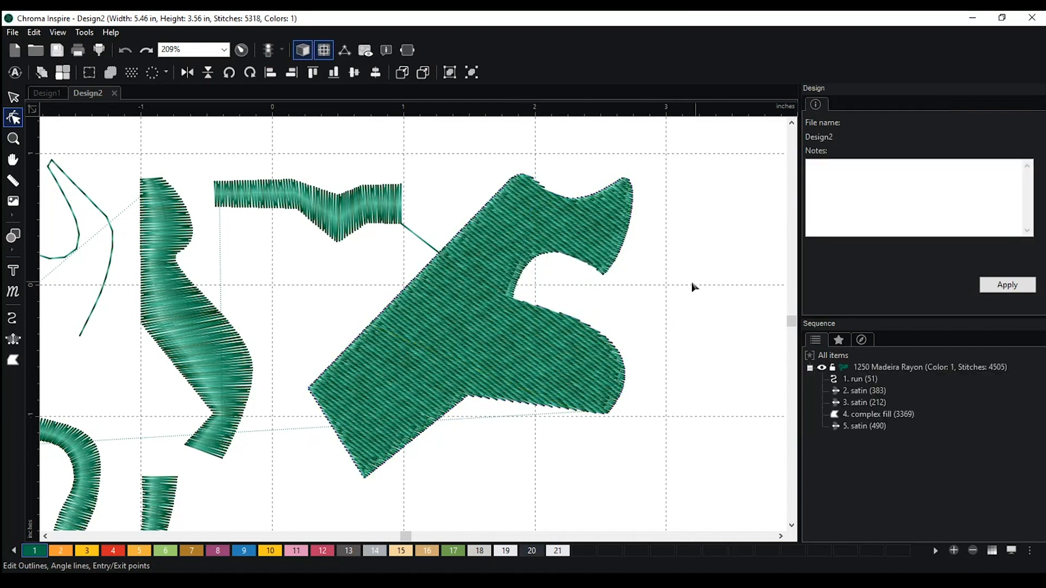
Reselect the complex fill and restrict its editing to outlines only.
left_click(591, 246)
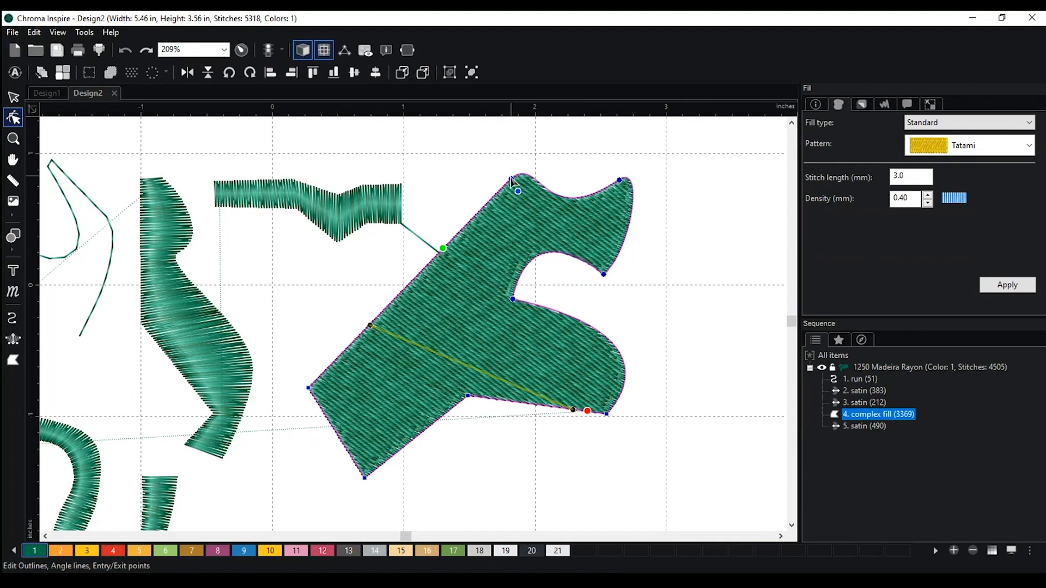
right_click(514, 300)
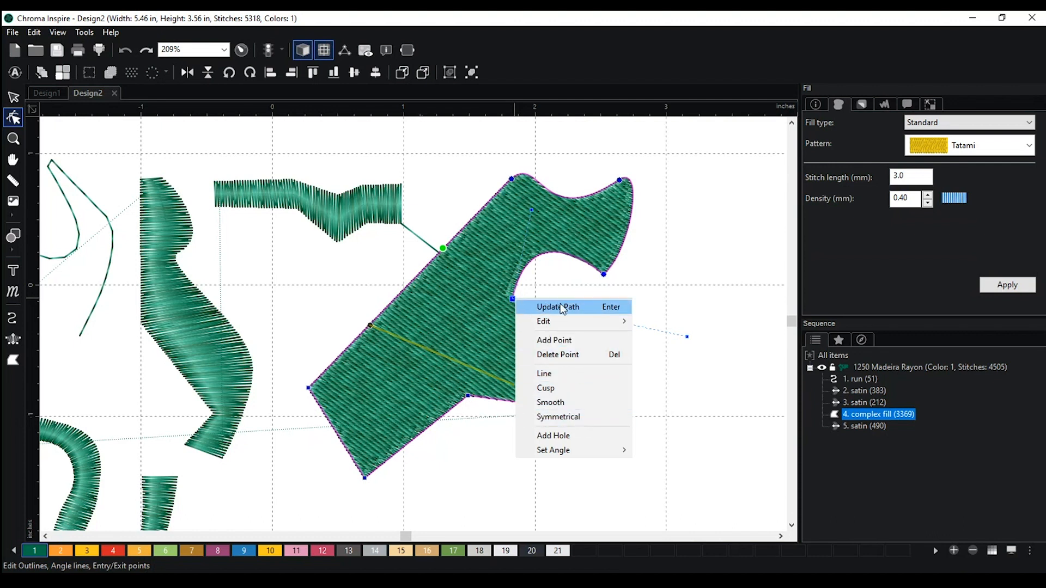
mouse_move(567, 322)
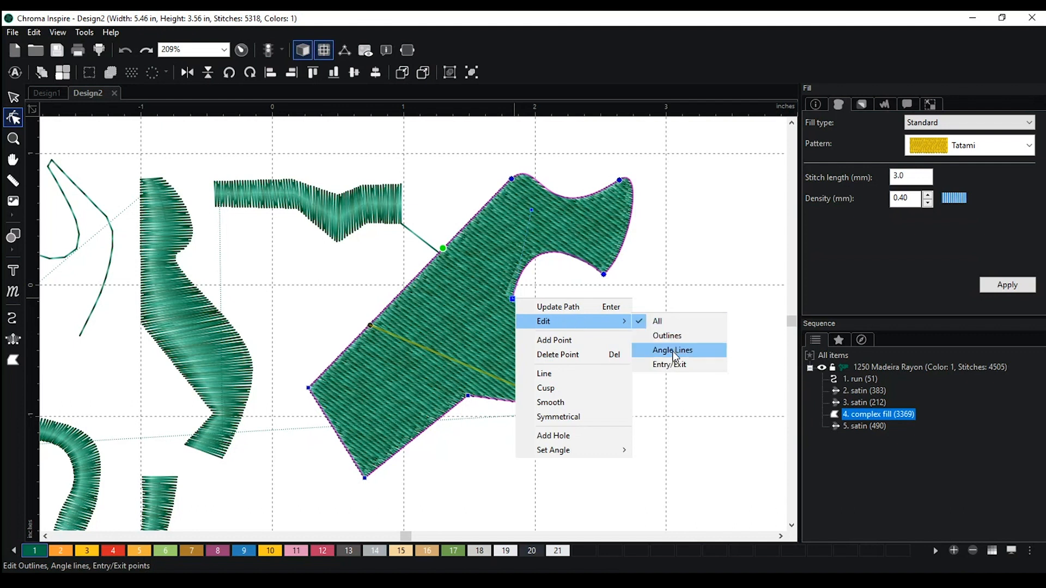
left_click(669, 336)
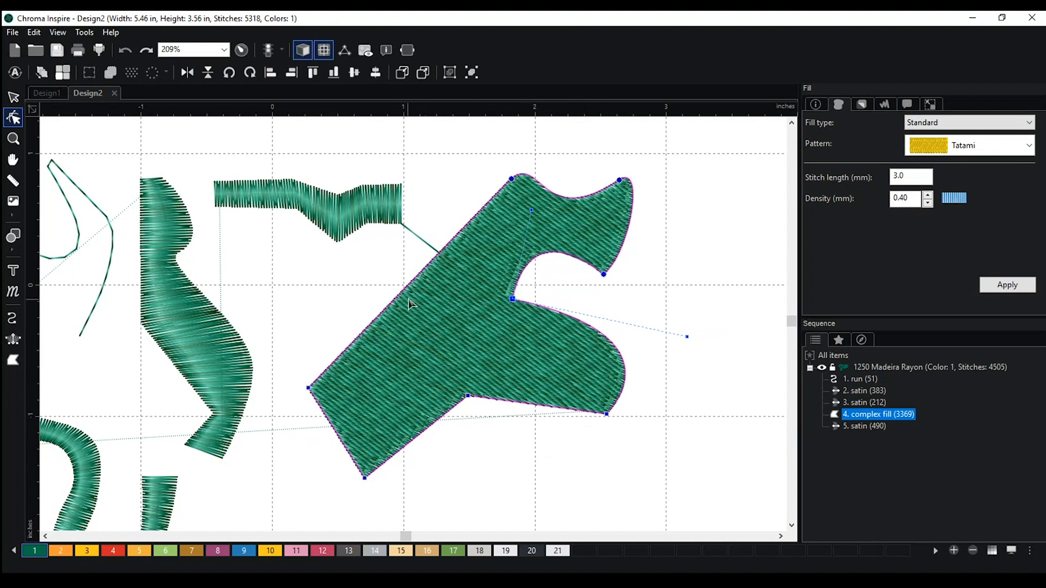
Bend the complex fill's long upper left edge inward, move the lower inner corner point deeper into the shape, and regenerate the stitches.
left_click_drag(409, 292, 437, 324)
left_click_drag(466, 399, 520, 367)
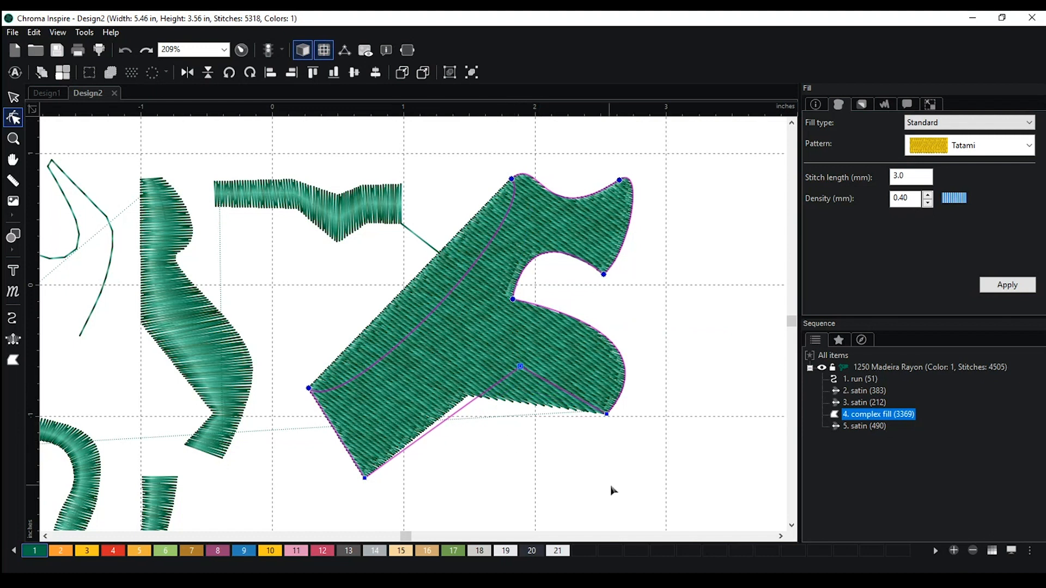
left_click(708, 321)
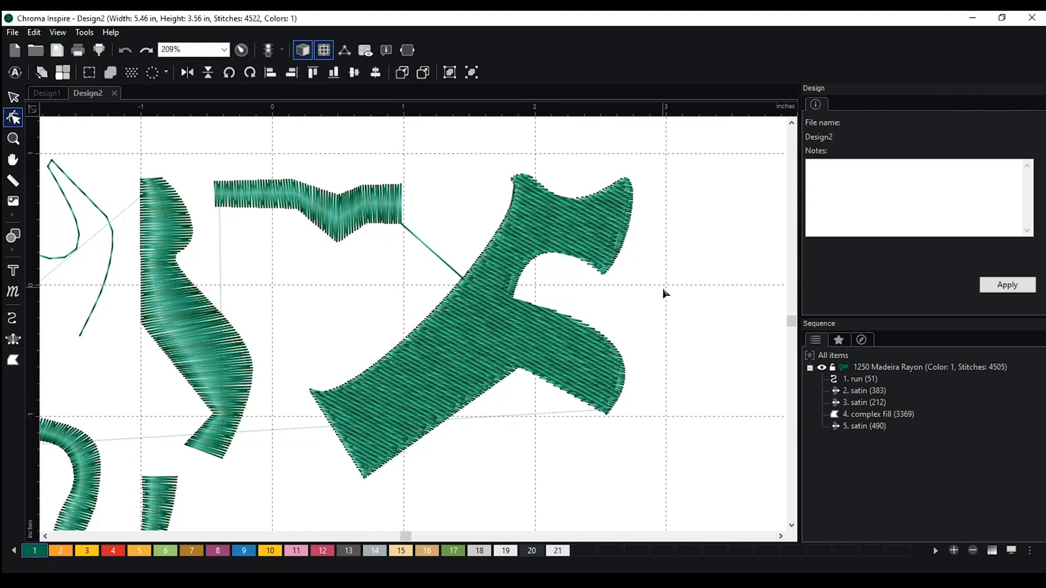
Add a nine-point angular hole inside the lower part of the green complex fill, following its outline, and regenerate the stitches.
left_click(532, 310)
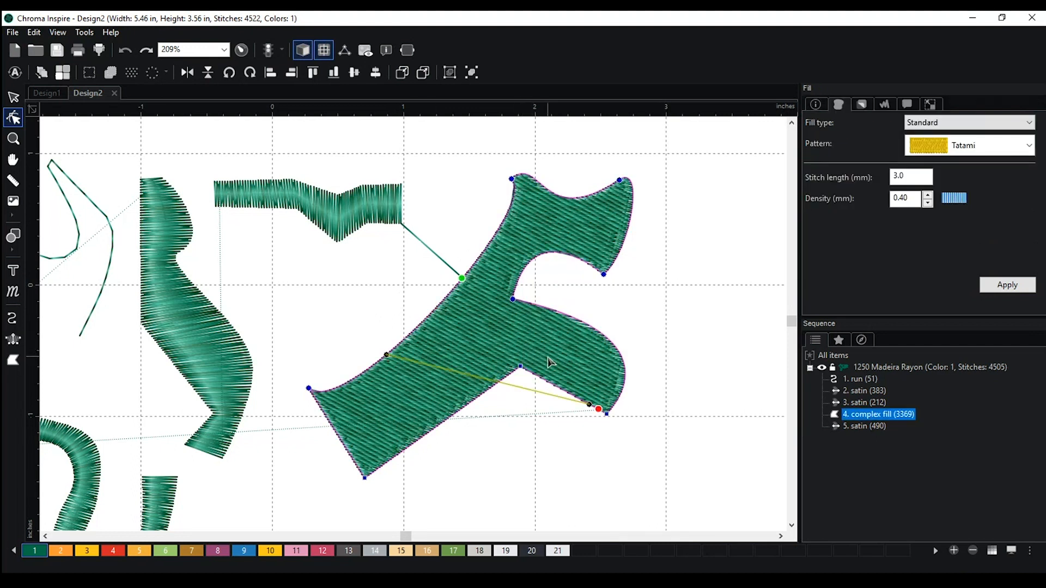
right_click(513, 299)
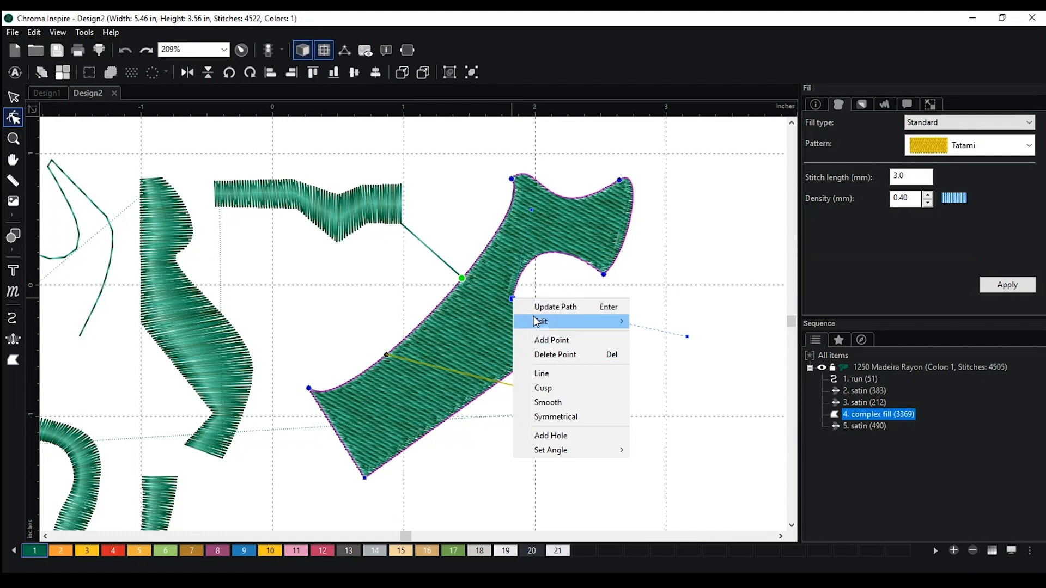
mouse_move(609, 321)
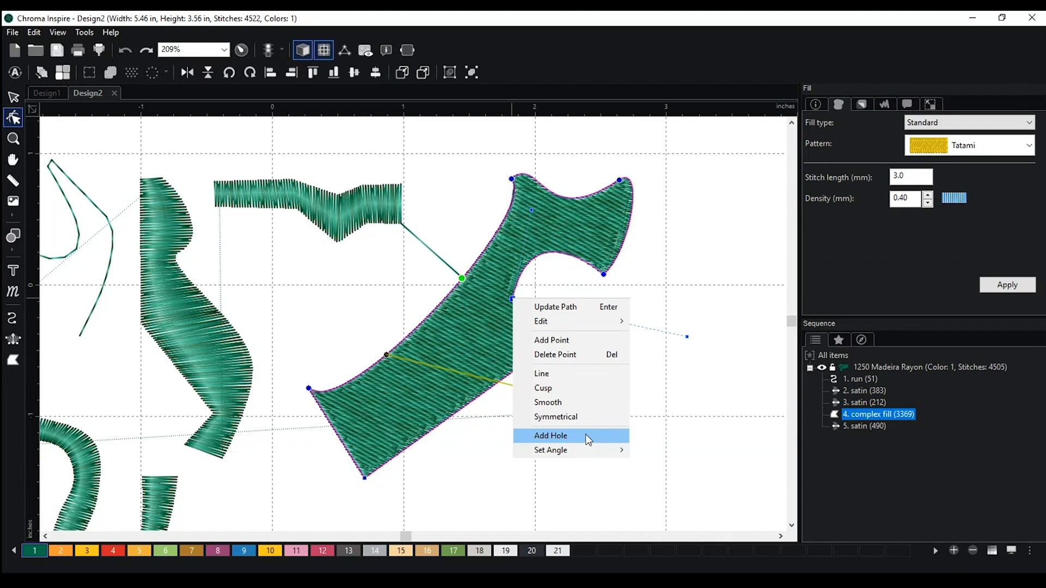
left_click(557, 437)
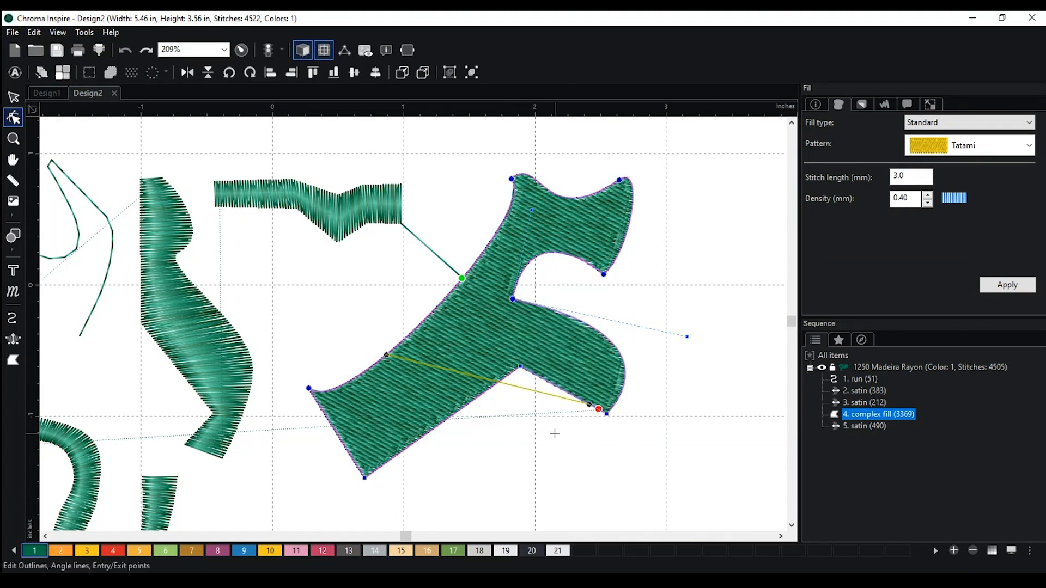
left_click(356, 407)
left_click(524, 345)
left_click(593, 377)
left_click(598, 360)
left_click(574, 339)
left_click(514, 324)
left_click(491, 308)
left_click(491, 280)
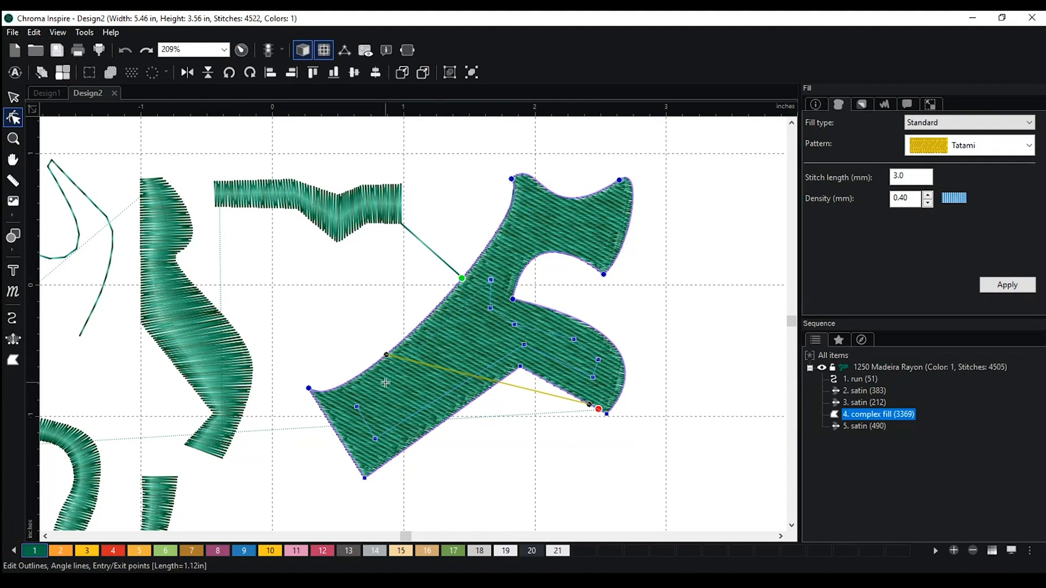
key("Return")
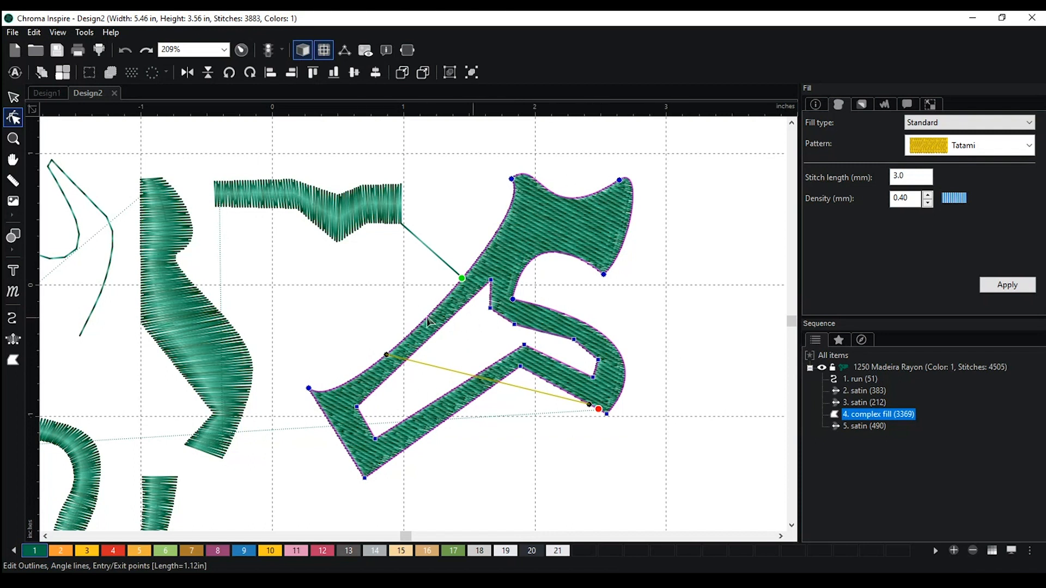
Draw a four-point tapered complex fill in red, color 4, across the green fill's upper arm.
left_click(13, 360)
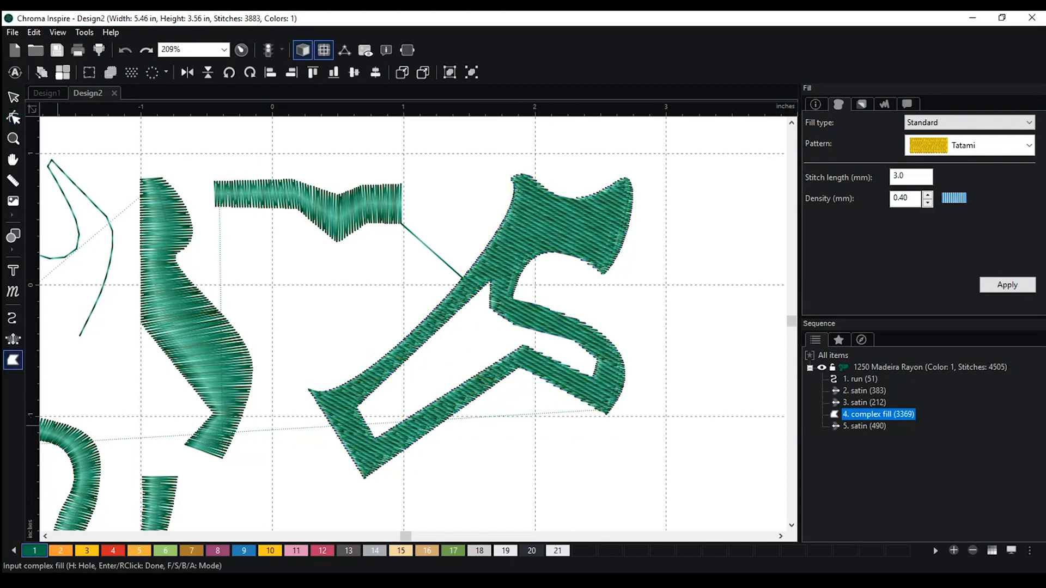
left_click(113, 550)
left_click(554, 151)
left_click(598, 144)
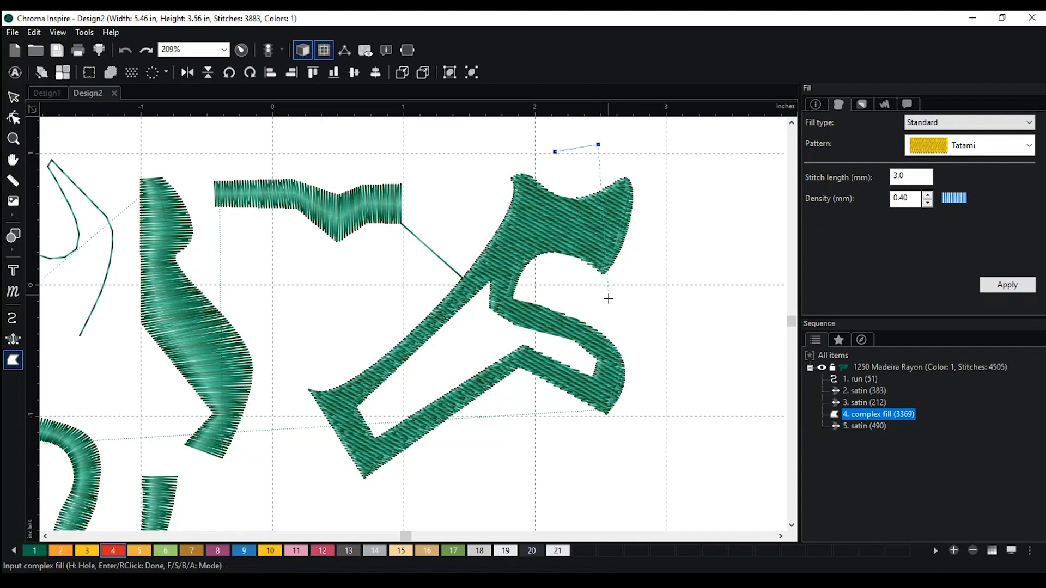
left_click(609, 308)
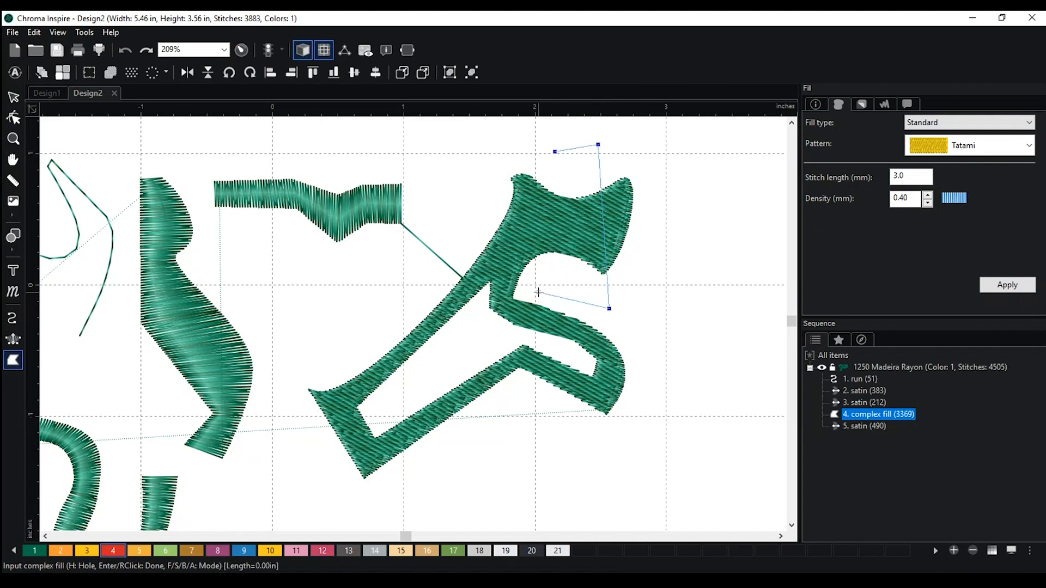
left_click(538, 292)
key("Return")
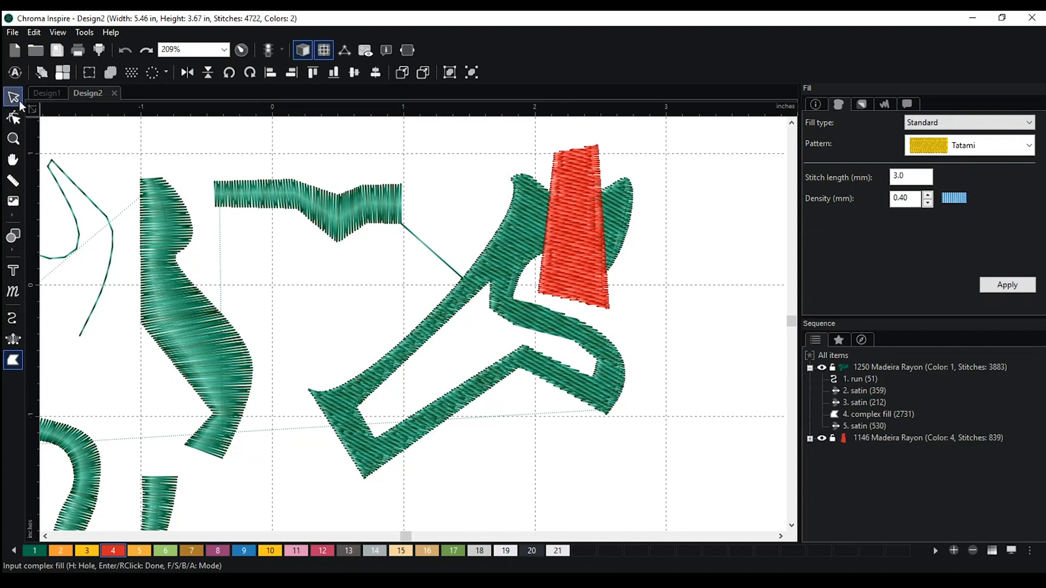
Add a four-point hole to the green complex fill where the red shape overlaps its upper arm, and regenerate the stitches.
left_click(13, 117)
left_click(623, 222)
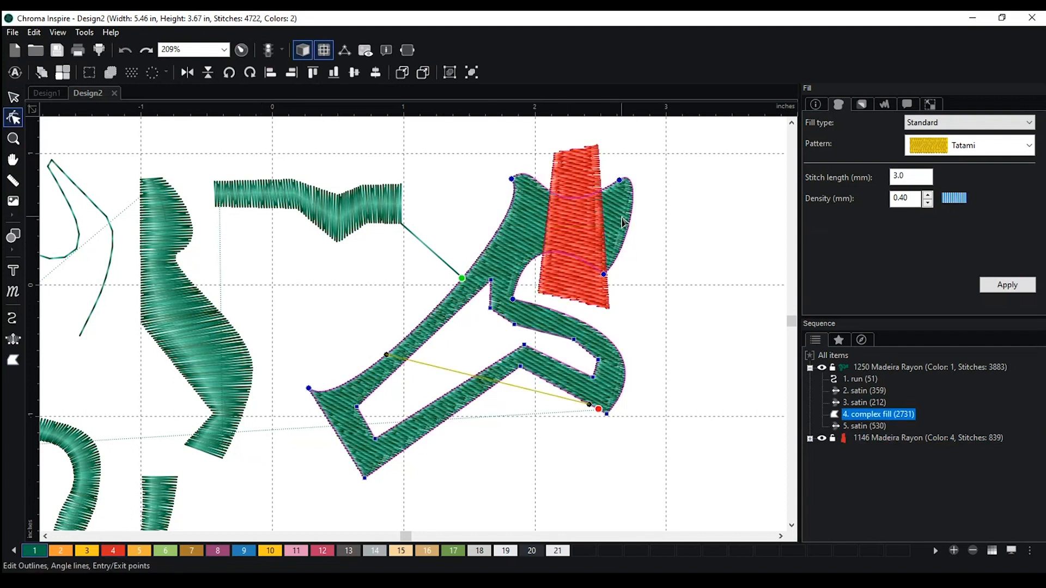
scroll(622, 223, "up", 1)
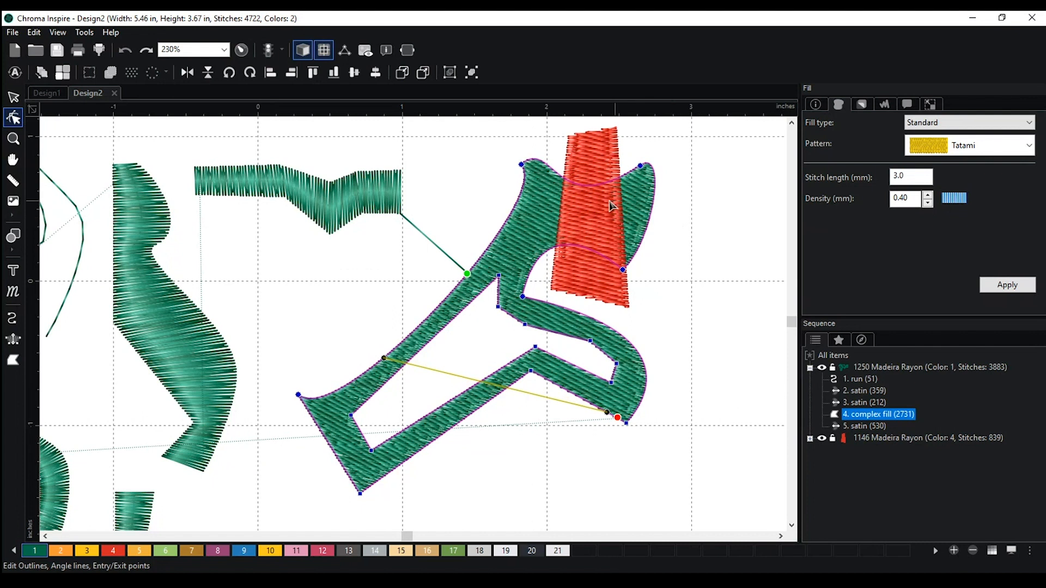
right_click(656, 209)
left_click(706, 286)
left_click(567, 185)
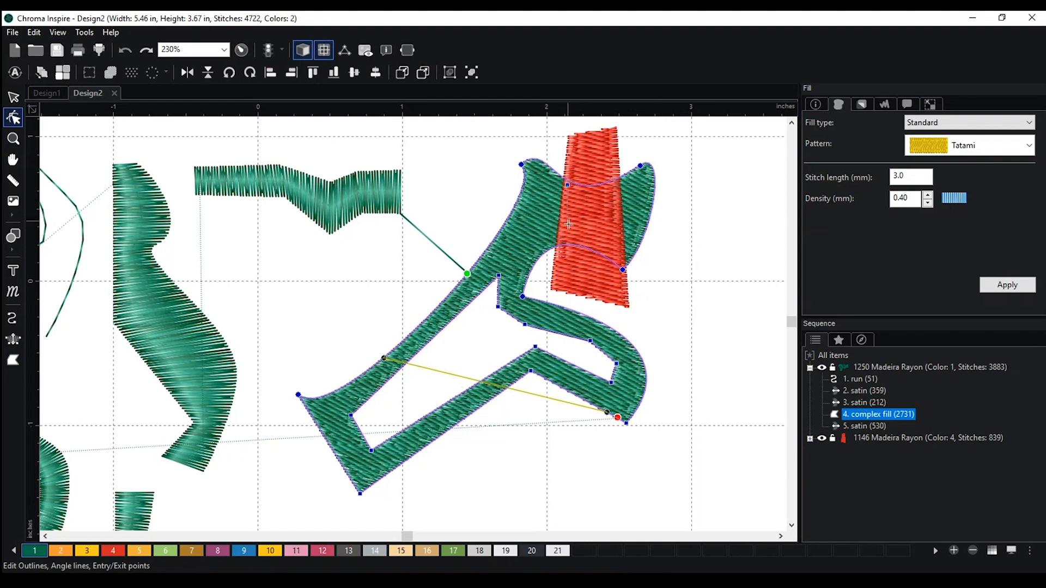
left_click(616, 255)
left_click(615, 190)
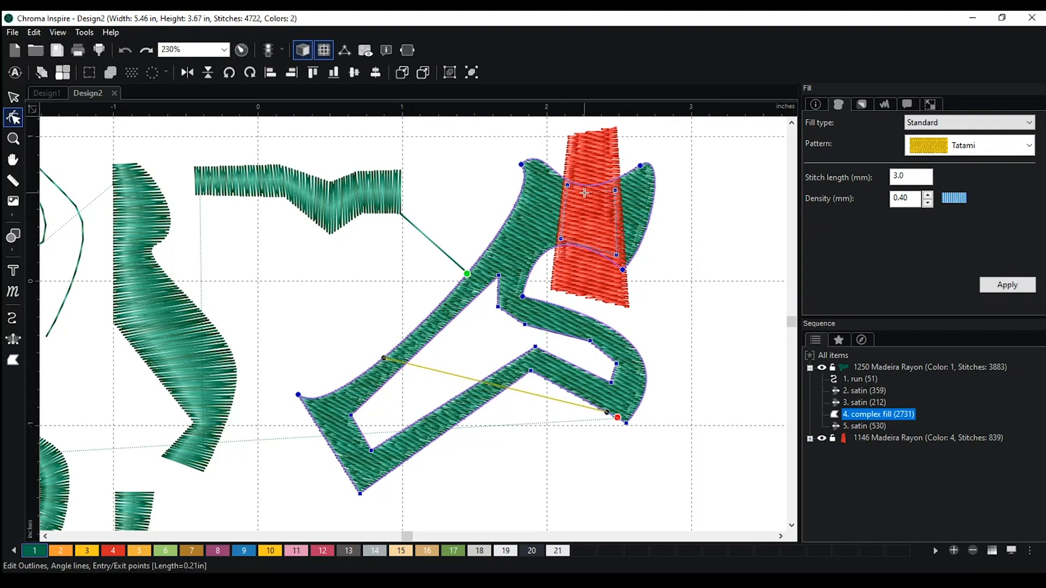
key("Return")
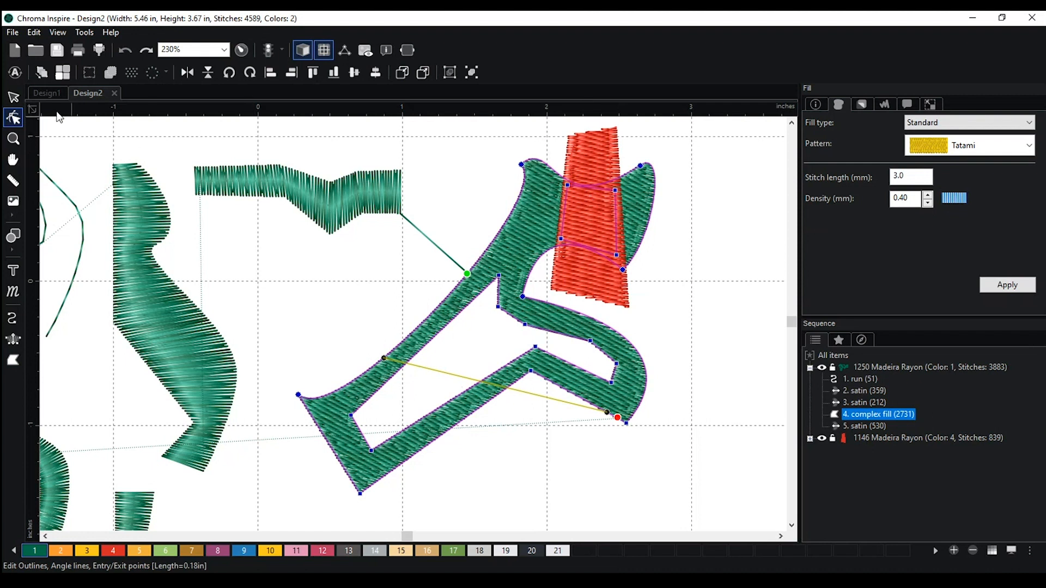
Select the red fill, shift it slightly over the green fill's new hole, and deselect it.
left_click(13, 97)
left_click(604, 150)
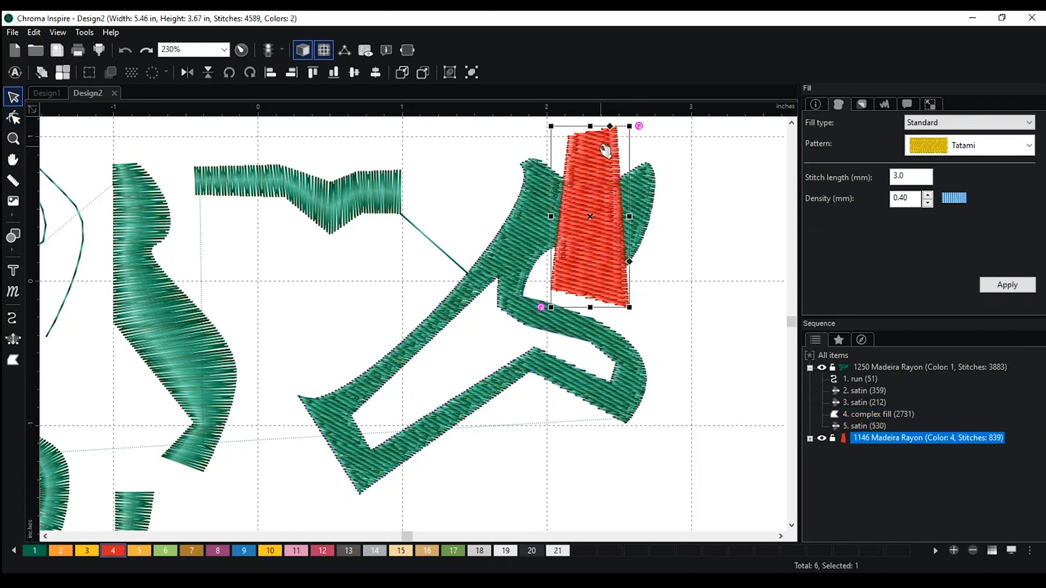
left_click_drag(605, 151, 599, 171)
left_click(727, 370)
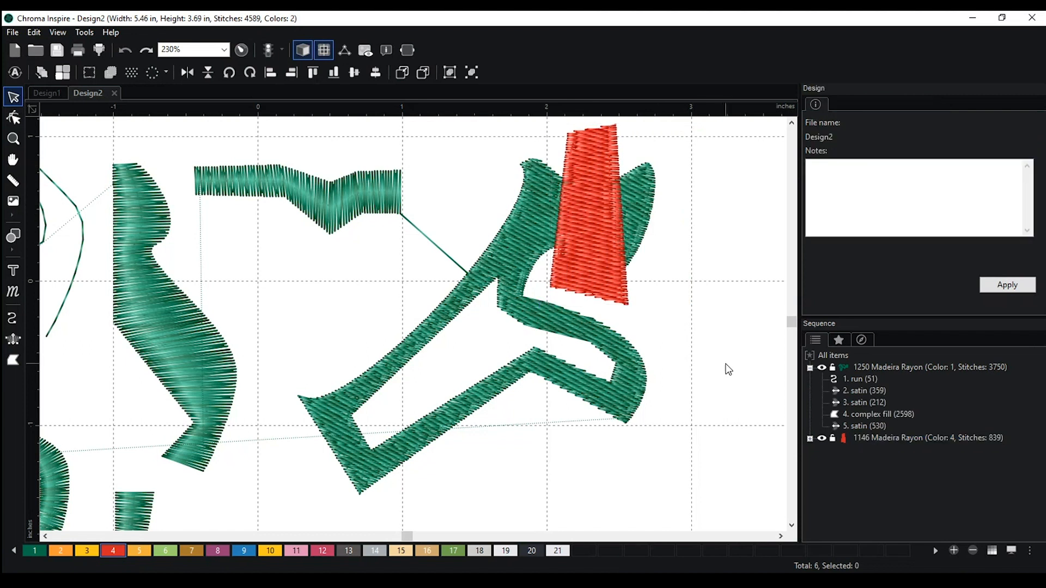
Open the green complex fill for outline editing and swing its angle line's right end up across the lower lobe, then to the lobe's outer edge.
scroll(721, 358, "down", 2)
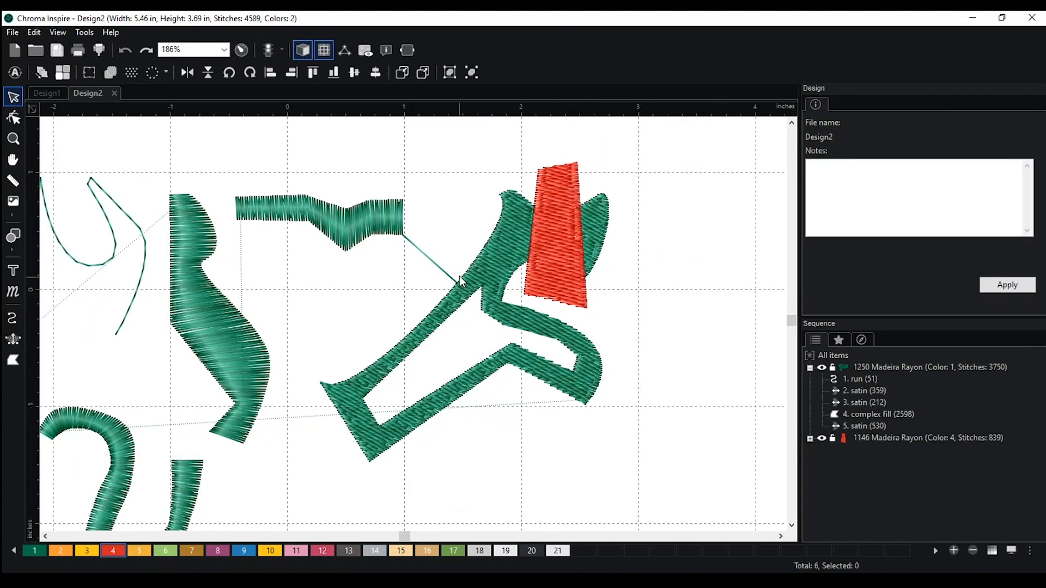
left_click(508, 248)
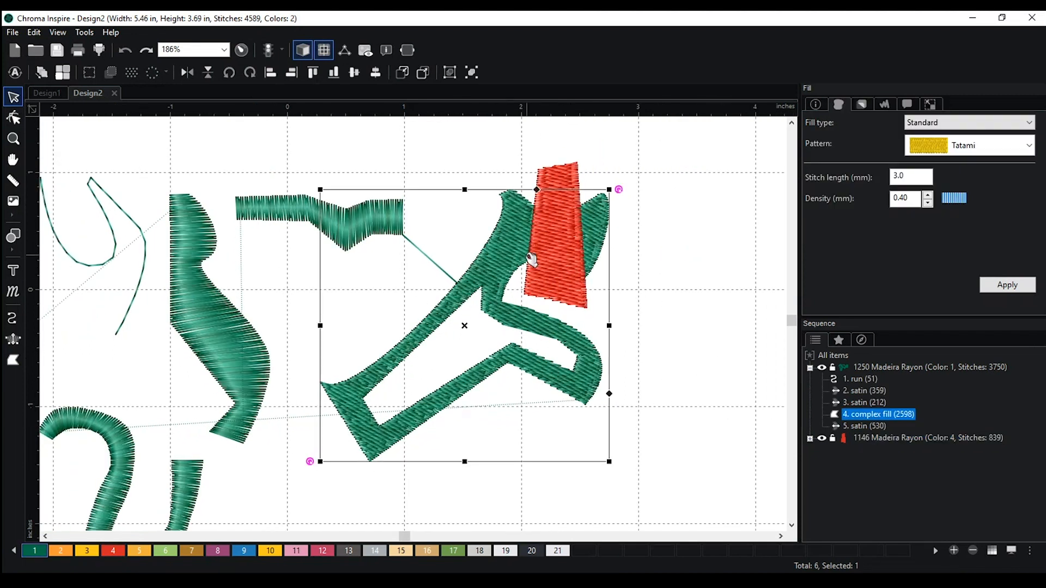
left_click(14, 117)
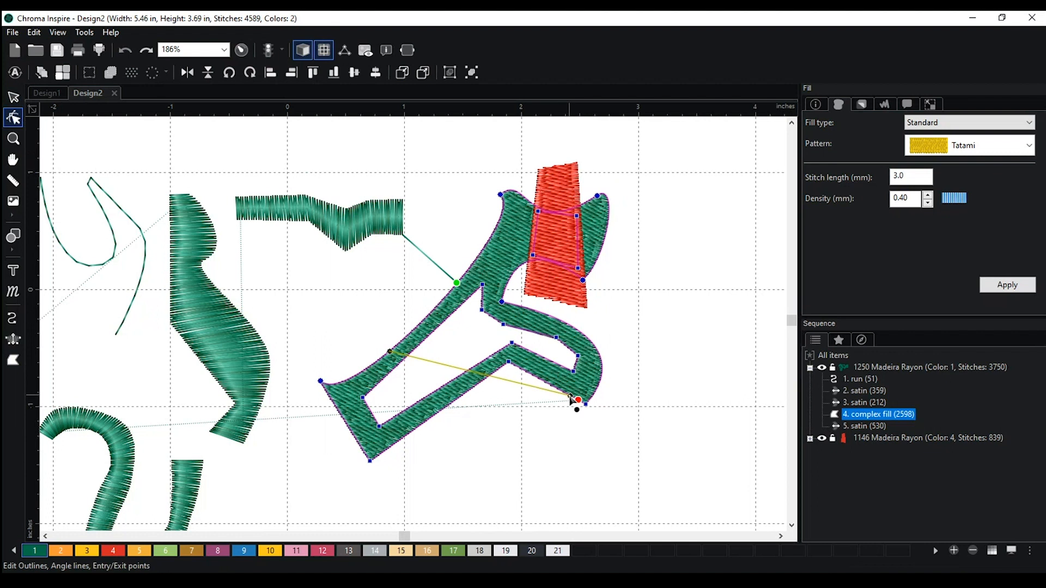
left_click_drag(569, 395, 561, 323)
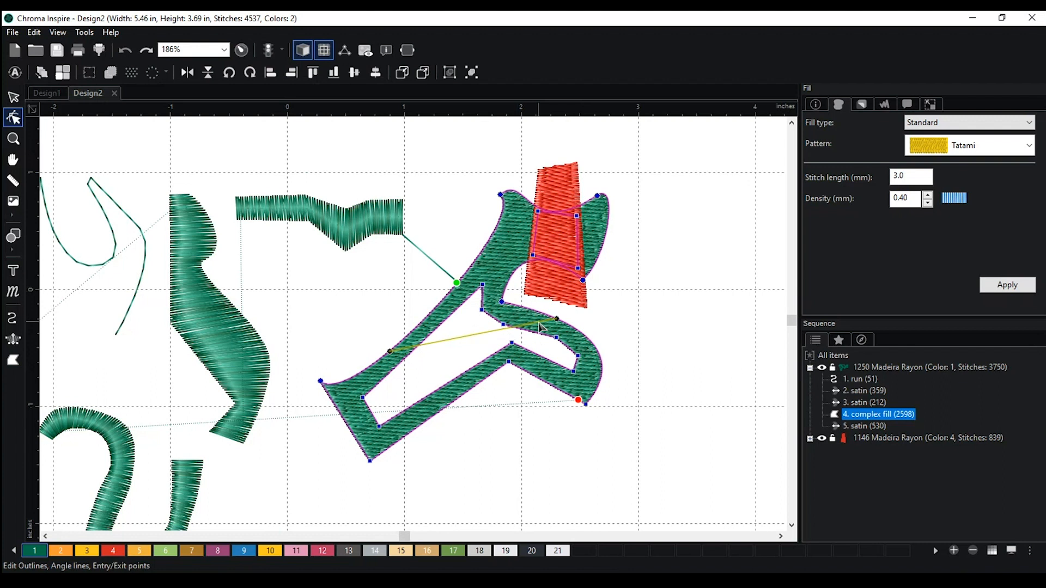
left_click_drag(556, 319, 601, 378)
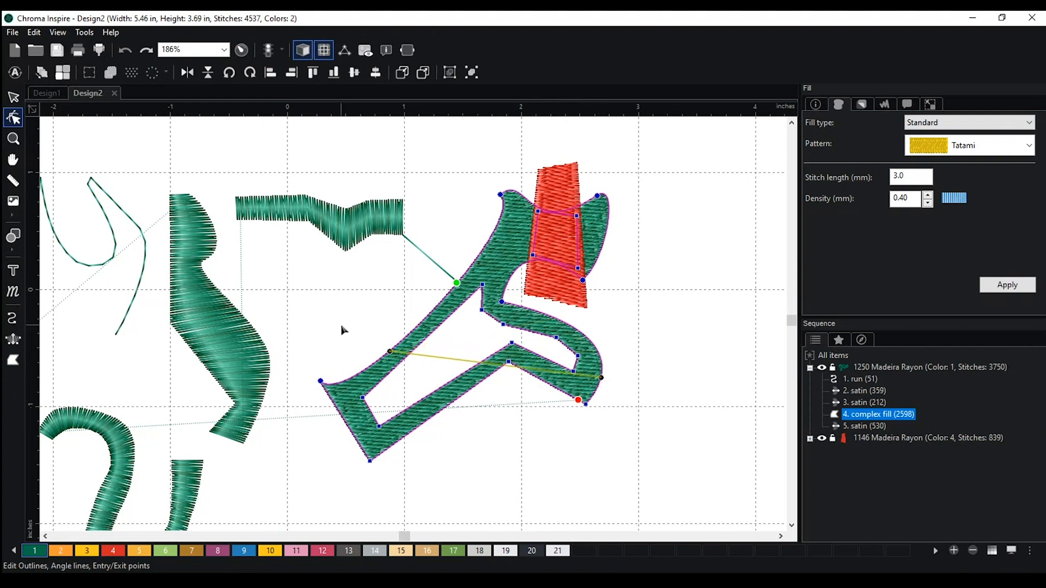
Move the angle line's upper end just above the green entry point and its lower end onto the underside for steep stitches.
left_click_drag(389, 352, 477, 260)
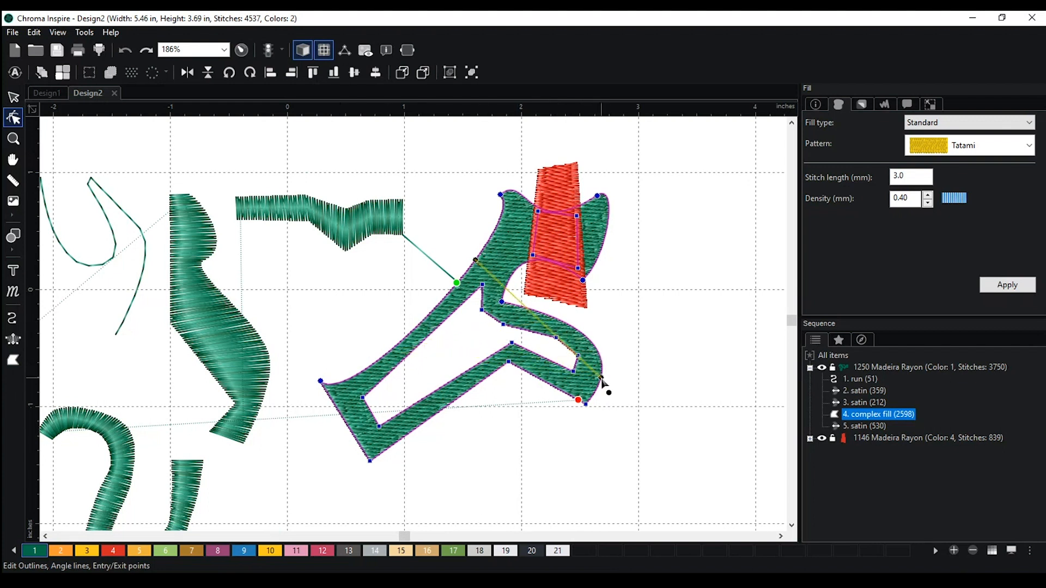
left_click_drag(601, 378, 530, 373)
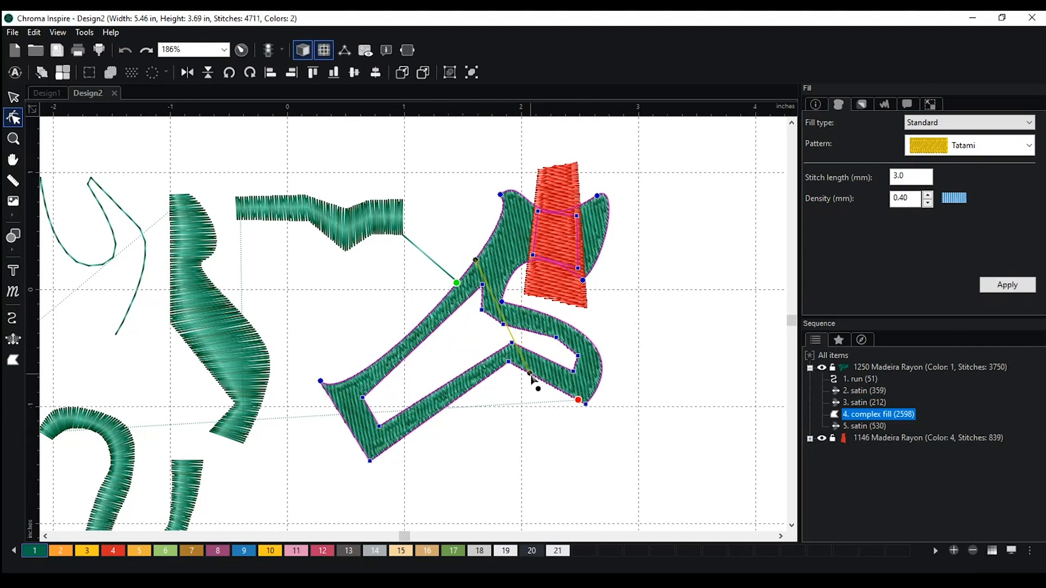
left_click_drag(530, 376, 472, 389)
left_click(493, 305)
Turn the red fill's angle line vertical by moving its ends to the shape's top and bottom edges, and deselect the shape.
left_click(560, 231)
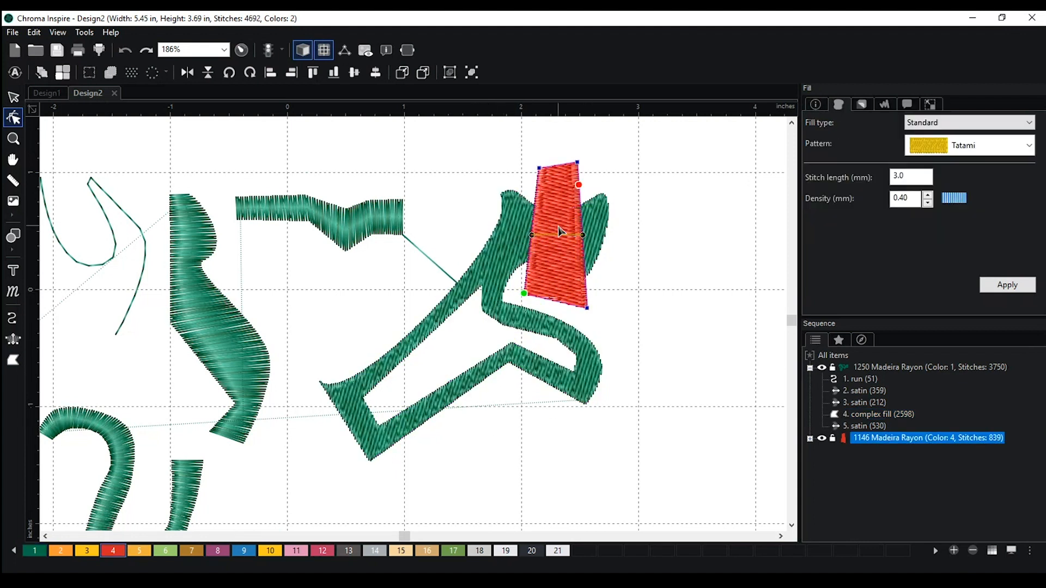
left_click_drag(531, 236, 558, 170)
left_click_drag(583, 236, 555, 290)
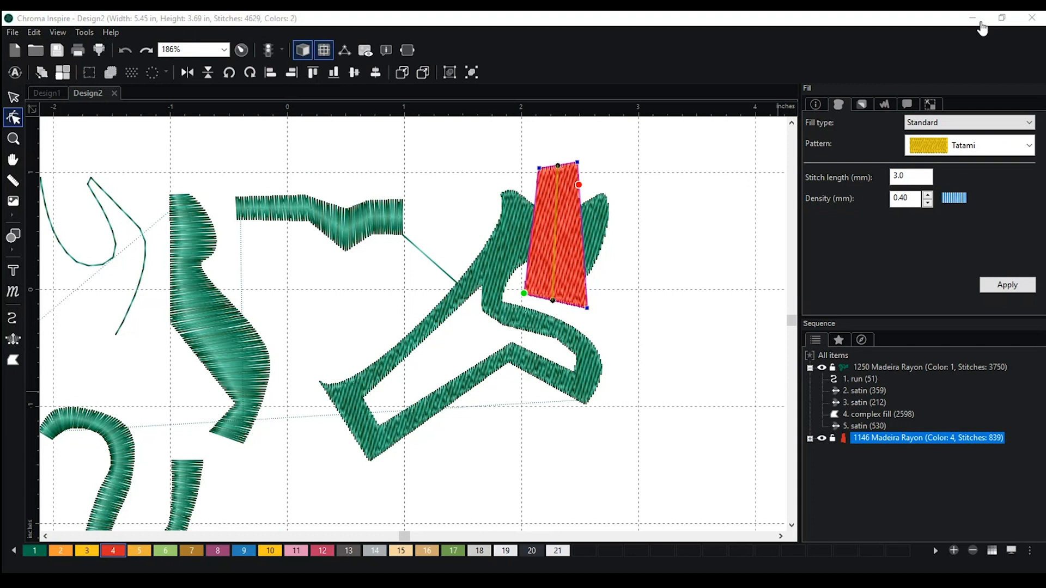
scroll(667, 383, "down", 2)
left_click(662, 371)
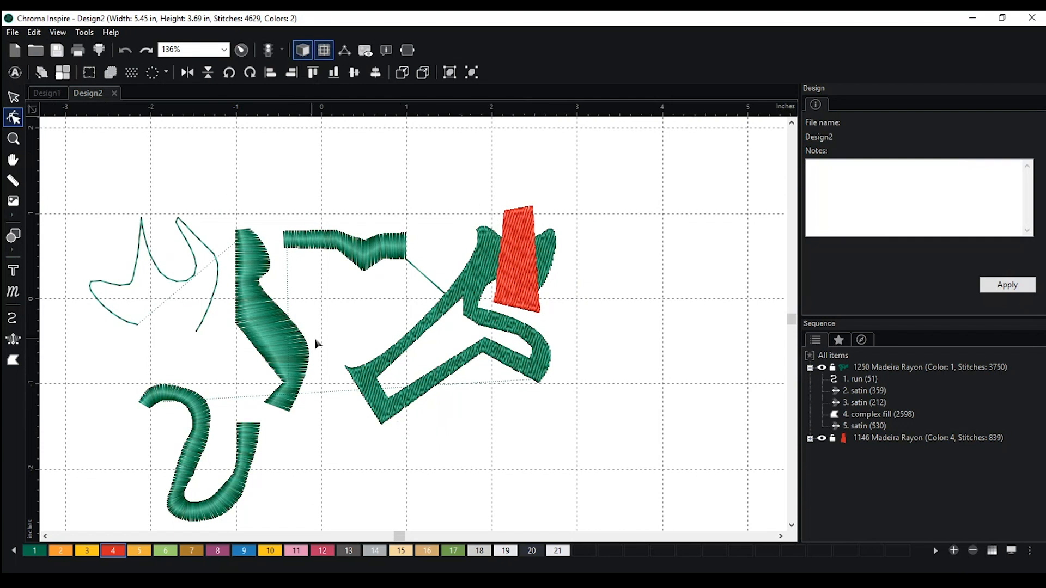
left_click(371, 254)
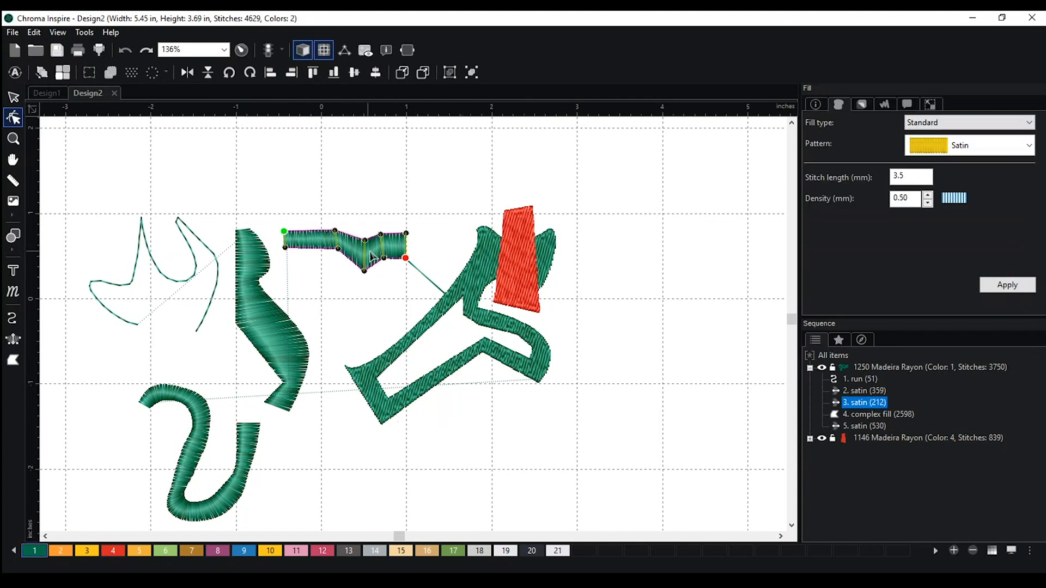
right_click(408, 234)
left_click(396, 195)
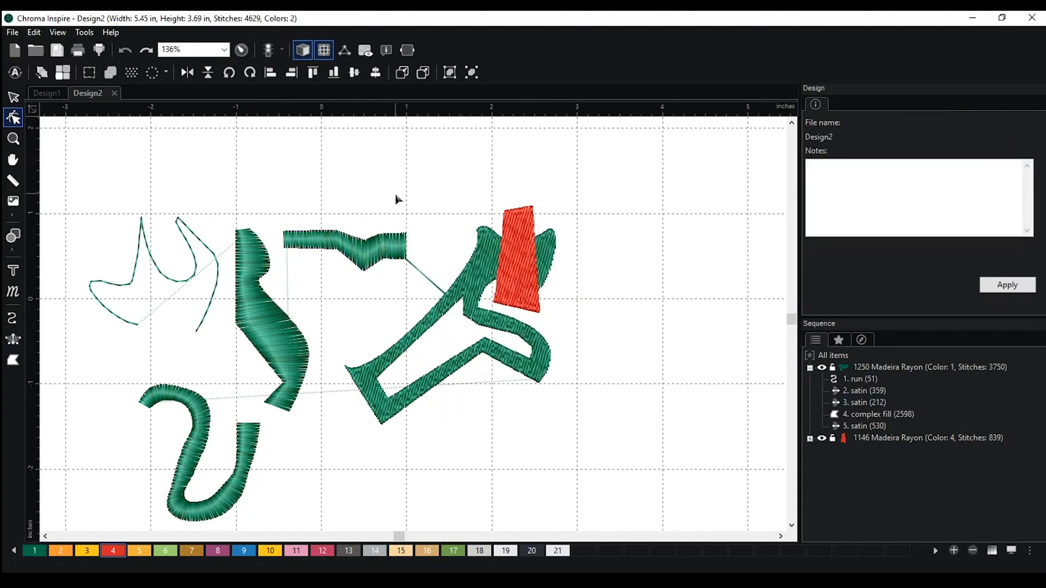
Create a new blank design and draw a circle outline about 1.09 in across with the Ellipse tool.
left_click(13, 34)
left_click(27, 47)
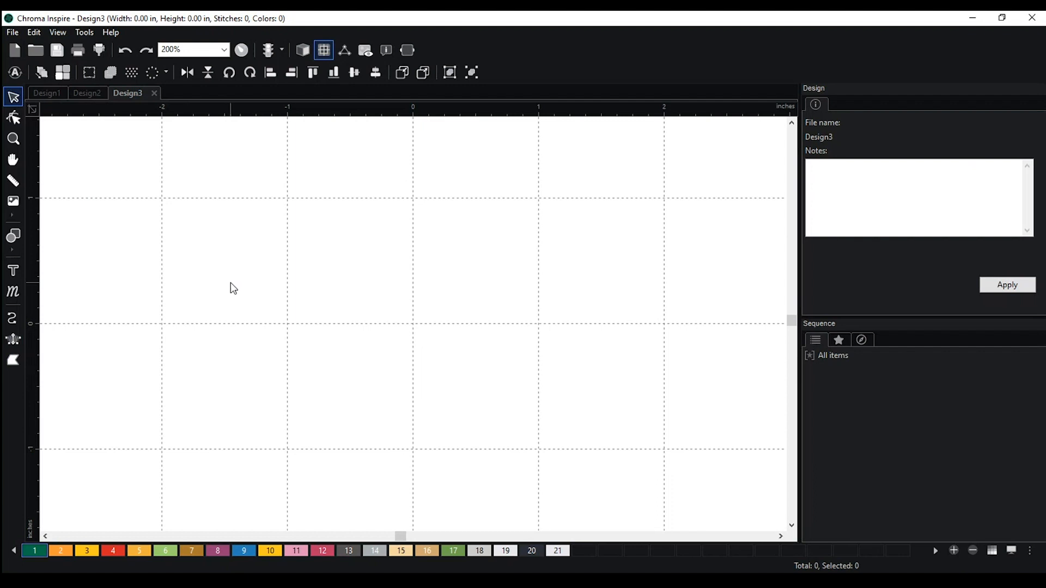
left_click(16, 251)
left_click(34, 290)
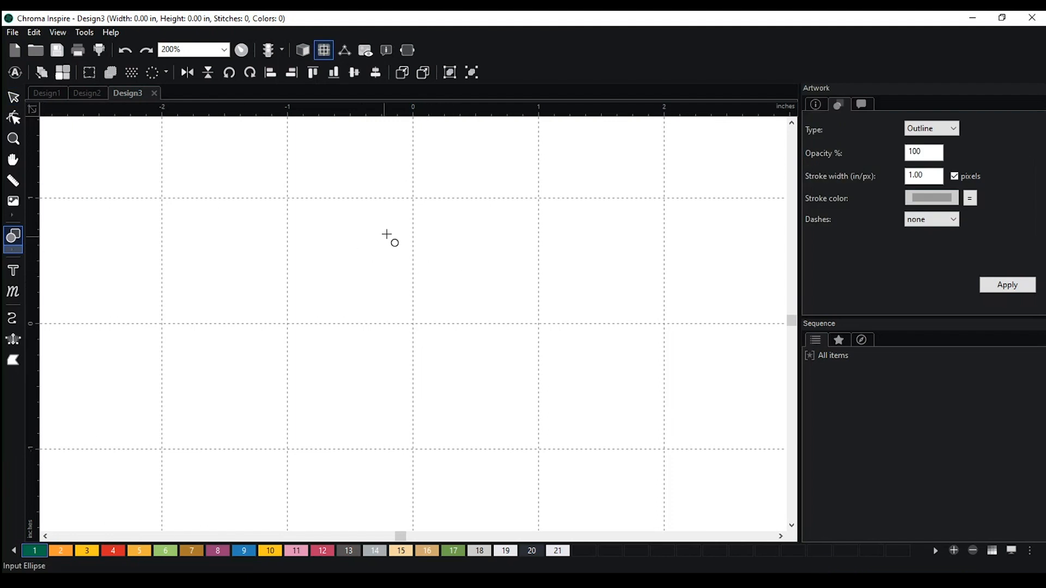
left_click_drag(393, 224, 272, 363)
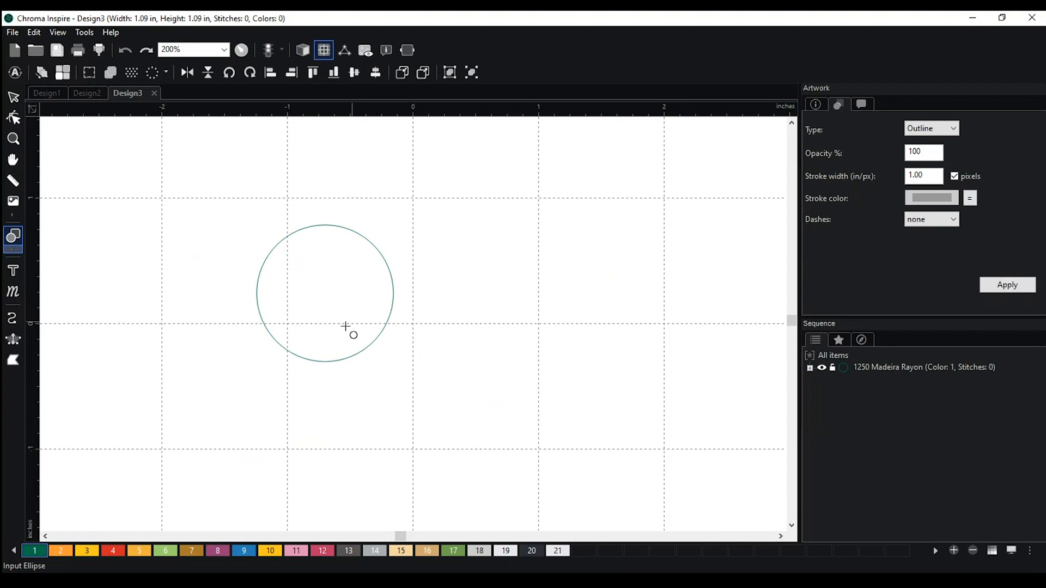
Draw a tall, narrow ellipse outline to the right of the circle and select the circle.
left_click_drag(606, 227, 532, 390)
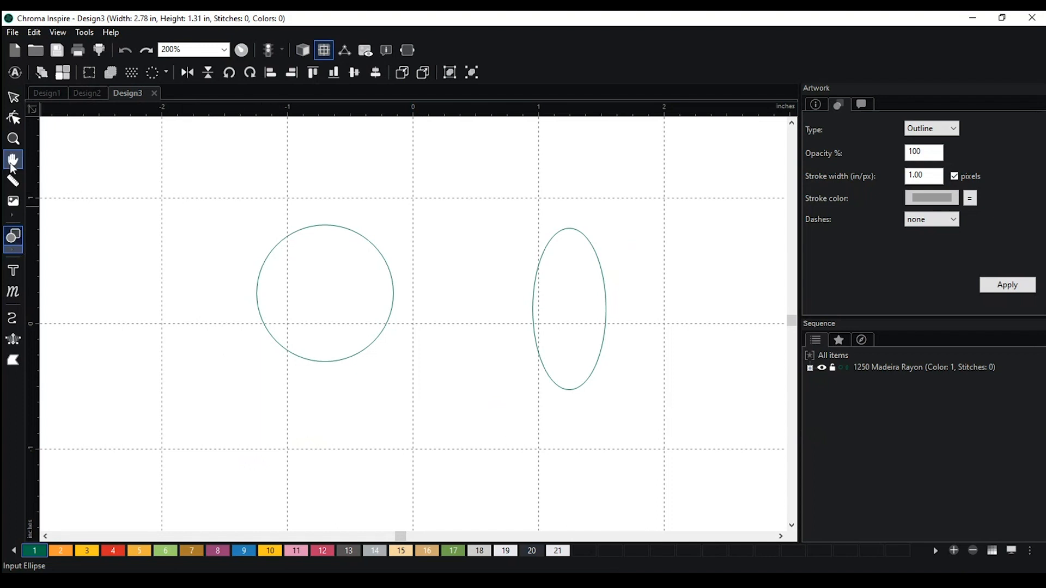
left_click(14, 97)
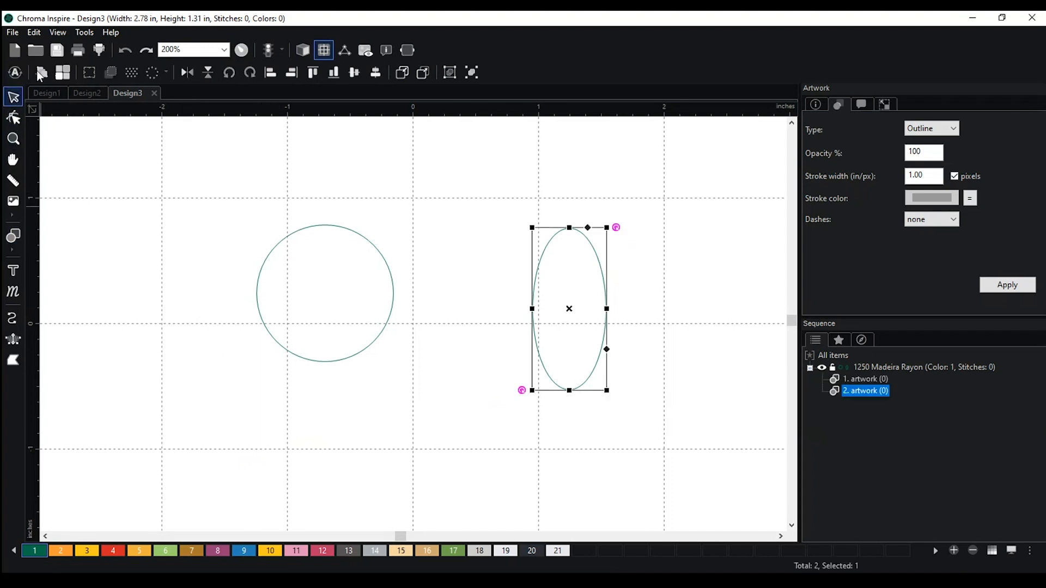
left_click(393, 285)
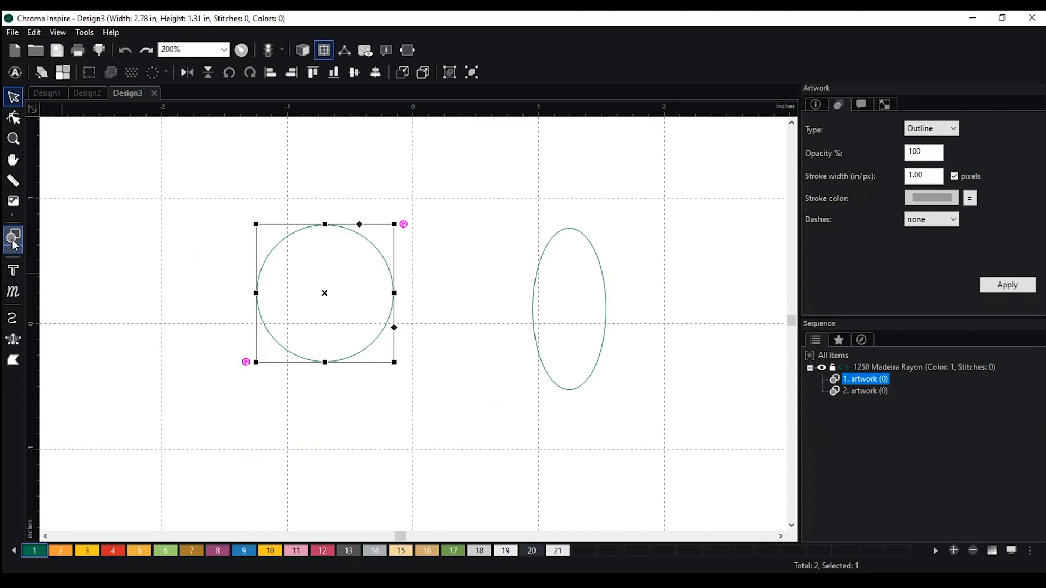
Auto-digitize the selected circle into a run stitch, turn on the realistic stitch view, and move the stitched circle up between the two outlines.
left_click(14, 72)
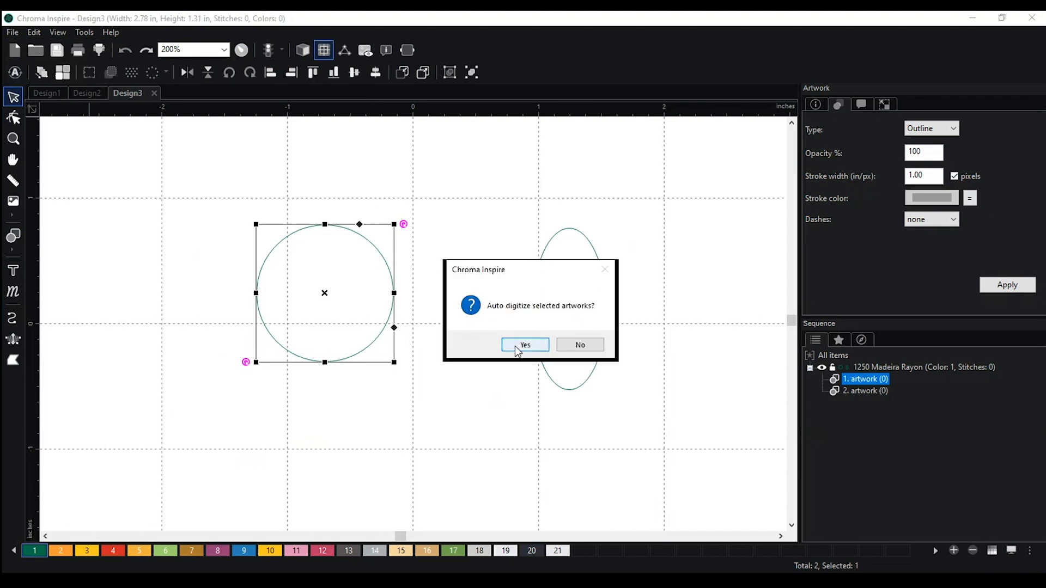
left_click(515, 345)
left_click(304, 50)
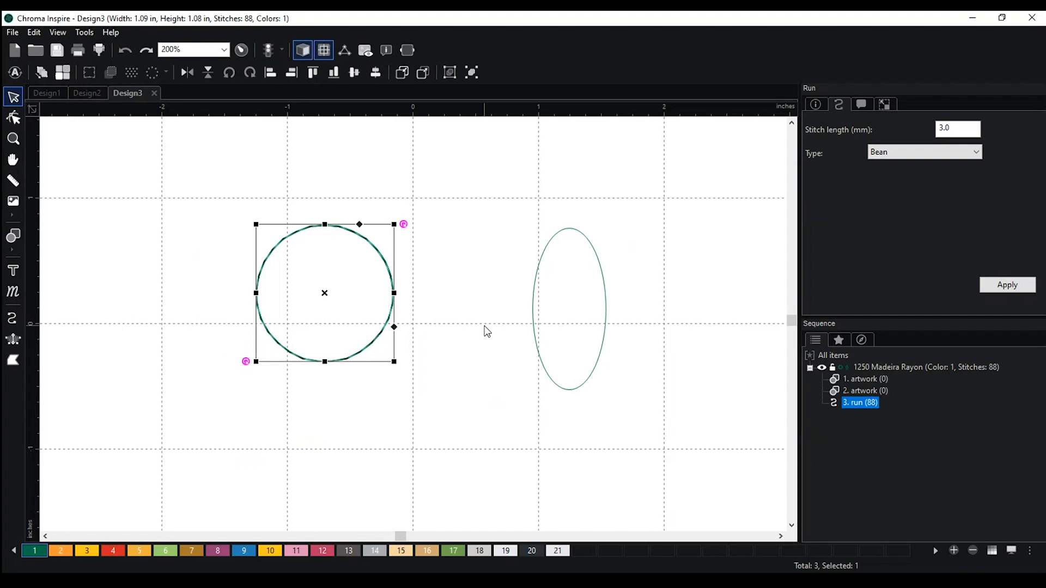
left_click(460, 307)
left_click_drag(386, 263, 500, 199)
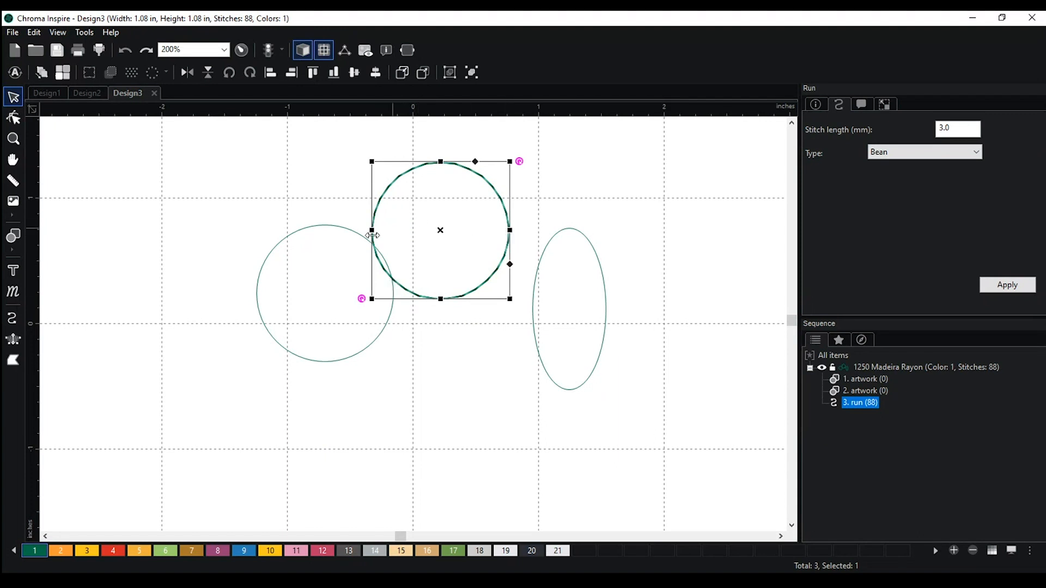
Draw a small circle below the stitched circle and a tall, narrow ellipse beyond the existing one with the Ellipse tool.
left_click(13, 236)
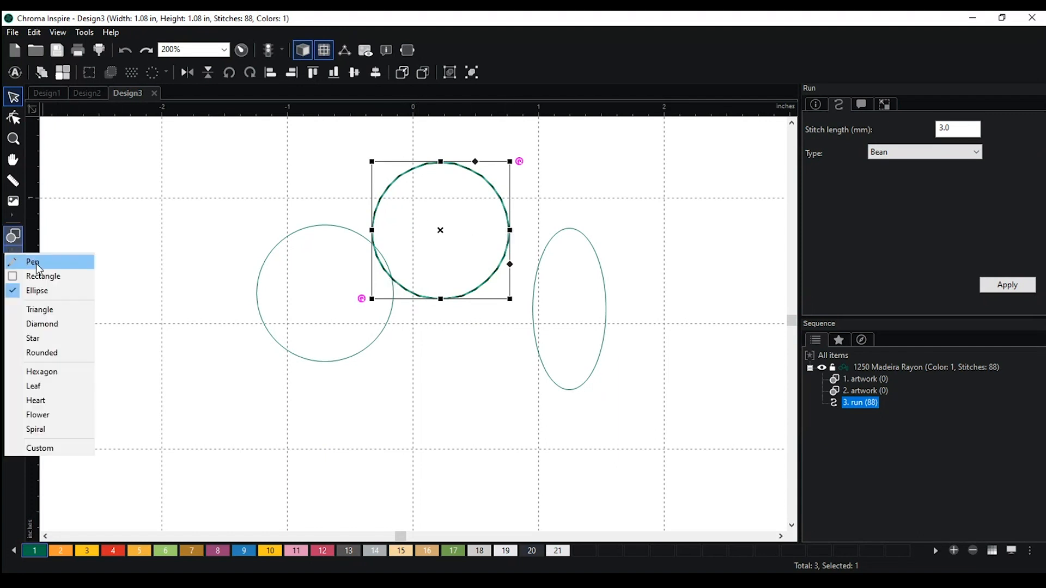
left_click(46, 295)
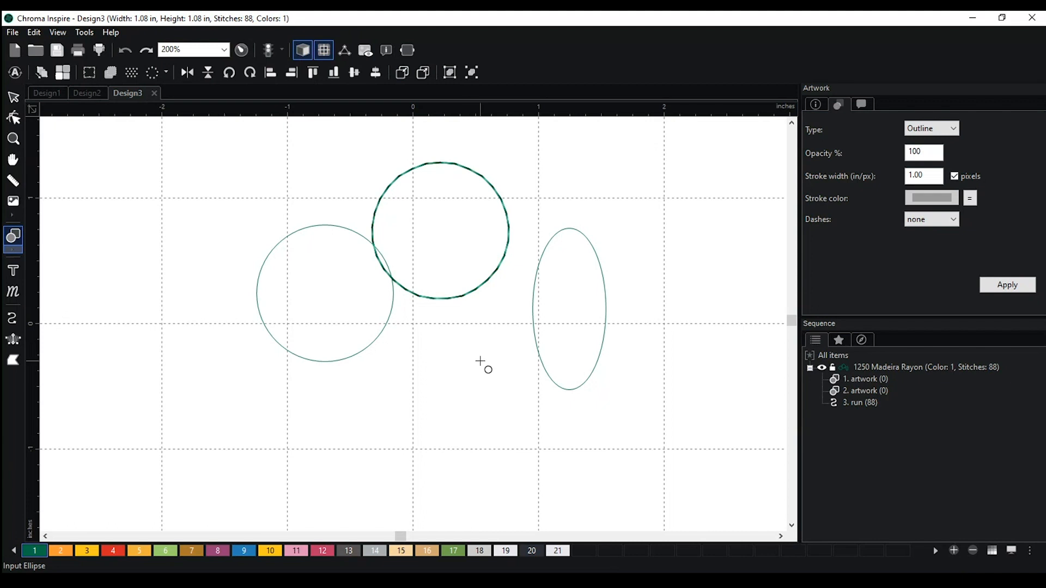
left_click_drag(482, 356, 472, 420)
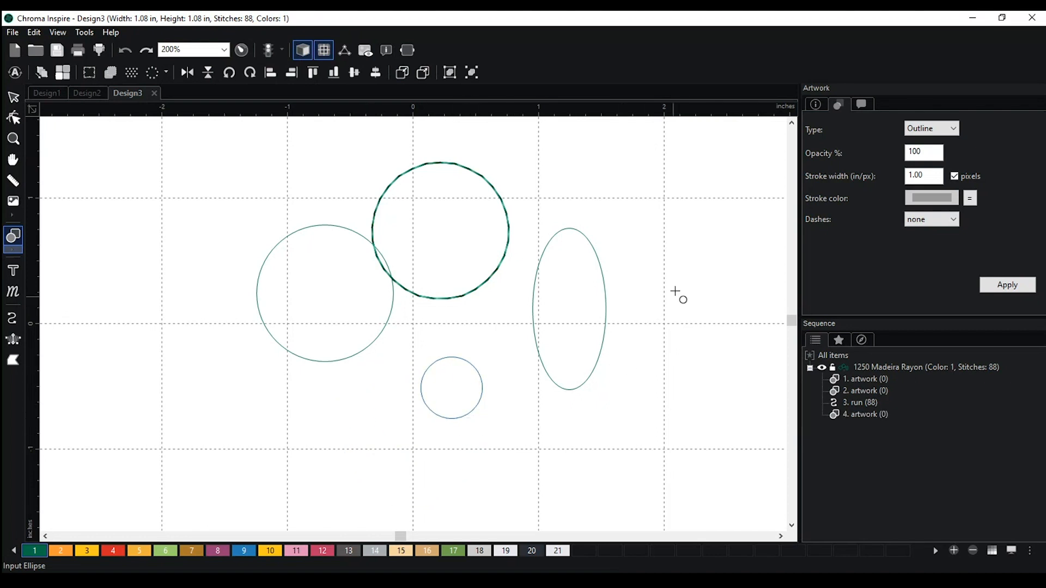
left_click_drag(690, 233, 635, 362)
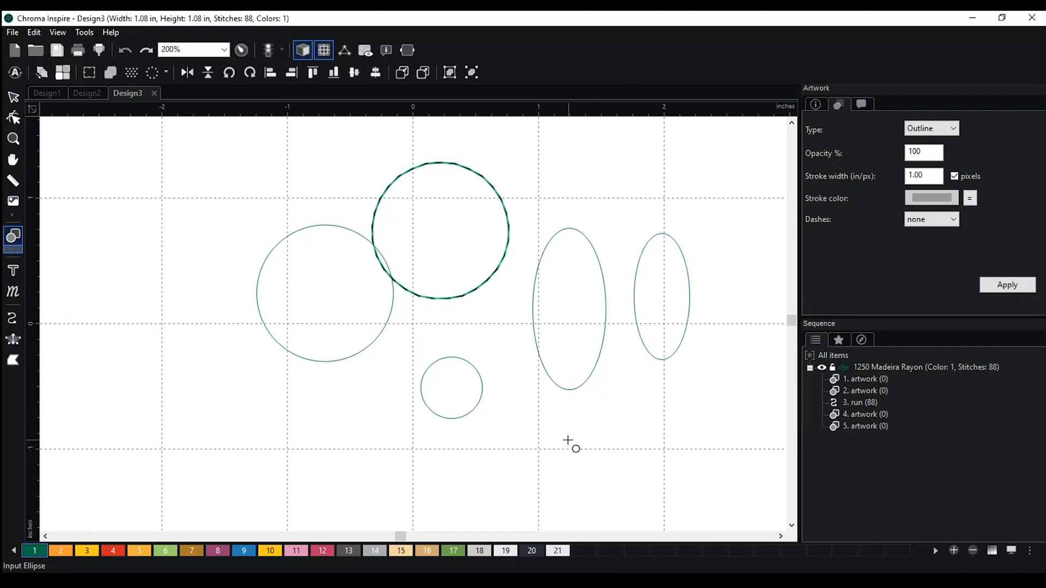
Move the newest narrow ellipse slightly upward and change its artwork type to Fill.
left_click(15, 98)
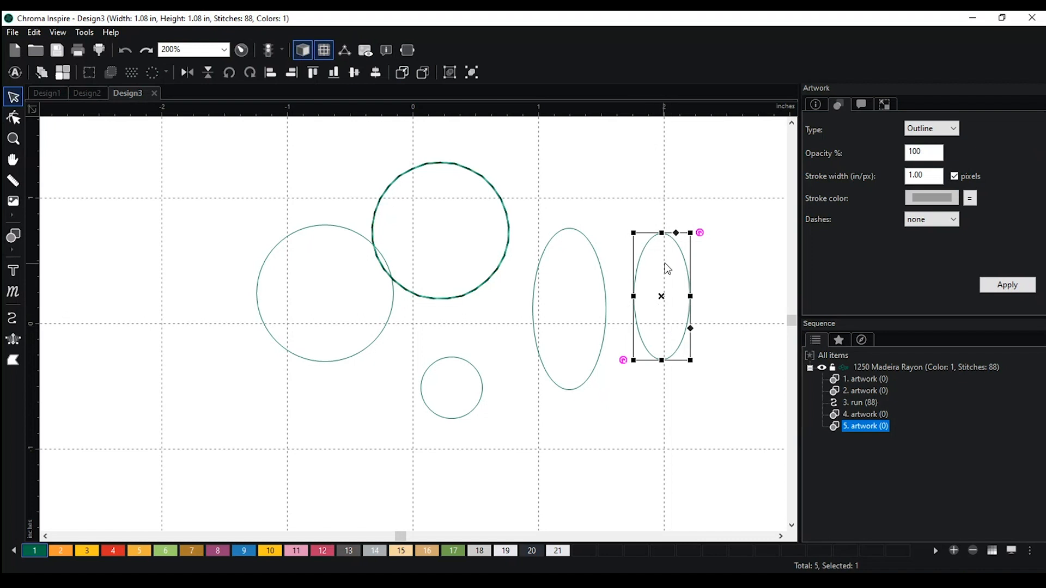
left_click_drag(687, 251, 685, 220)
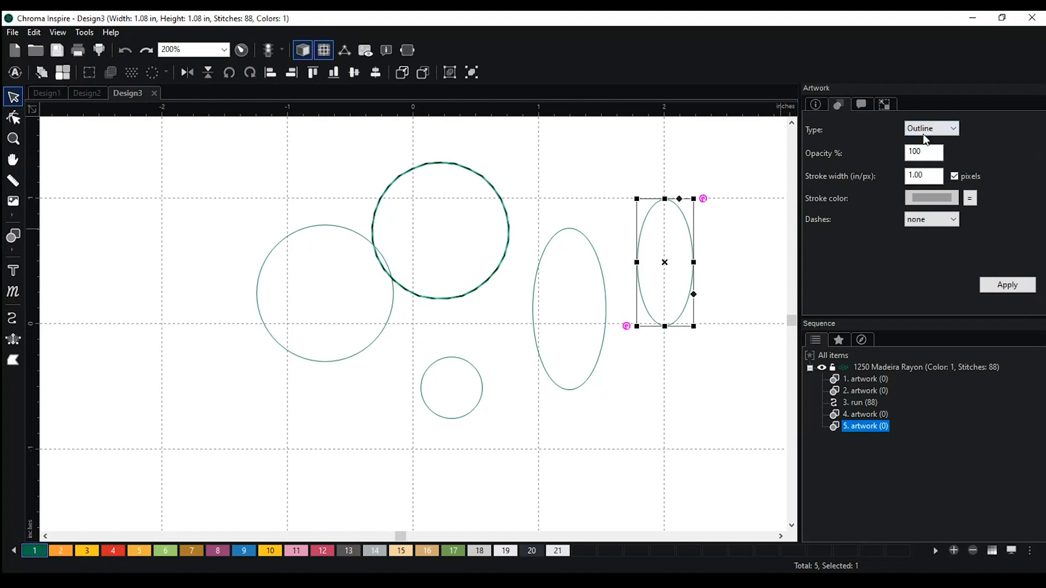
left_click(949, 131)
left_click(946, 149)
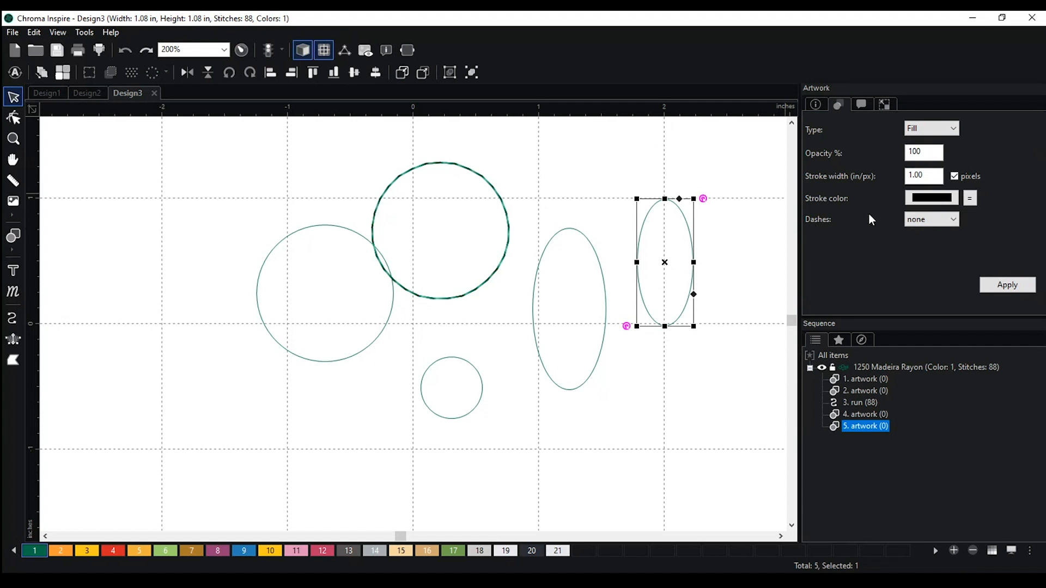
left_click(1008, 284)
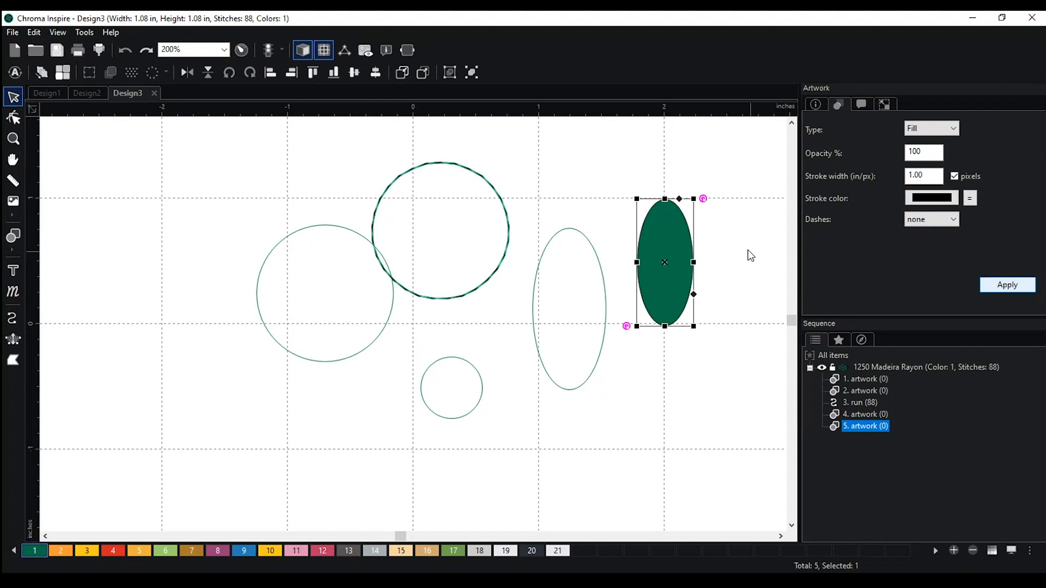
Set the filled ellipse's stroke width to 5 pixels and match its stroke color to the fill color.
key("h")
left_click_drag(742, 245, 679, 278)
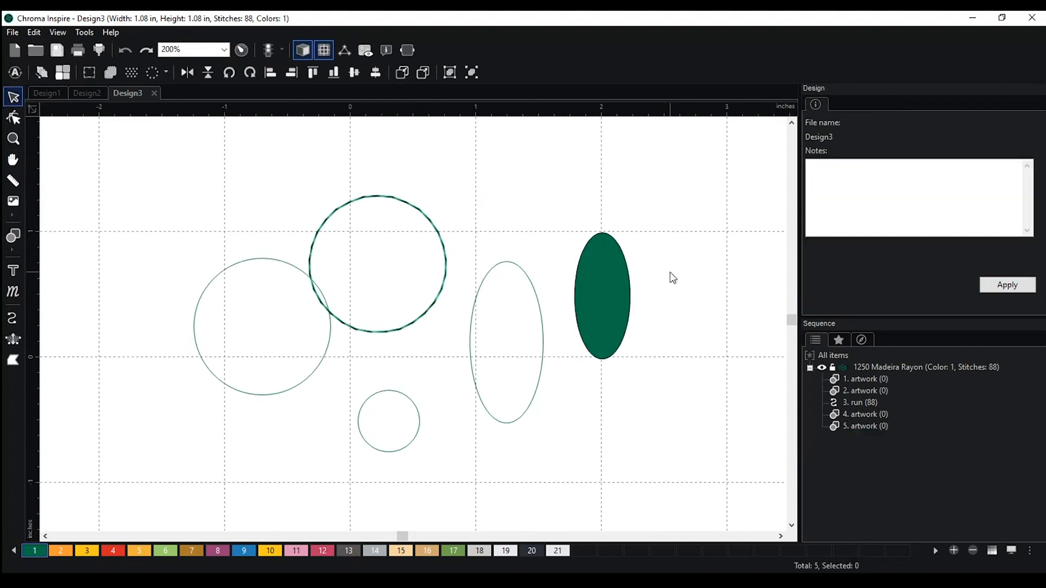
scroll(672, 276, "up", 5)
key("space")
left_click_drag(630, 223, 471, 249)
scroll(735, 280, "up", 5)
key("space")
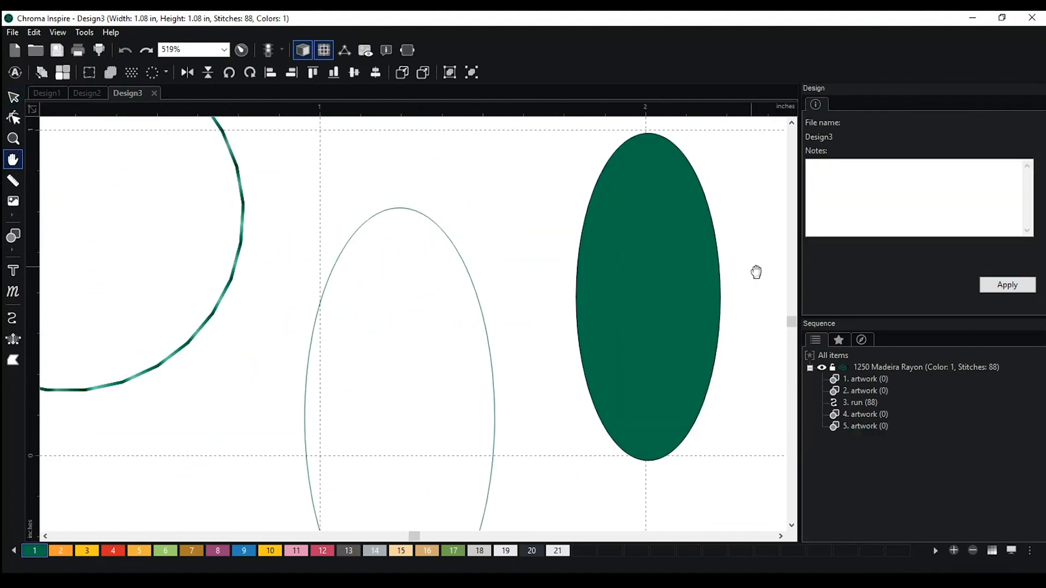
left_click_drag(749, 272, 609, 285)
left_click(539, 268)
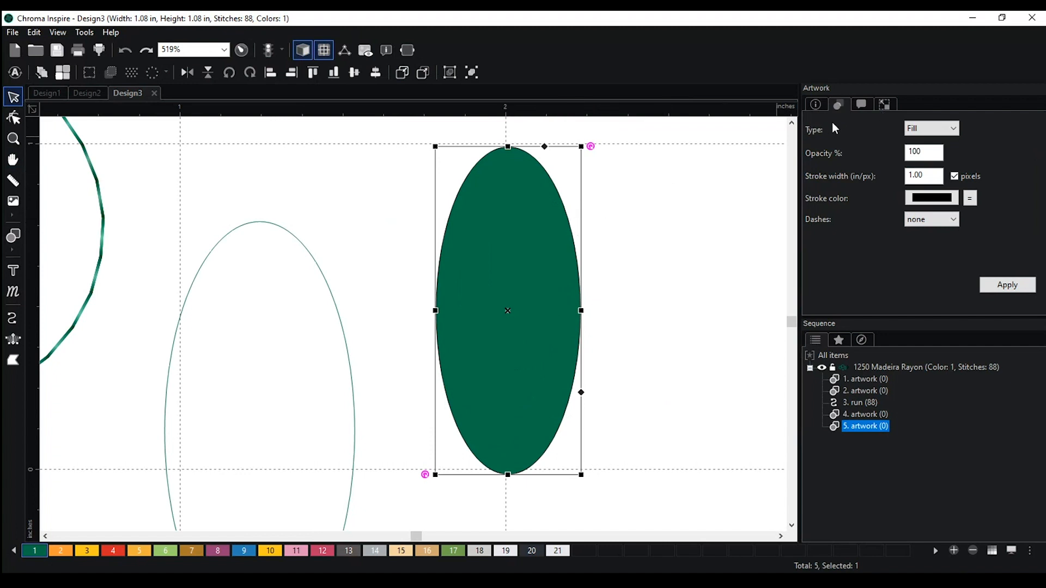
left_click(920, 125)
left_click(928, 143)
left_click(925, 151)
left_click_drag(938, 175, 861, 179)
type("5")
left_click(1005, 284)
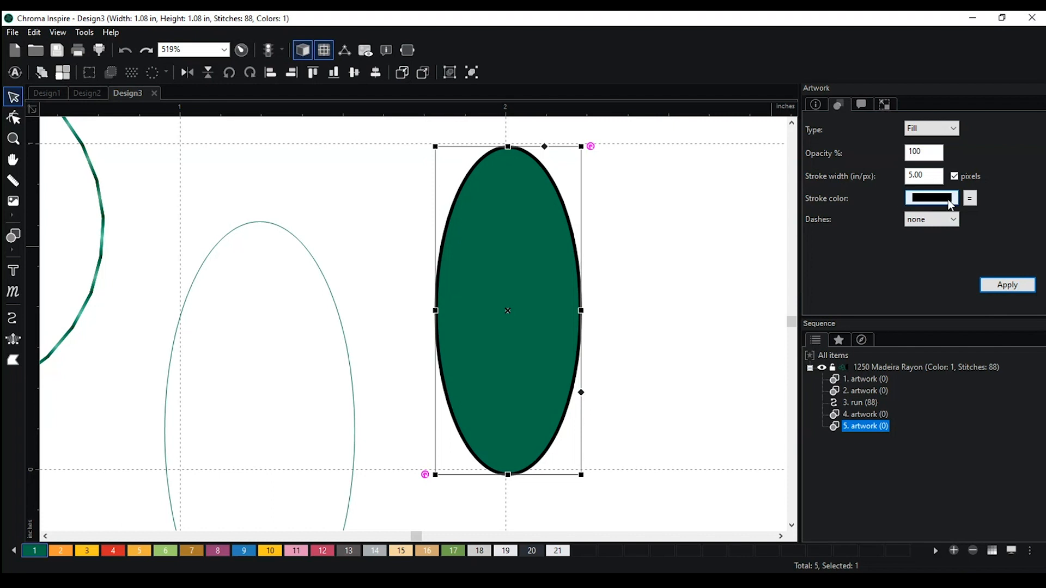
left_click(970, 199)
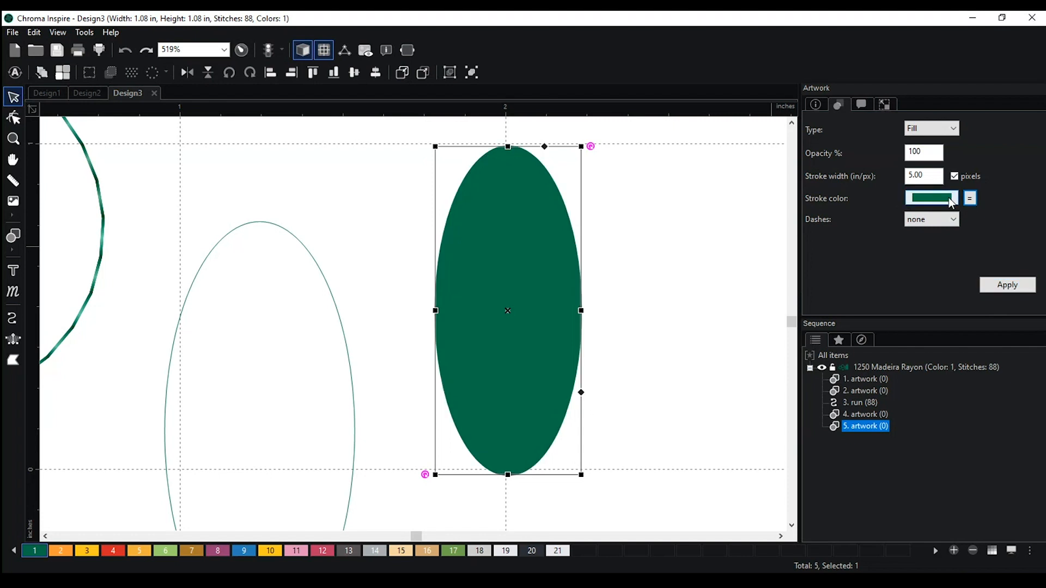
Auto-digitize the filled ellipse and move the stitched copy beside it, to the right of the artwork.
scroll(677, 293, "down", 1)
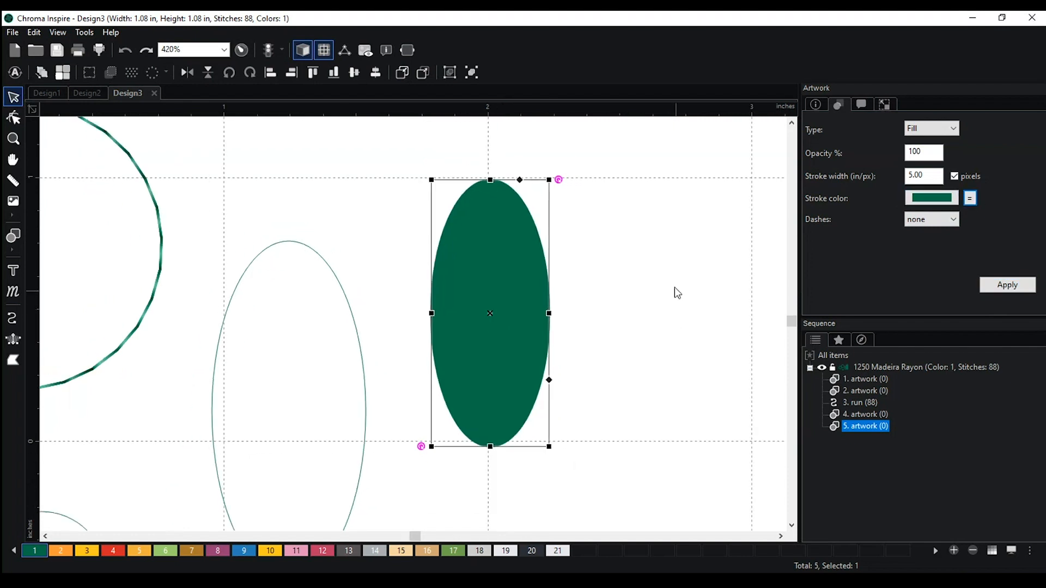
left_click(15, 72)
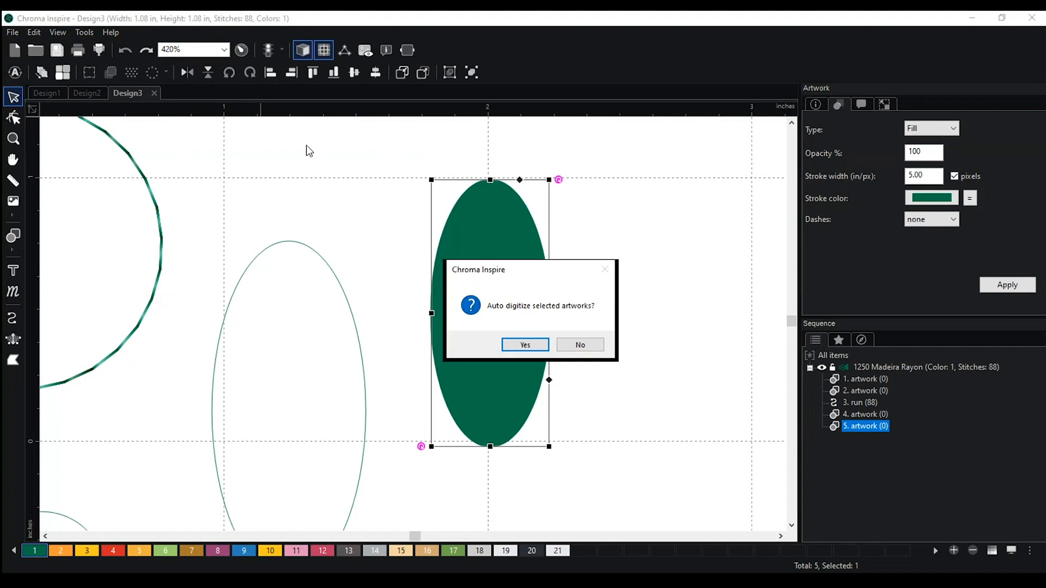
left_click(538, 343)
left_click_drag(528, 252, 665, 312)
scroll(670, 309, "down", 1)
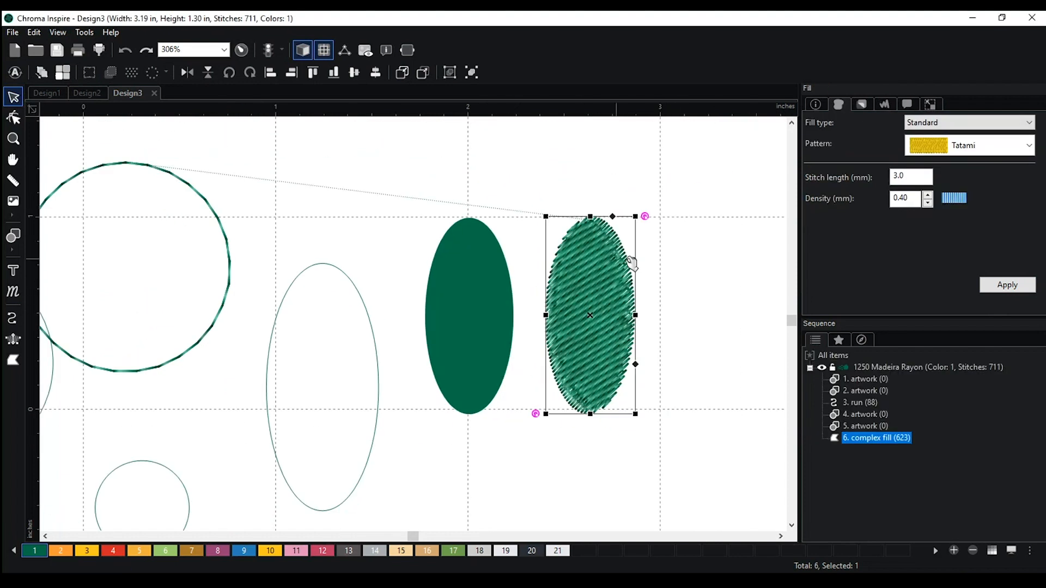
scroll(607, 299, "up", 2)
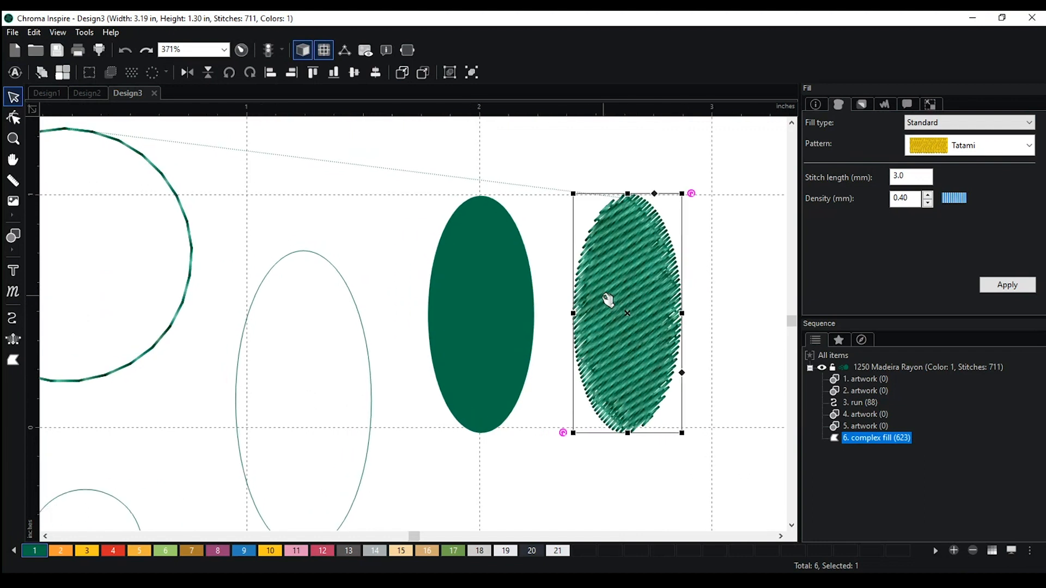
Change the larger ellipse outline to the Fill type and set its stroke width to 8 pixels.
left_click(502, 253)
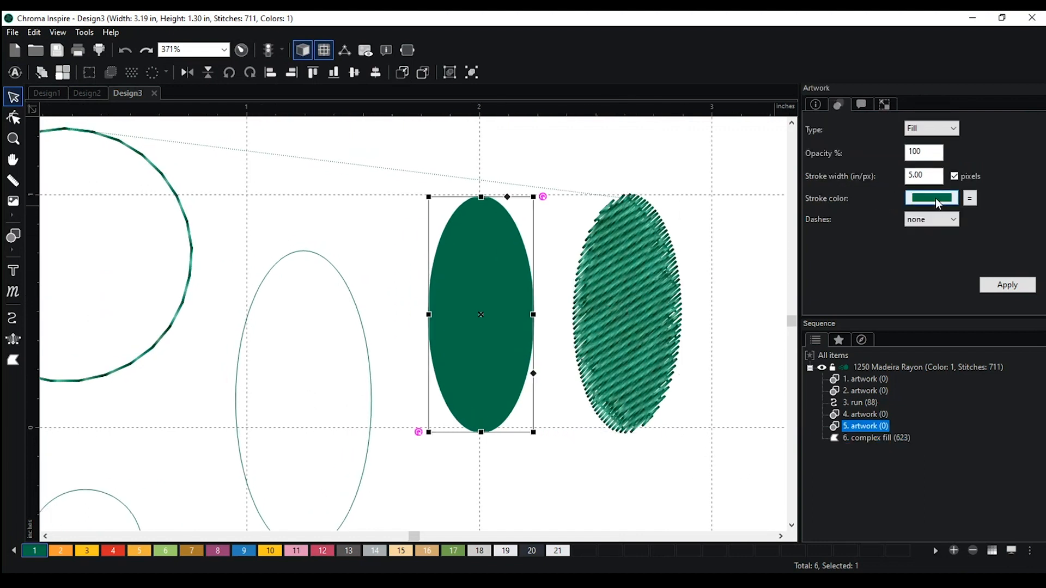
left_click(348, 292)
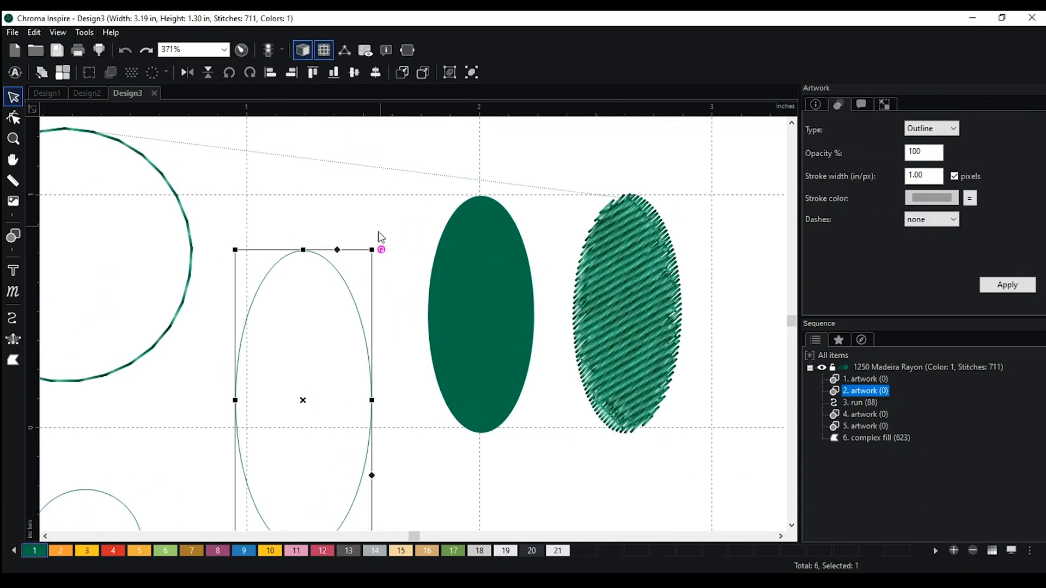
left_click(950, 128)
left_click(941, 146)
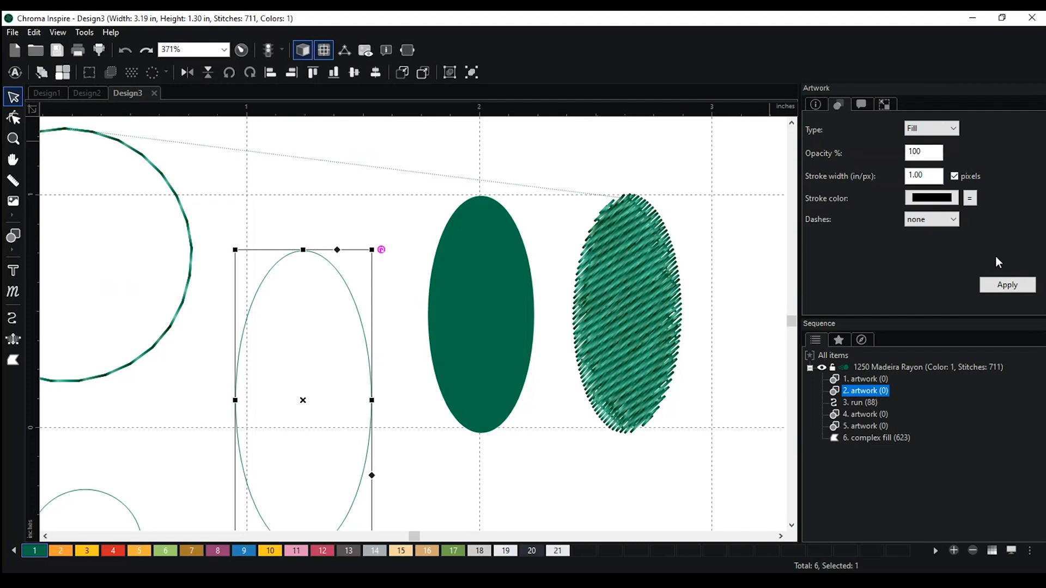
left_click(1007, 285)
left_click_drag(938, 178, 857, 170)
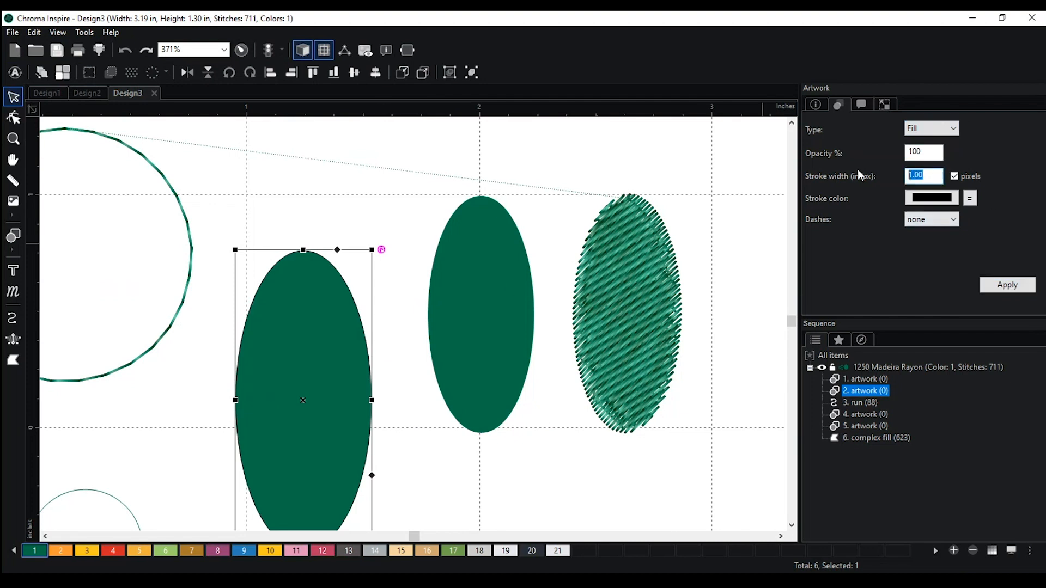
type("8")
key("Return")
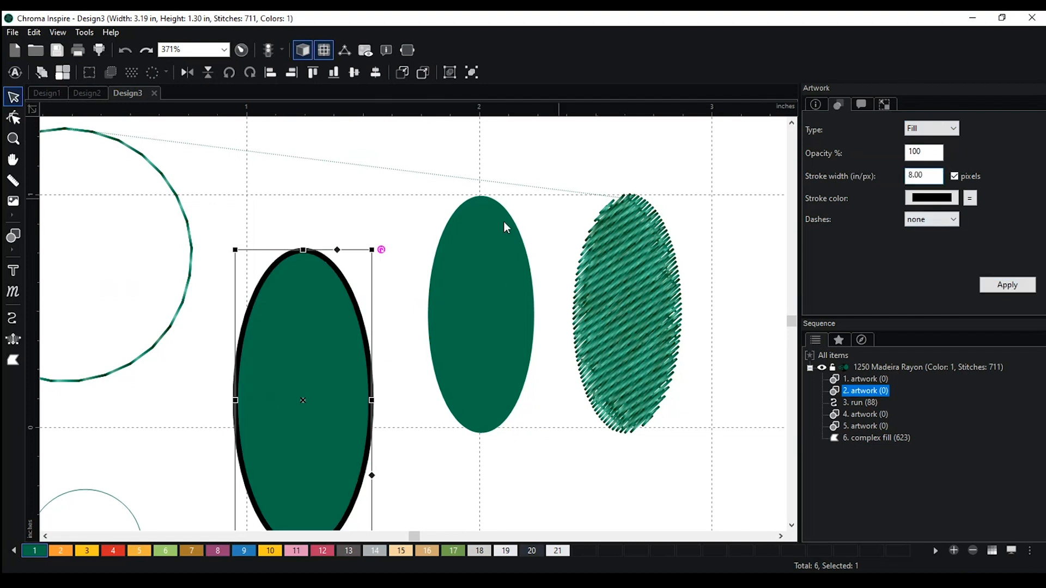
Auto-digitize the black-bordered ellipse and deselect the resulting stitches.
scroll(327, 280, "down", 2)
left_click(16, 73)
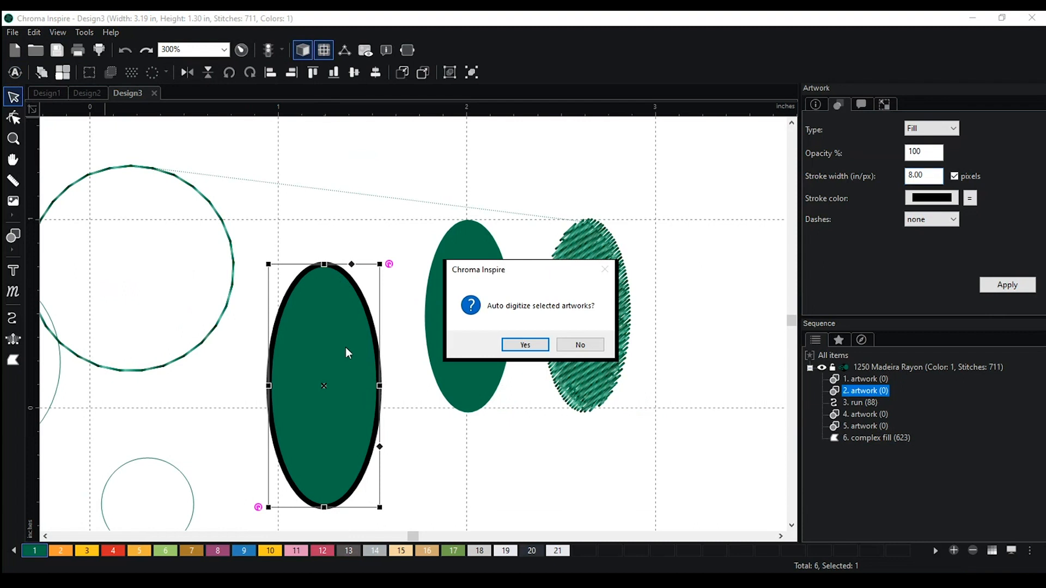
left_click(518, 344)
left_click(514, 499)
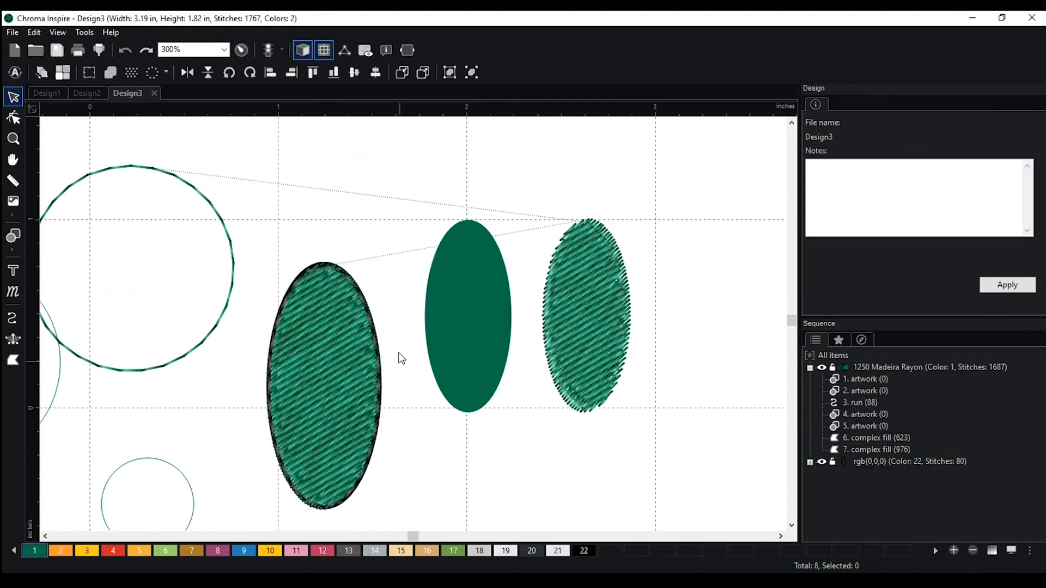
Move the newly digitized fill to the right of the other stitched ellipse, then pull the black run outline off the artwork and delete it.
left_click(367, 299)
left_click_drag(367, 299, 409, 236)
left_click_drag(386, 270, 733, 325)
left_click_drag(364, 304, 397, 172)
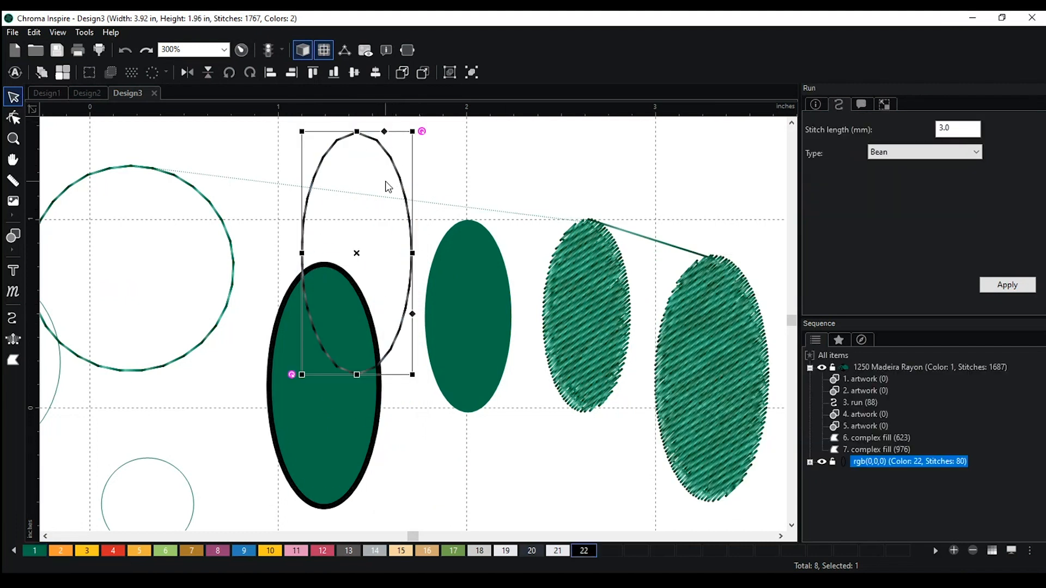
key("Delete")
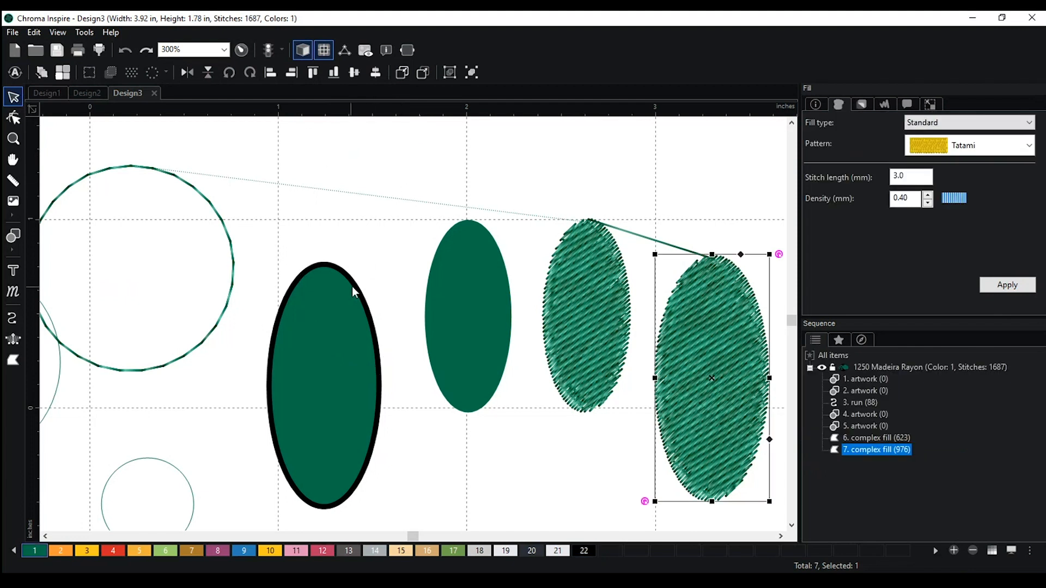
scroll(379, 326, "down", 2)
left_click(376, 324)
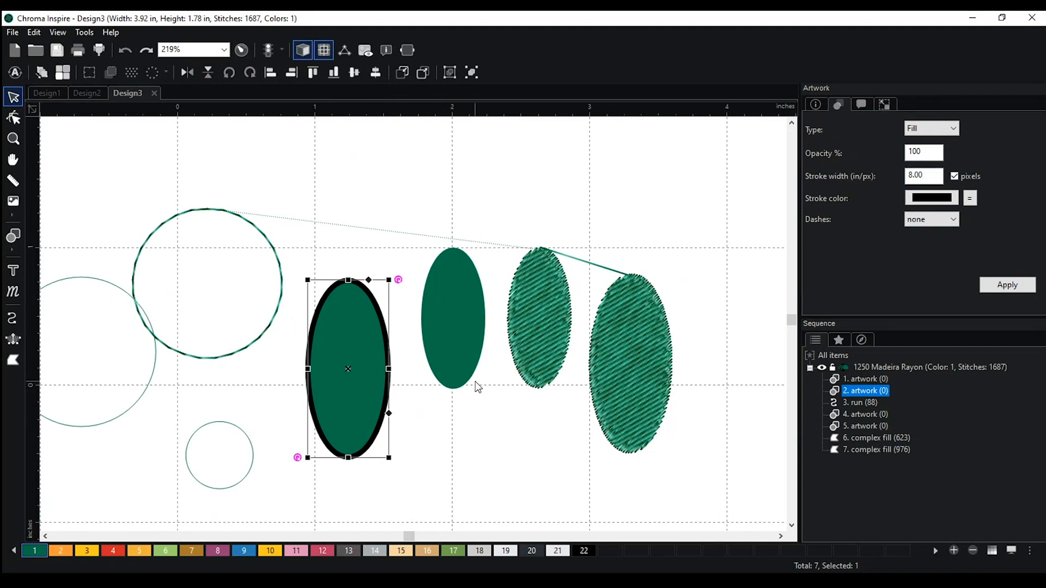
scroll(478, 388, "down", 2)
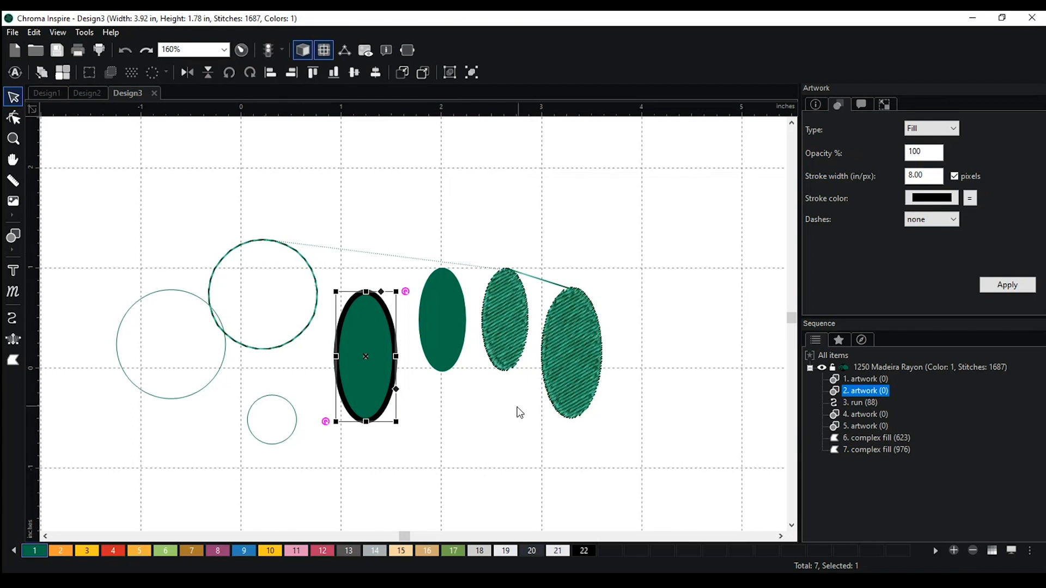
left_click(496, 416)
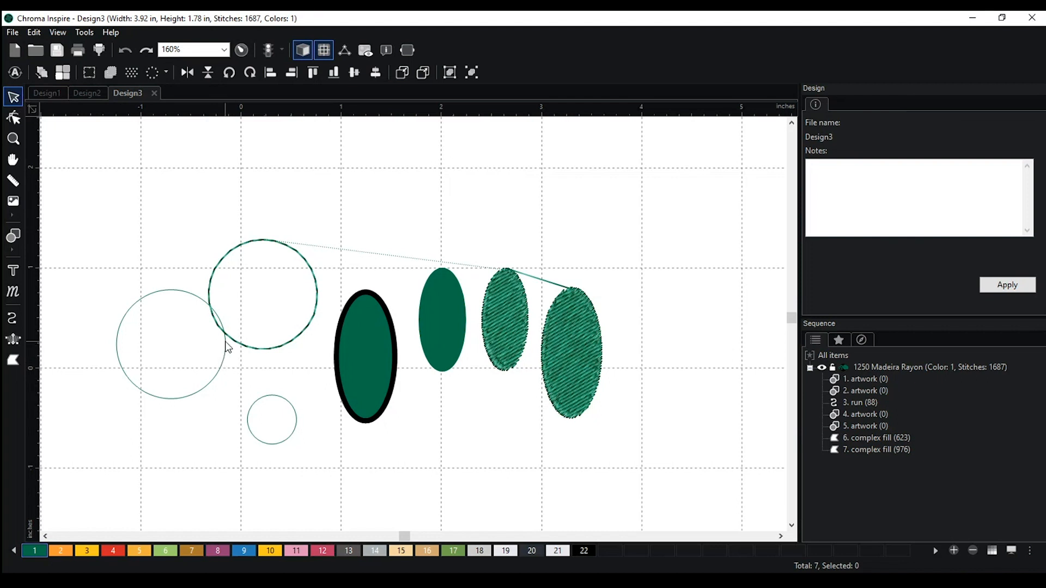
Move the large circle outline and the small circle below the other shapes, and enlarge the small circle to about 0.9 in across.
left_click_drag(221, 377, 217, 439)
key("h")
left_click_drag(342, 352, 489, 200)
left_click_drag(366, 271, 354, 343)
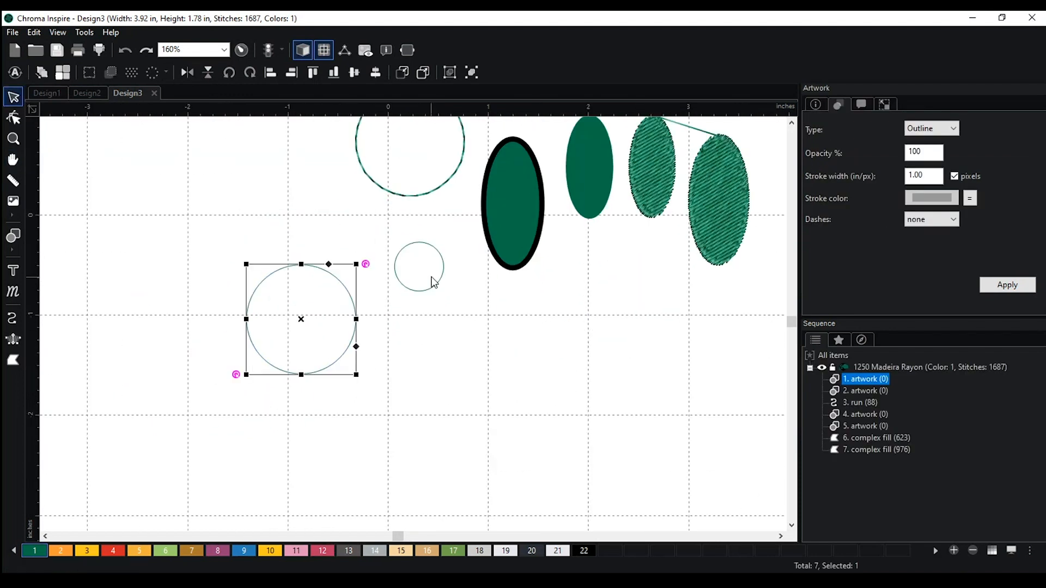
left_click(443, 280)
left_click_drag(444, 280, 508, 412)
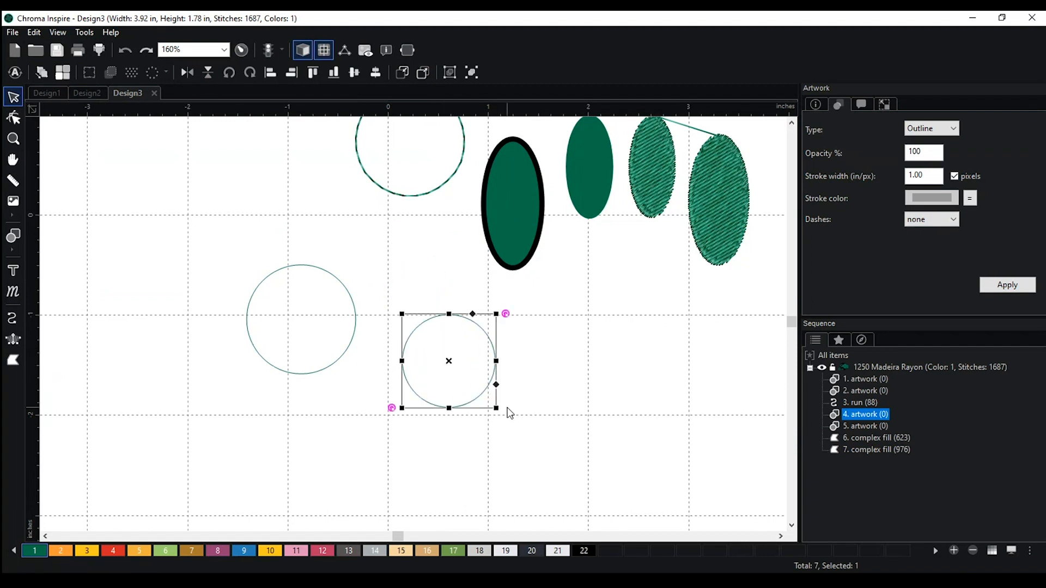
Change the large circle outline's artwork type to Fill and apply it.
left_click(320, 269)
left_click(954, 128)
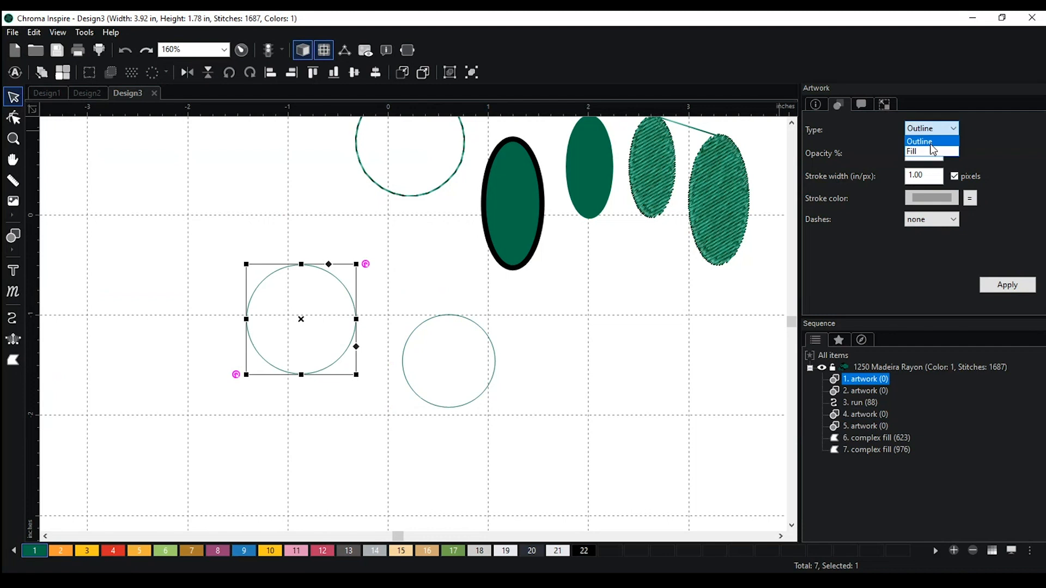
left_click(929, 152)
left_click(995, 284)
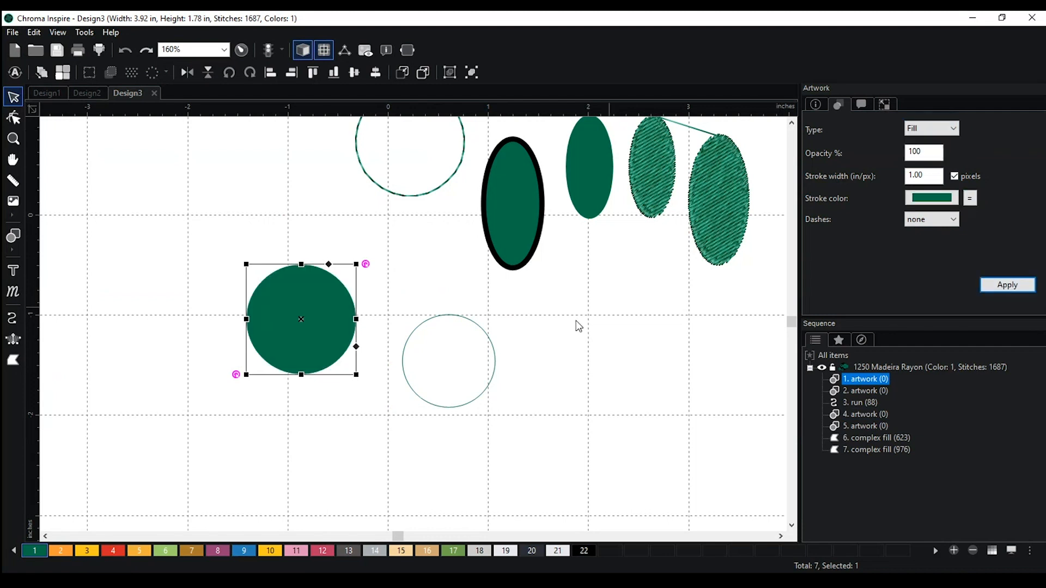
Recolor the smaller circle with orange thread color 2 and change its artwork type to Fill.
left_click(482, 328)
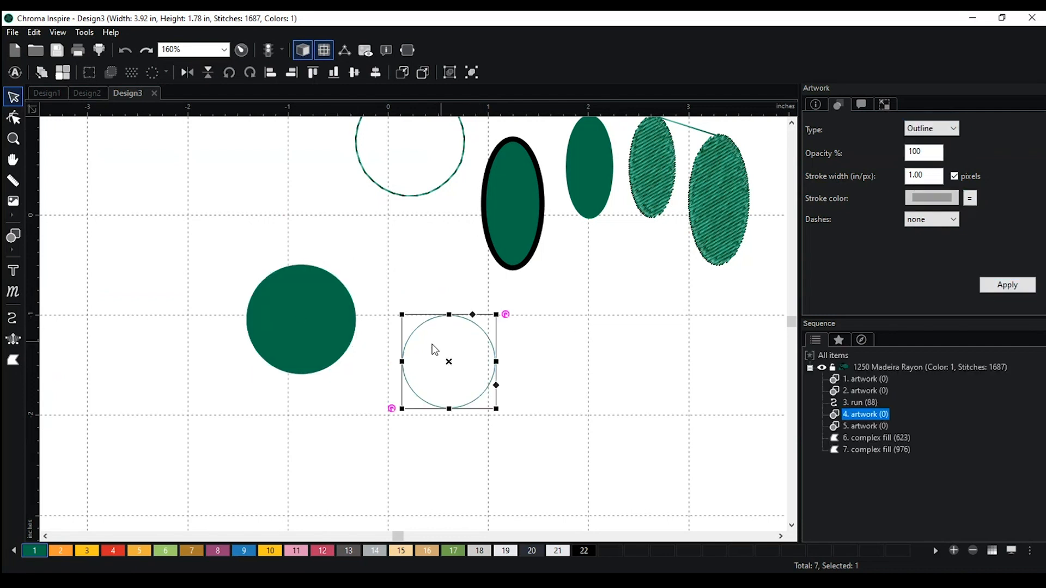
left_click(71, 549)
left_click(955, 128)
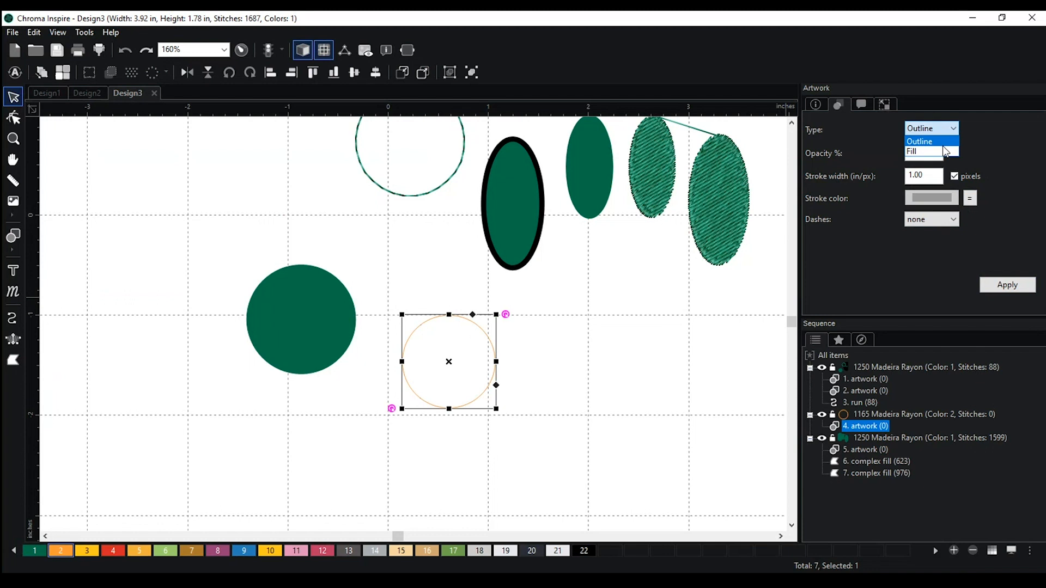
left_click(929, 147)
left_click(970, 199)
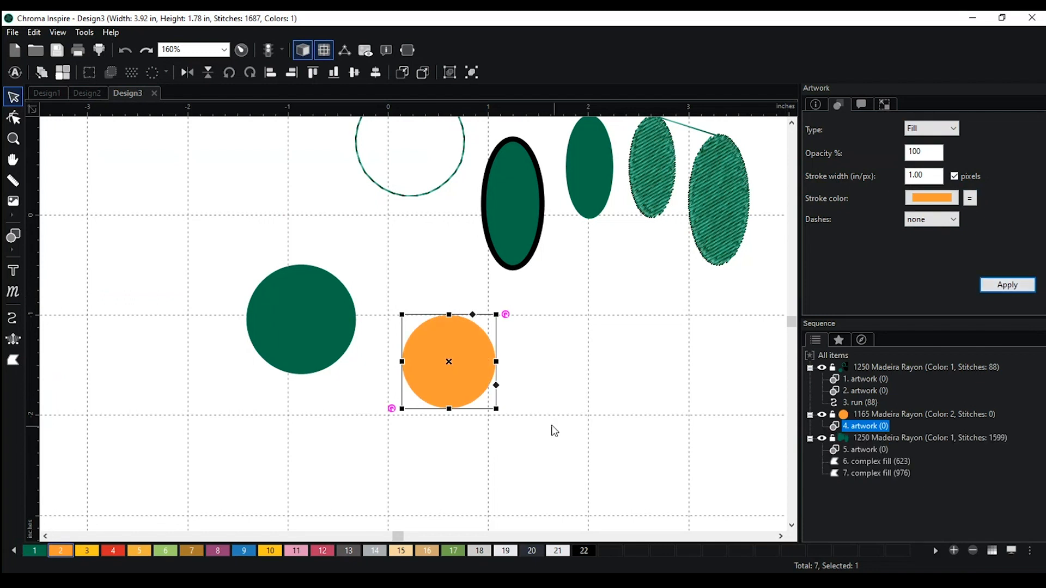
Place the orange circle on top of the large green circle and align the centers of both circles.
left_click_drag(467, 358, 315, 317)
left_click(459, 389)
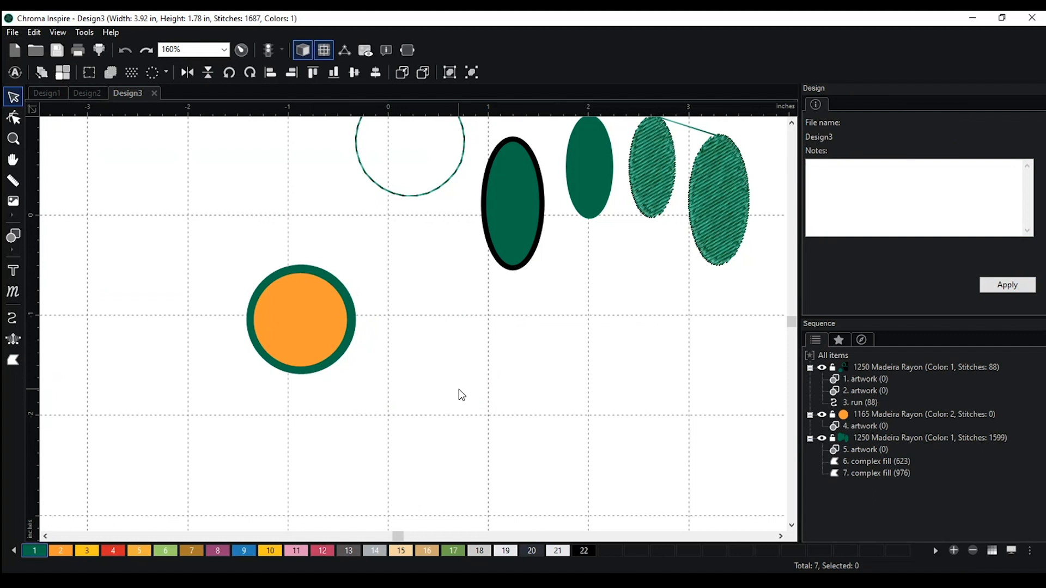
scroll(229, 238, "up", 1)
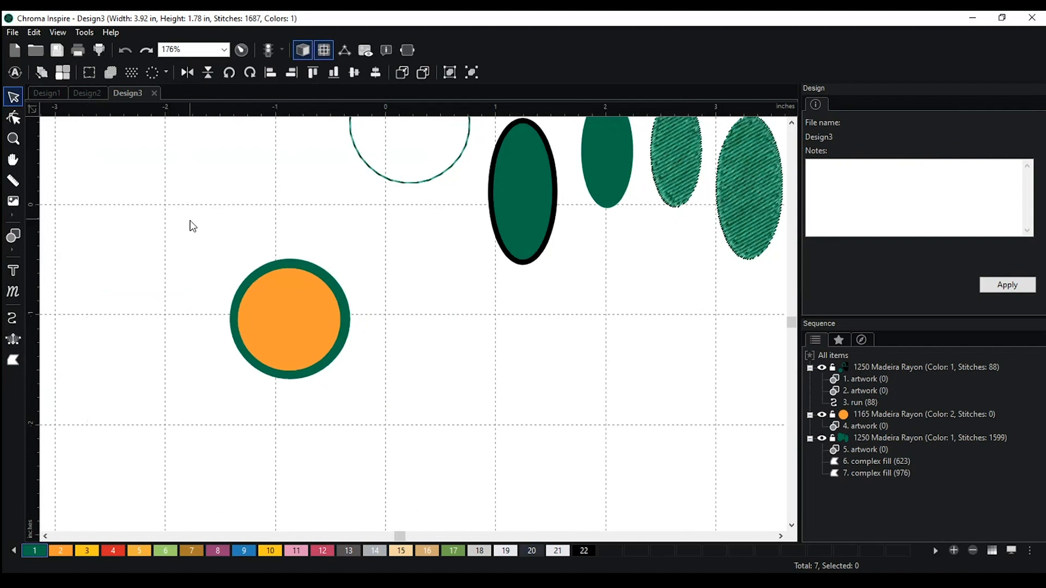
left_click_drag(192, 225, 371, 417)
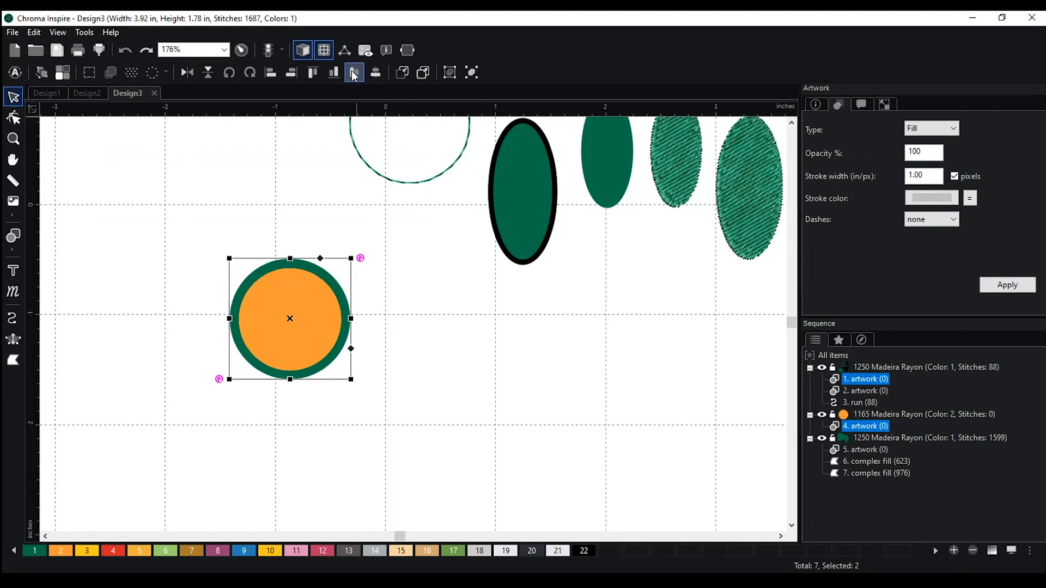
left_click(423, 360)
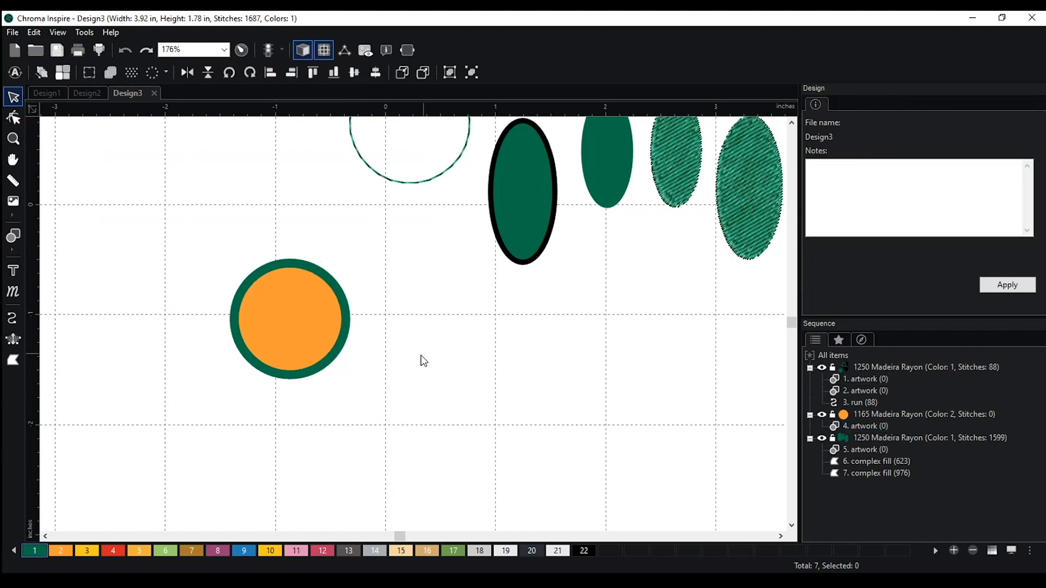
Auto-digitize the orange and green circle artworks together and deselect the result.
left_click_drag(201, 221, 409, 439)
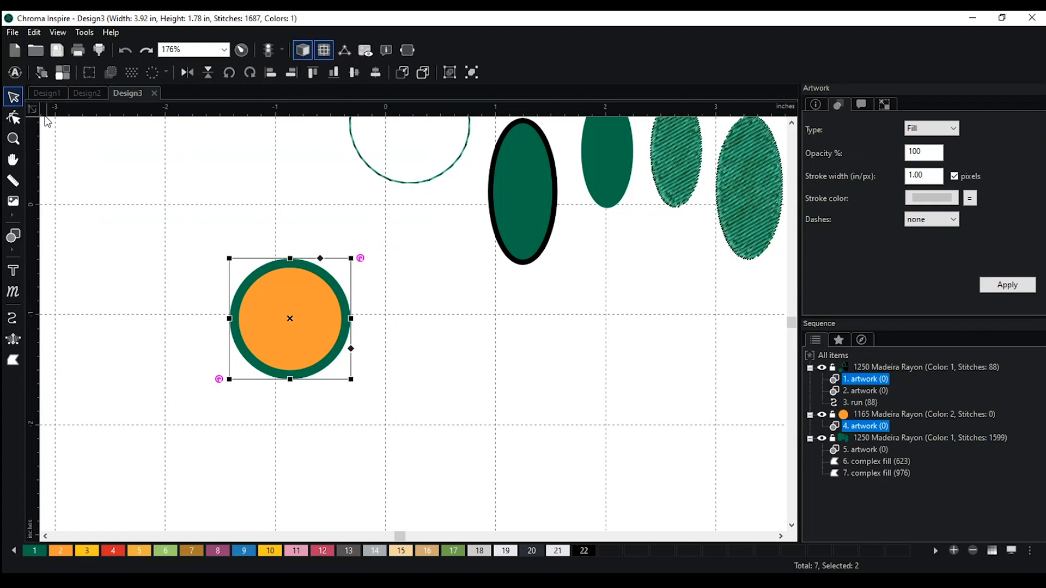
left_click(16, 72)
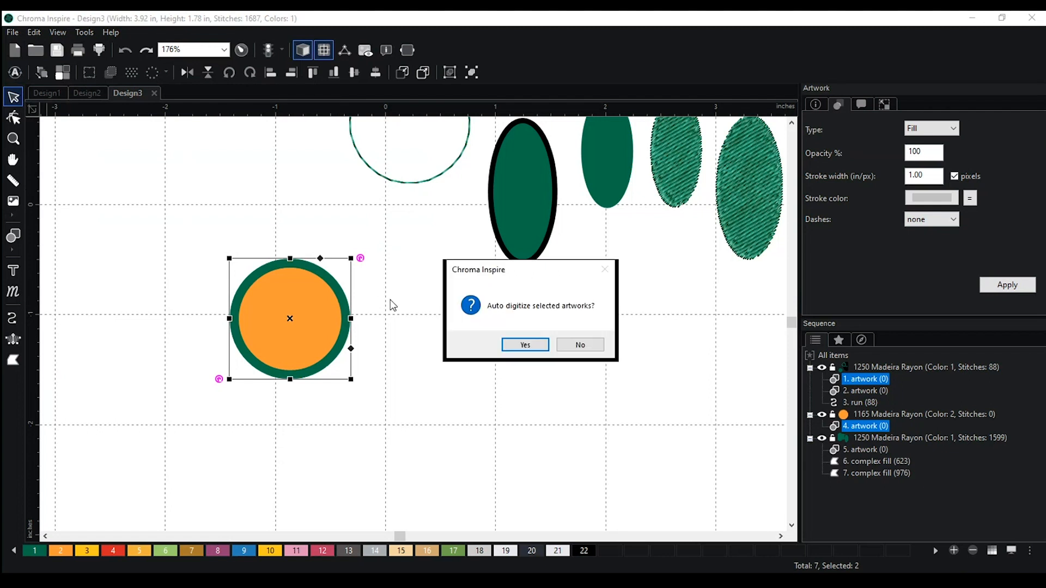
left_click(547, 346)
left_click(371, 341)
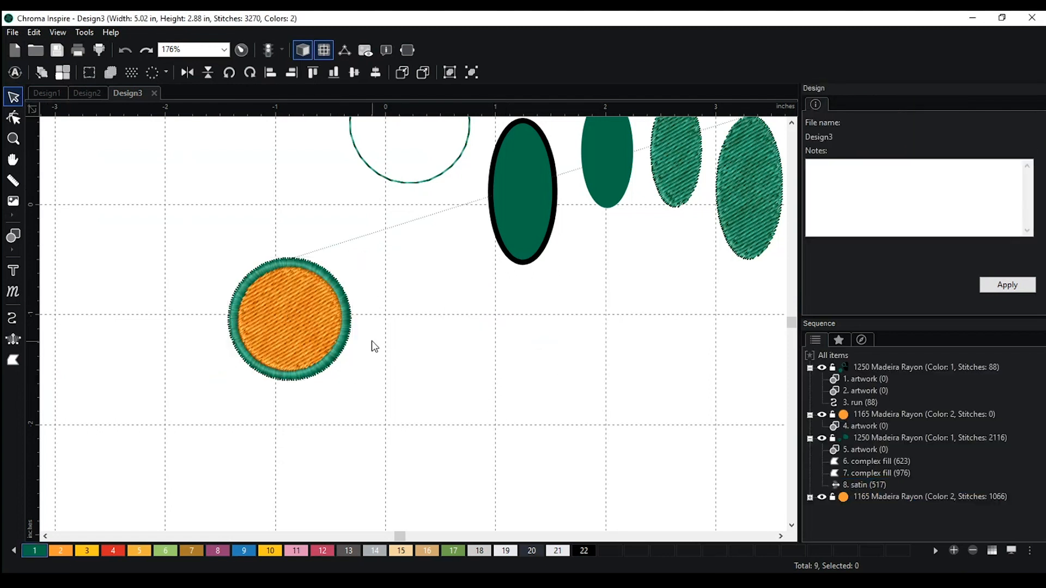
Pull the green satin ring off to the right of the circle artwork and move the orange stitched fill below it.
left_click_drag(349, 330, 466, 370)
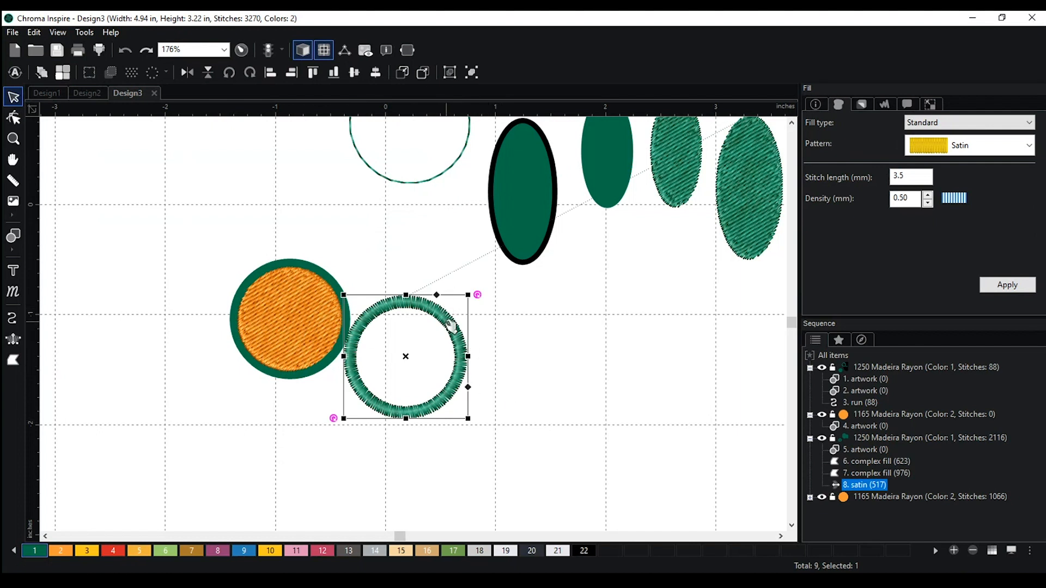
left_click_drag(450, 325, 492, 336)
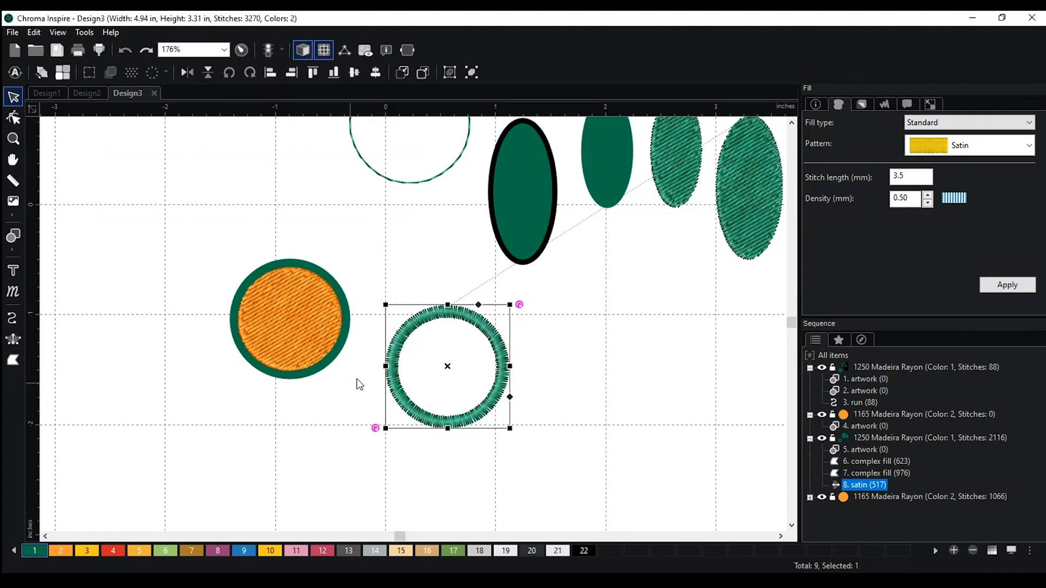
left_click(310, 320)
left_click_drag(326, 315, 311, 419)
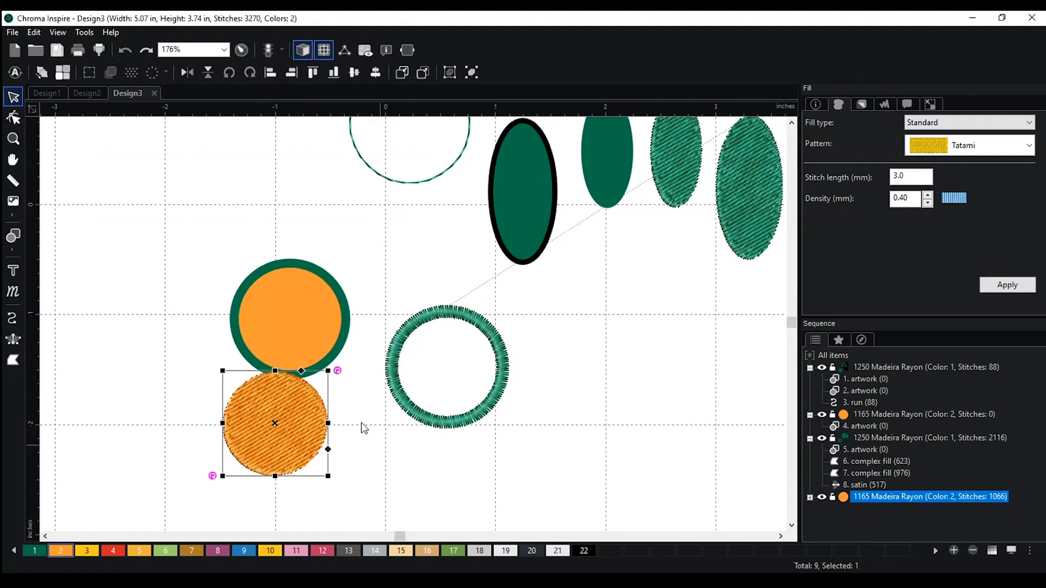
Draw a rectangle outline about 1.2 by 0.6 in to the right of the satin ring, with a smaller rectangle about 1.0 by 0.3 in inside it.
scroll(390, 411, "down", 2)
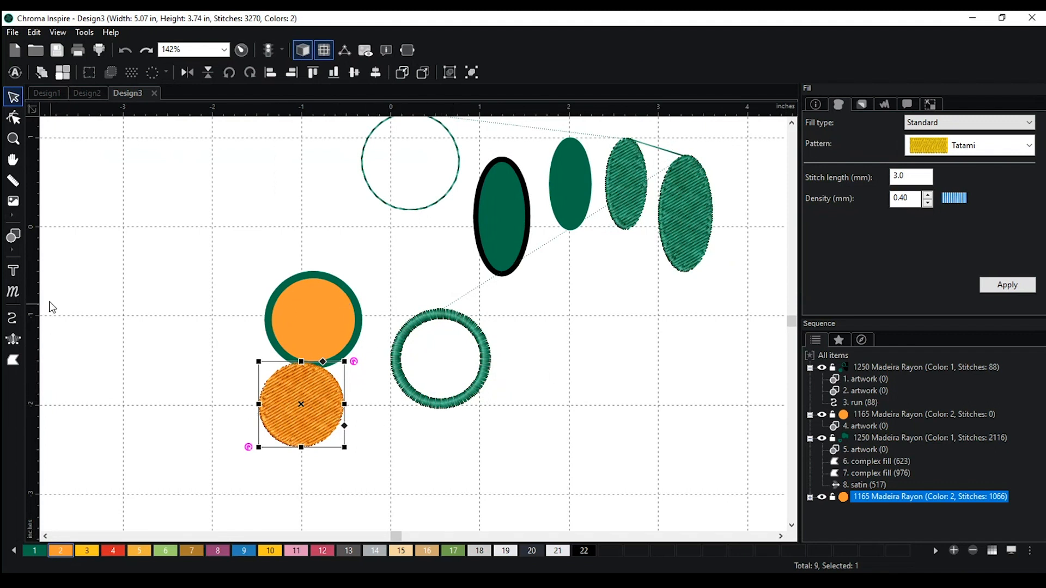
left_click(13, 238)
left_click(46, 277)
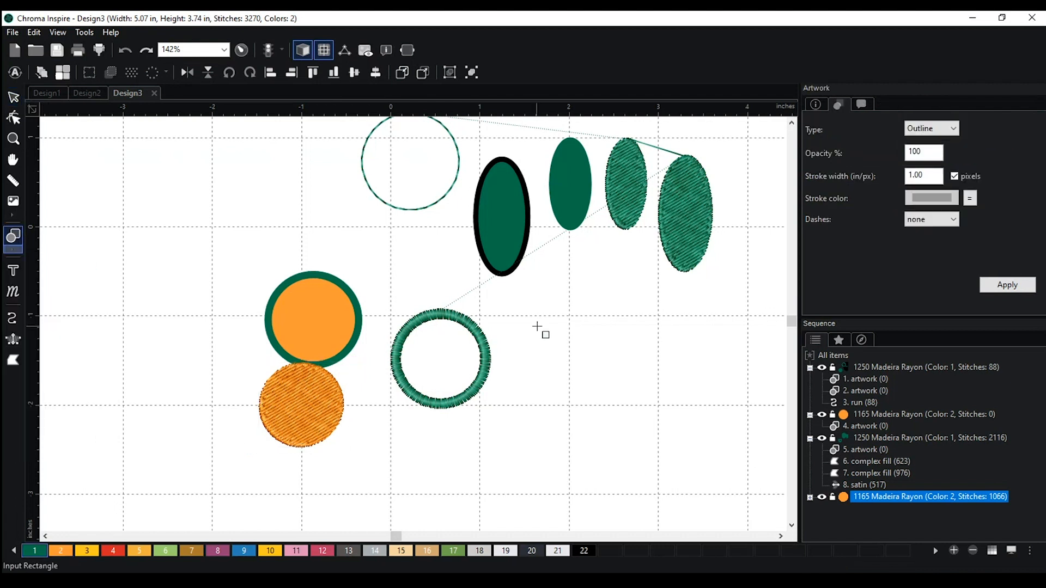
left_click_drag(551, 320, 659, 375)
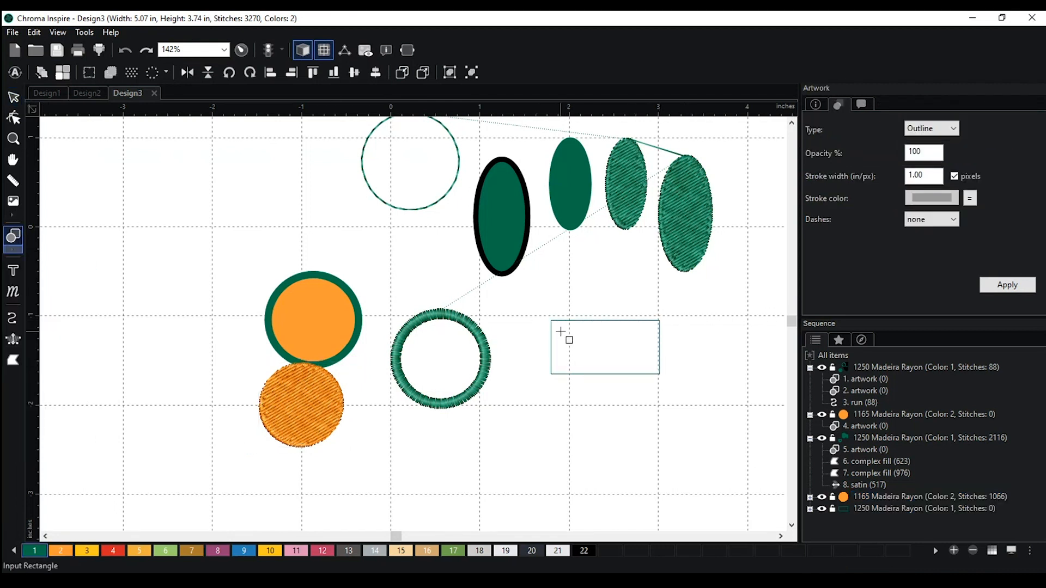
left_click_drag(560, 331, 647, 362)
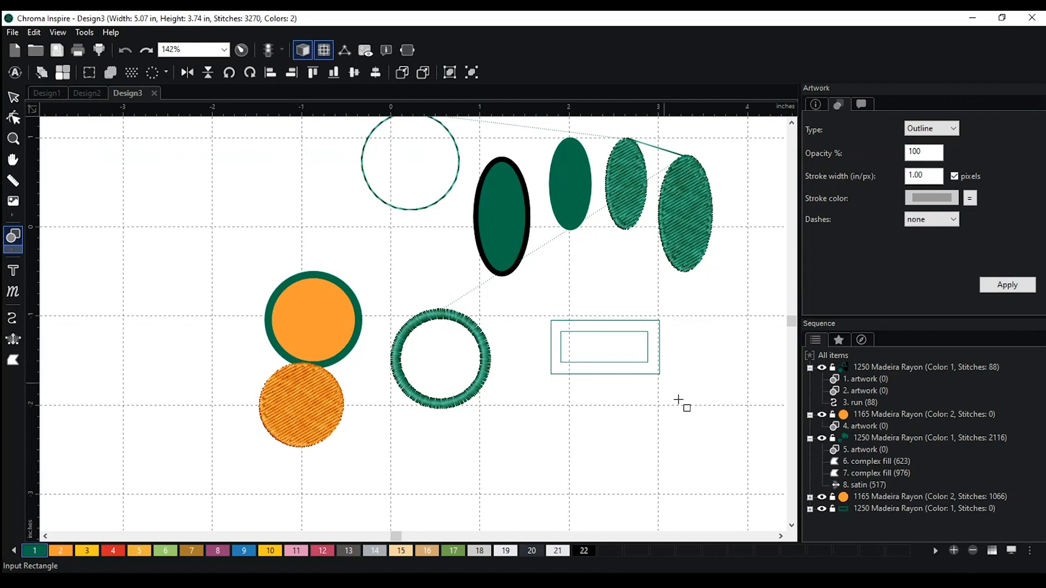
left_click(13, 97)
left_click_drag(535, 304, 720, 422)
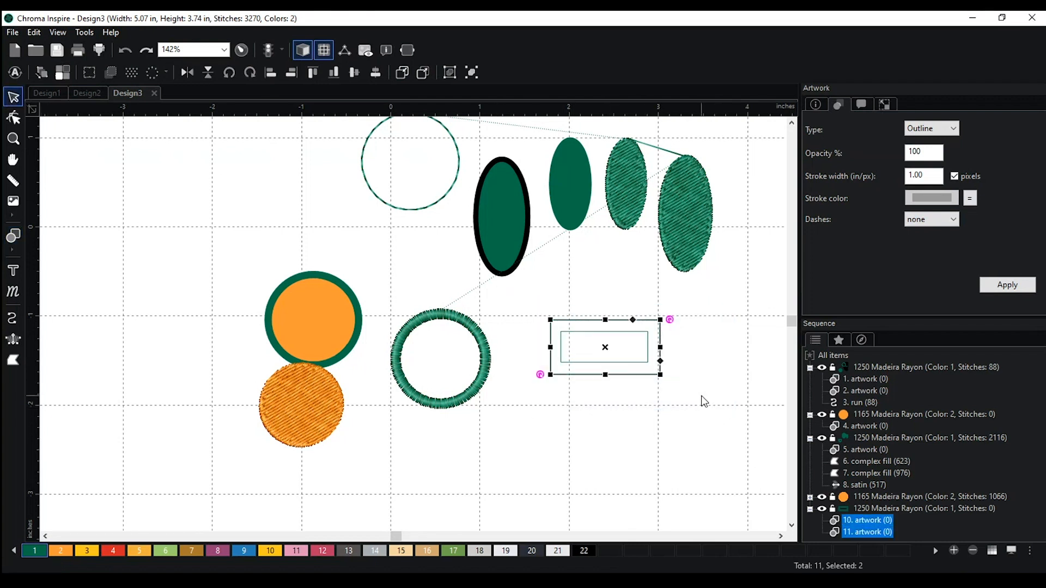
left_click(707, 383)
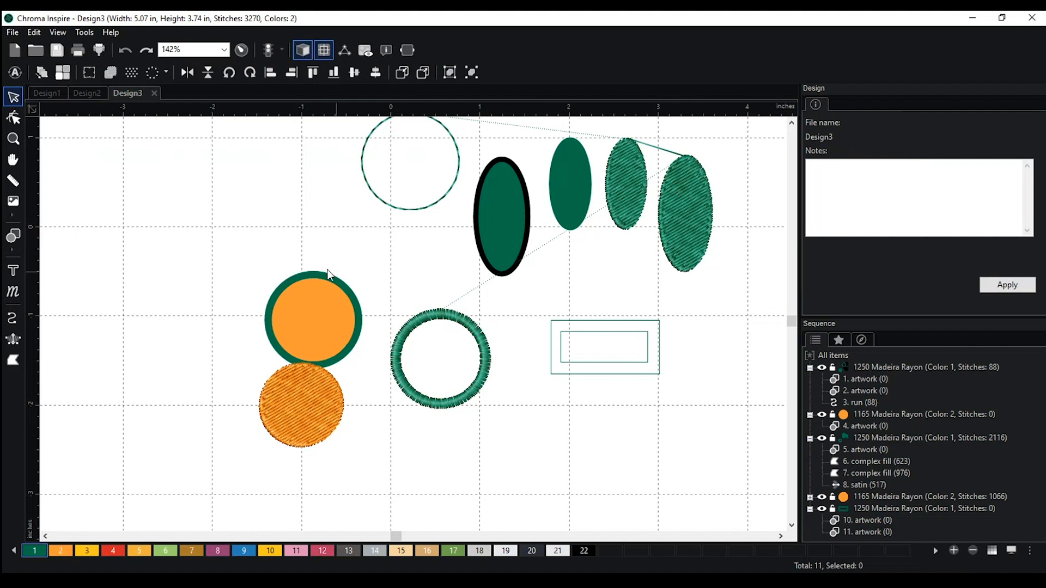
Move the orange stitched circle to the area below the green satin ring.
left_click(483, 346)
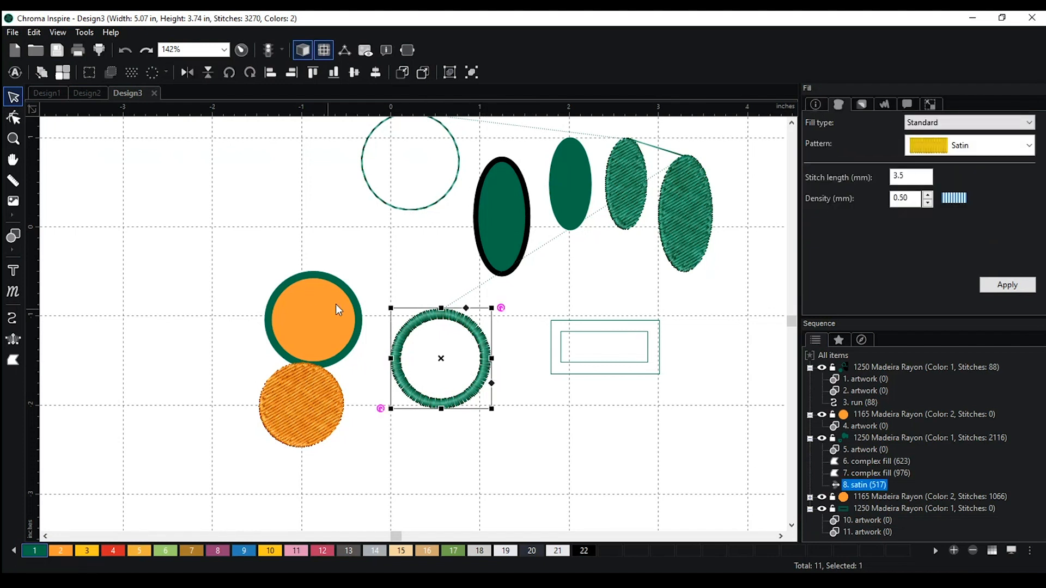
left_click(327, 400)
left_click_drag(510, 455, 510, 455)
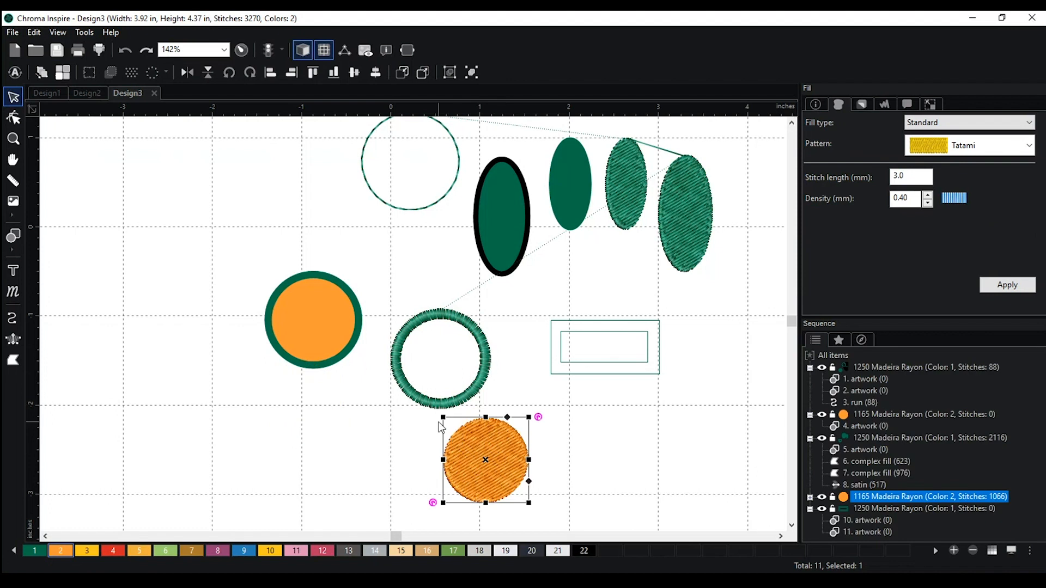
Select the green and orange circle artworks together and enlarge them proportionally to about 3.1 in across.
scroll(391, 390, "down", 2)
left_click_drag(290, 265, 385, 404)
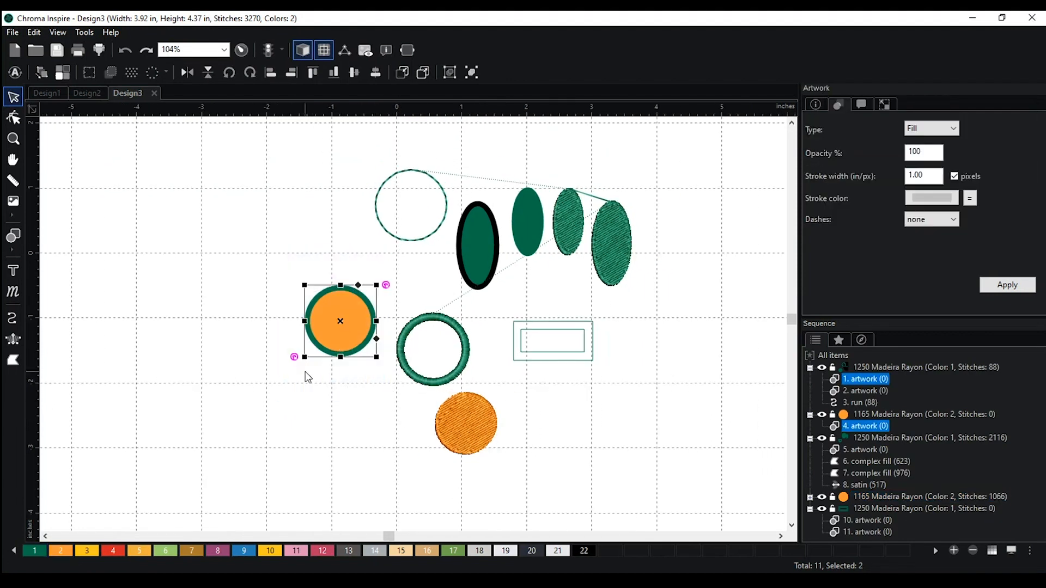
left_click_drag(301, 361, 159, 470)
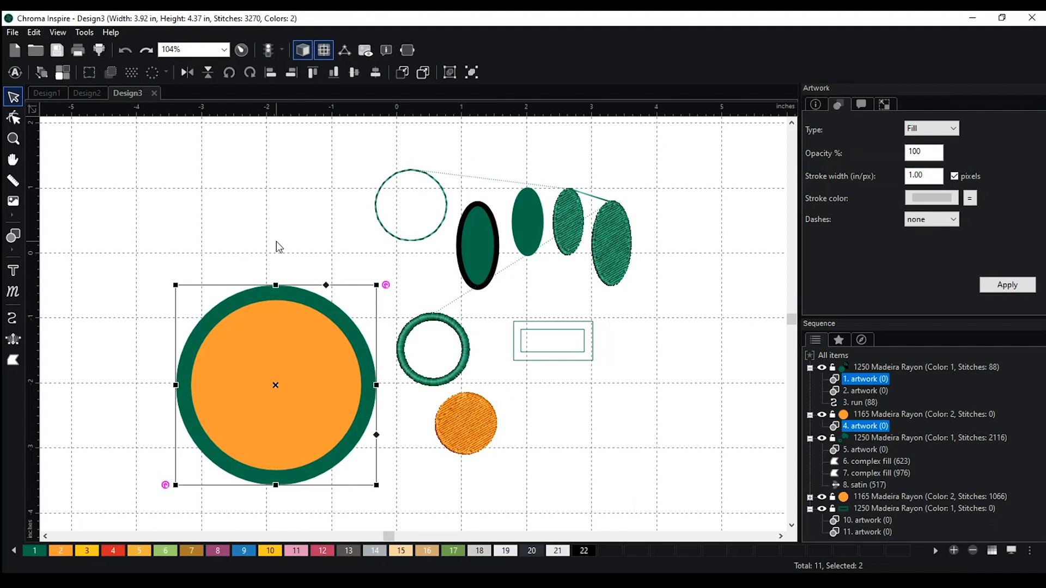
Auto-digitize the enlarged green and orange circle artworks and deselect the resulting stitches.
left_click(14, 72)
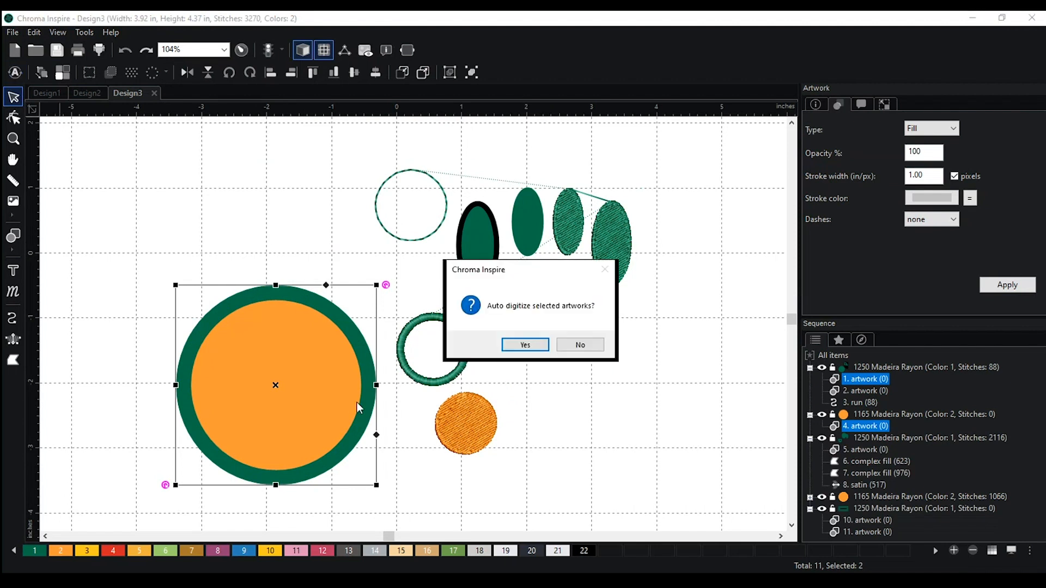
left_click(525, 345)
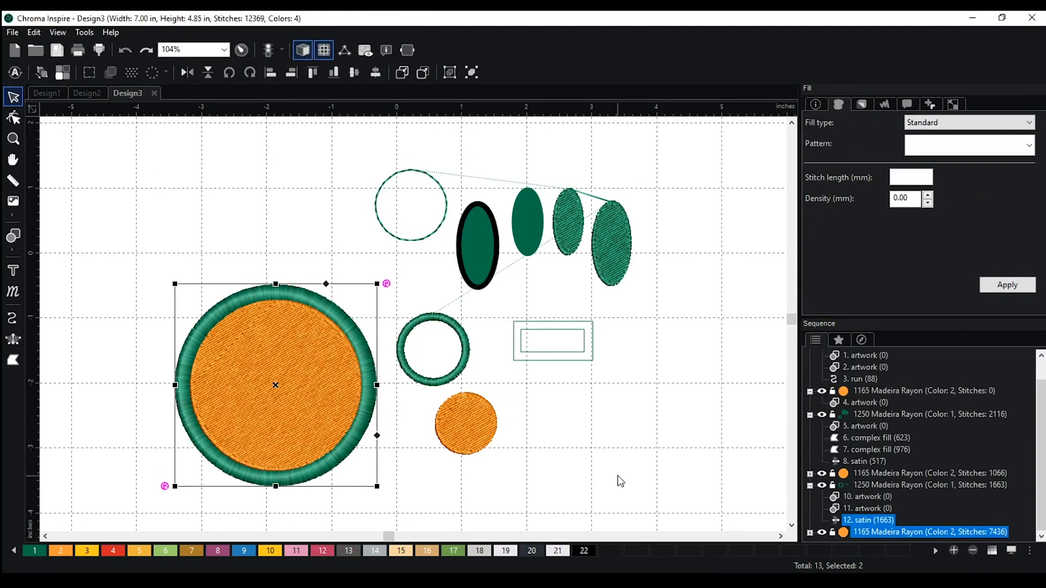
scroll(601, 421, "down", 3)
left_click(584, 408)
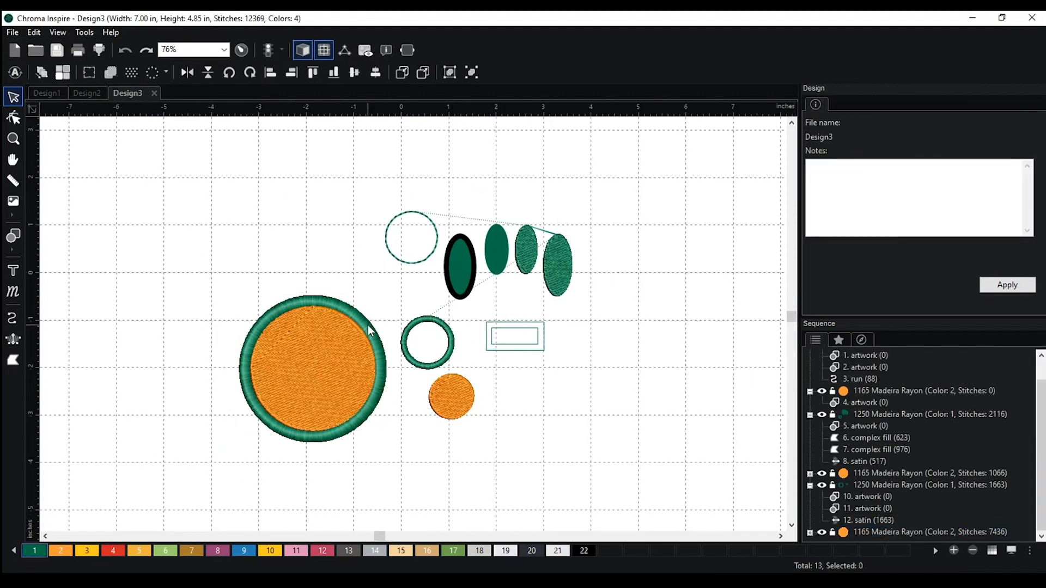
Undo the last auto-digitizing, shrink the orange artwork circle and reposition it inside the large green circle.
key("ctrl+z")
left_click_drag(215, 267, 226, 294)
left_click(327, 373)
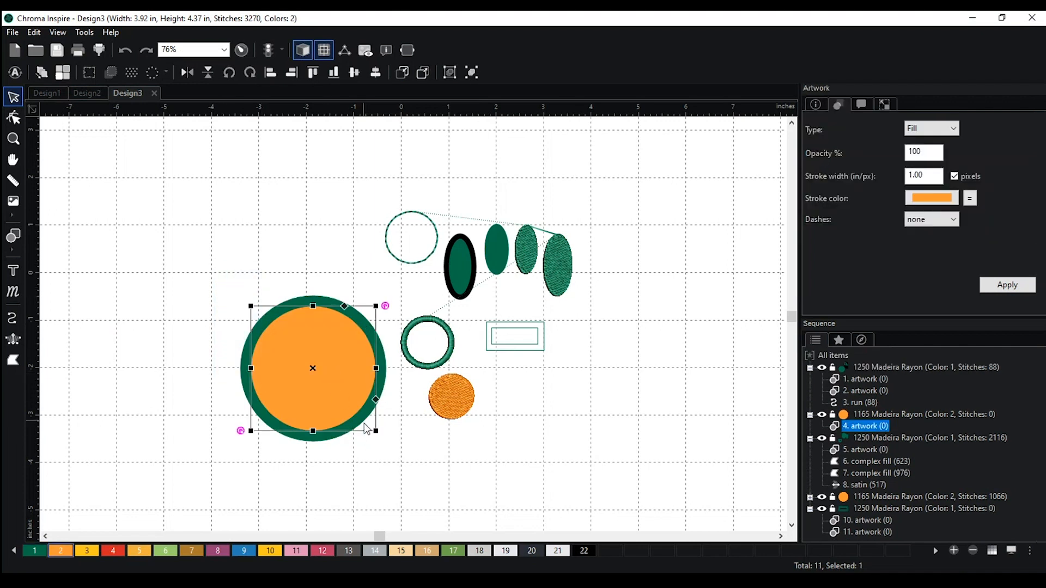
left_click_drag(375, 430, 352, 402)
left_click_drag(328, 337, 342, 349)
Align the centers of the green and orange artwork circles and enlarge both together.
left_click(182, 273)
left_click_drag(200, 262, 400, 501)
left_click(375, 77)
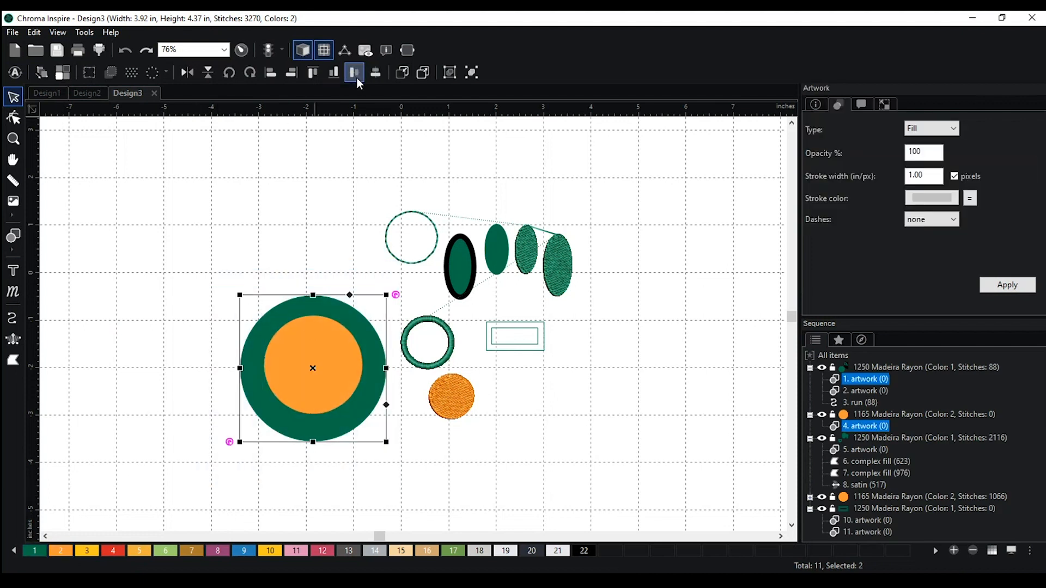
left_click(357, 78)
left_click_drag(238, 294, 194, 249)
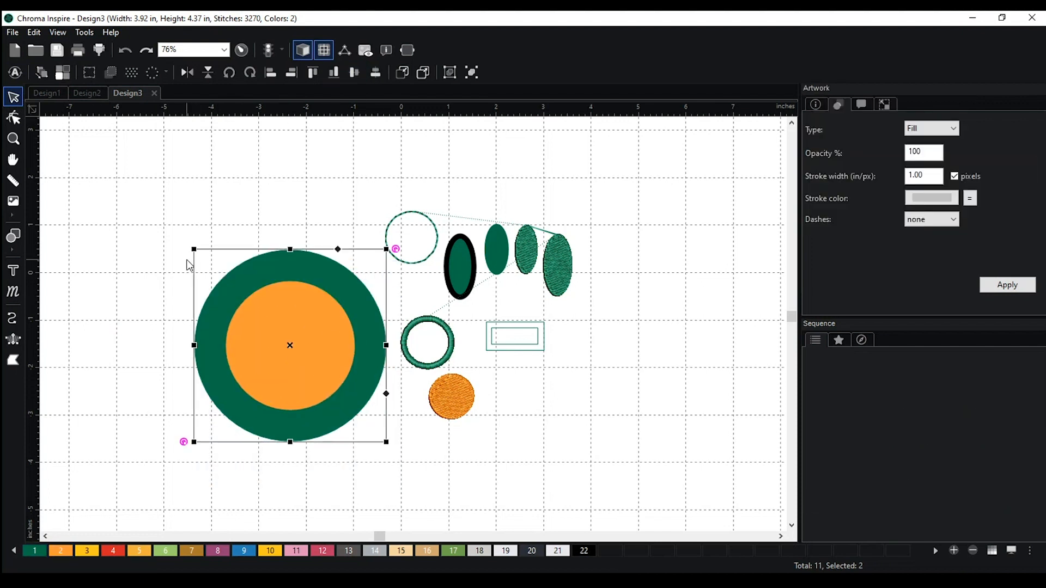
Auto-digitize the two selected circles, and inspect the green fill ring by moving it off the artwork and undoing the move.
left_click(18, 73)
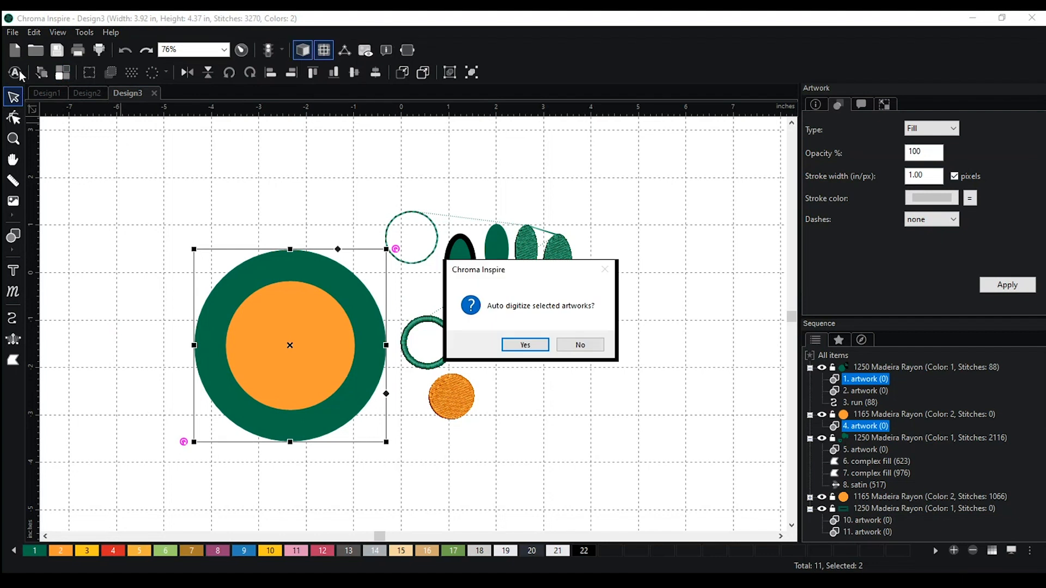
left_click(526, 345)
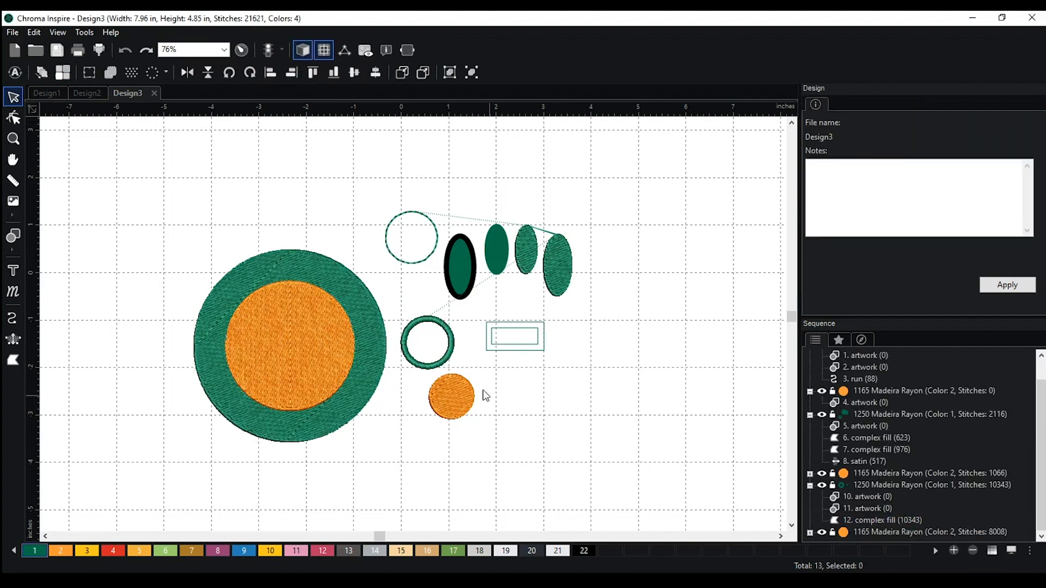
left_click_drag(370, 317, 283, 222)
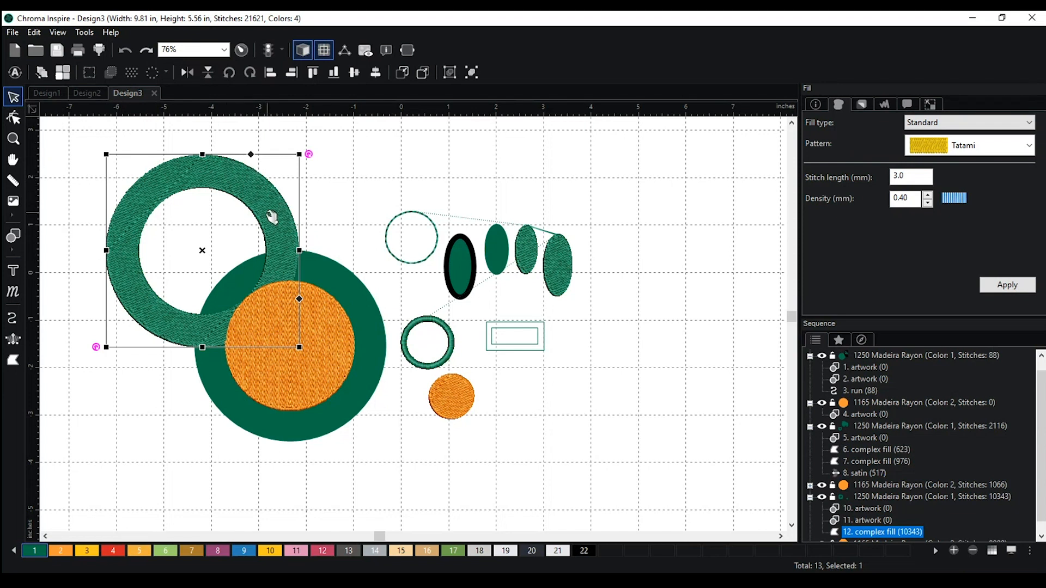
key("ctrl+z")
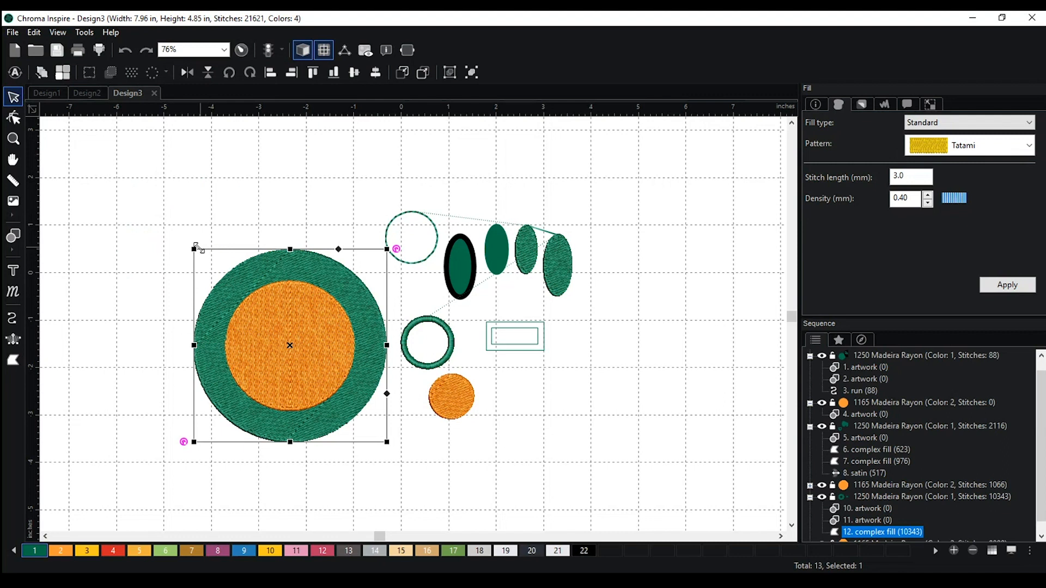
Shrink the green tatami ring, and move it and the large orange fill circle clear of the artwork circles.
left_click_drag(194, 248, 331, 387)
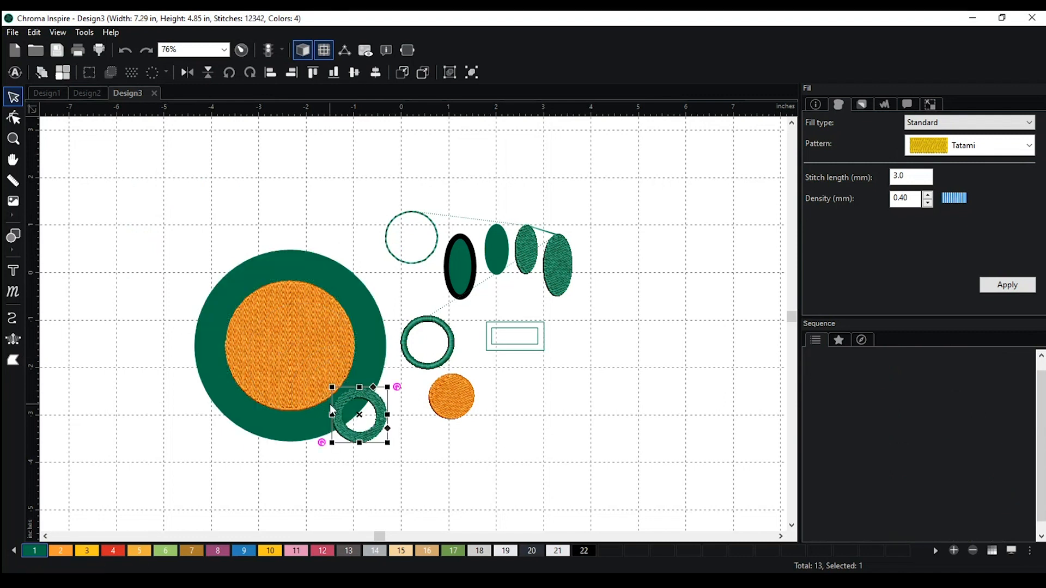
left_click_drag(309, 317, 661, 417)
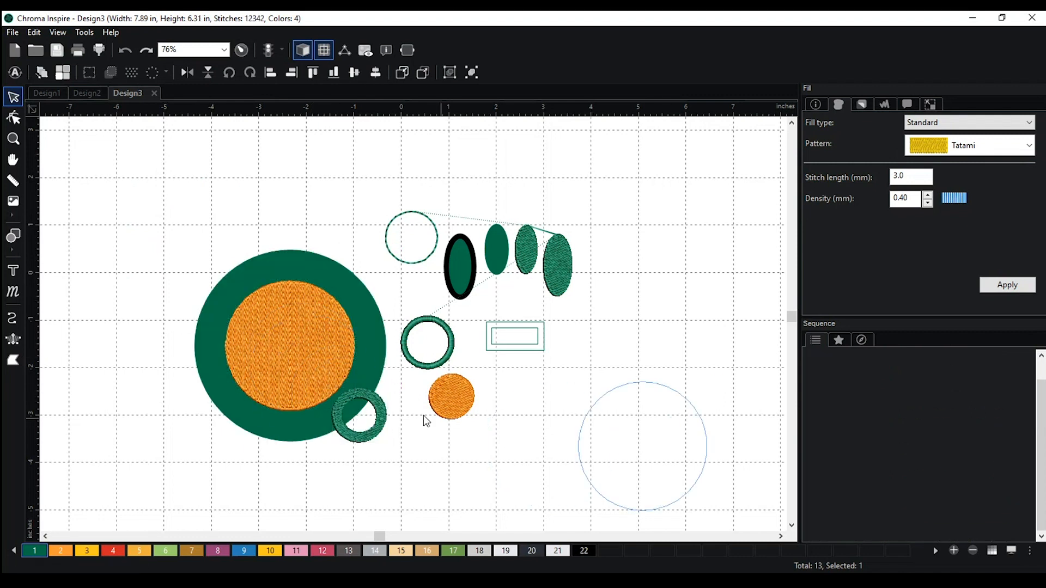
left_click_drag(381, 416, 526, 449)
Shrink the green and orange artwork circles together to less than half their size and auto-digitize them.
left_click_drag(162, 223, 406, 486)
left_click_drag(386, 443, 271, 326)
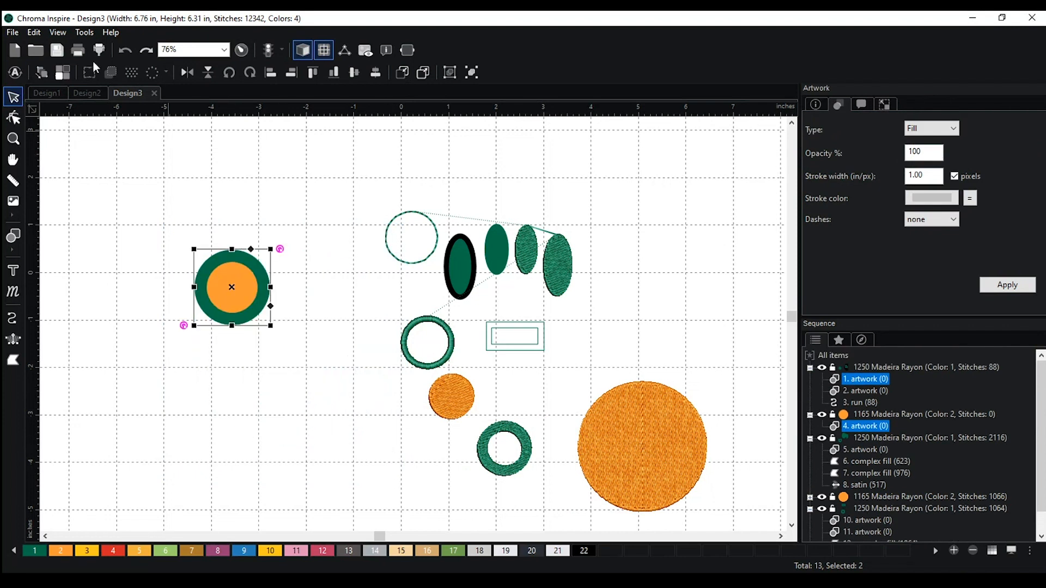
left_click(15, 73)
left_click(525, 345)
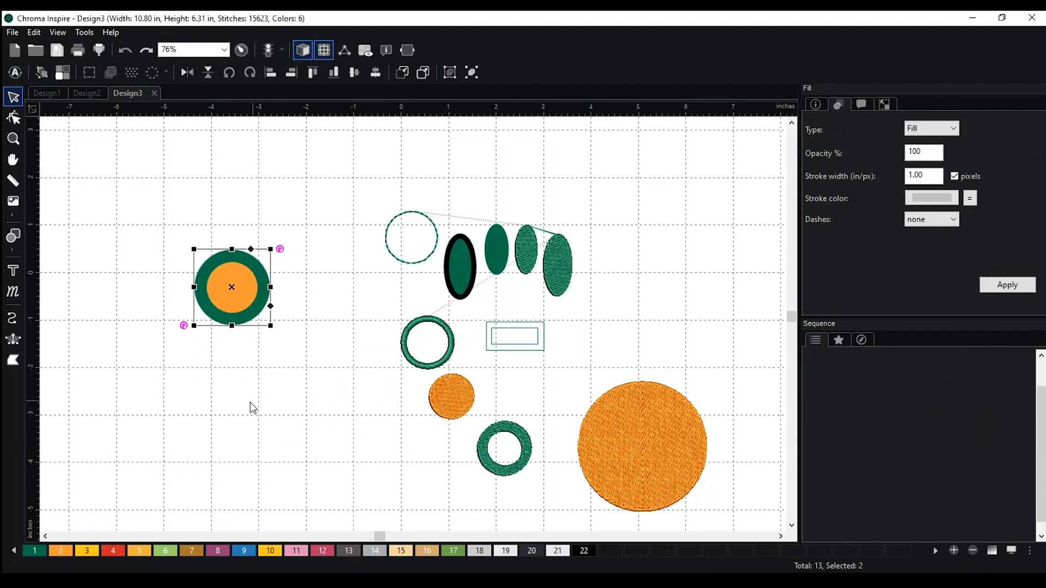
Undo the last auto-digitizing, shrink the two artwork circles further and auto-digitize them again.
key("ctrl+z")
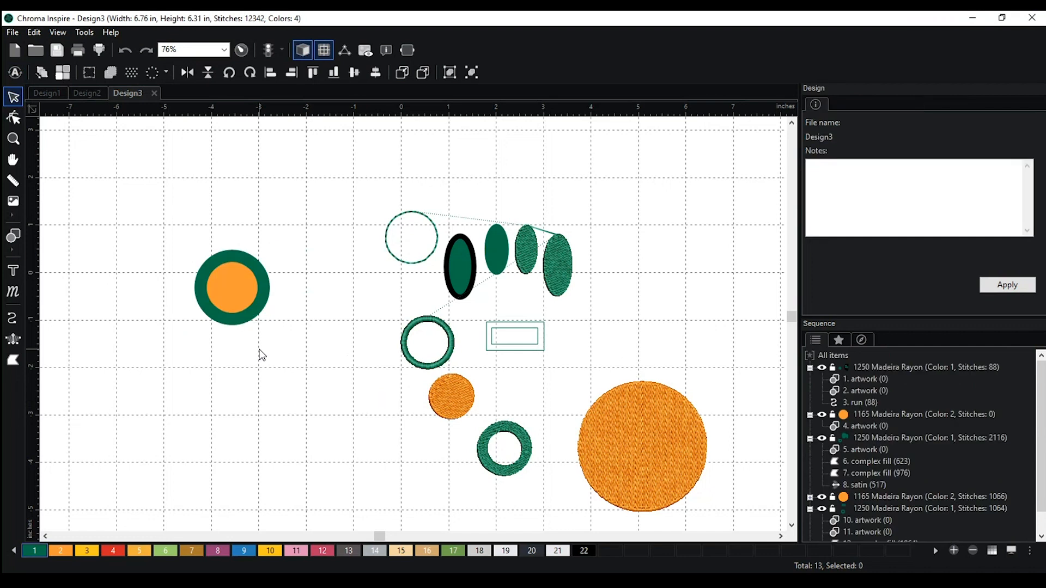
left_click_drag(159, 224, 240, 294)
left_click(16, 73)
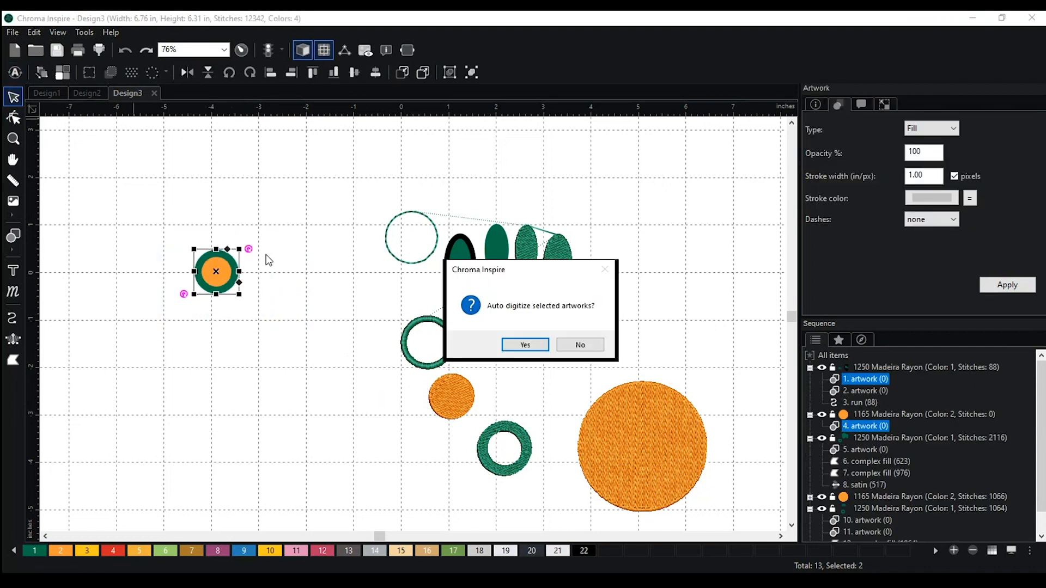
left_click(524, 345)
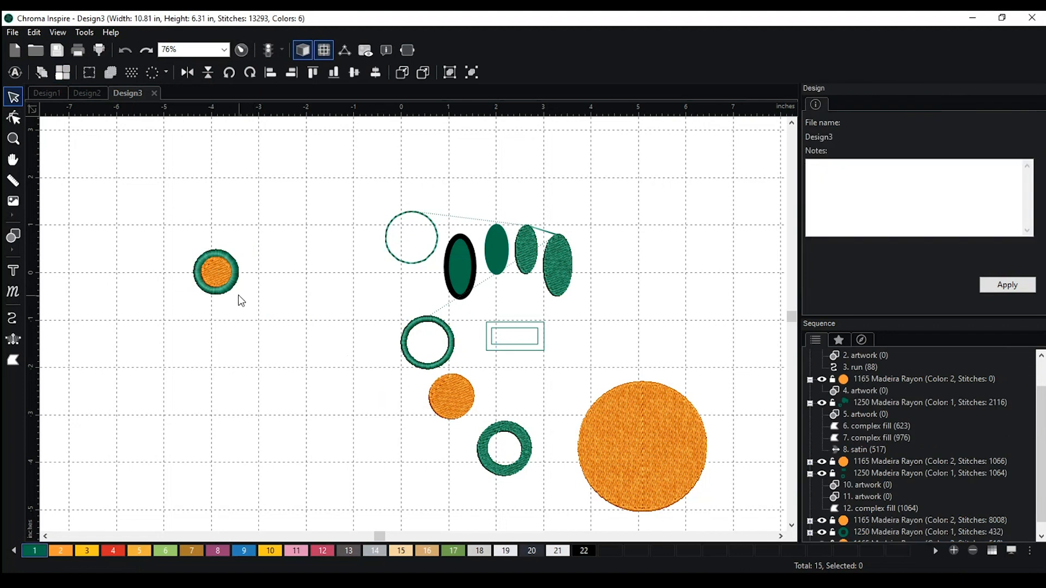
Move the small green satin ring off its artwork and enlarge it, and shift the remaining small circles slightly up.
left_click_drag(230, 281, 376, 460)
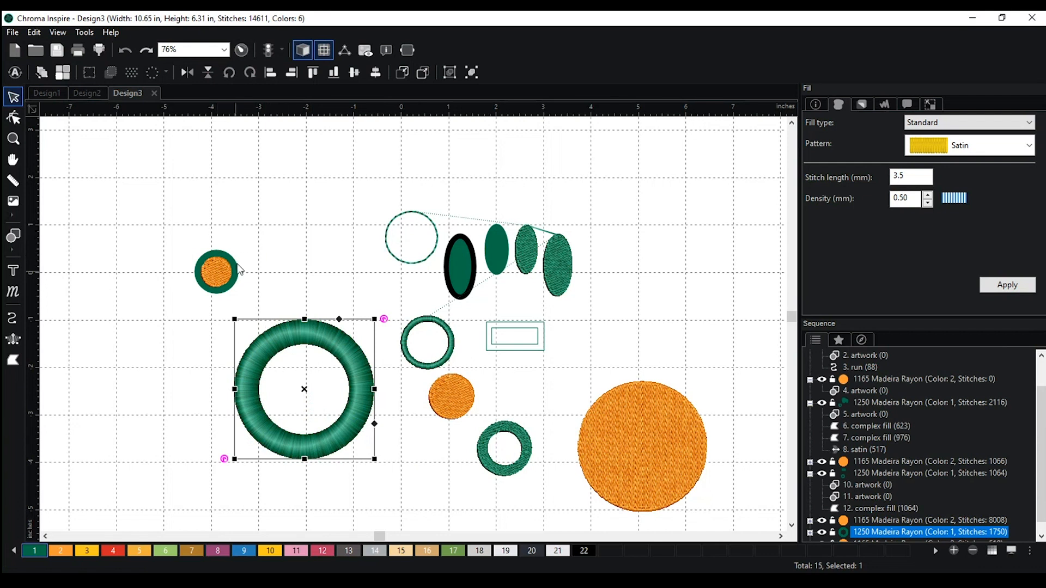
left_click_drag(174, 234, 264, 321)
left_click_drag(227, 274, 244, 254)
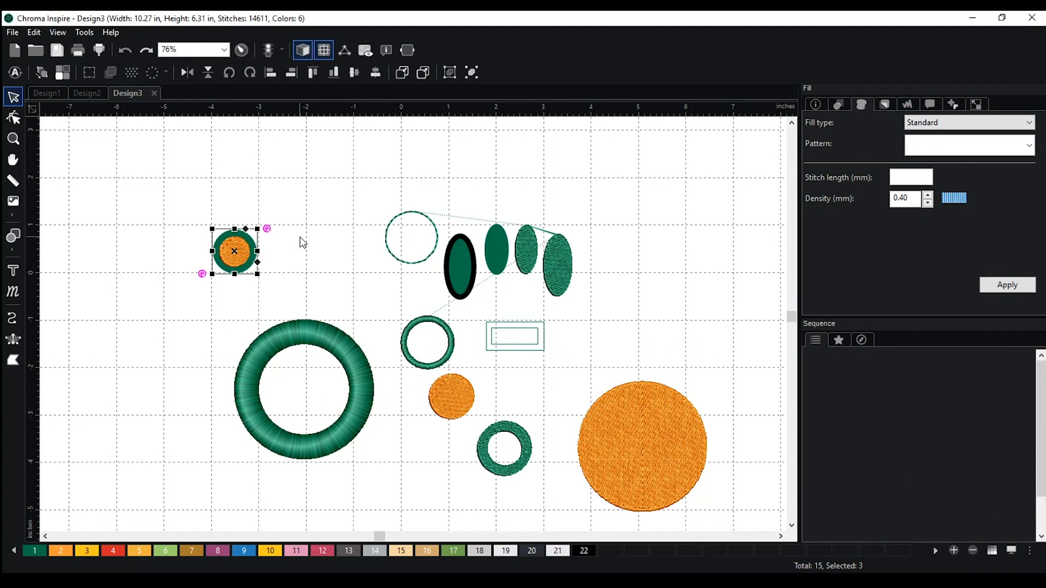
Examine the fill settings of the small green tatami ring for comparison with the large satin ring.
left_click(211, 269)
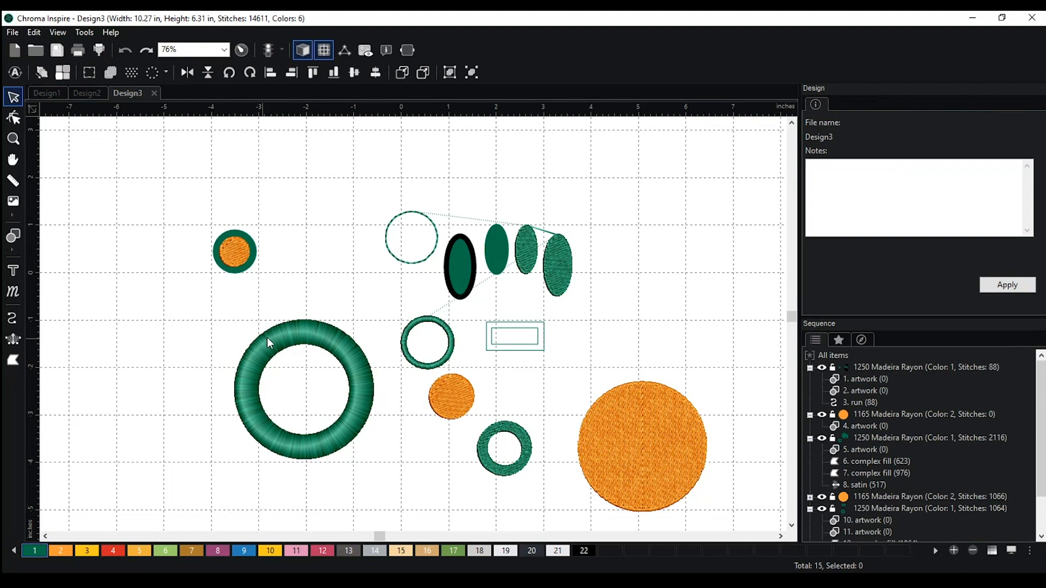
left_click(527, 434)
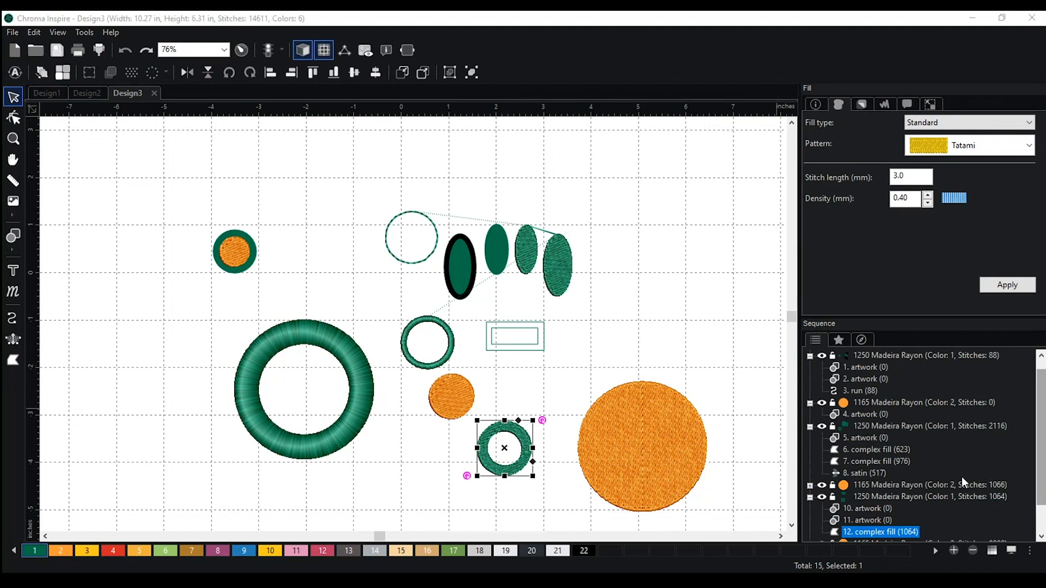
Draw a small star outline artwork beside the large green satin ring.
left_click(12, 249)
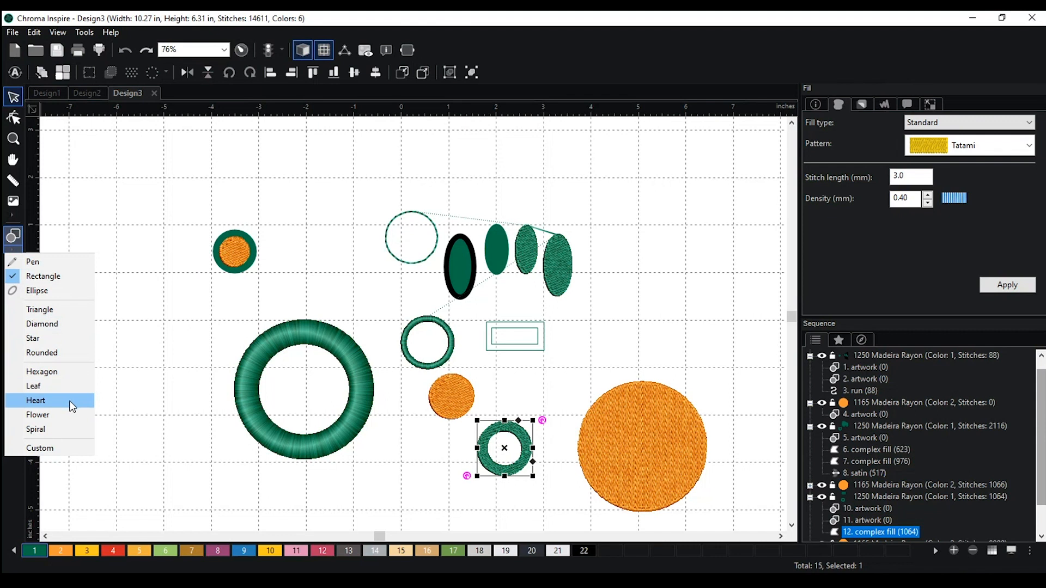
left_click(39, 339)
left_click_drag(196, 294, 118, 354)
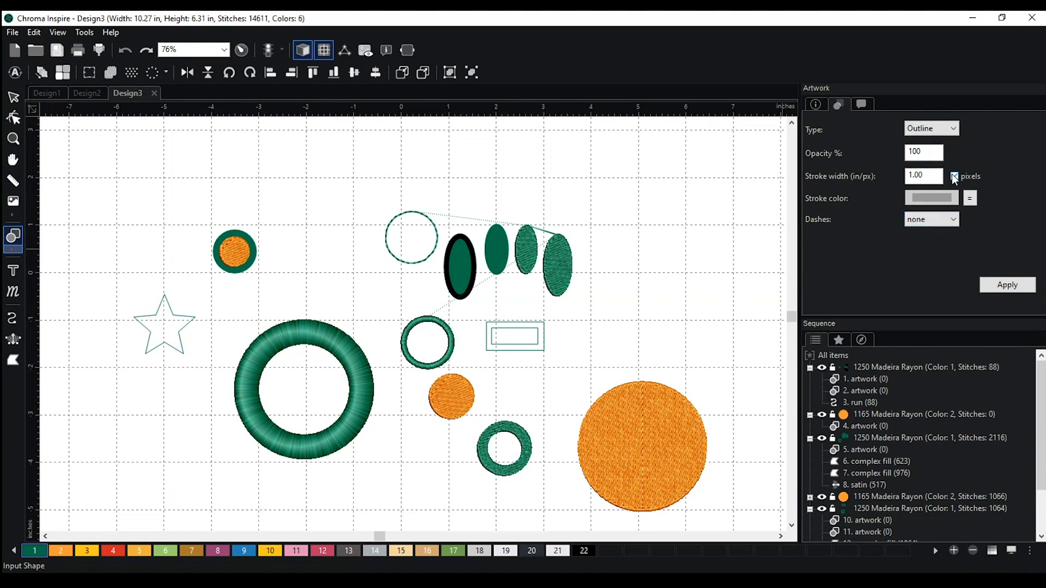
Try to apply a stroke width of 9 pixels to the star.
double_click(918, 176)
type("9")
left_click(1004, 285)
Set the star outline's stroke width to 5 pixels.
left_click(16, 101)
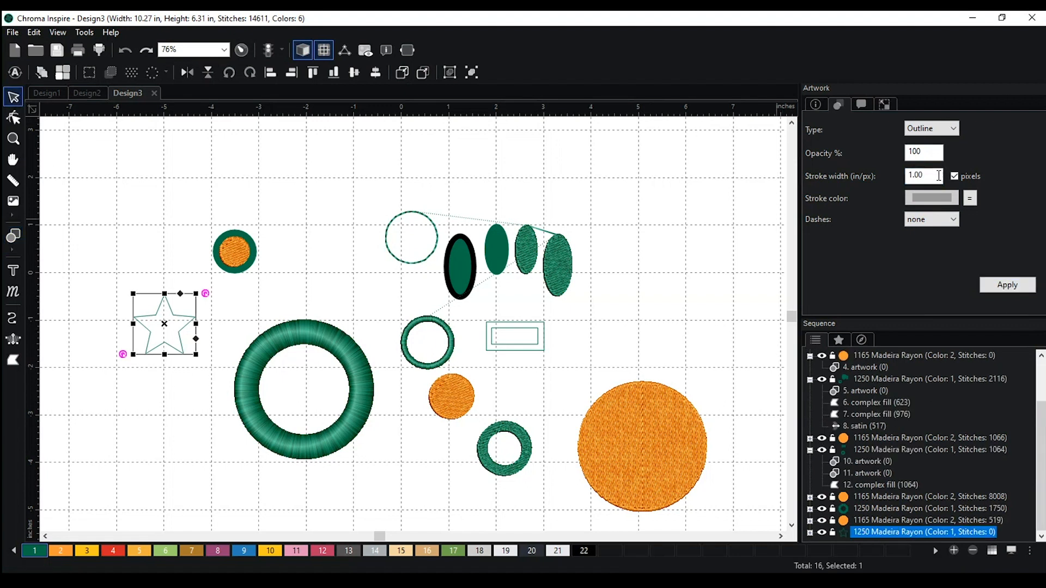
left_click_drag(938, 176, 805, 154)
type("5")
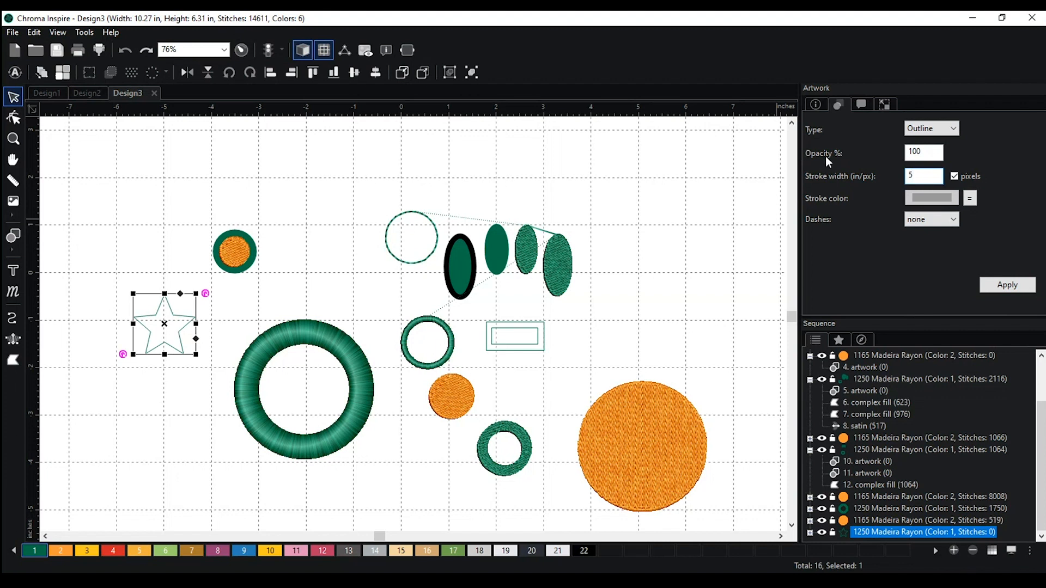
left_click(1007, 284)
left_click(119, 185)
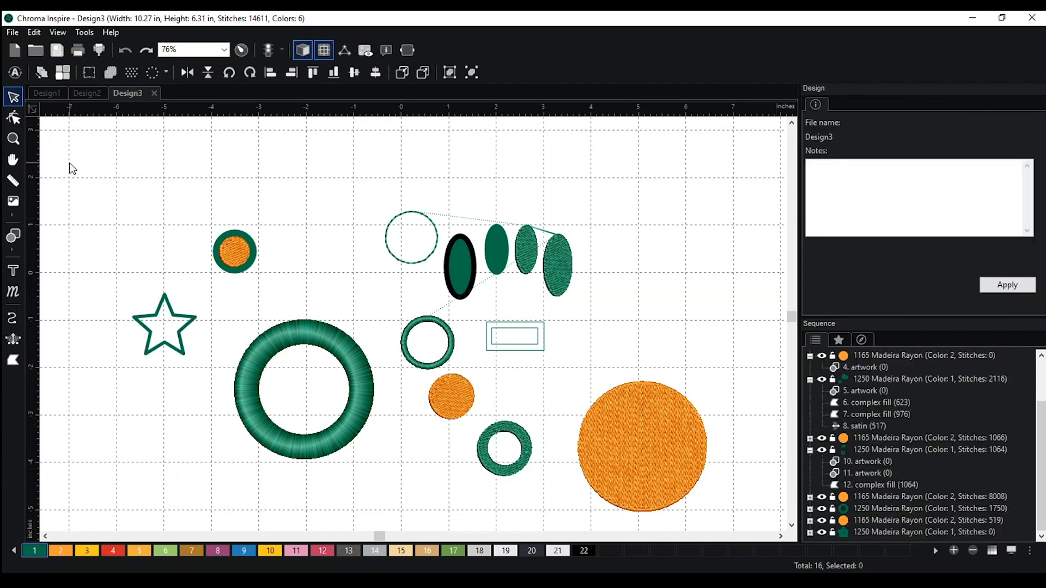
Enlarge the star artwork and place it in the empty area above the large orange circle.
left_click(163, 305)
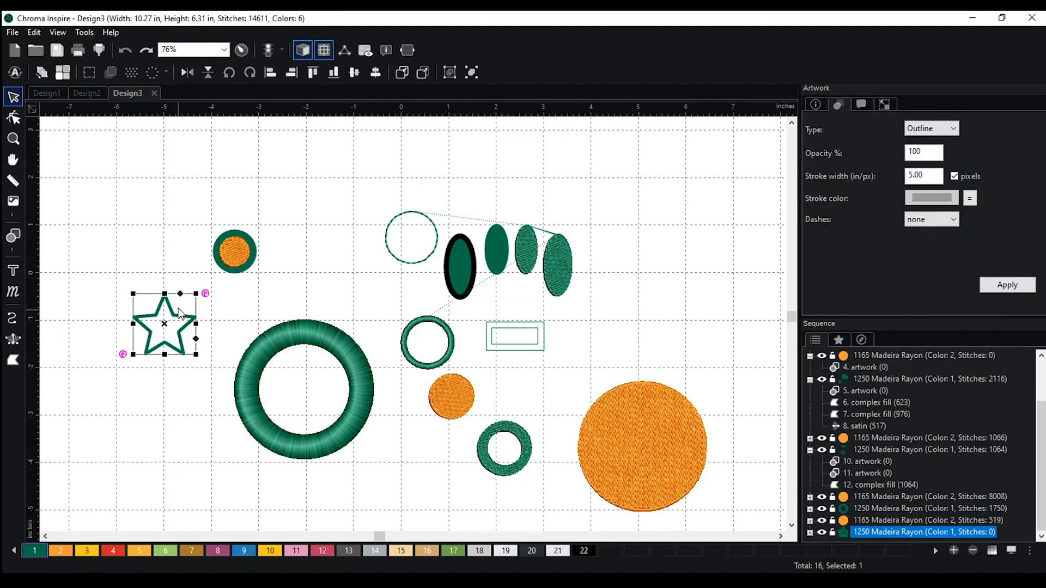
left_click_drag(193, 297, 258, 234)
left_click_drag(251, 280, 718, 239)
left_click_drag(725, 314, 756, 343)
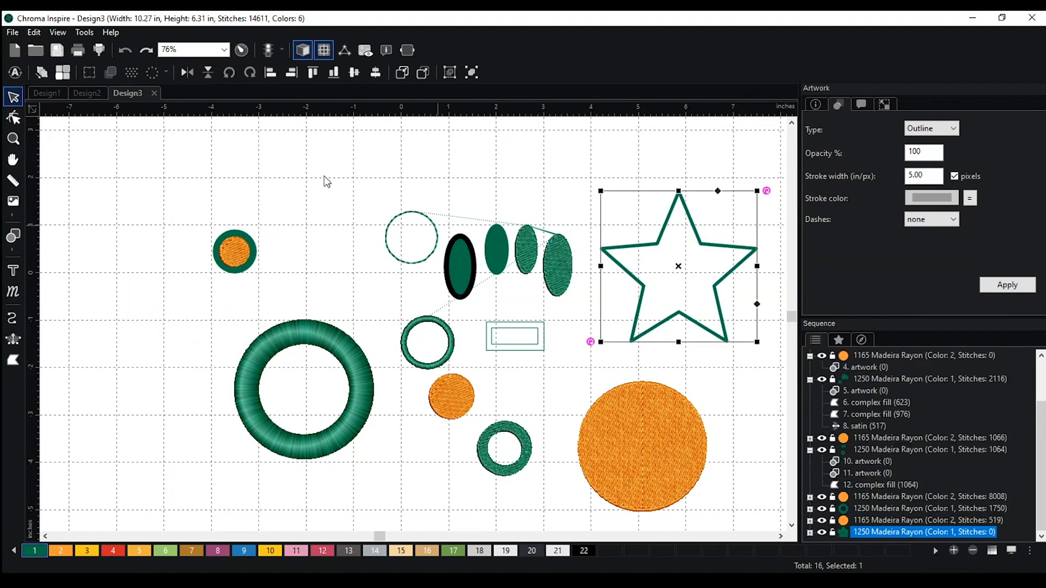
Auto-digitize the star outline and move the resulting run stitching off the artwork.
left_click(18, 68)
left_click(526, 349)
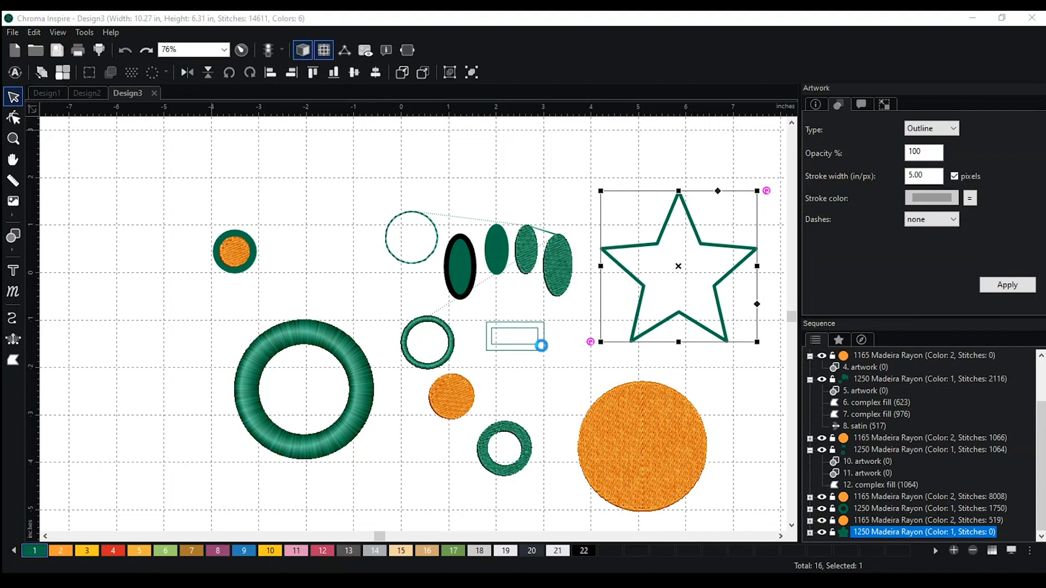
left_click(564, 180)
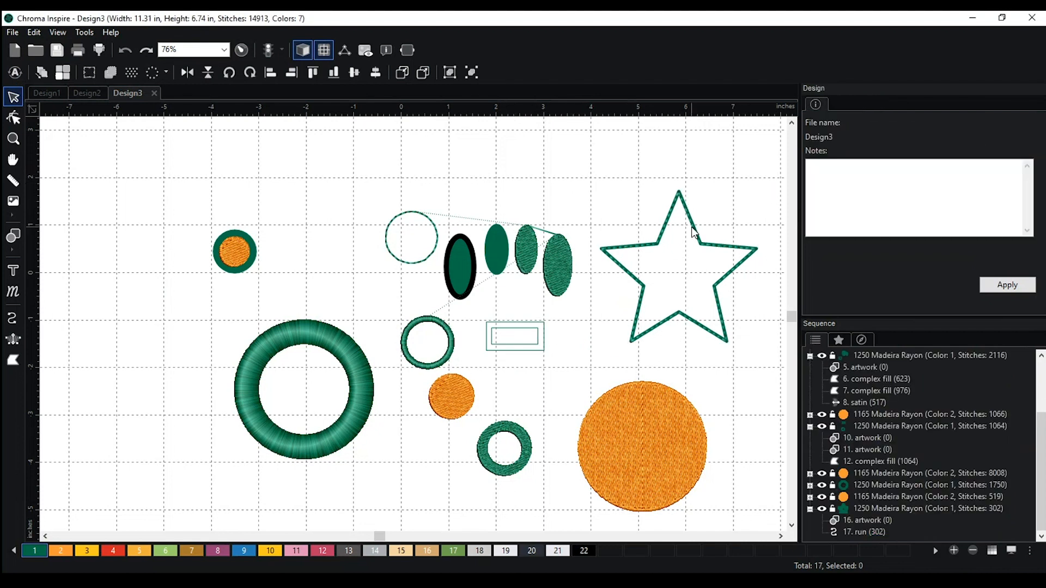
left_click_drag(693, 233, 583, 198)
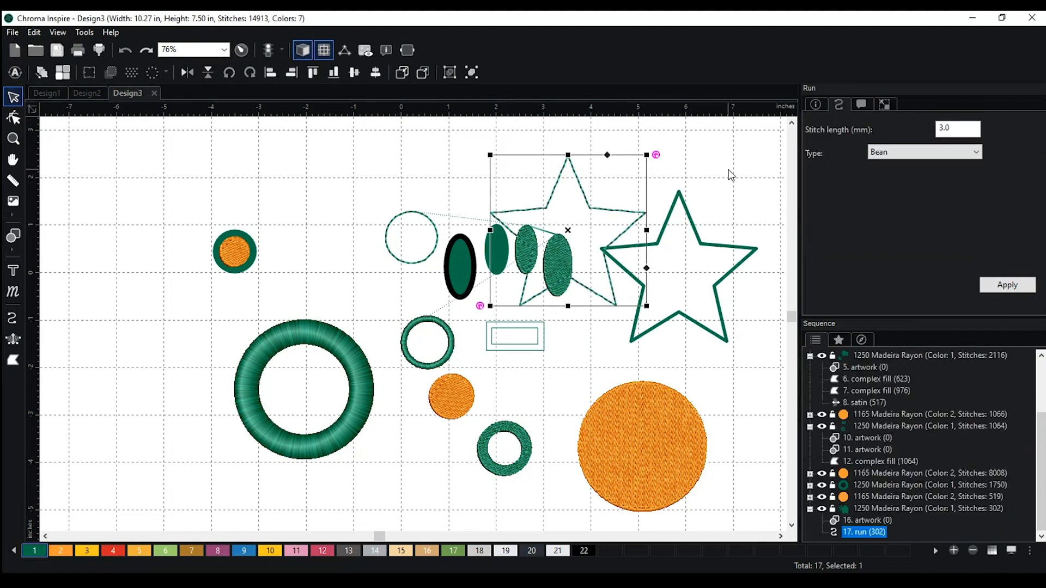
left_click(731, 174)
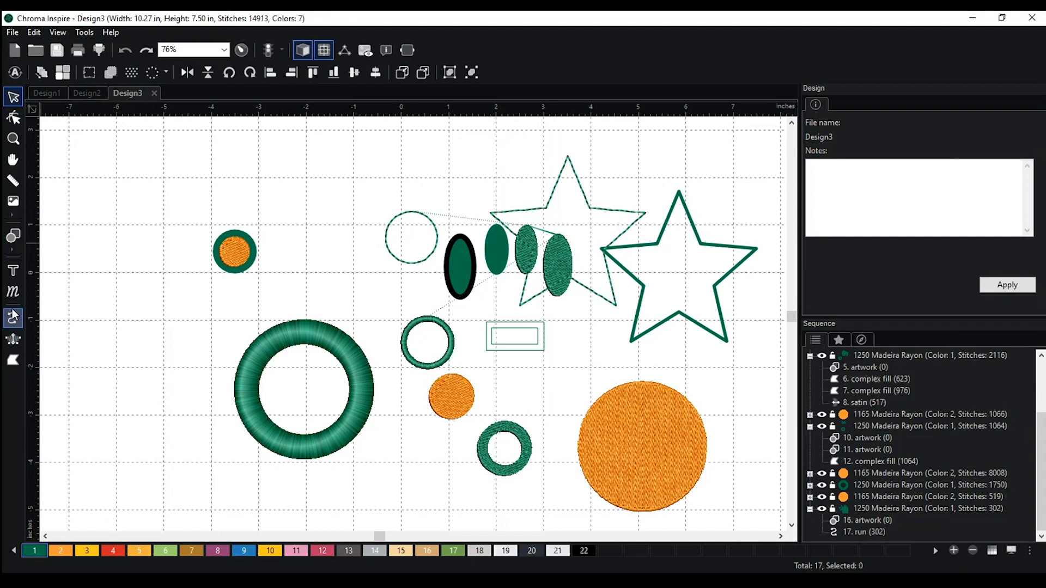
Shift the large green satin ring slightly up, and pull its left inner outline node outward past the ring's outer edge.
left_click(345, 348)
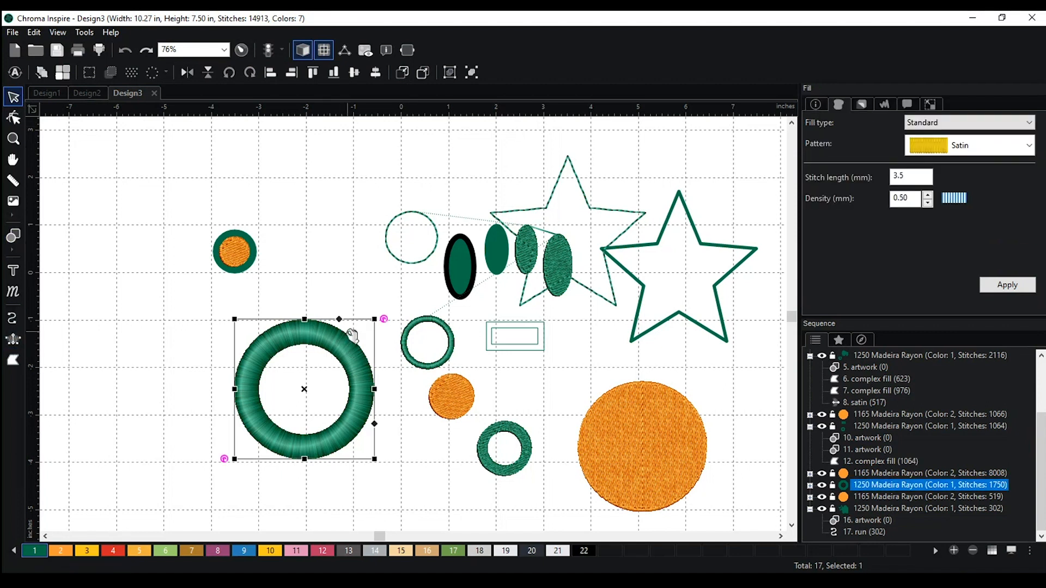
left_click_drag(349, 339, 349, 325)
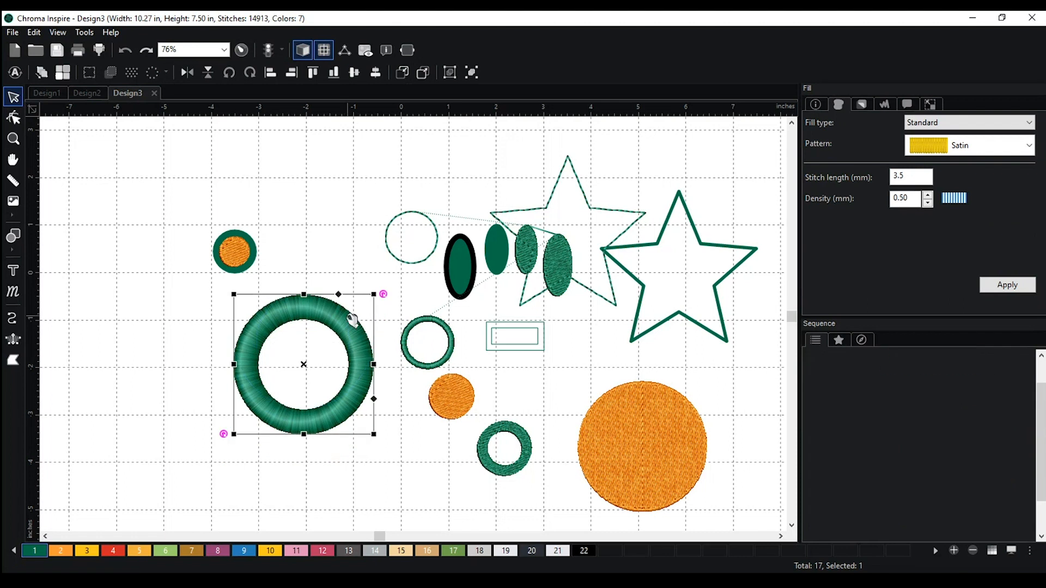
left_click(13, 118)
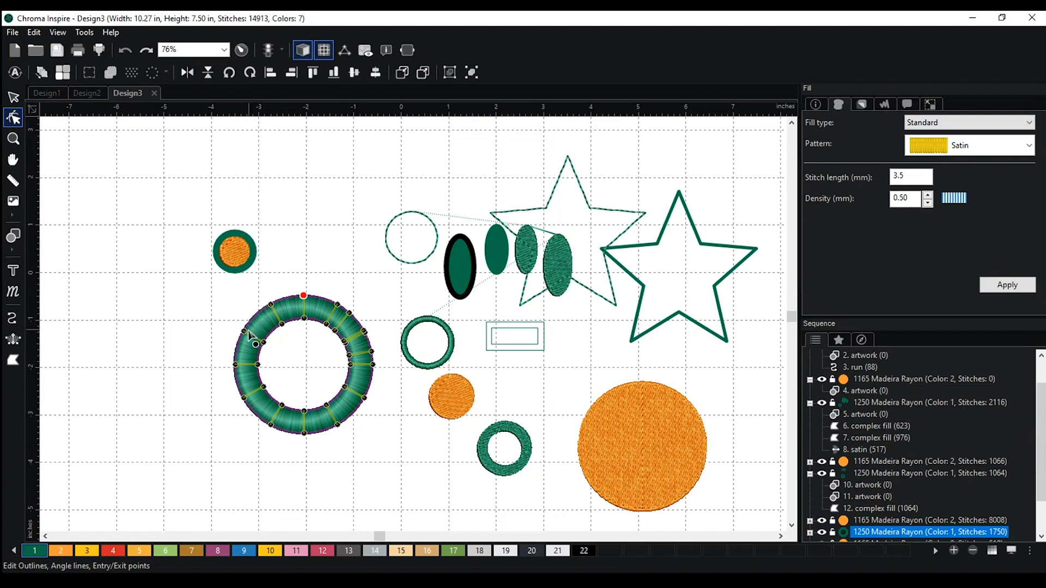
scroll(303, 315, "up", 4)
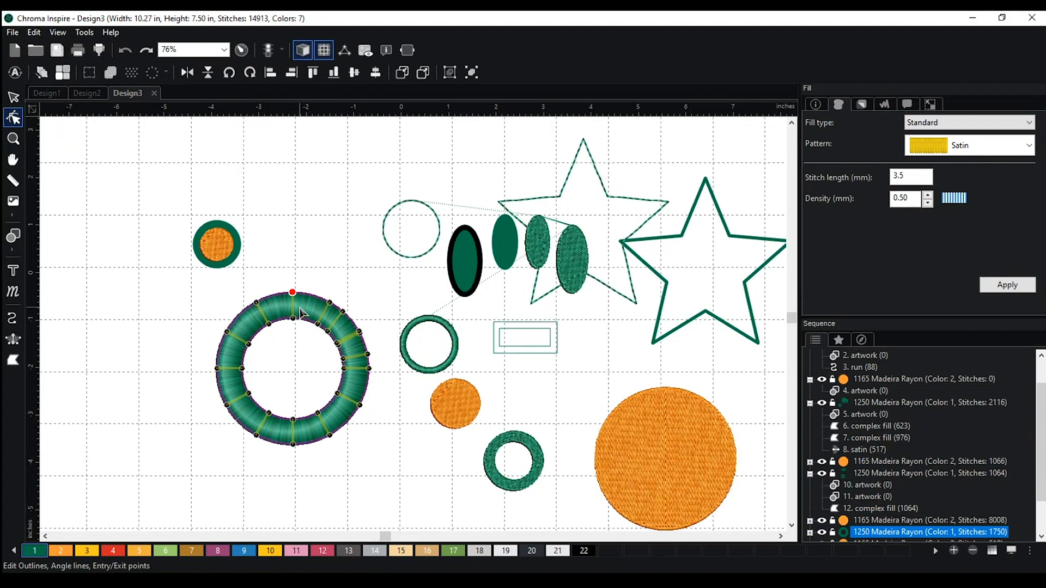
scroll(393, 252, "up", 3)
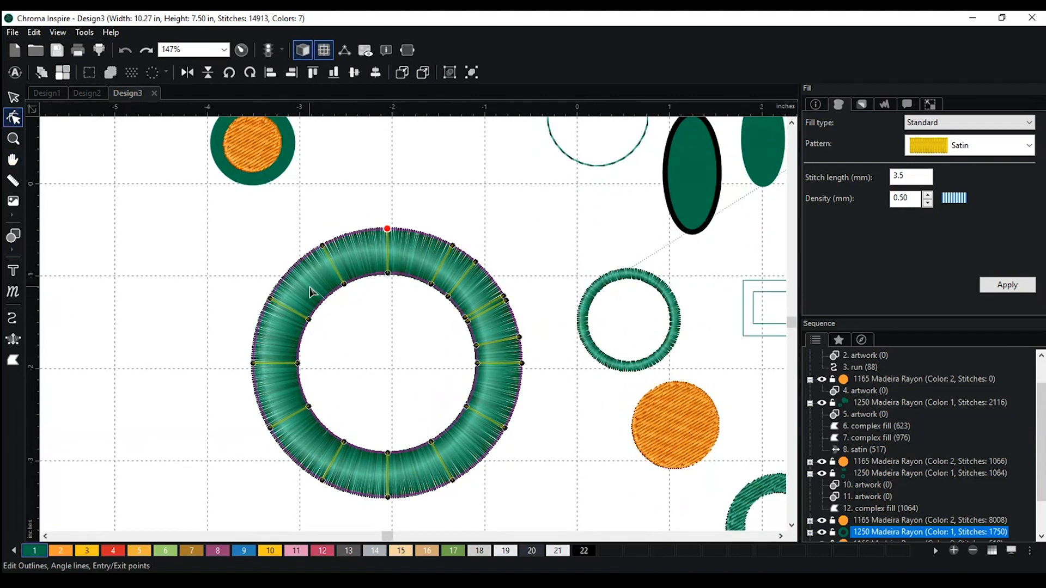
left_click_drag(387, 230, 430, 235)
left_click_drag(303, 339, 206, 334)
left_click(400, 336)
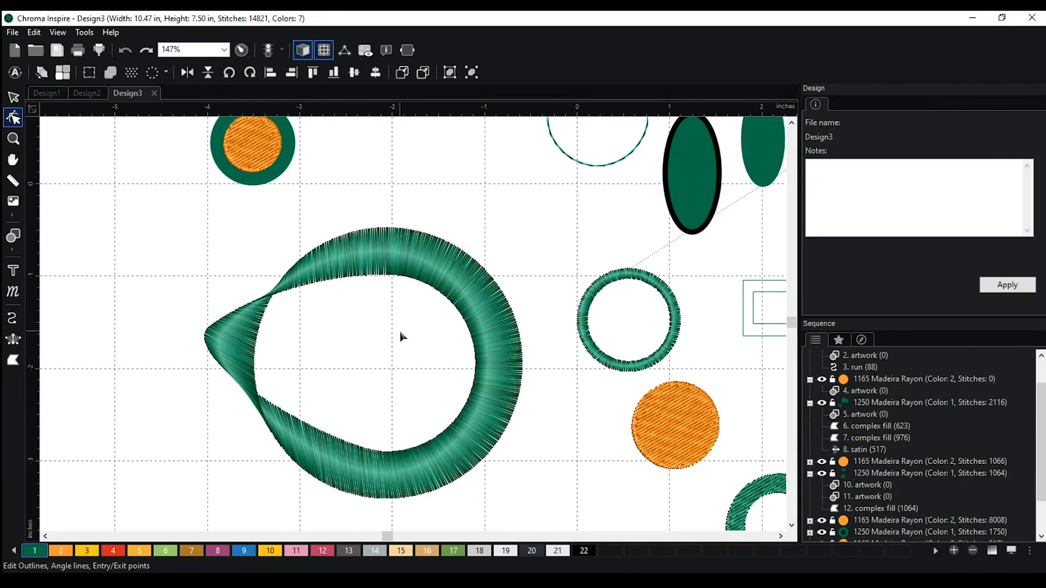
Select the large green satin ring and examine its outline nodes, angle lines and entry and exit points.
scroll(377, 324, "down", 2)
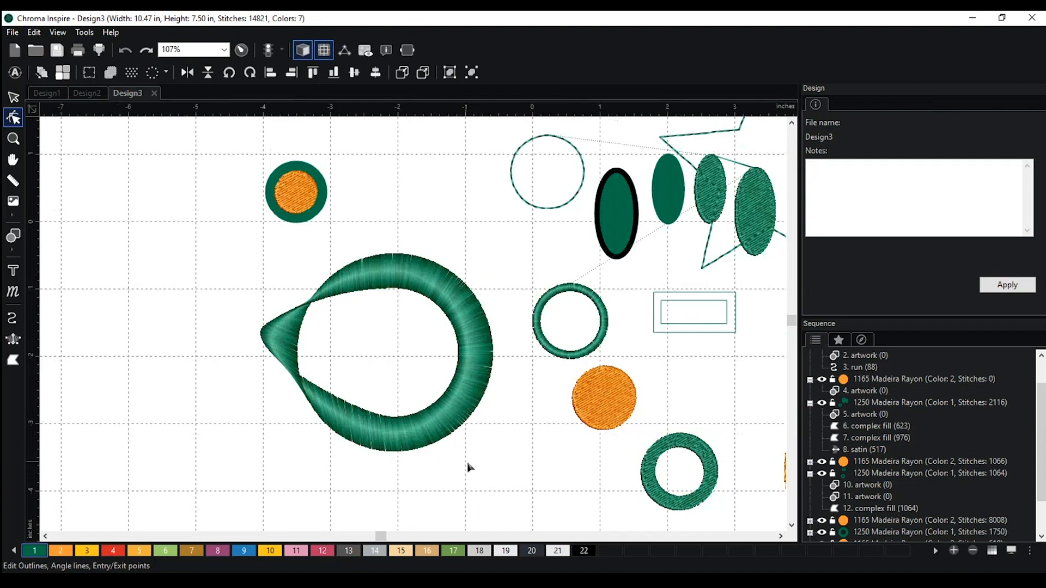
scroll(545, 425, "down", 1)
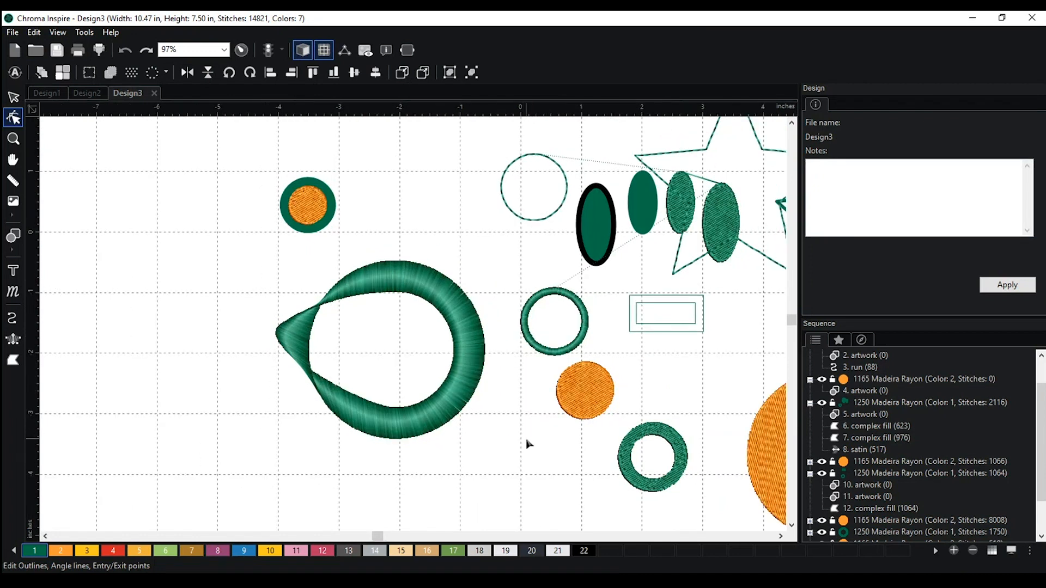
scroll(527, 435, "up", 2)
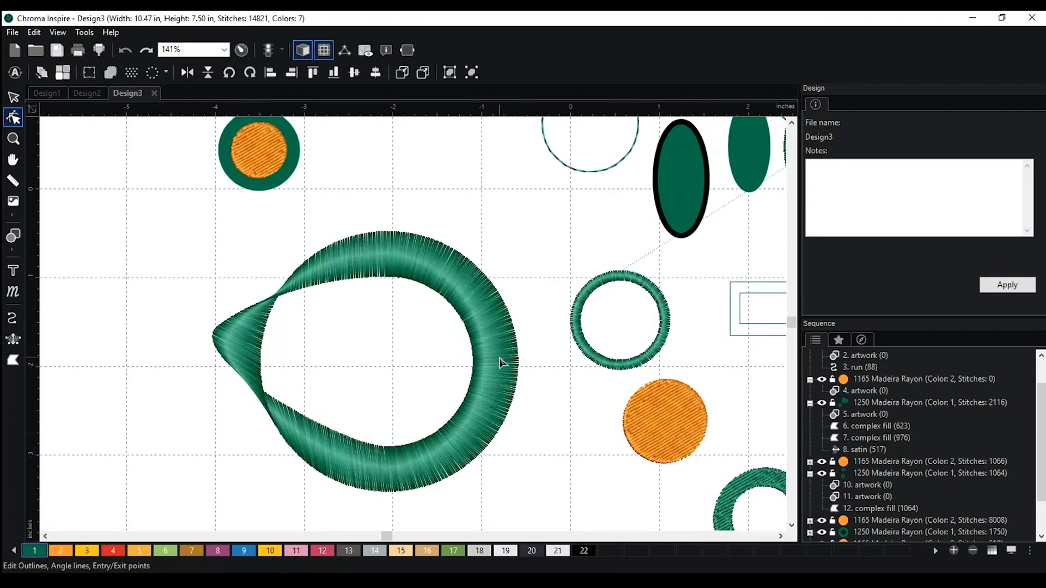
left_click(502, 362)
scroll(580, 358, "down", 2)
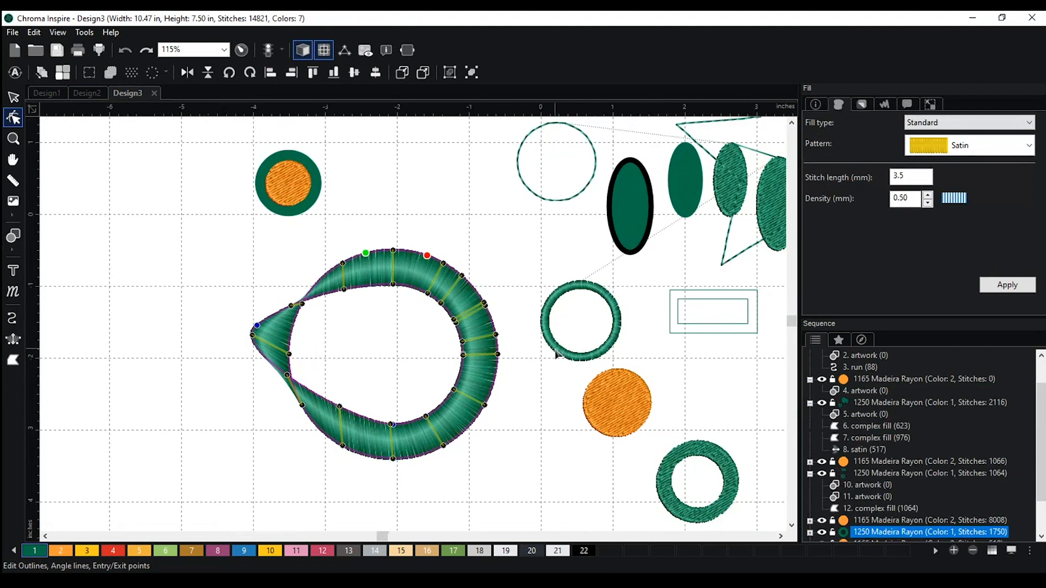
scroll(520, 350, "down", 1)
key("space")
left_click_drag(523, 387, 407, 340)
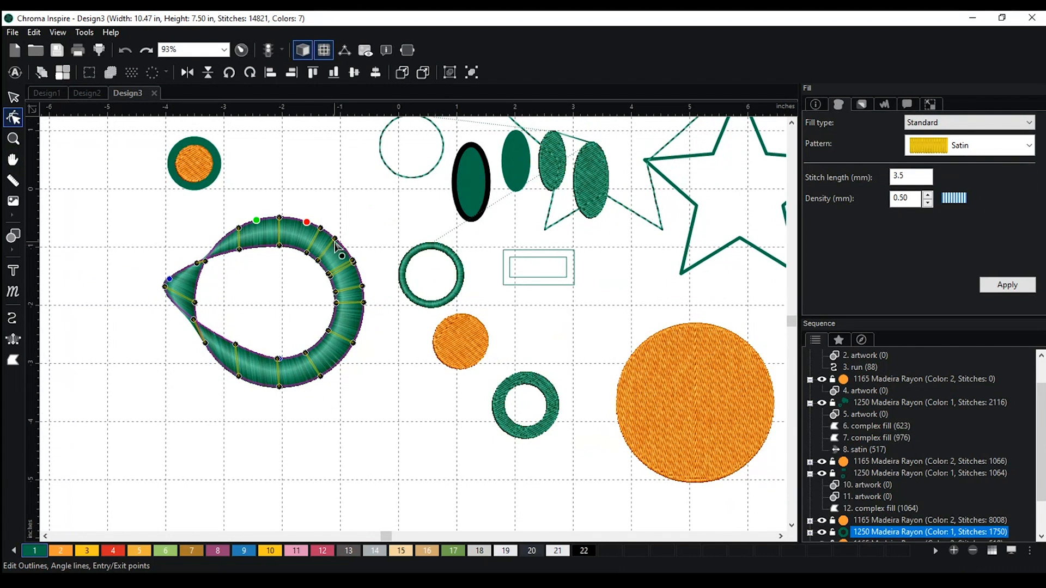
Draw a narrow triangular complex fill about 0.9 in tall in the empty area below the large green satin ring.
left_click(13, 360)
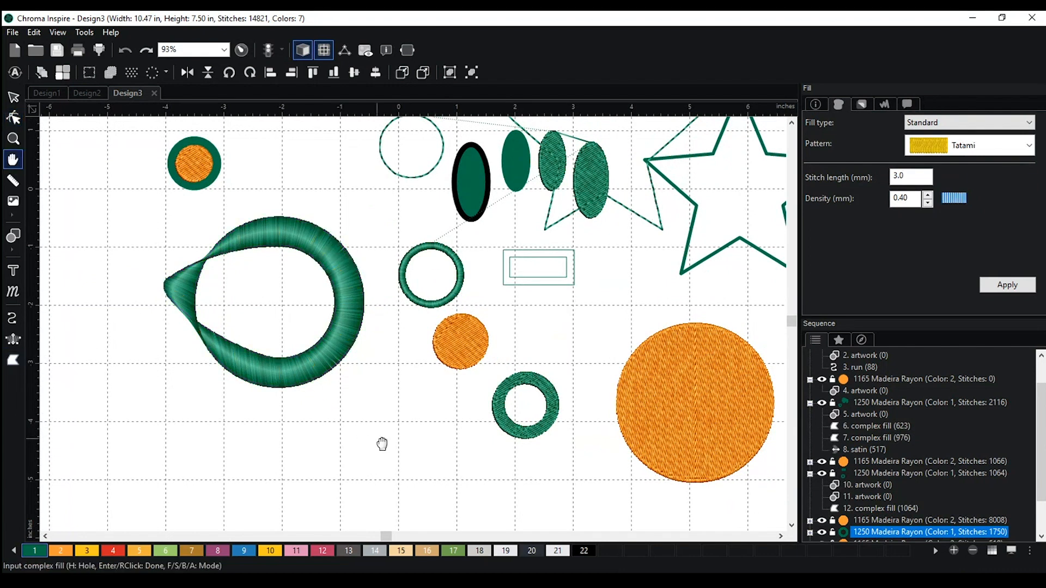
left_click_drag(380, 444, 467, 346)
left_click(407, 374)
left_click(430, 322)
left_click(438, 375)
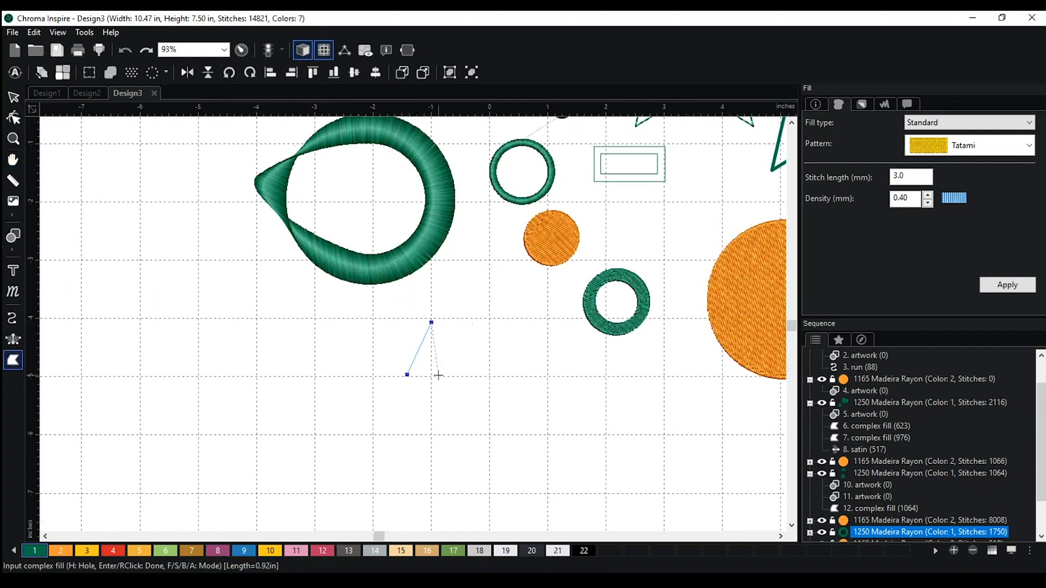
right_click(438, 374)
Draw two more triangular complex fills to the right of the first, one about 1.4 in tall and one about 0.8 in tall.
left_click(433, 417)
left_click(460, 334)
left_click(525, 362)
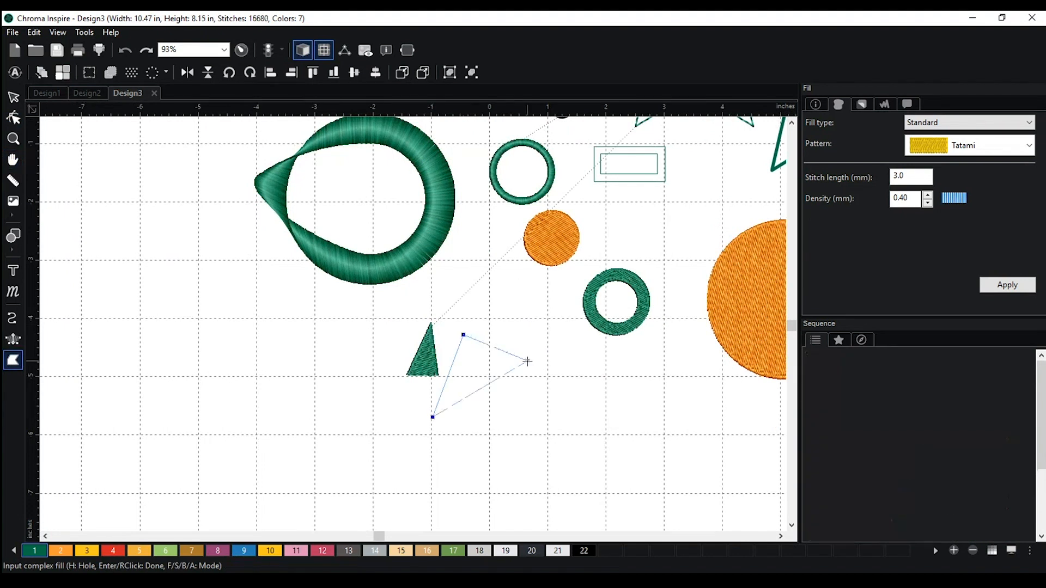
key("Return")
left_click(486, 423)
left_click(528, 383)
left_click(540, 429)
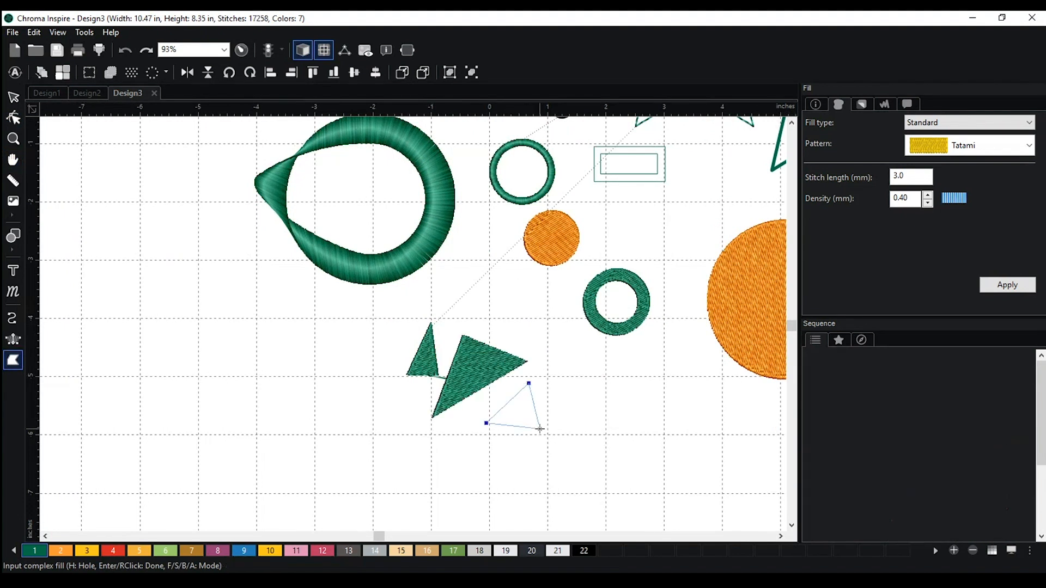
key("Return")
Move the entry point of the last-drawn triangle from its apex to its left edge, near the lower left corner.
scroll(464, 408, "up", 1)
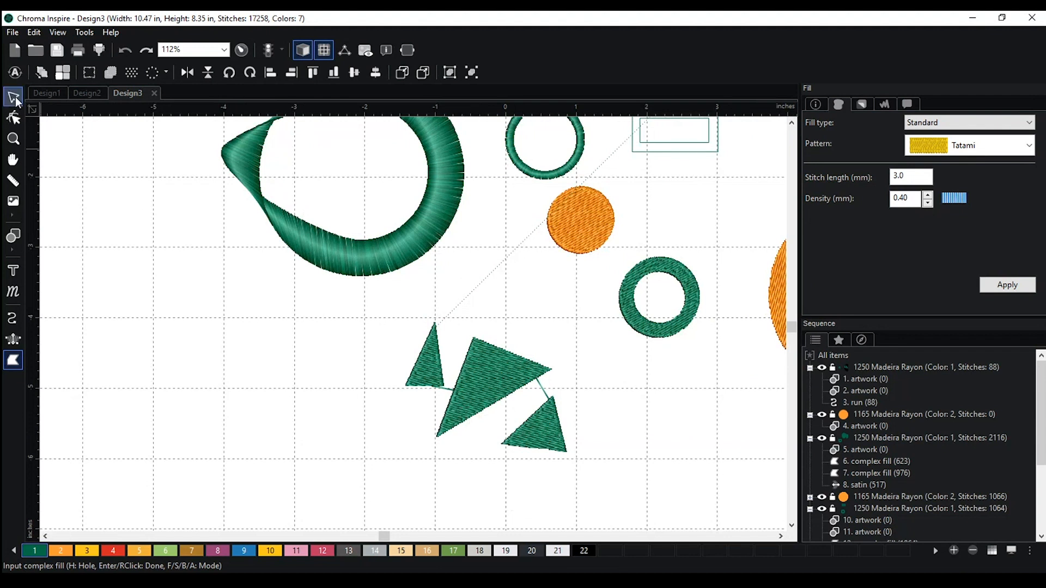
left_click(14, 118)
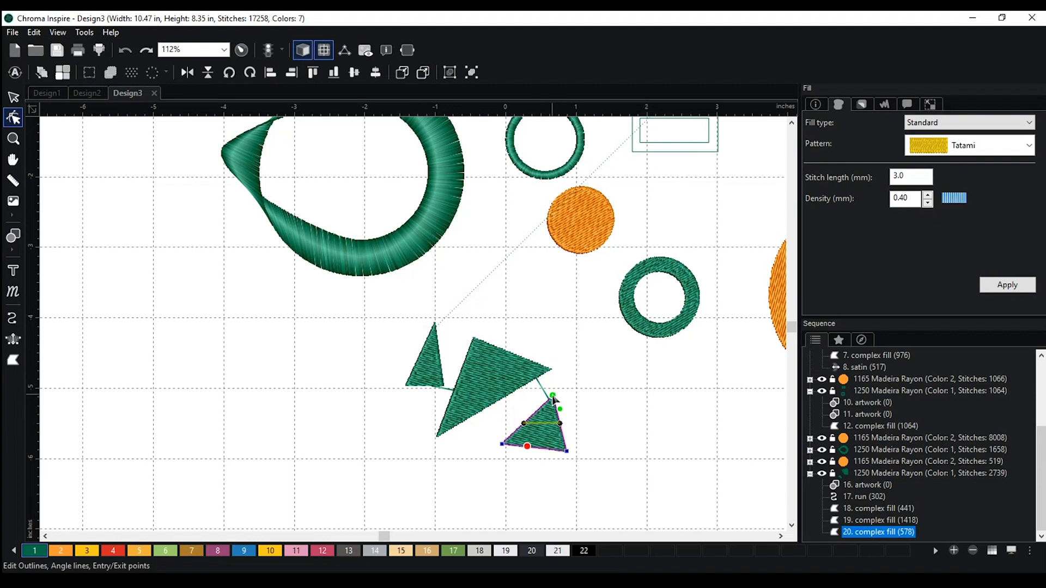
left_click_drag(552, 395, 518, 447)
left_click_drag(512, 435, 553, 396)
scroll(502, 376, "up", 2)
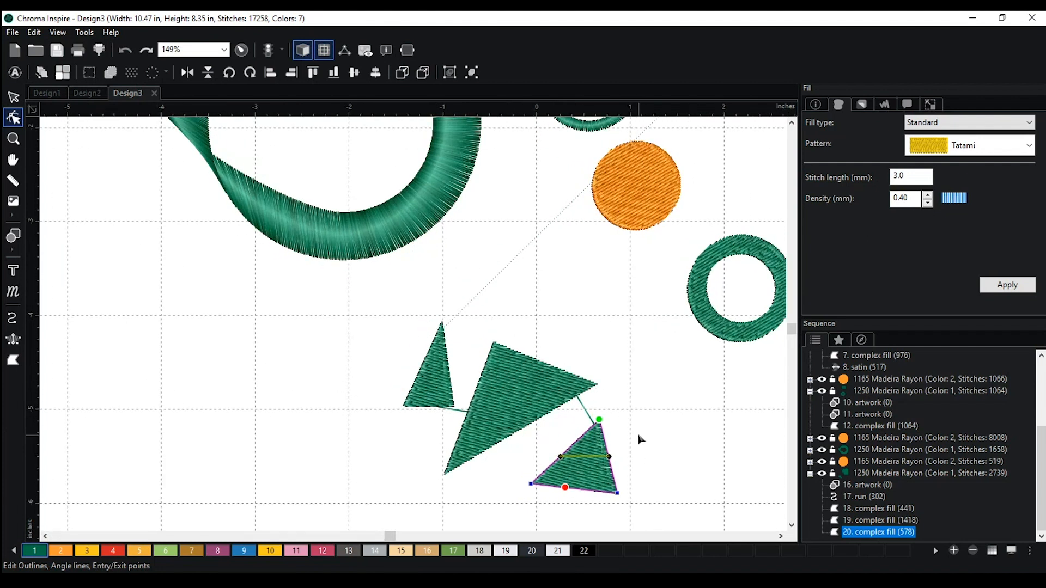
scroll(652, 396, "down", 1)
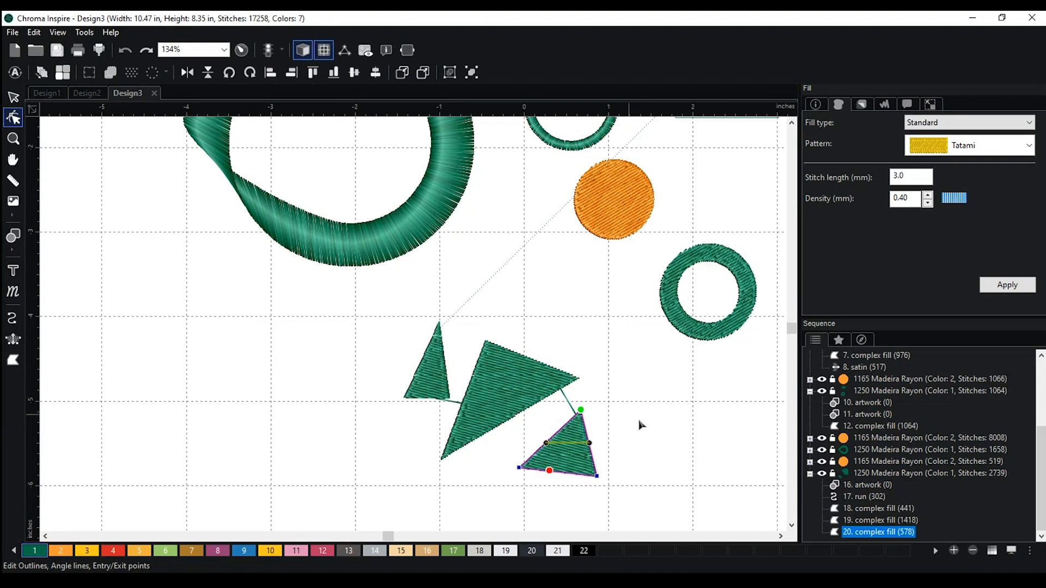
scroll(658, 428, "up", 1)
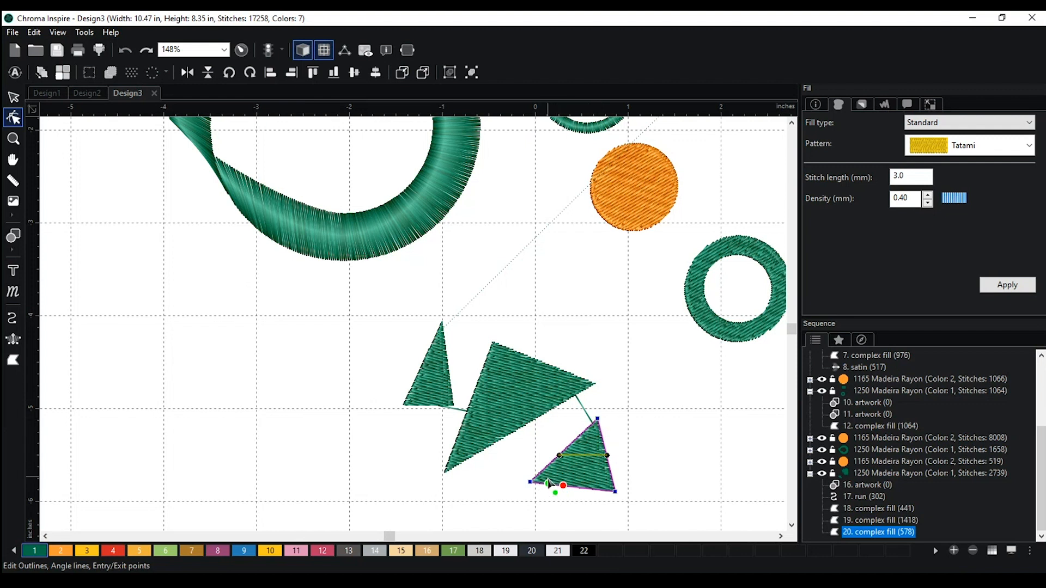
left_click(543, 479)
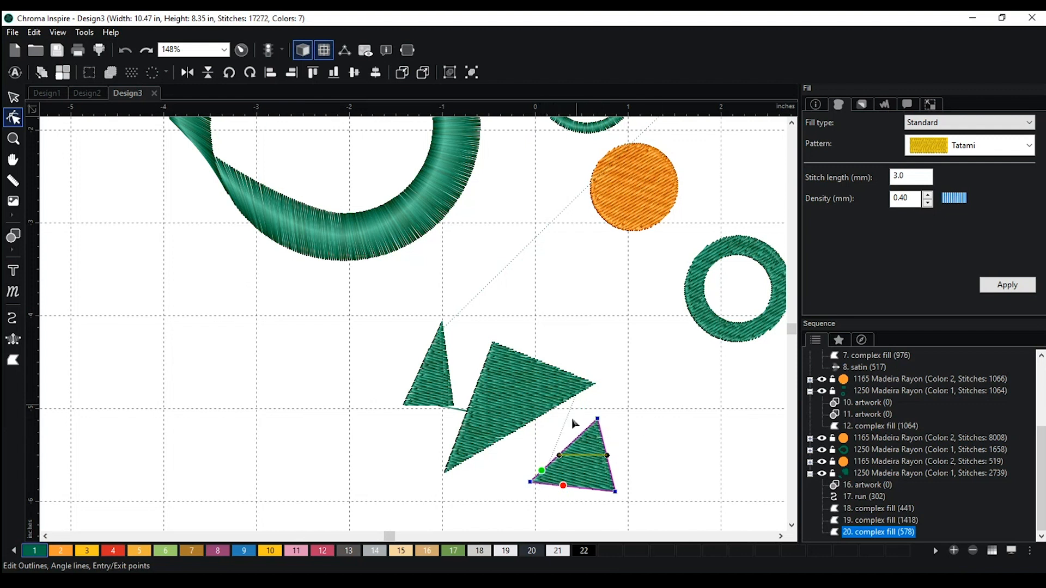
scroll(670, 430, "down", 1)
left_click(670, 430)
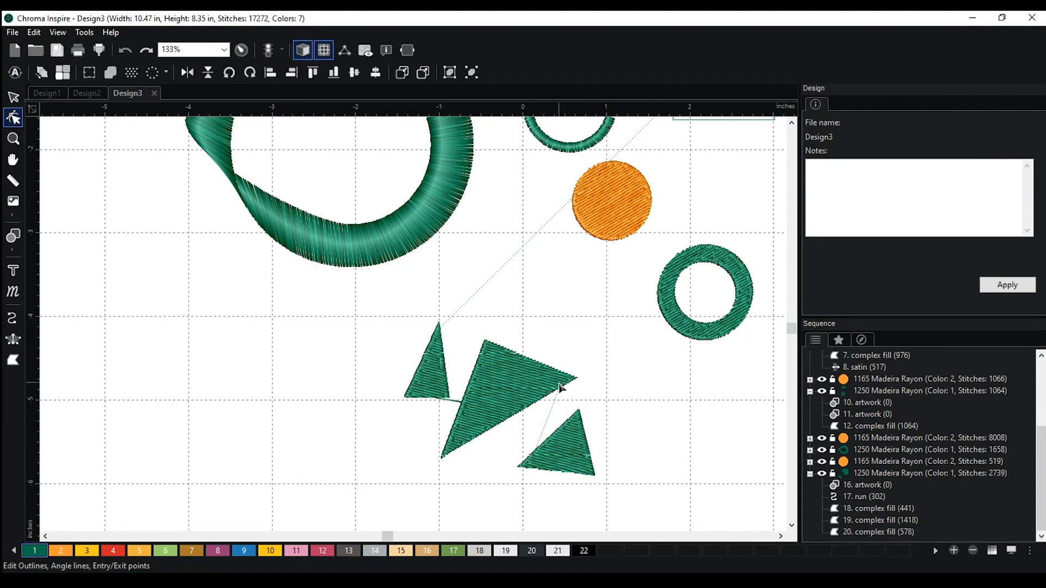
Move the narrow left triangle's exit point to its lower right corner, and from there halfway up its right edge.
left_click(435, 391)
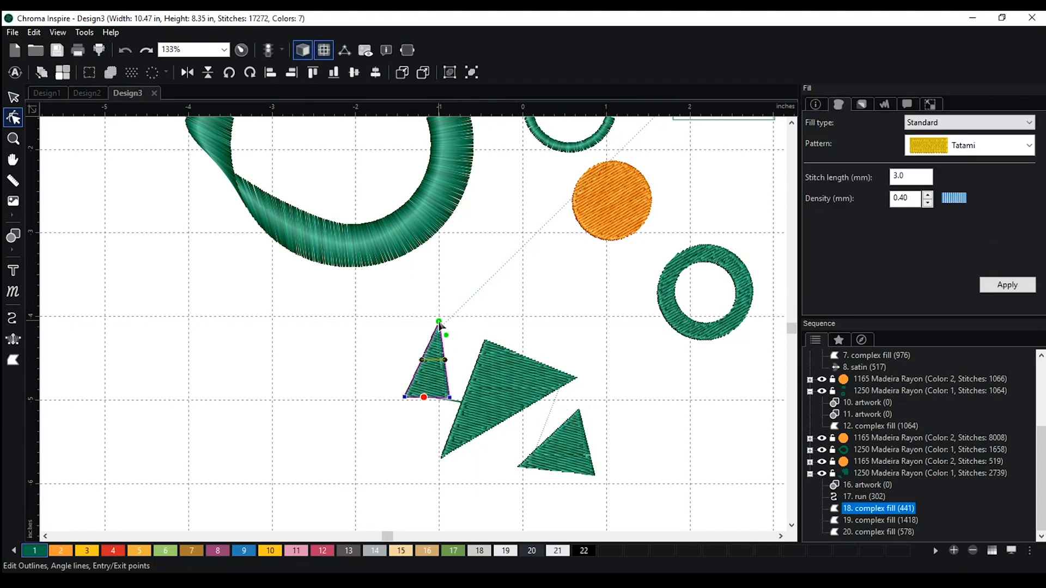
mouse_move(424, 397)
left_mouse_down()
mouse_move(455, 393)
mouse_move(451, 401)
left_mouse_up()
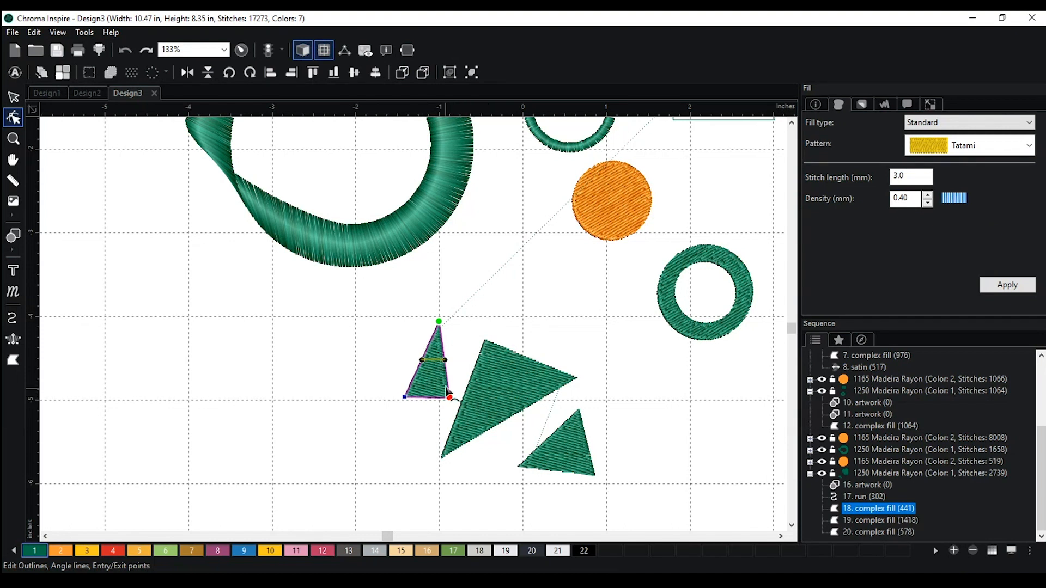
left_click(468, 338)
left_click(439, 384)
left_click(462, 355)
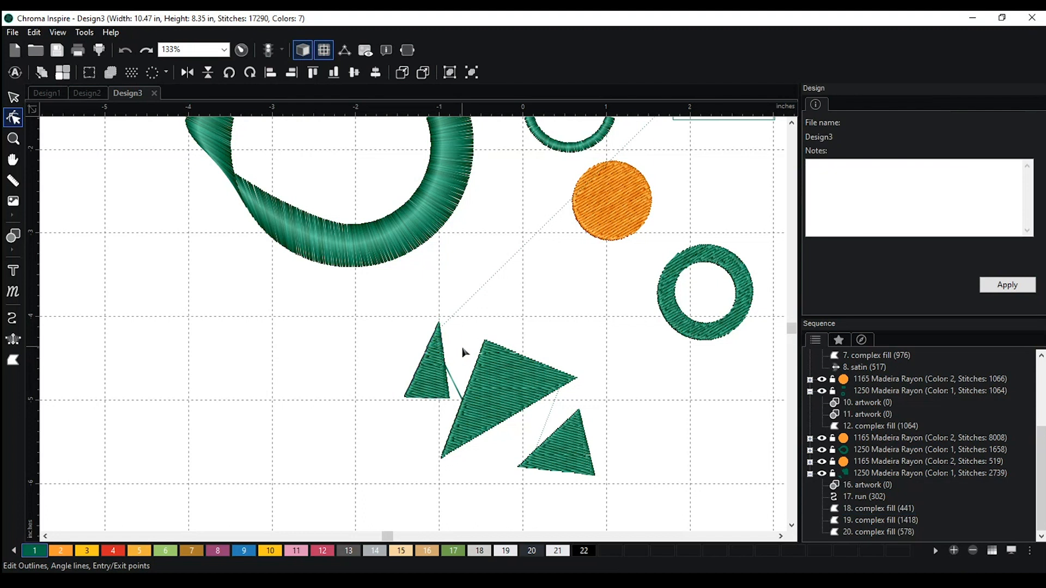
Move the large middle triangle's entry point up its left edge, close to the top corner.
left_click(432, 383)
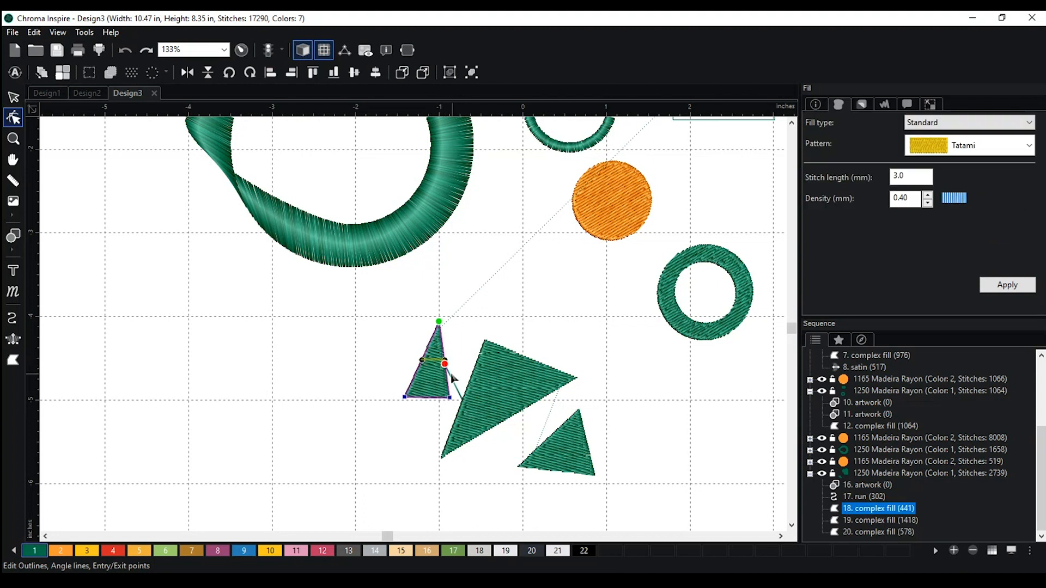
left_click(464, 412)
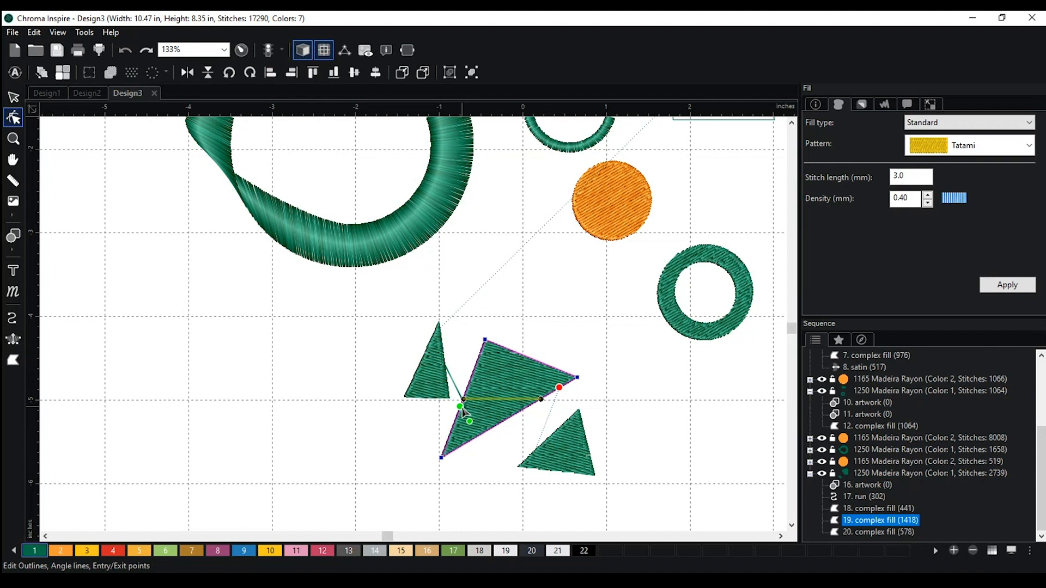
left_click_drag(460, 407, 480, 360)
left_click(468, 315)
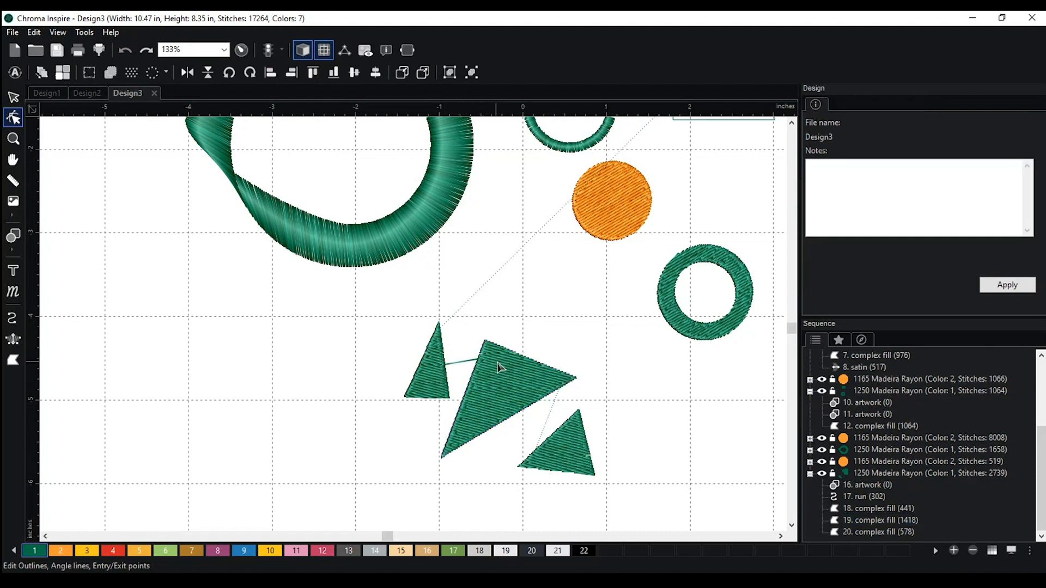
Place the narrow triangle's exit point at its lower right corner and the large triangle's entry point directly opposite on its left edge.
left_click(437, 374)
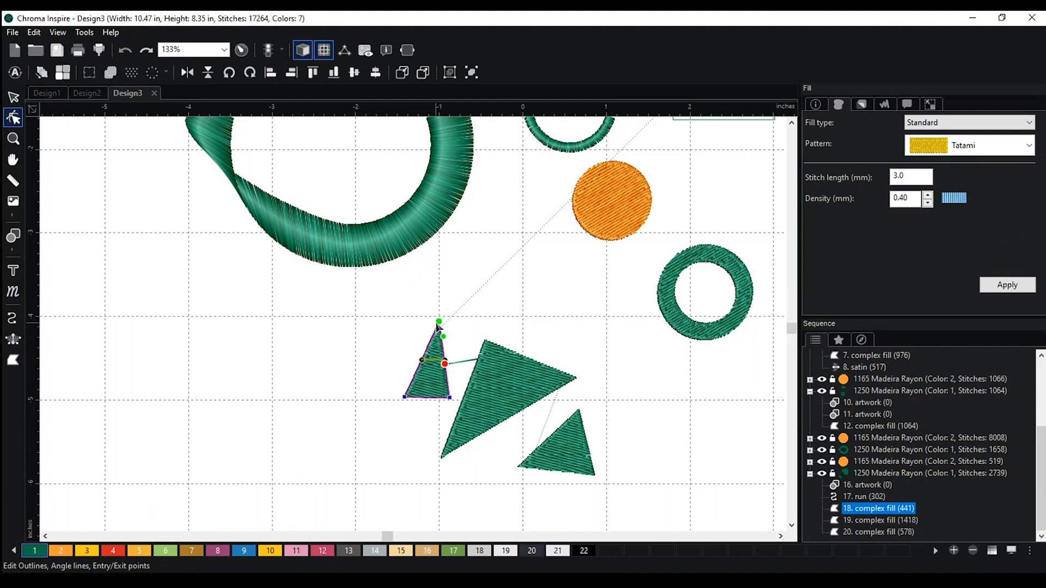
left_click_drag(445, 363, 450, 406)
left_click(485, 406)
left_click_drag(478, 360, 466, 400)
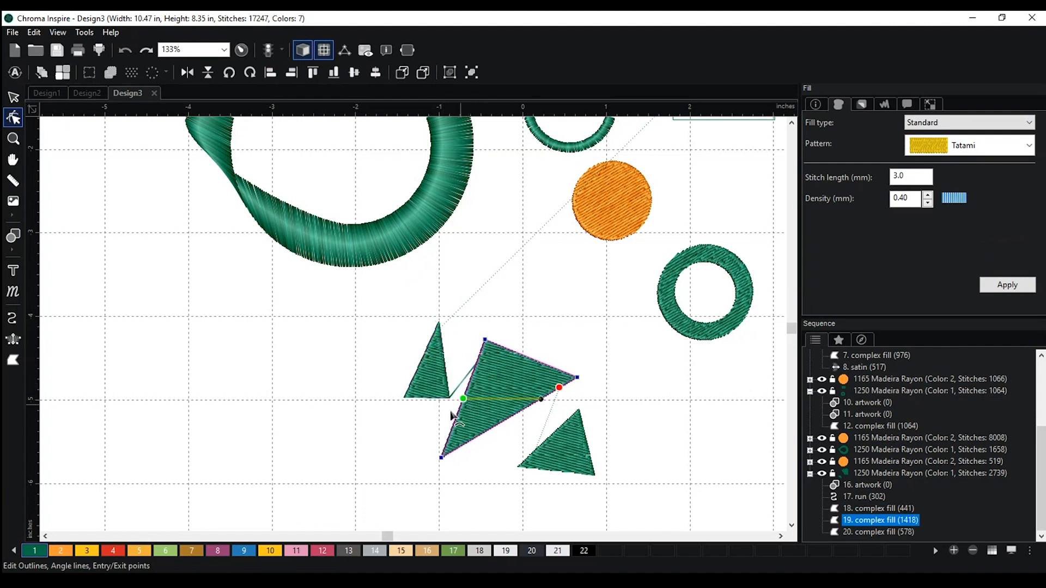
left_click(438, 418)
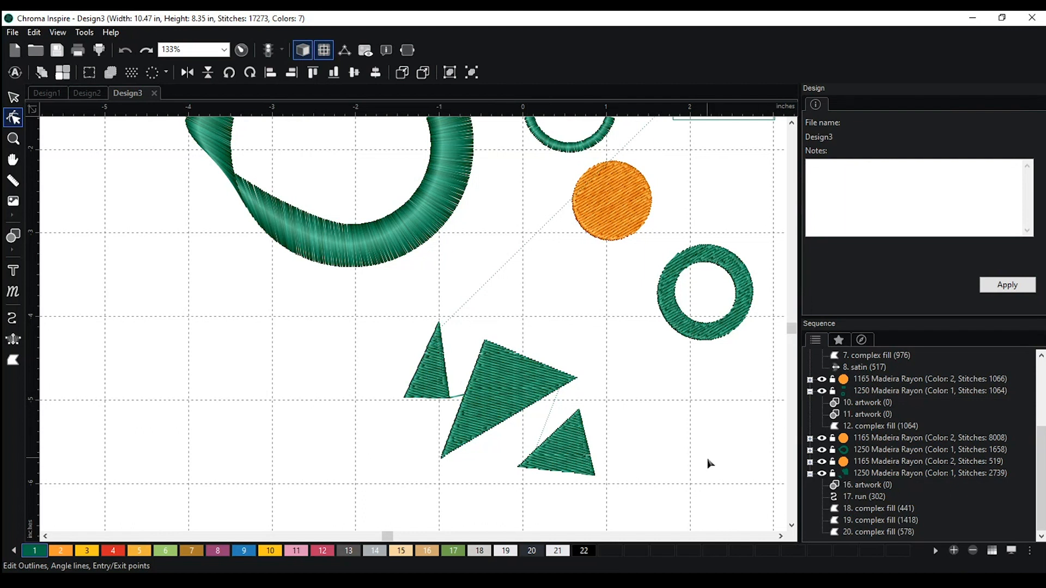
Change the fill pattern of the large orange circle to Smooth, keeping the Standard fill type.
scroll(700, 457, "down", 2)
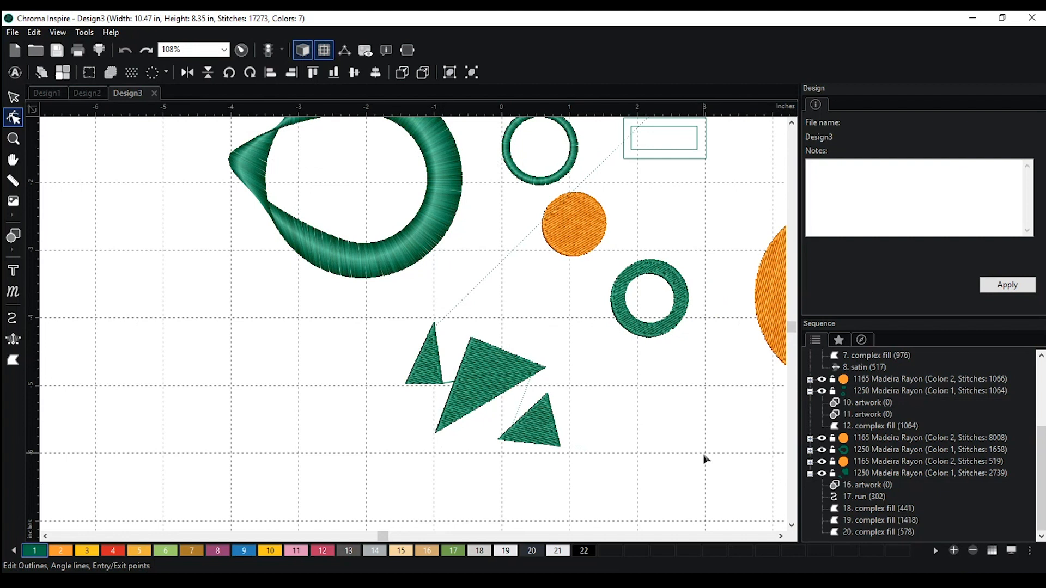
scroll(705, 459, "down", 1)
scroll(704, 460, "down", 3)
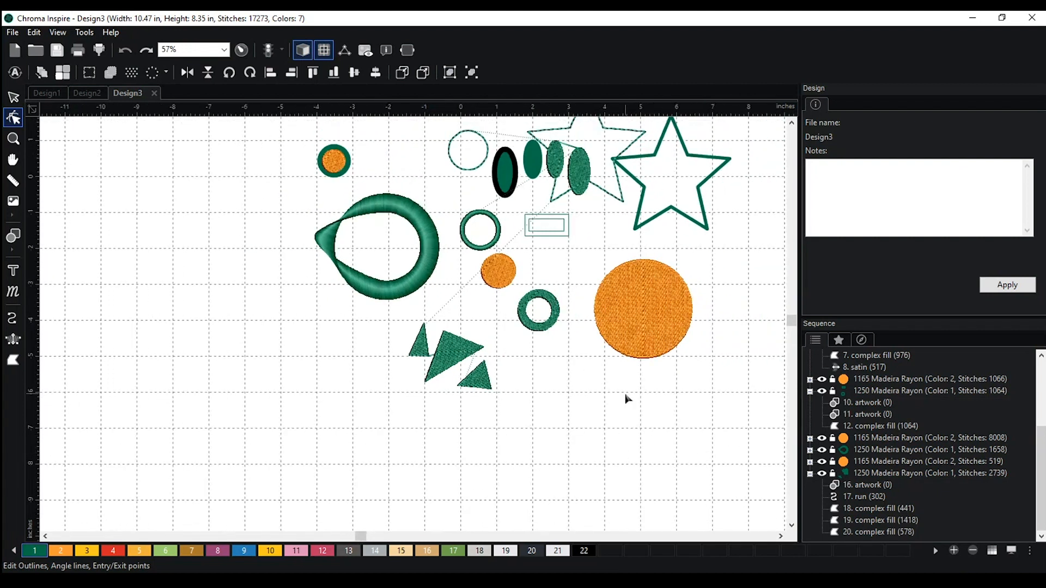
key("space")
left_click_drag(580, 382, 457, 439)
left_click(566, 404)
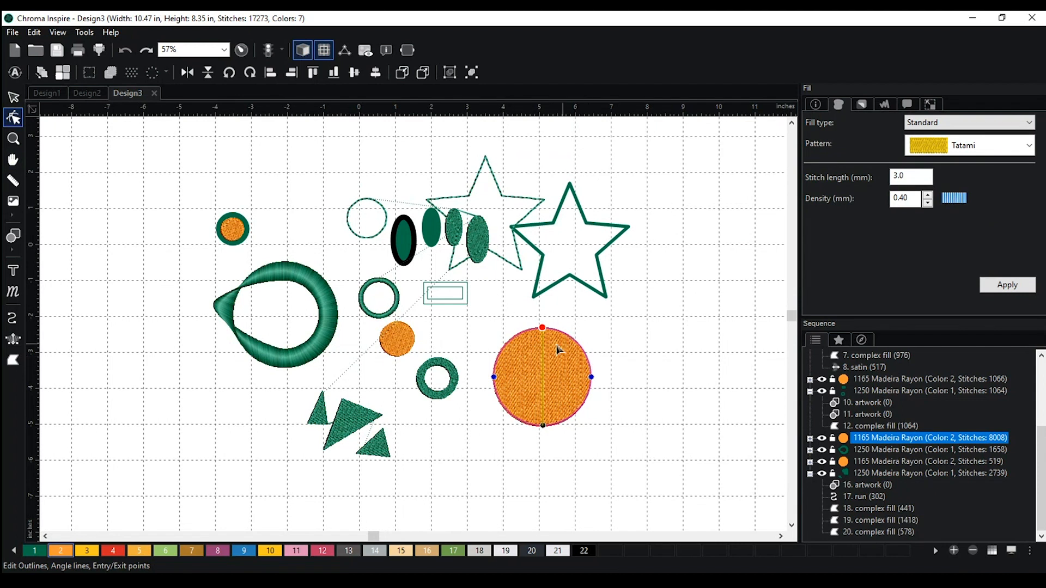
scroll(618, 371, "up", 1)
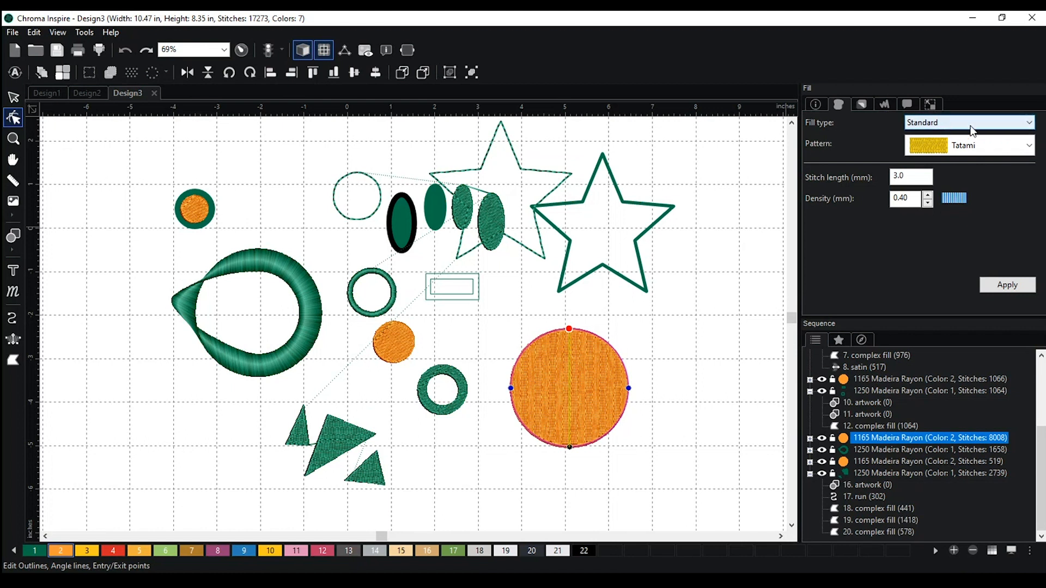
left_click(1004, 126)
left_click(1005, 125)
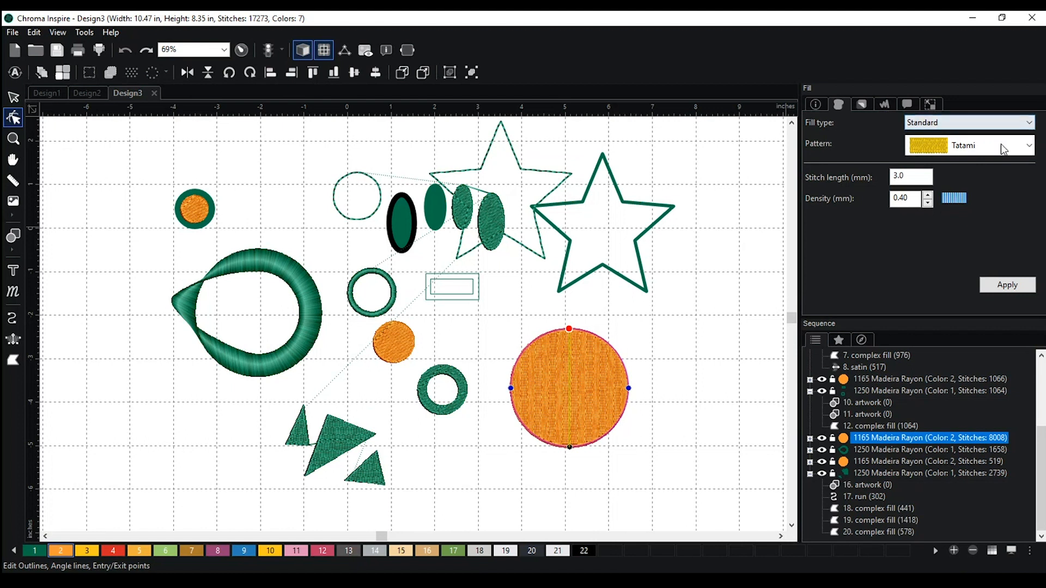
left_click(993, 146)
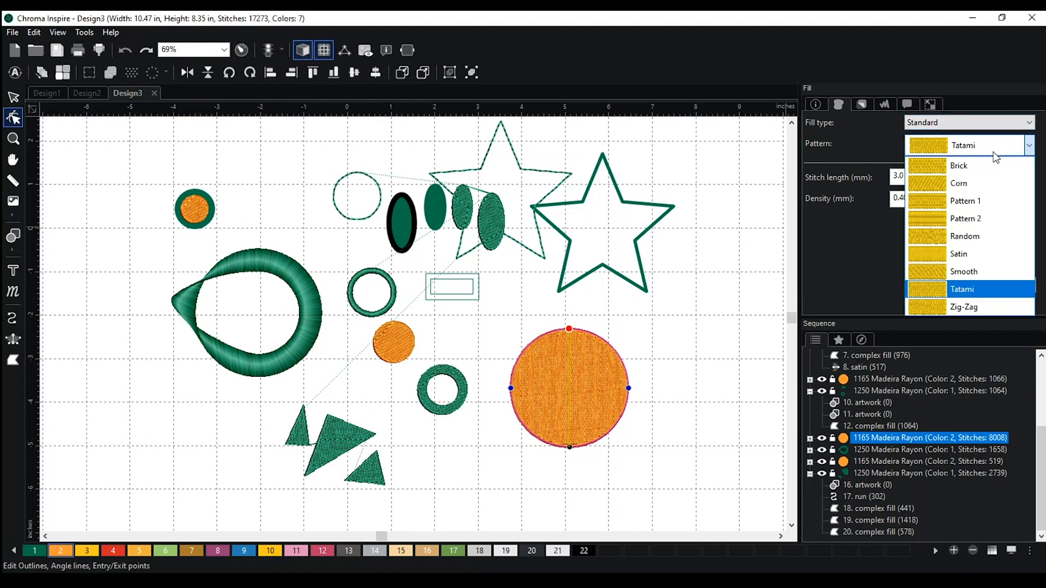
left_click(979, 283)
left_click(1000, 287)
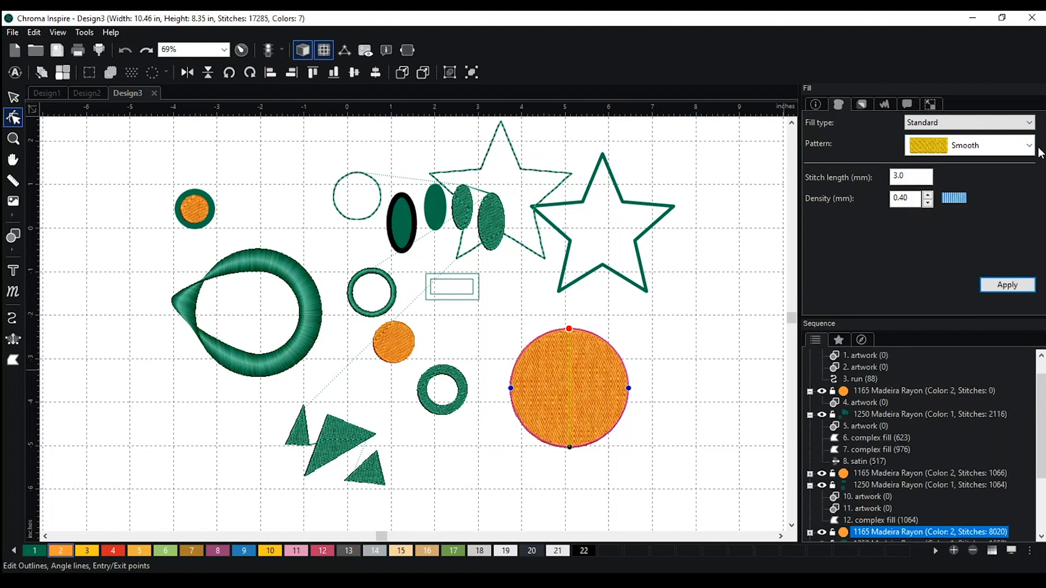
Apply the Brick fill pattern to the large orange circle and deselect it.
left_click(1012, 151)
left_click(988, 164)
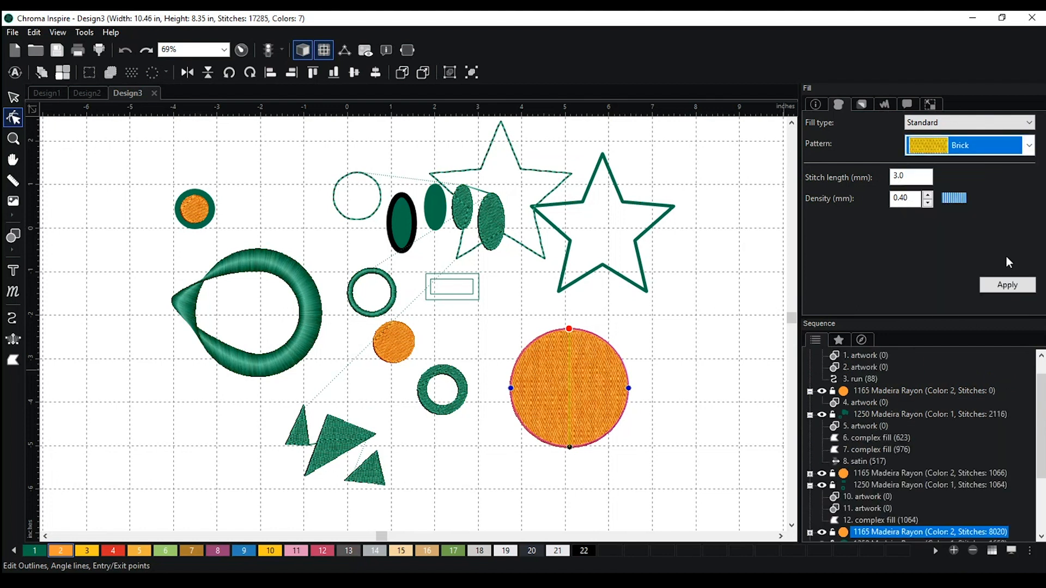
left_click(1005, 281)
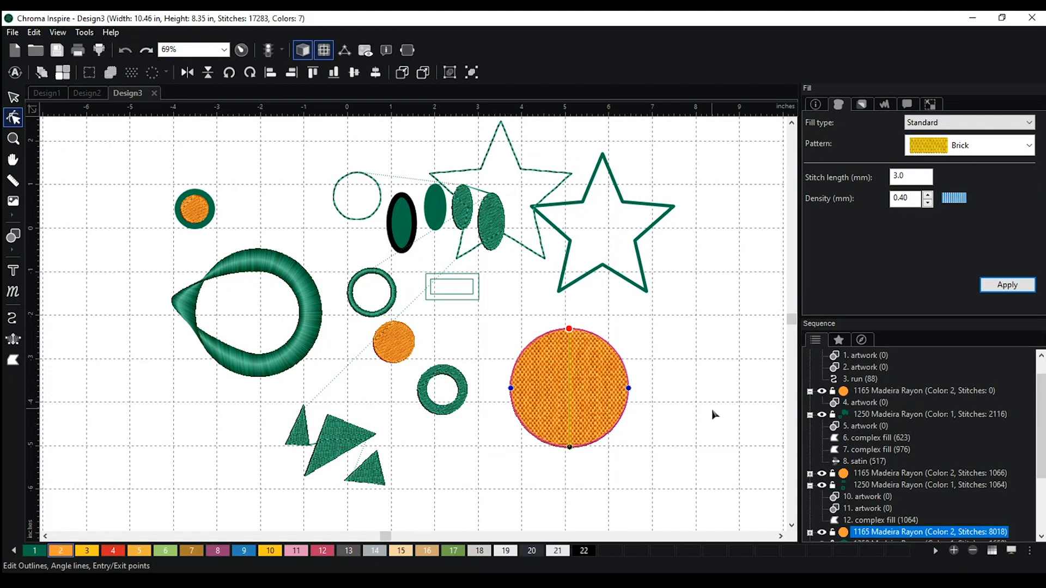
scroll(714, 411, "up", 1)
middle_click(730, 342)
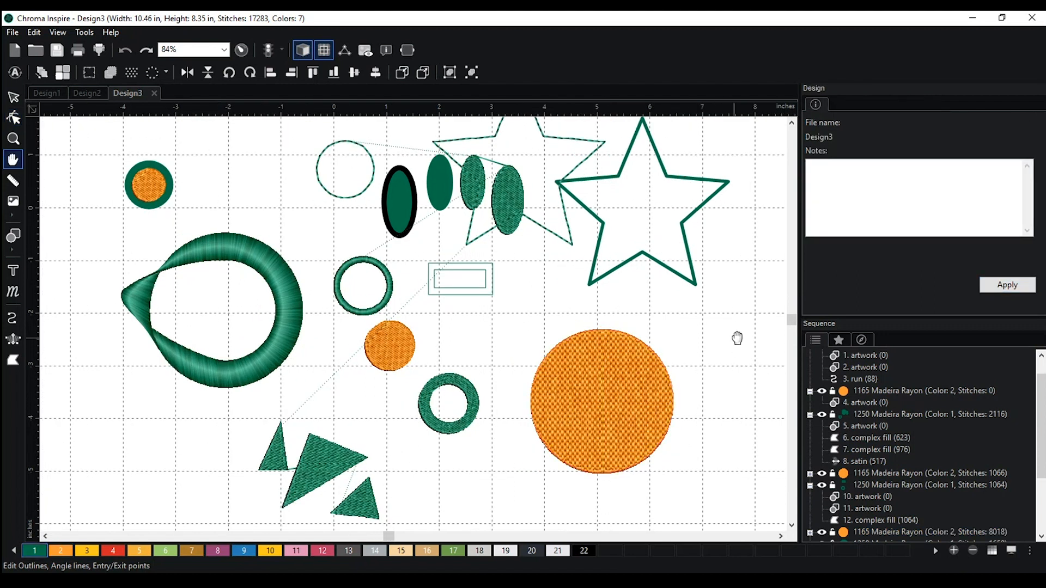
Select the large orange circle and apply the Corn fill pattern to it.
left_click_drag(737, 341, 669, 295)
scroll(703, 294, "up", 2)
scroll(719, 287, "up", 3)
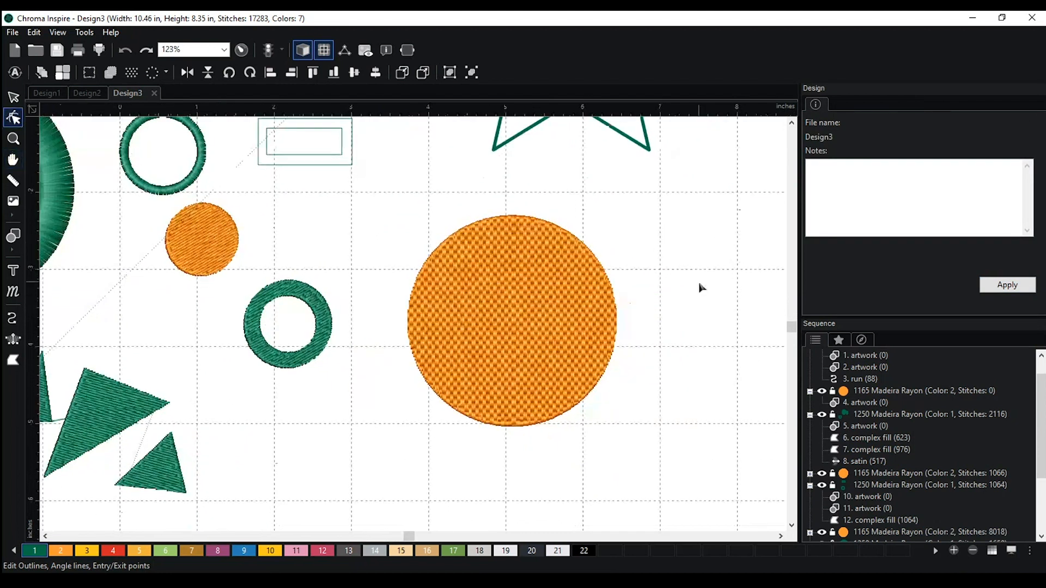
left_click_drag(763, 161, 567, 161)
left_click(490, 287)
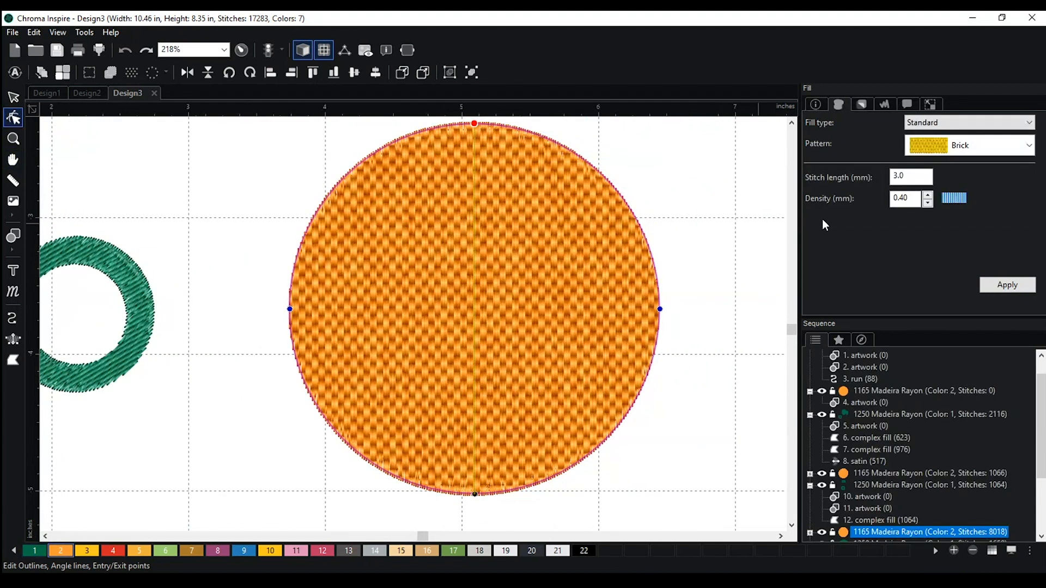
left_click(995, 149)
left_click(995, 183)
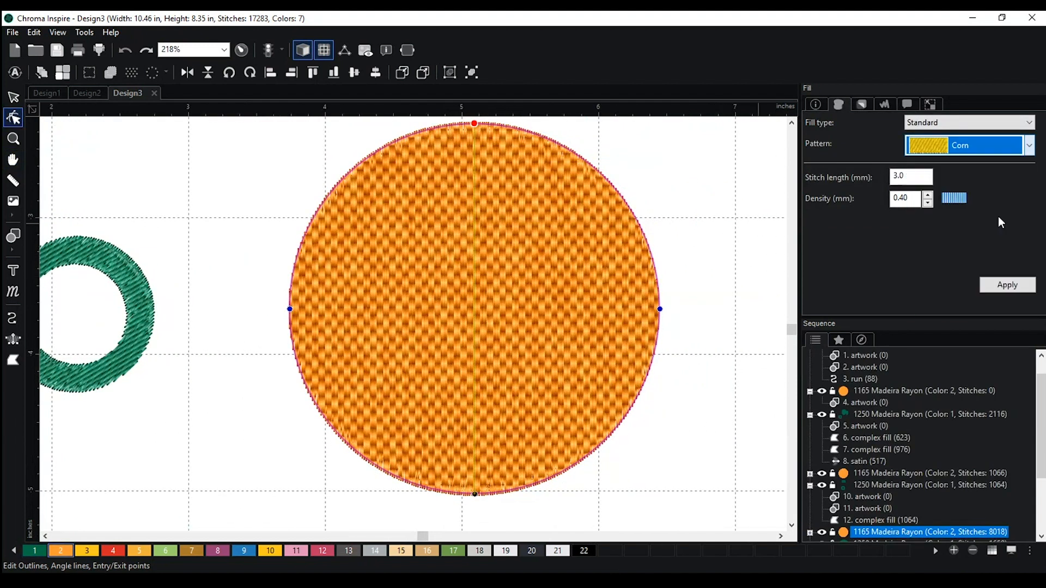
left_click(1003, 283)
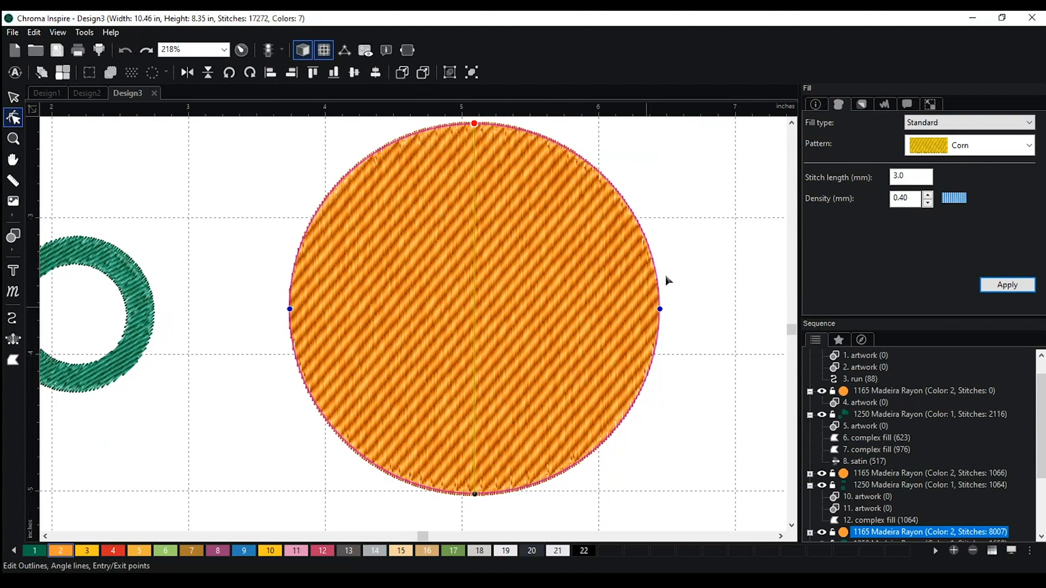
Switch the large orange circle's fill pattern to Pattern 1 and apply it.
left_click(991, 146)
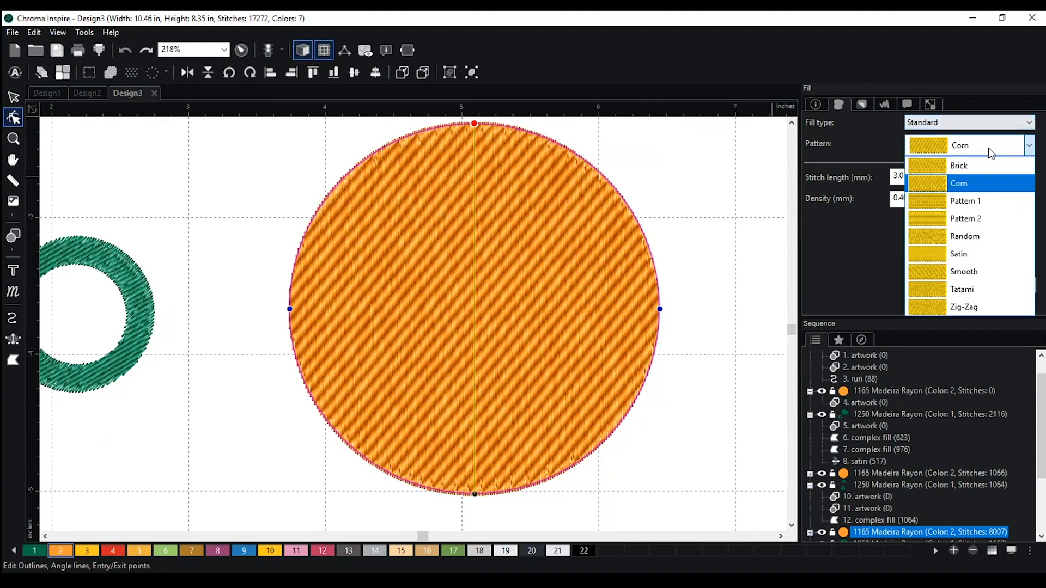
left_click(975, 201)
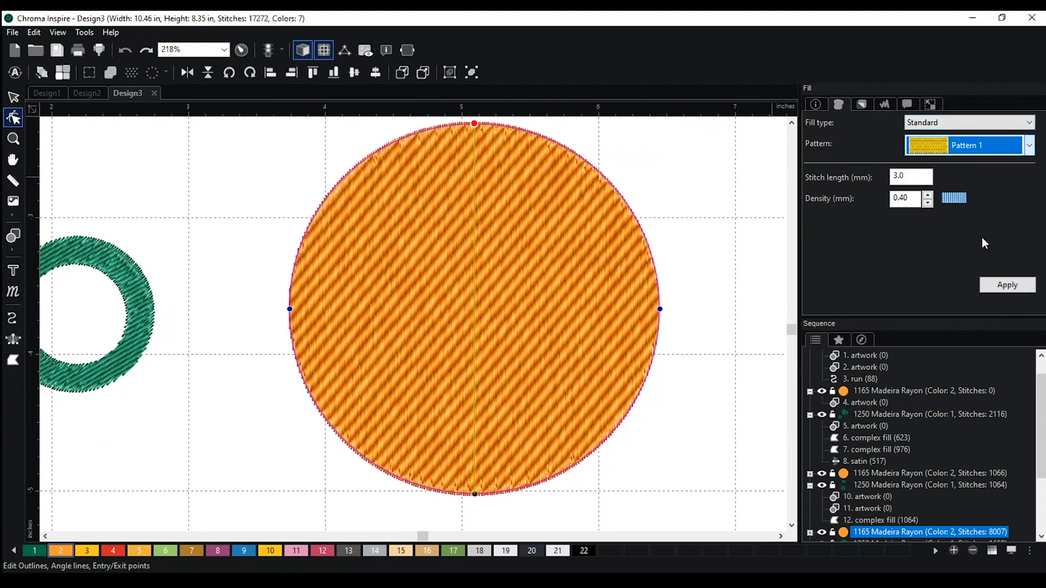
left_click(1008, 286)
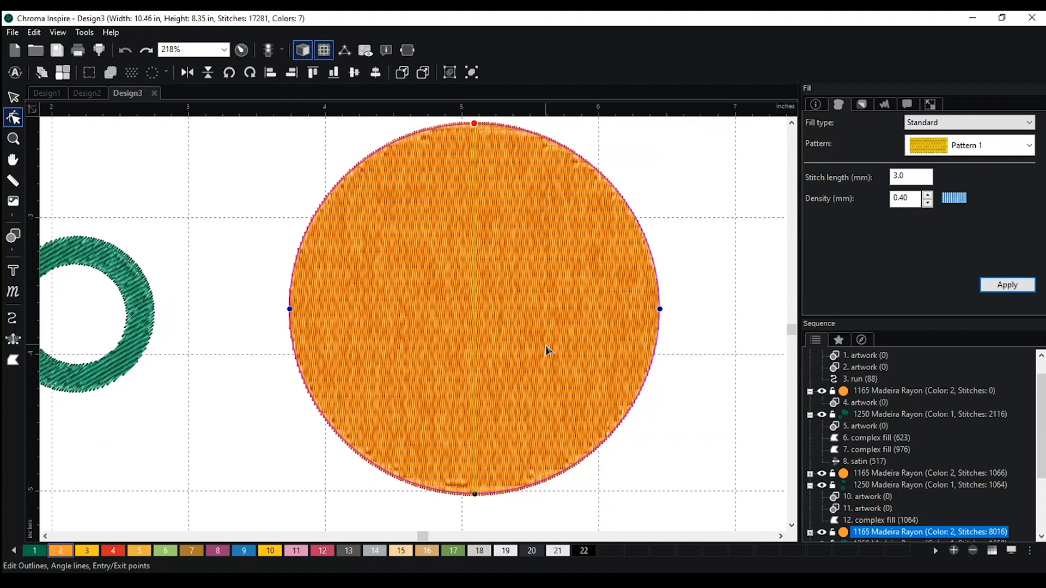
scroll(552, 334, "up", 1)
scroll(518, 271, "down", 2)
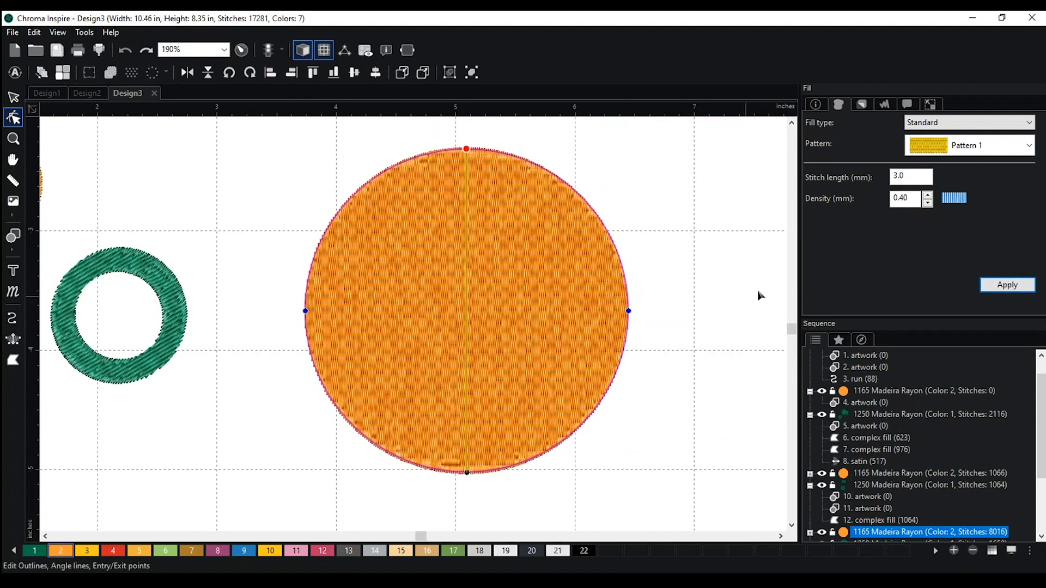
scroll(624, 290, "down", 1)
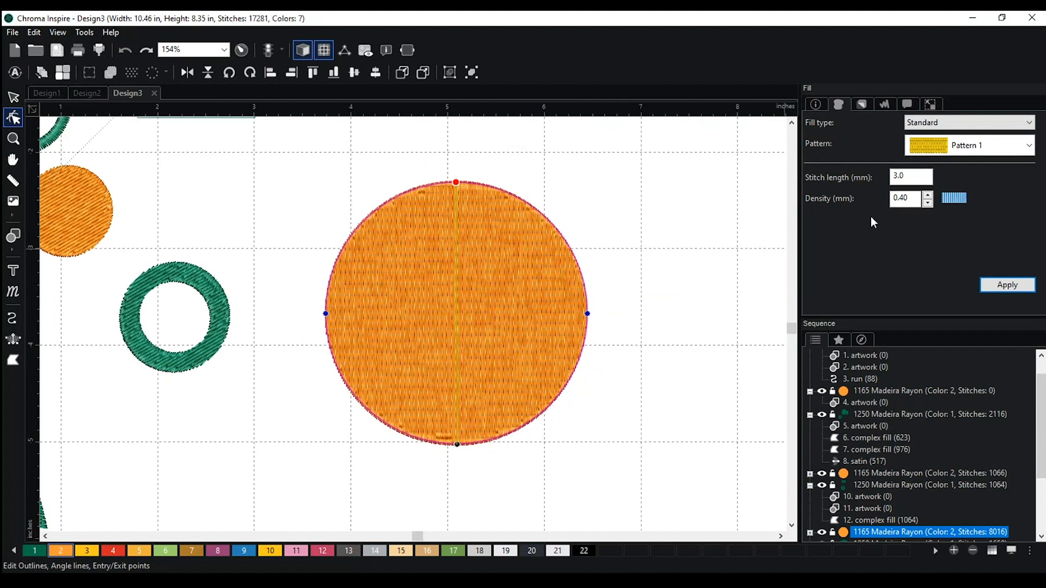
Apply the Satin fill pattern to the large orange circle and deselect it.
left_click(991, 153)
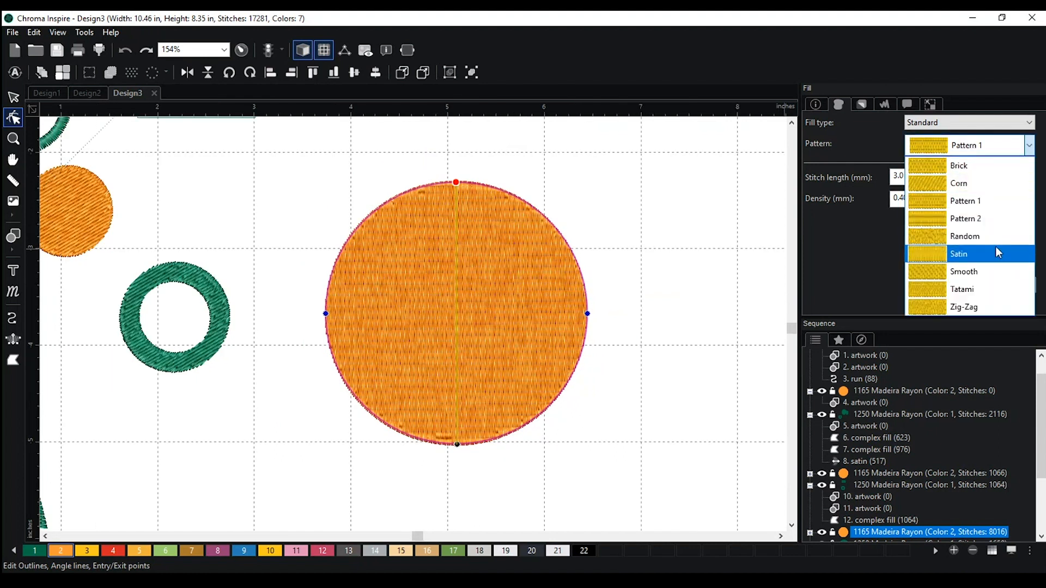
left_click(963, 254)
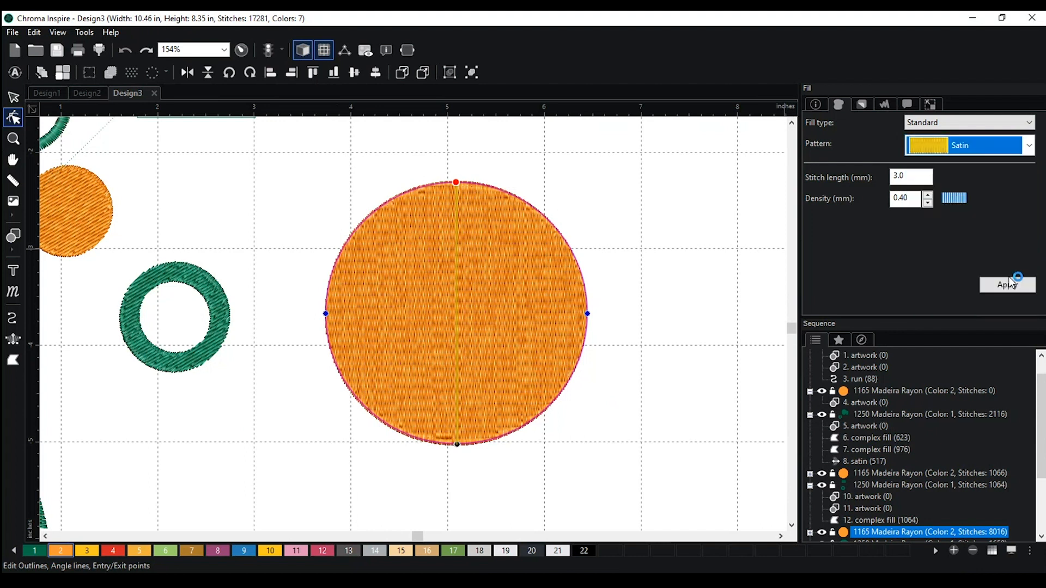
left_click(1014, 284)
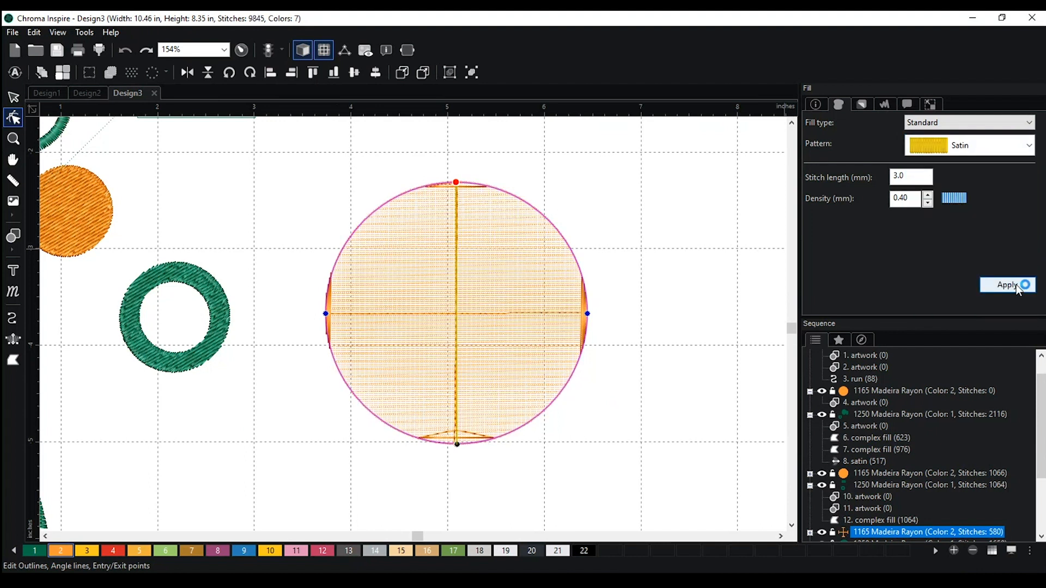
scroll(684, 292, "down", 1)
left_click(687, 284)
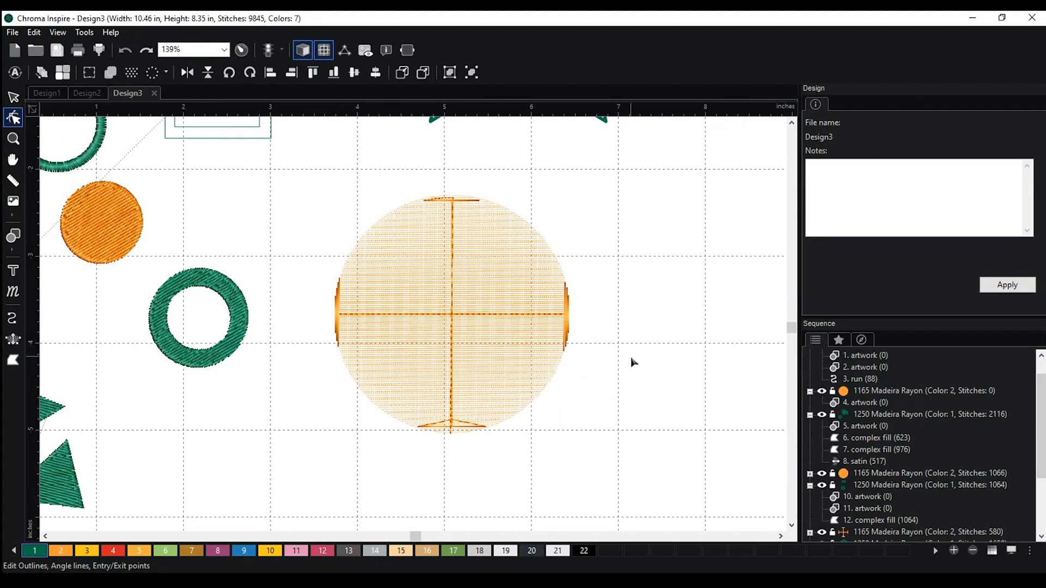
scroll(714, 357, "up", 2)
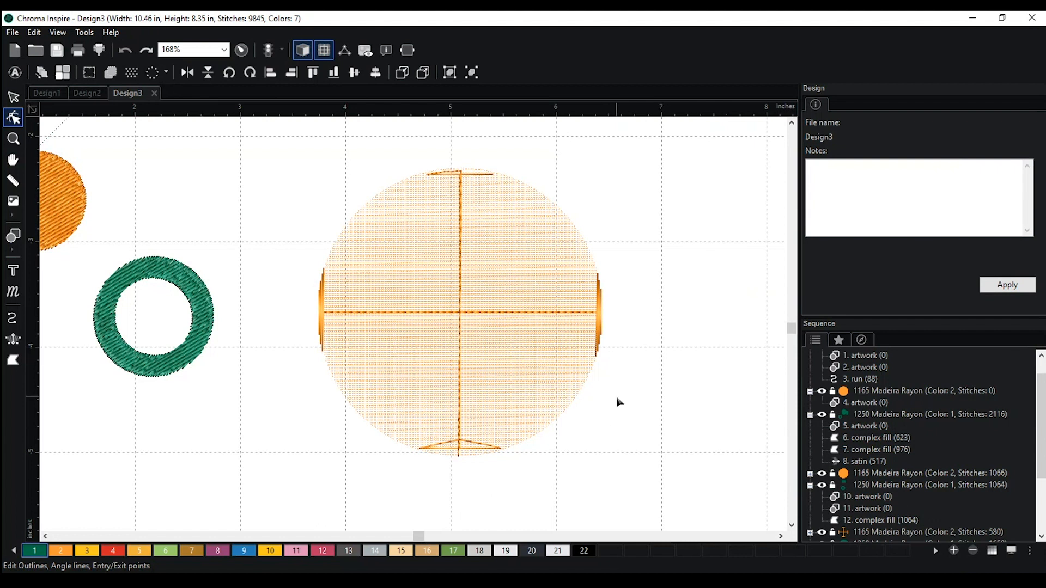
scroll(494, 255, "down", 2)
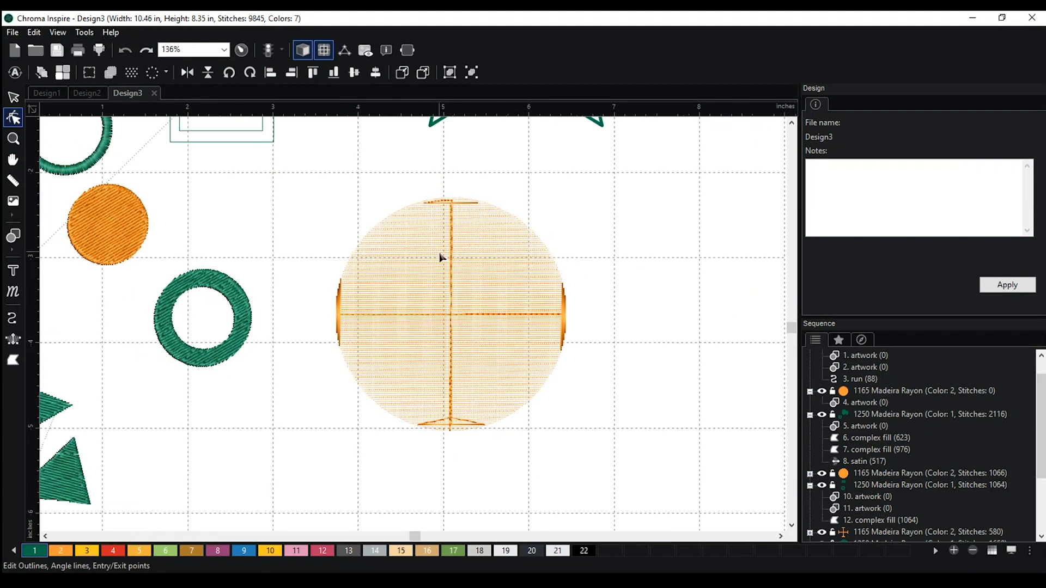
Measure the width and height of the satin-filled orange circle.
left_click(511, 223)
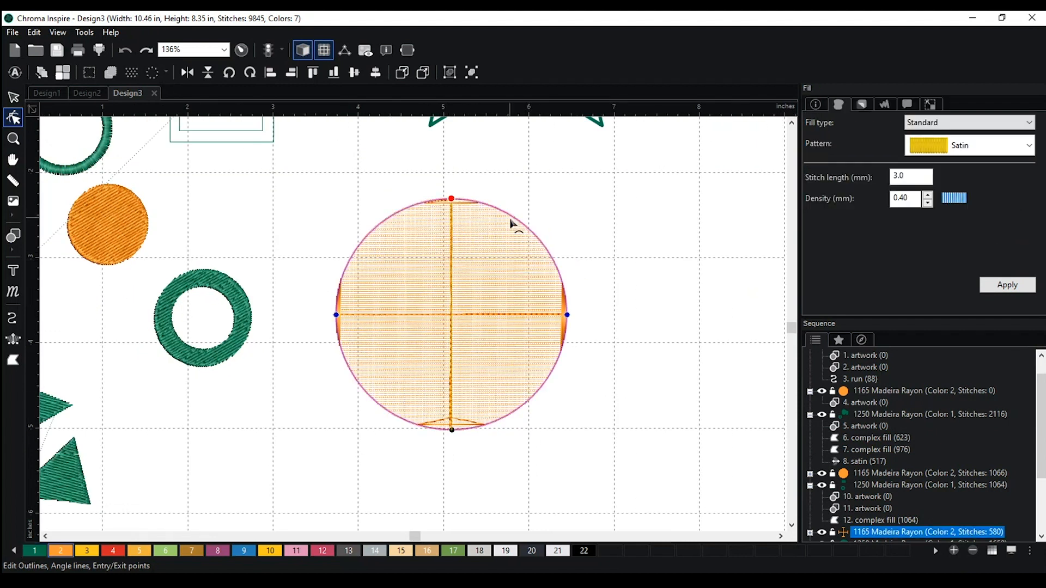
left_click(13, 183)
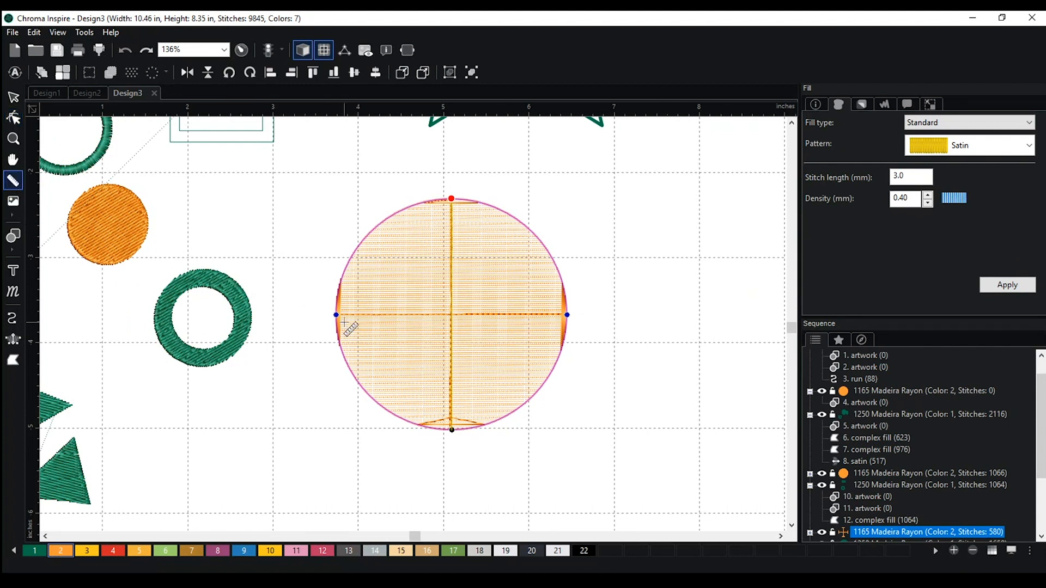
left_click_drag(337, 314, 569, 315)
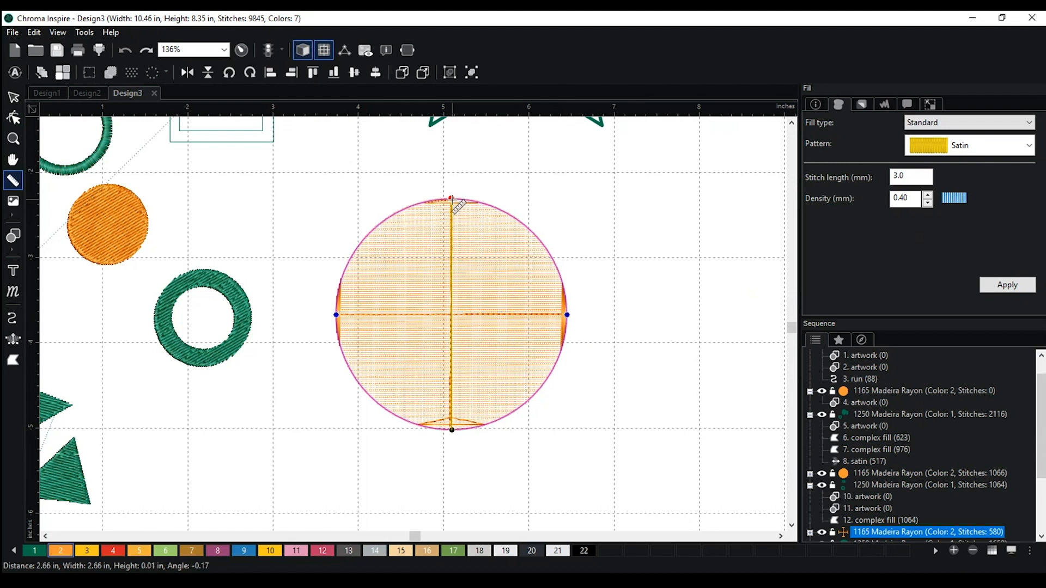
left_click_drag(452, 199, 452, 430)
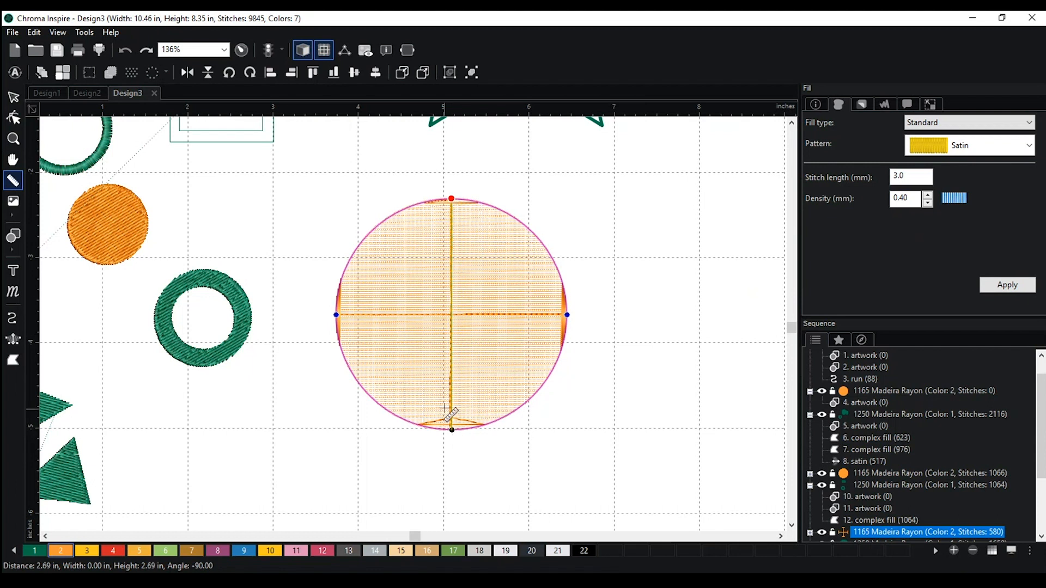
Scale the satin-filled circle down proportionally to about a quarter of its width and move it slightly to the lower right.
left_click(15, 98)
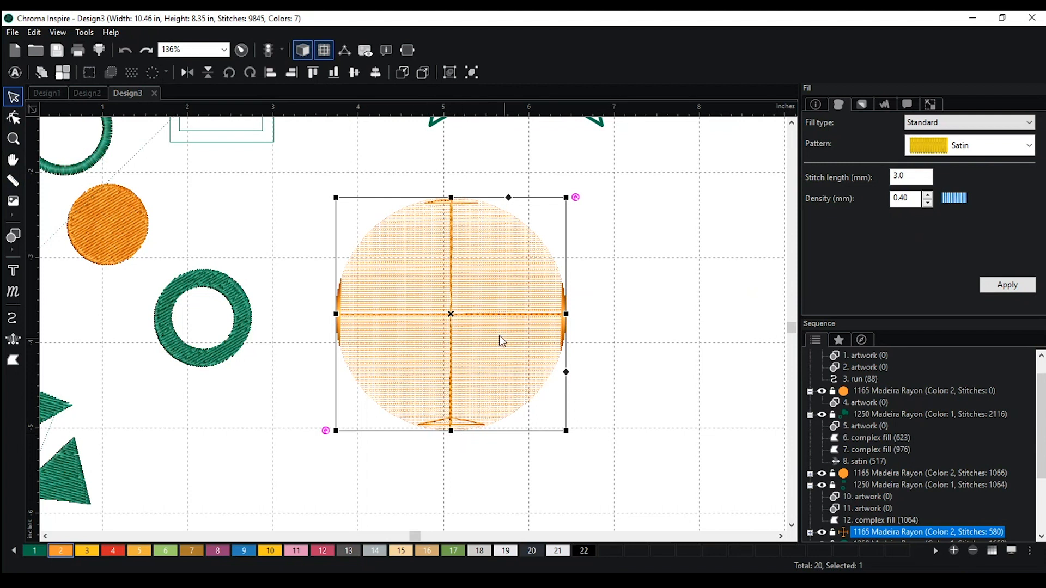
left_click_drag(566, 431, 462, 271)
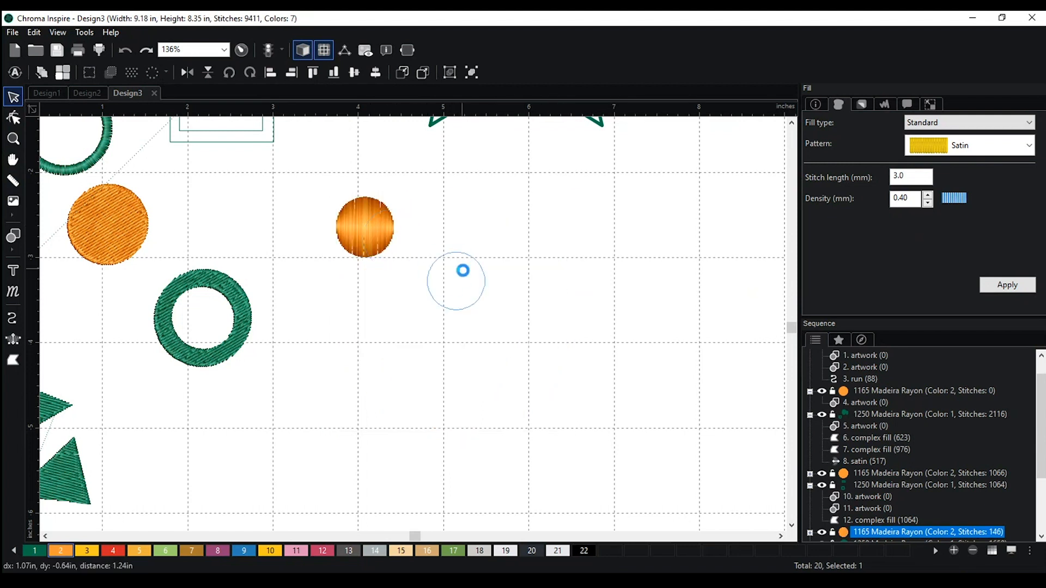
scroll(496, 333, "up", 5)
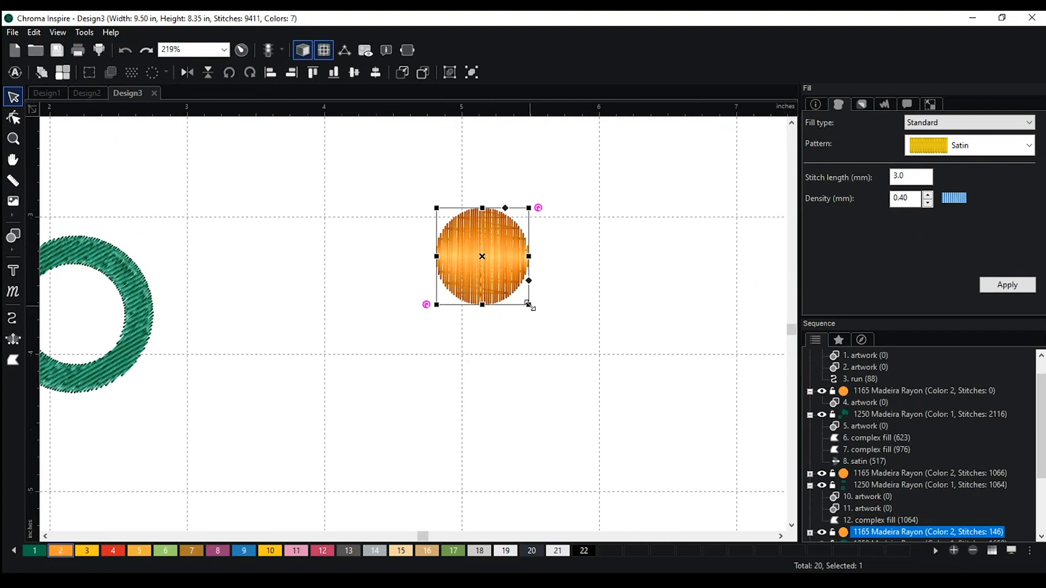
Resize the small satin-filled circle to about 0.75 in across, shifting it slightly to the lower right.
left_click_drag(528, 305, 554, 330)
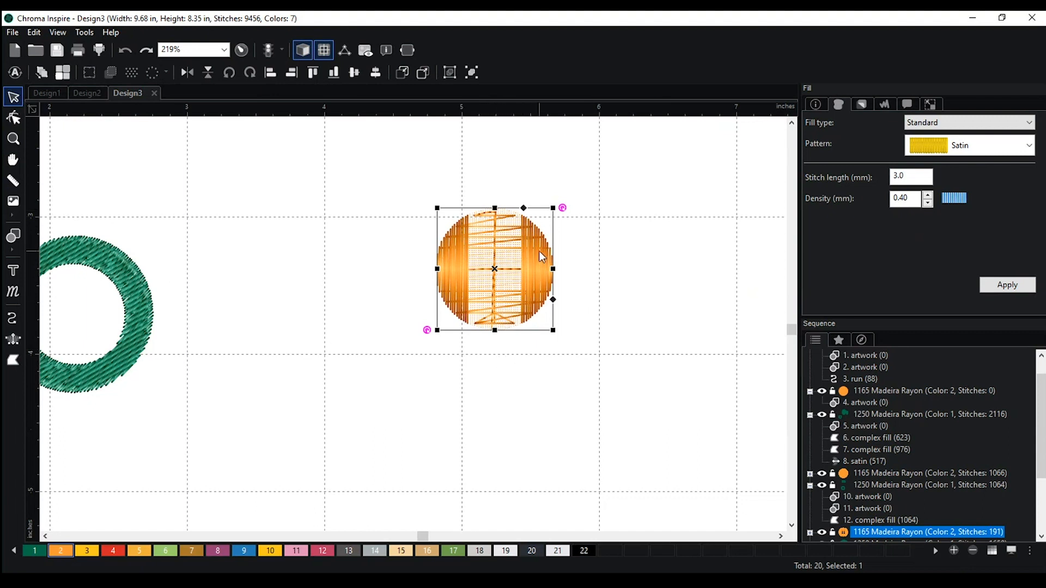
left_click_drag(539, 269, 577, 287)
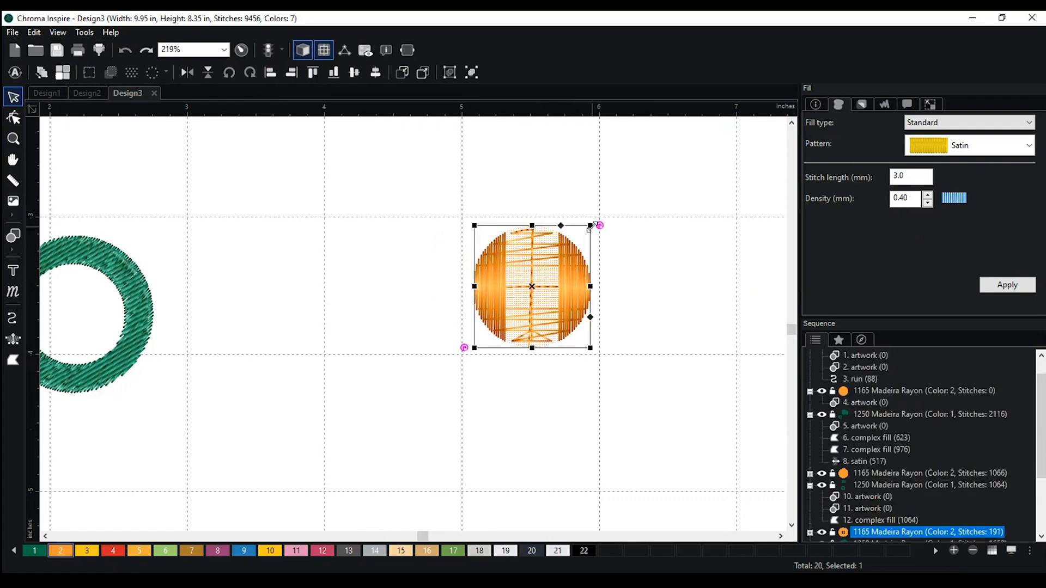
left_click_drag(591, 226, 580, 240)
left_click(654, 248)
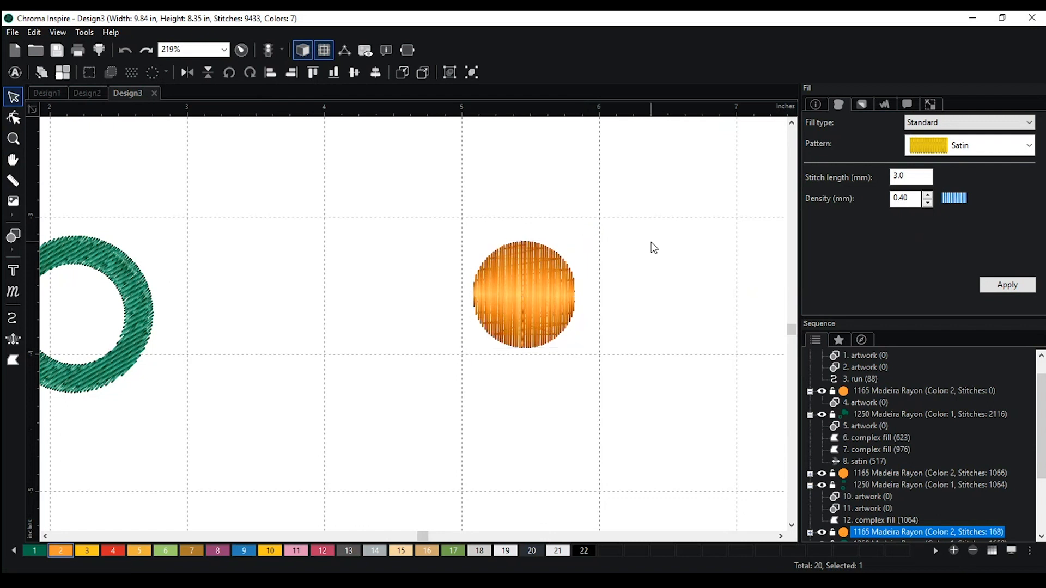
Tilt the satin circle's stitch angle by placing its angle line's ends on the lower left and upper right edge.
left_click(531, 273)
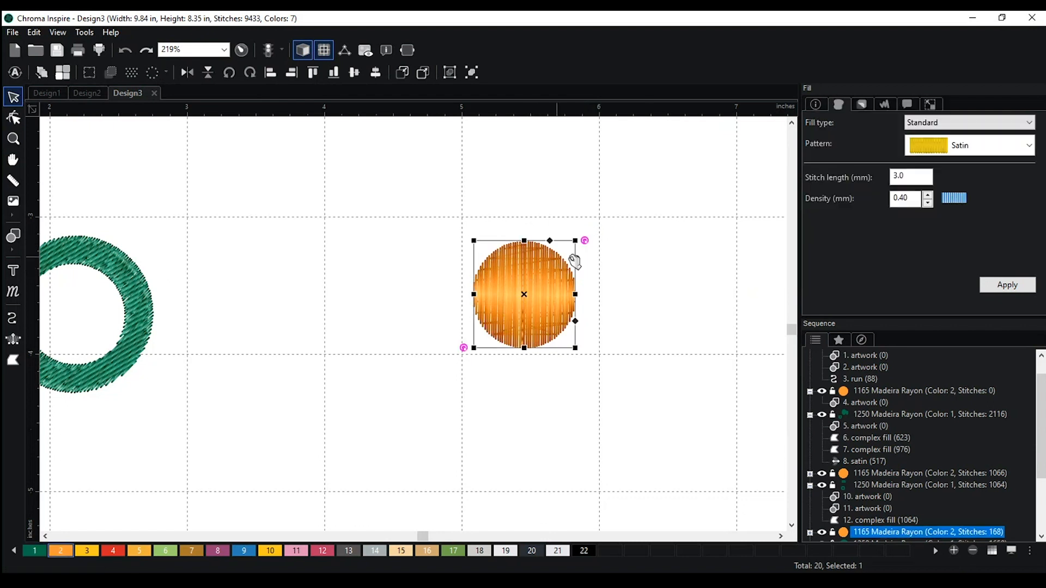
scroll(671, 256, "up", 2)
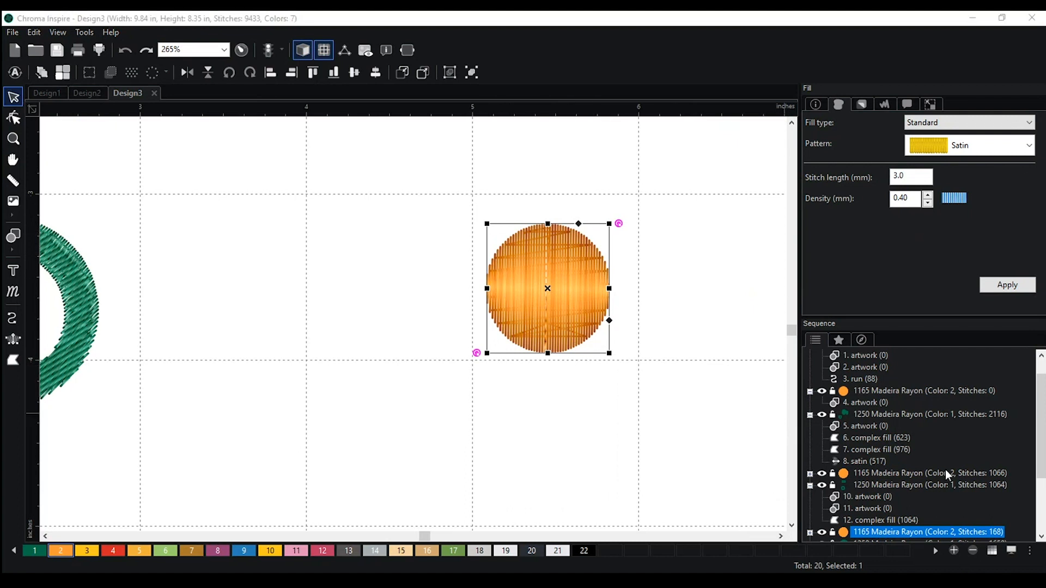
scroll(890, 440, "down", 1)
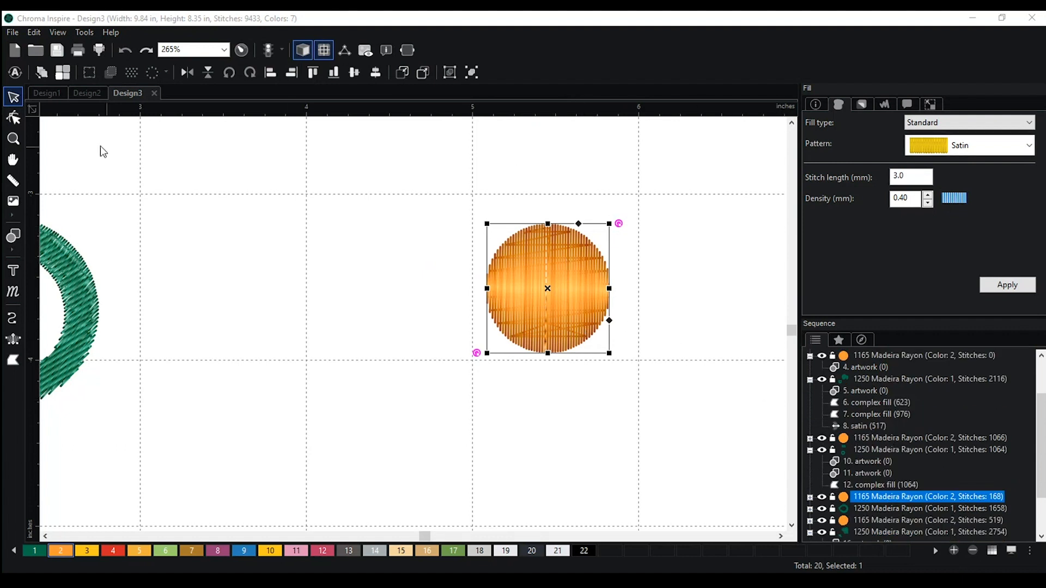
left_click(13, 118)
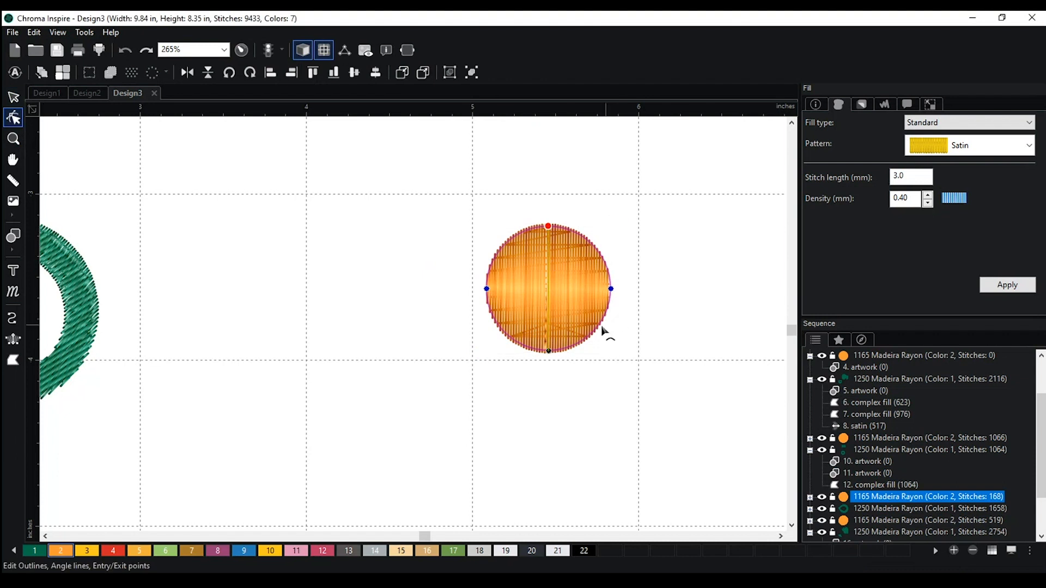
left_click_drag(550, 350, 498, 325)
left_click_drag(548, 225, 621, 271)
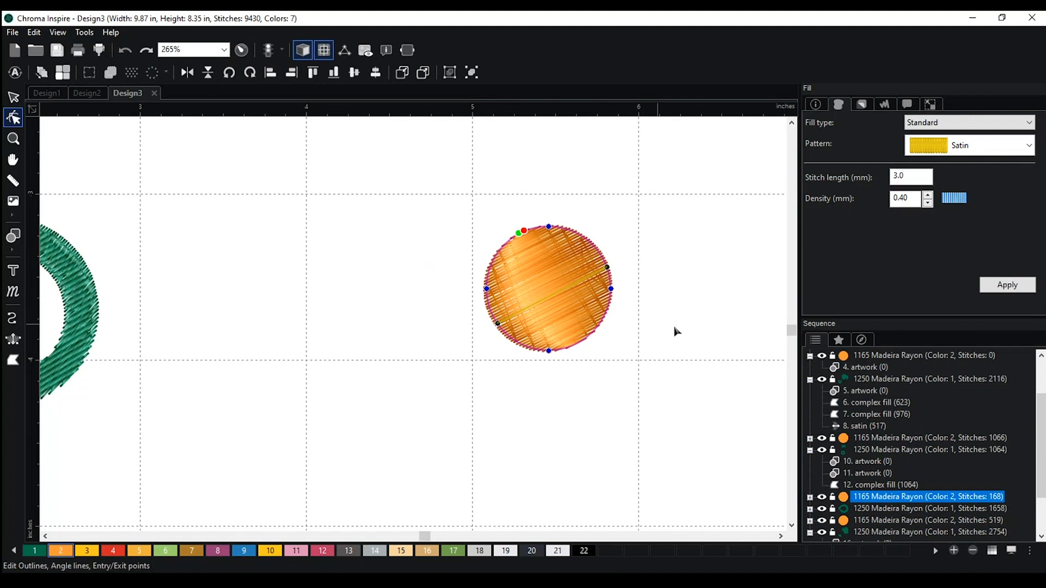
Move the angle line's upper right end farther up the circle's edge and update the path to regenerate the stitches.
scroll(716, 328, "up", 3)
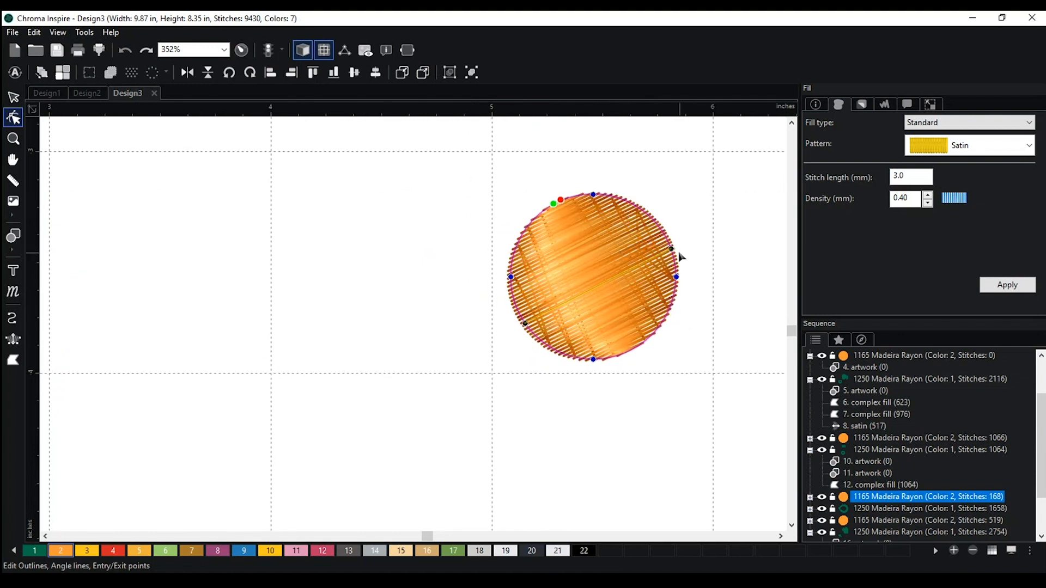
left_click_drag(674, 252, 654, 218)
right_click(664, 233)
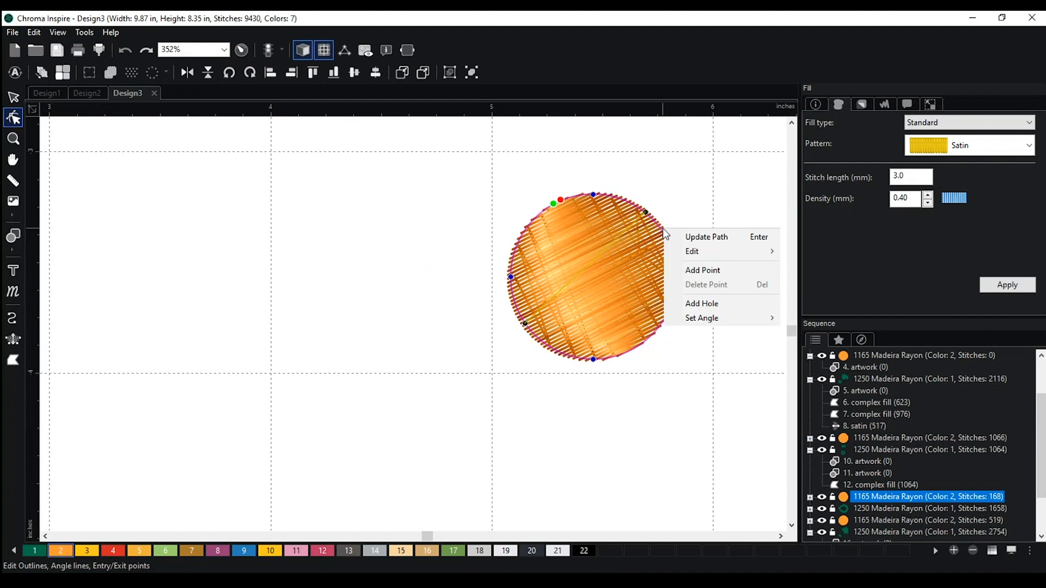
key("Return")
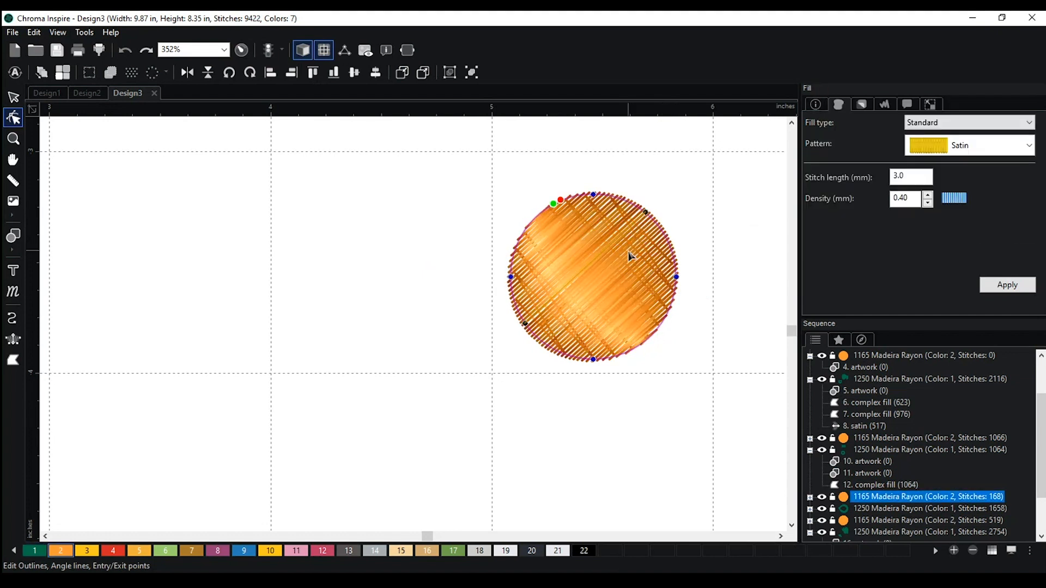
Add a four-cornered hole about 0.3 in wide in the middle of the small satin circle.
right_click(644, 212)
left_click(715, 285)
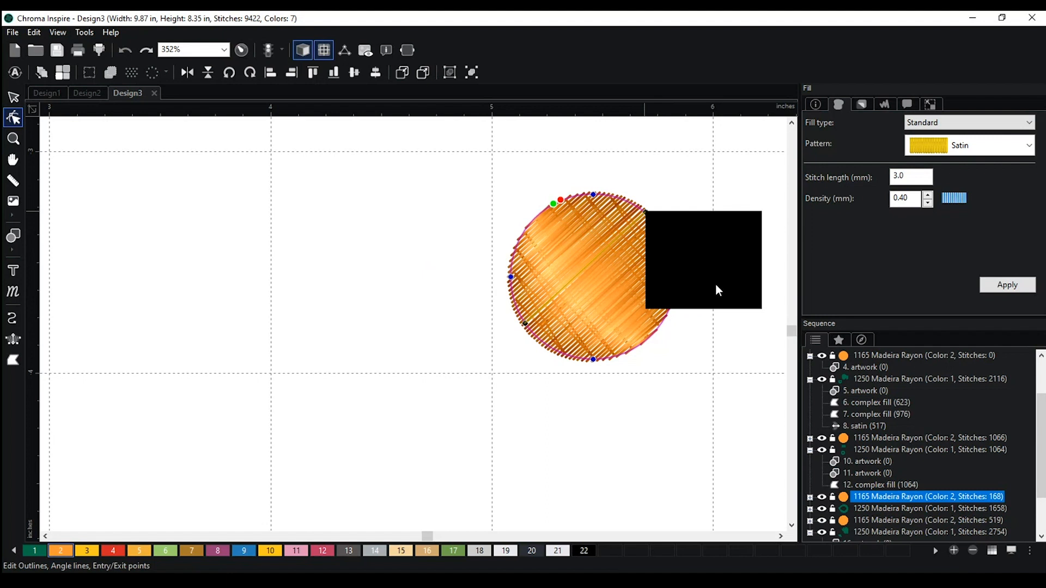
left_click(573, 238)
left_click(557, 319)
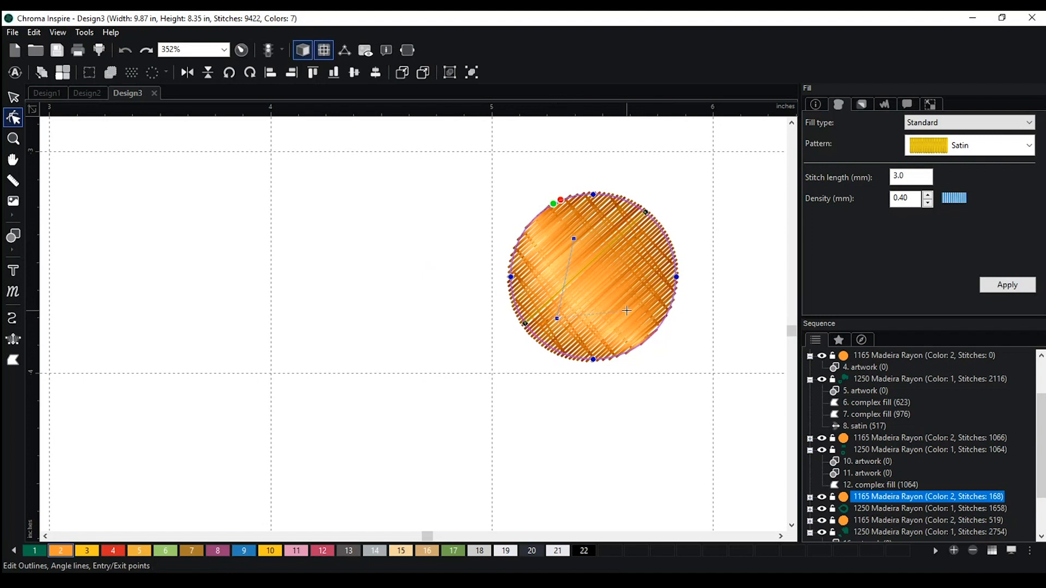
left_click(630, 313)
double_click(636, 243)
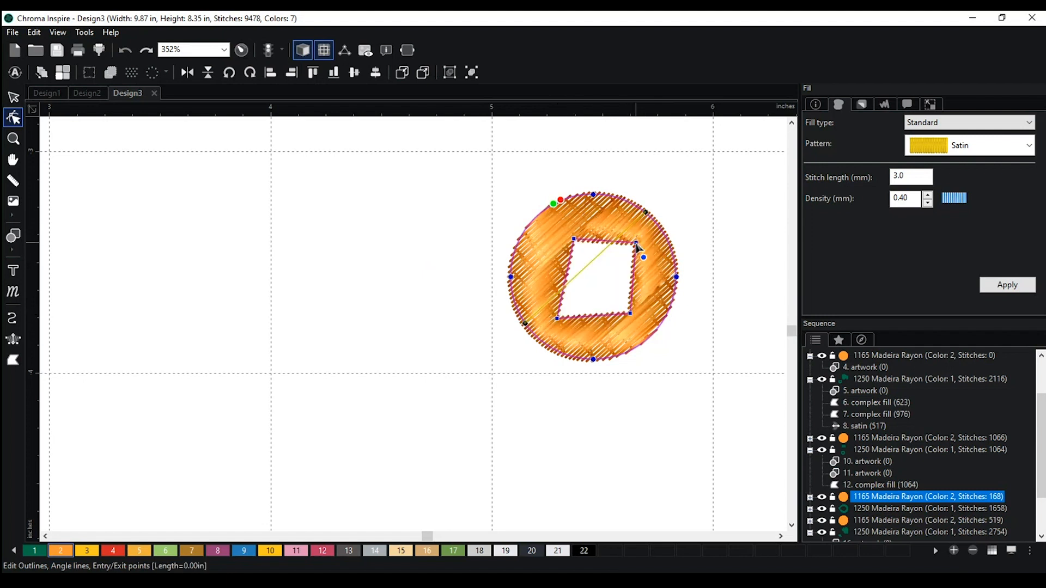
left_click(14, 97)
left_click(626, 234)
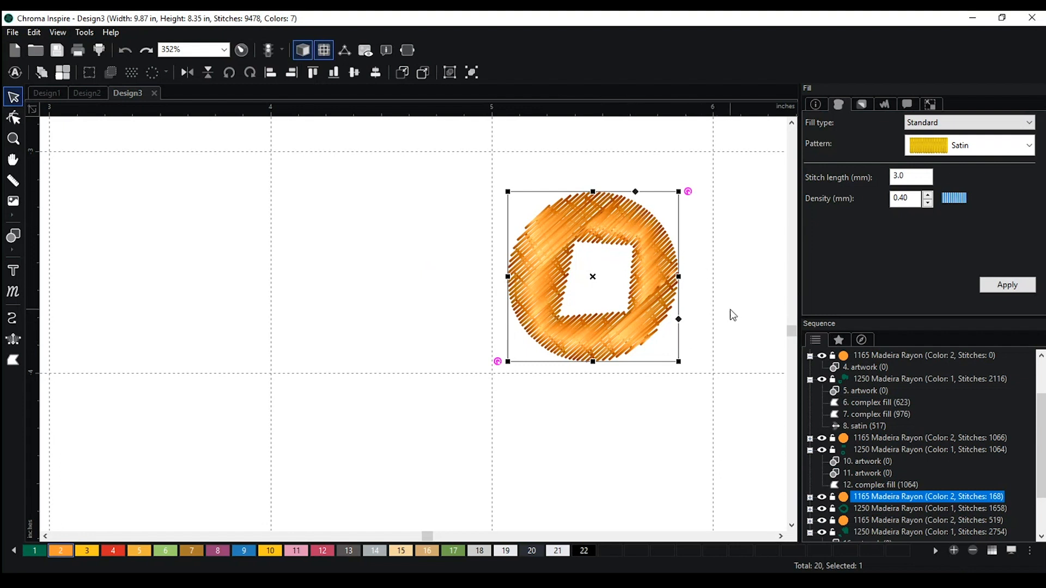
left_click(708, 236)
Move the satin circle with the four-cornered hole slightly up and to the right.
scroll(534, 252, "down", 2)
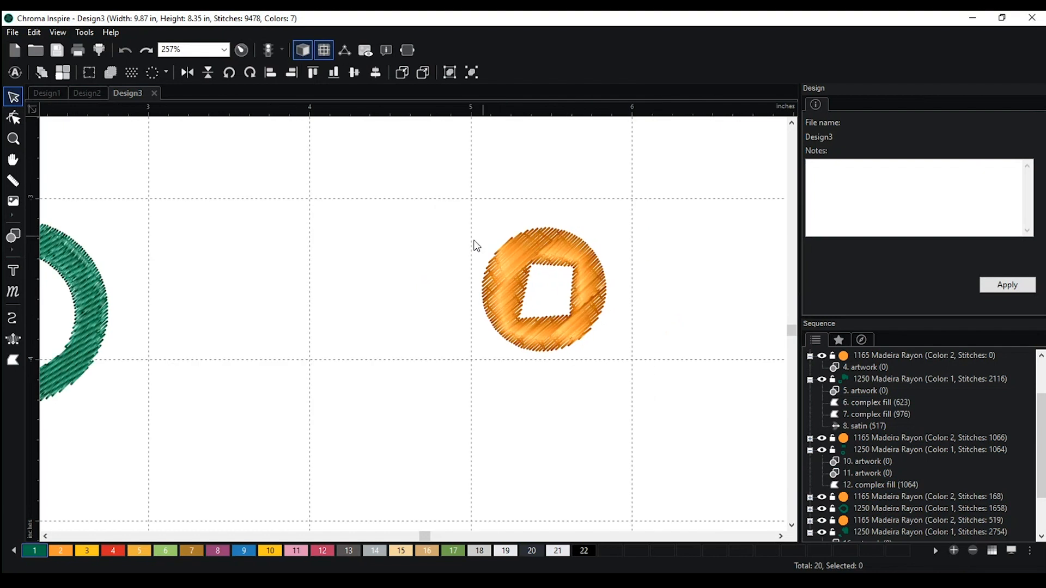
scroll(615, 296, "down", 2)
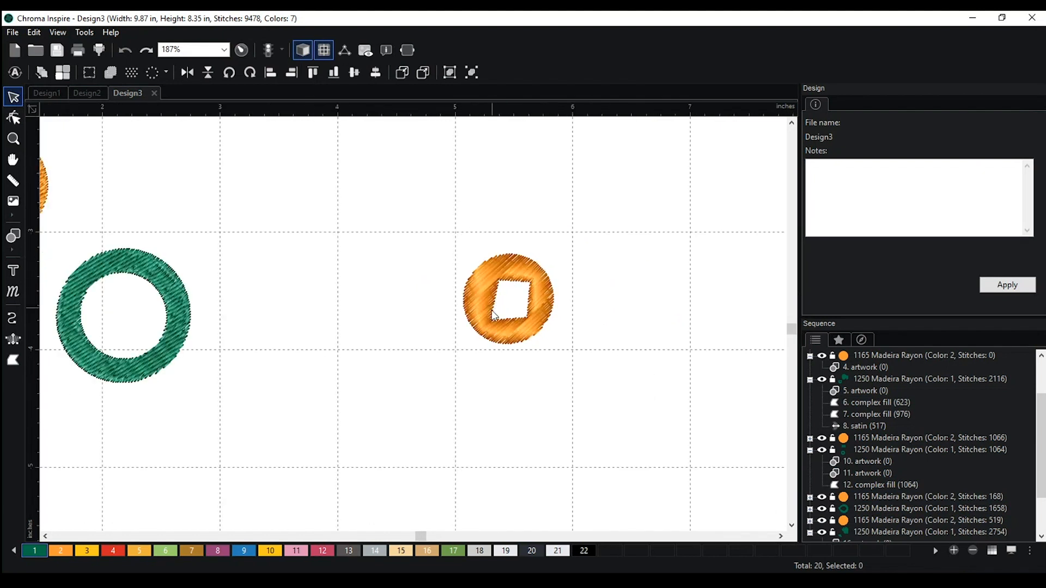
left_click(553, 299)
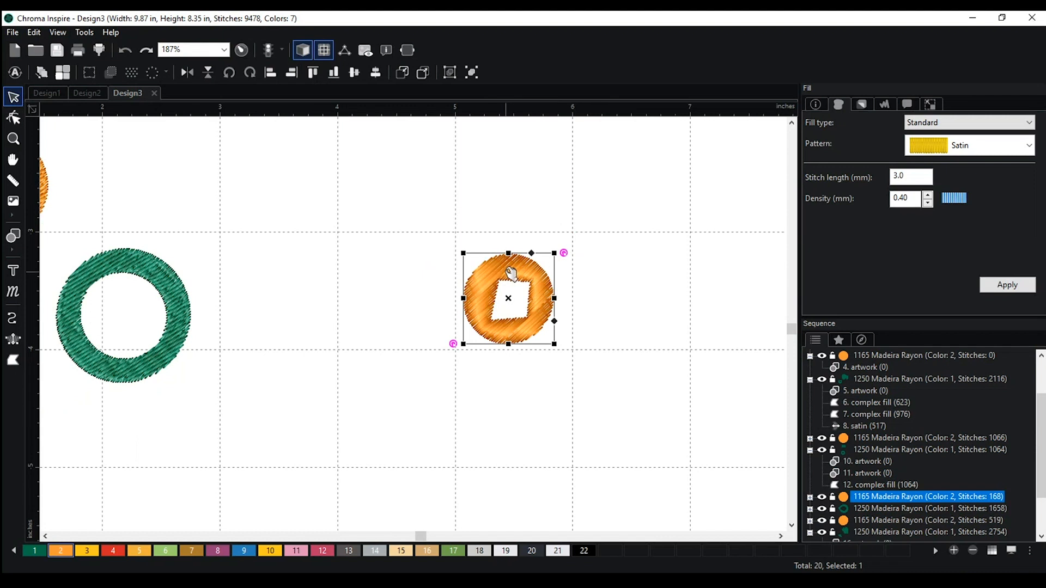
scroll(422, 271, "down", 2)
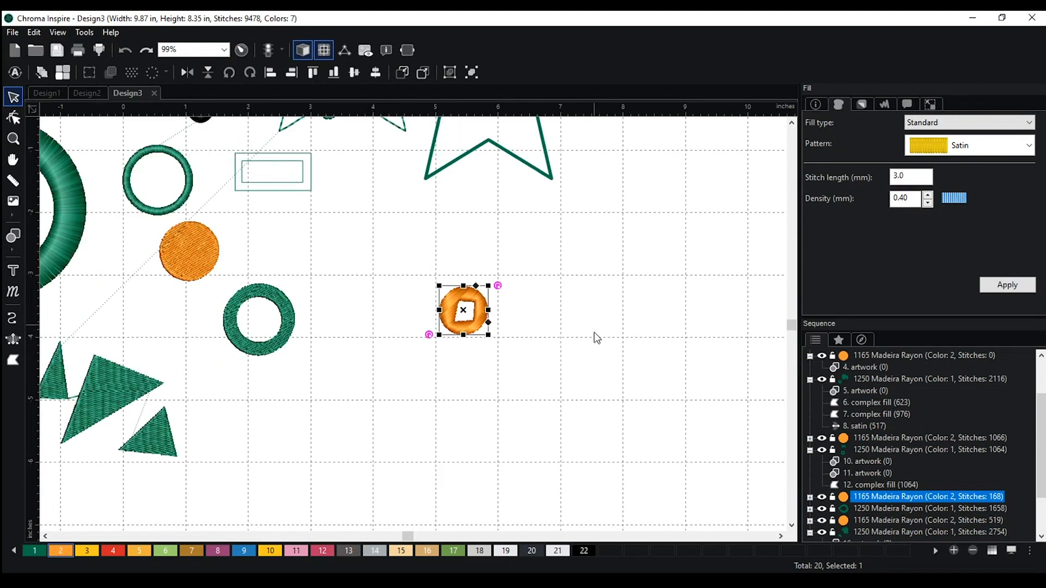
scroll(527, 315, "up", 3)
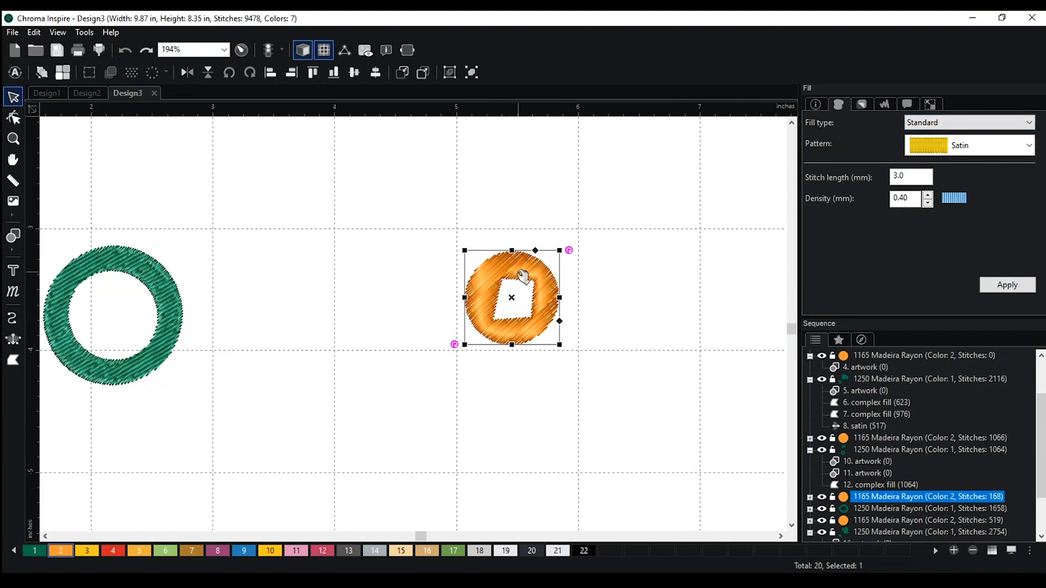
left_click_drag(527, 270, 534, 248)
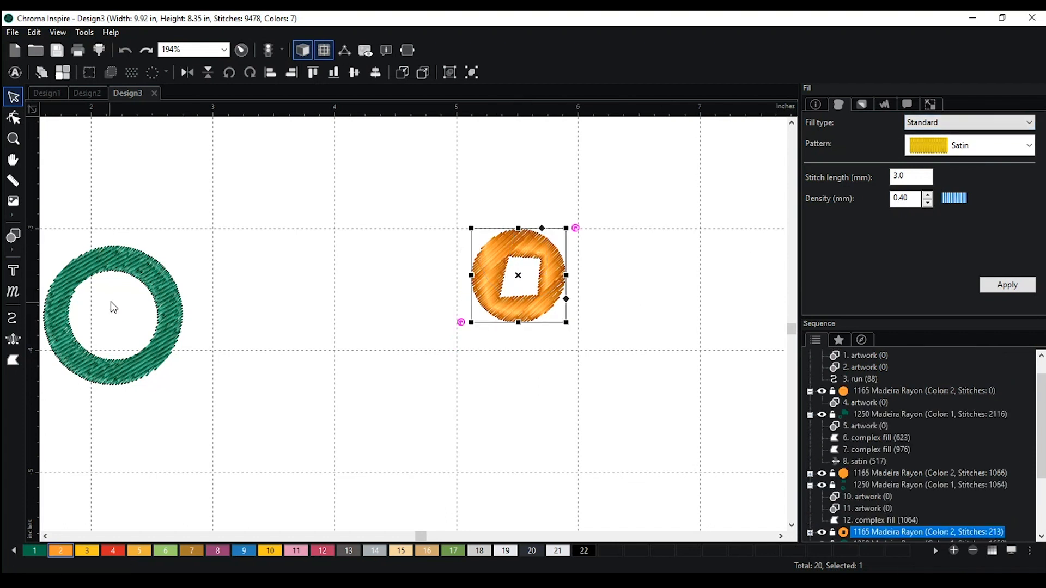
Move the green fill ring next to the orange circle's left side and set its fill pattern to Brick.
left_click_drag(153, 285, 435, 256)
left_click(976, 148)
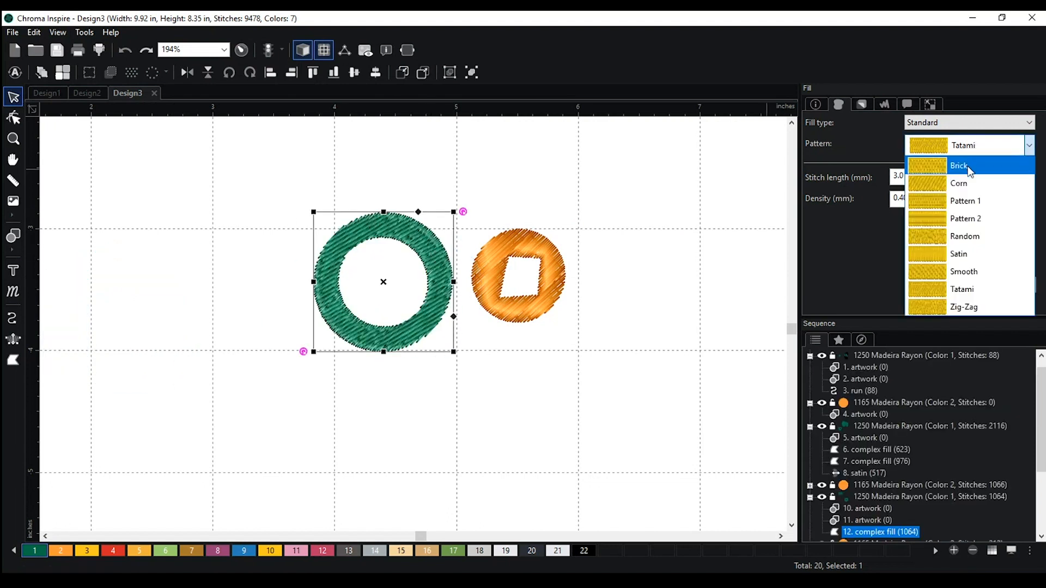
left_click(971, 166)
left_click(1012, 283)
left_click(473, 405)
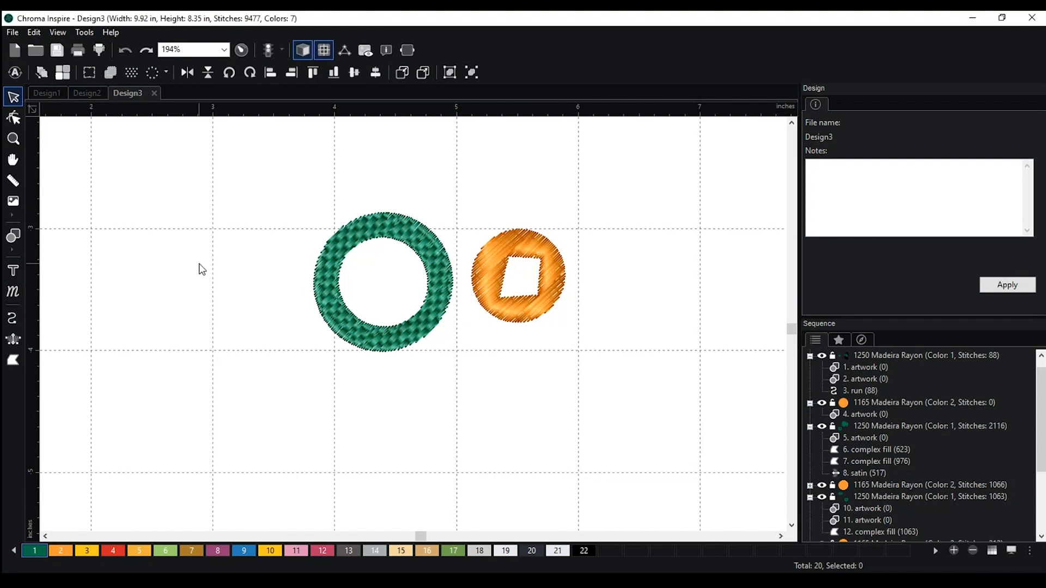
Create a new design and load the "3d star" image from the Desktop as its backdrop.
scroll(208, 255, "down", 4)
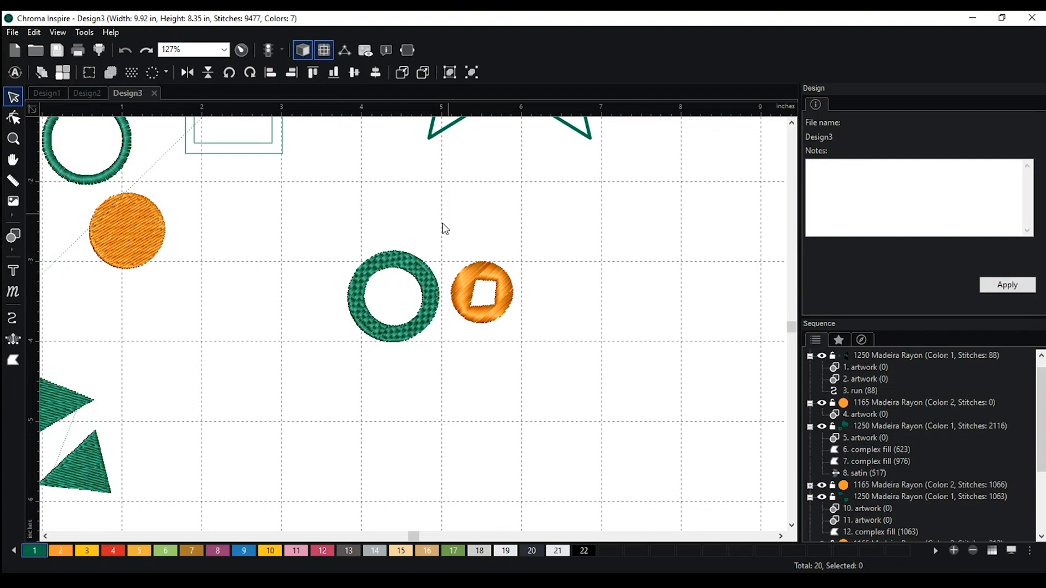
key("ctrl+n")
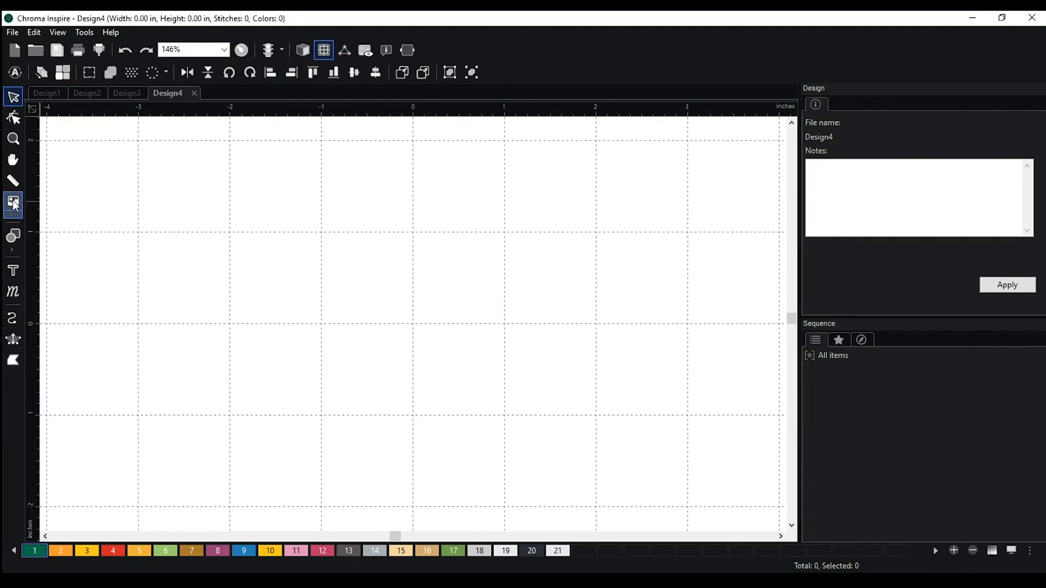
left_click(14, 203)
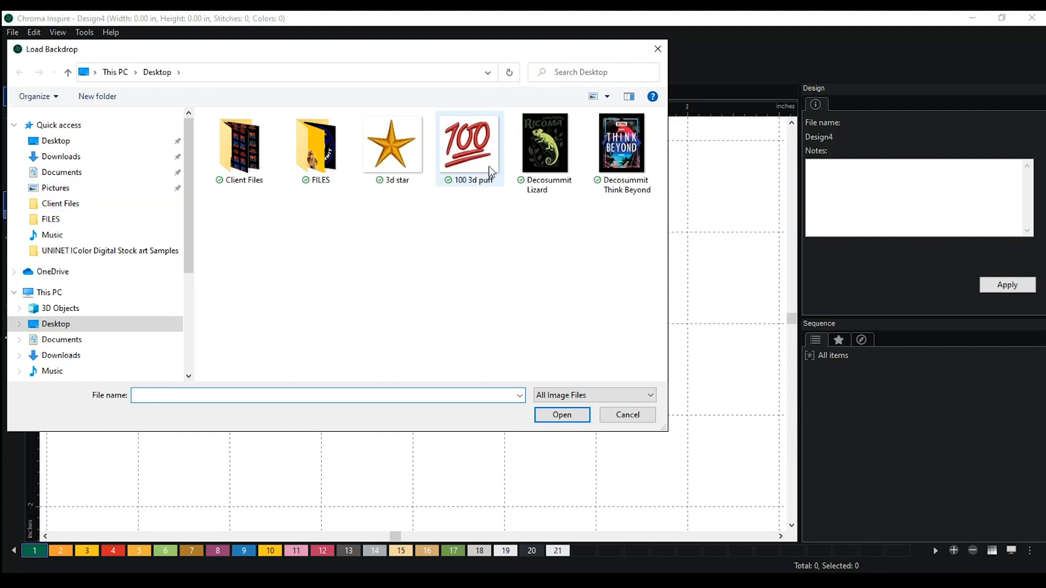
left_click(392, 147)
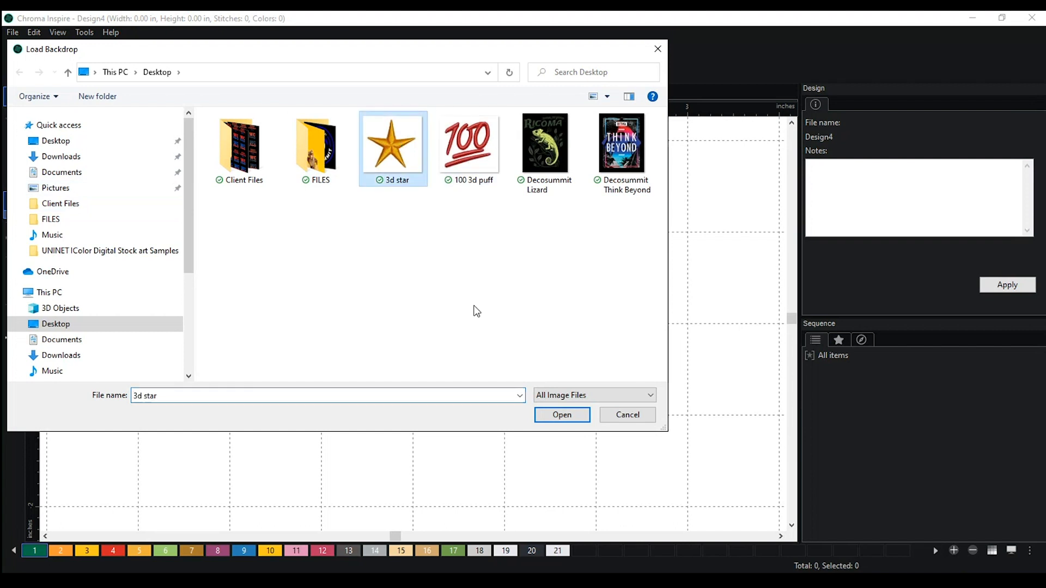
left_click(558, 414)
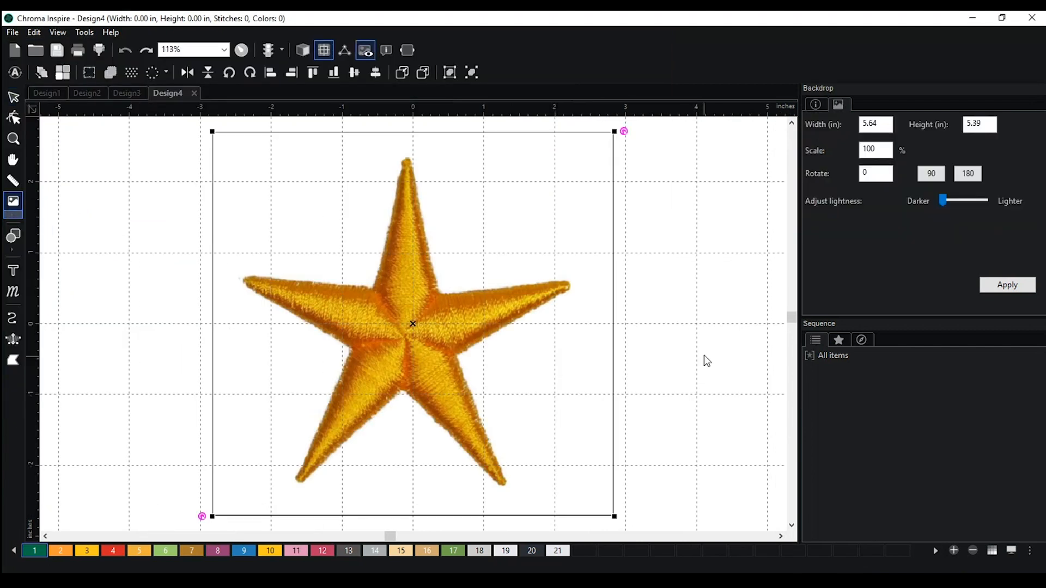
scroll(670, 364, "down", 2)
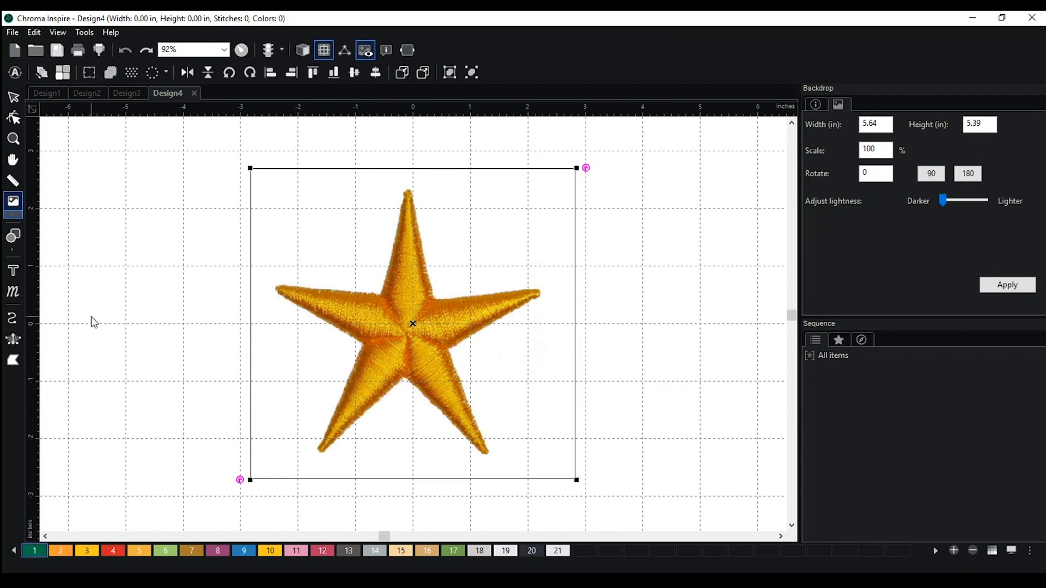
left_click(14, 97)
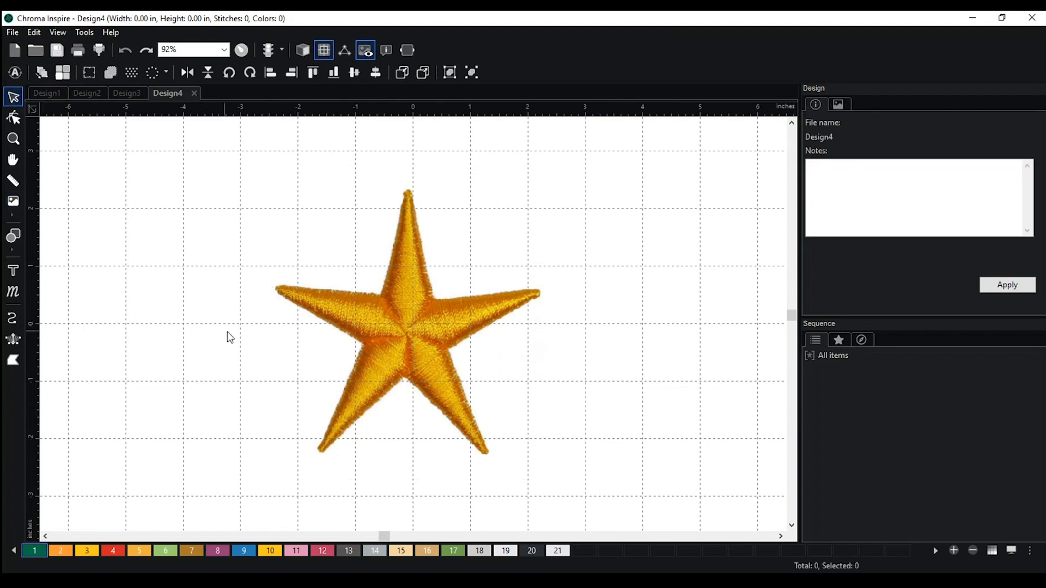
Start a classic satin column at the tip of the star's upper arm, placing three point pairs across its narrow end.
scroll(449, 370, "up", 1)
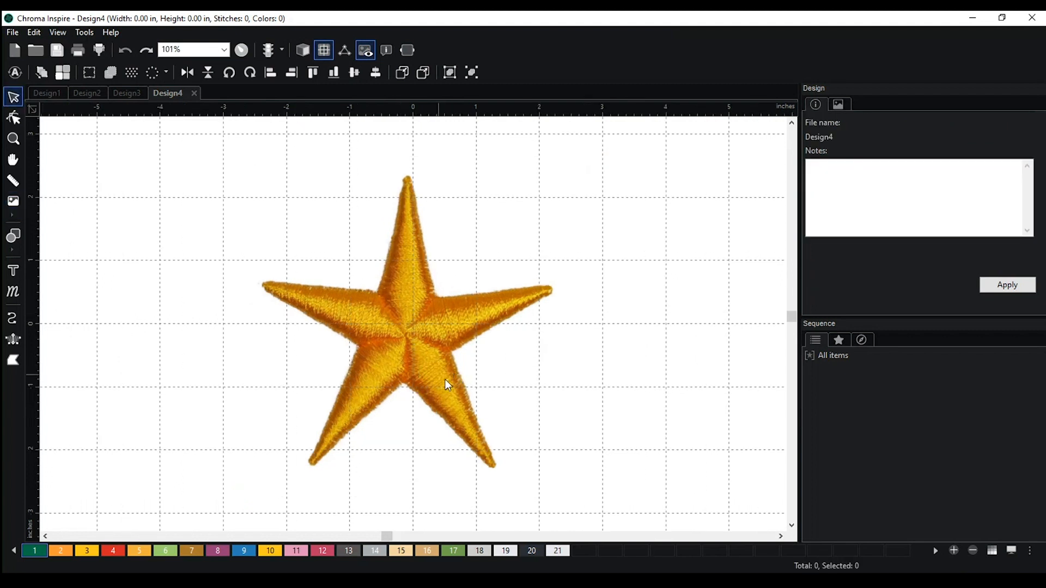
scroll(499, 412, "up", 1)
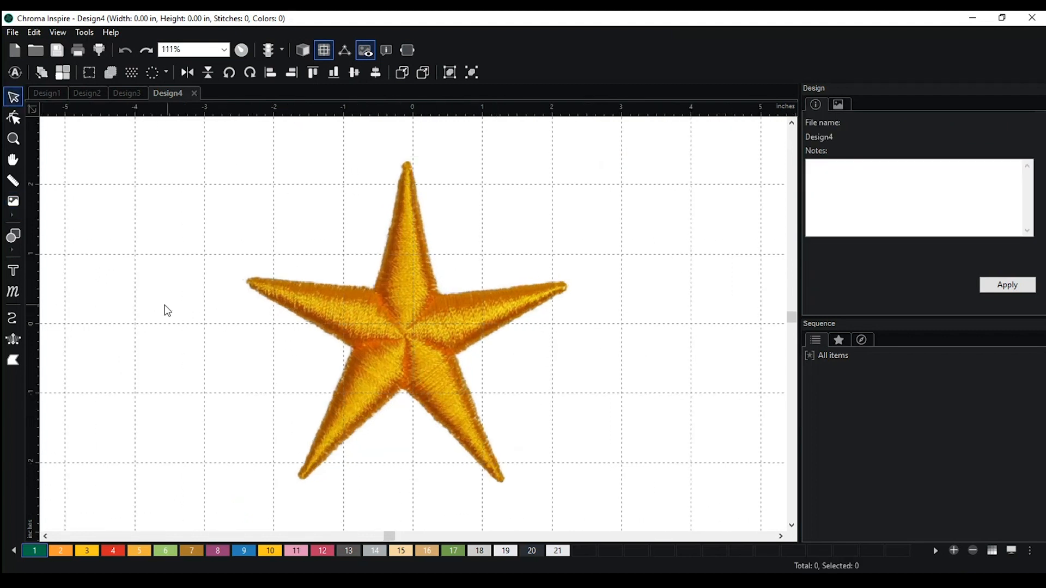
left_click(14, 339)
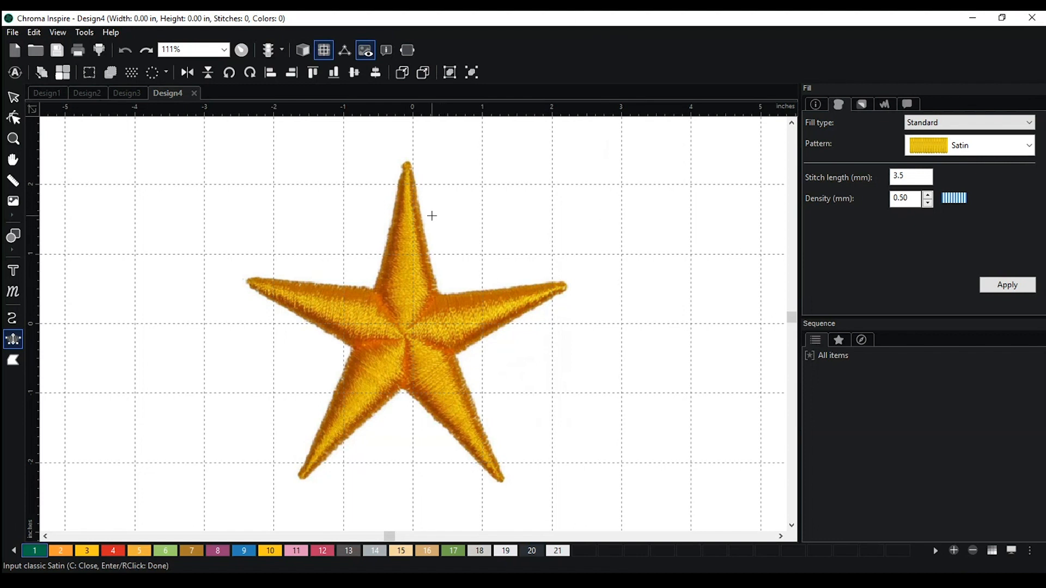
left_click_drag(448, 218, 507, 237)
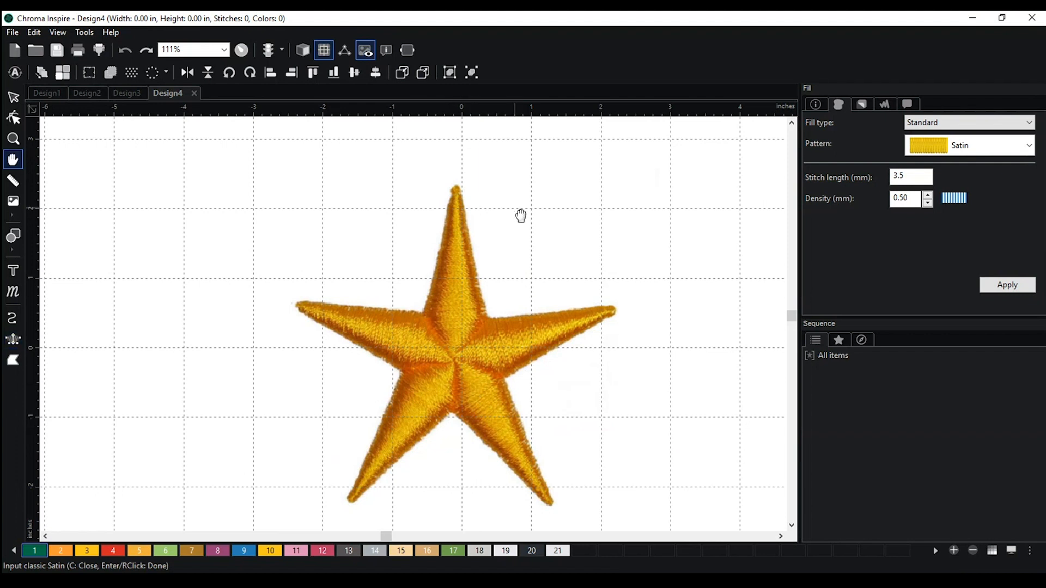
scroll(521, 215, "up", 3)
scroll(545, 218, "up", 3)
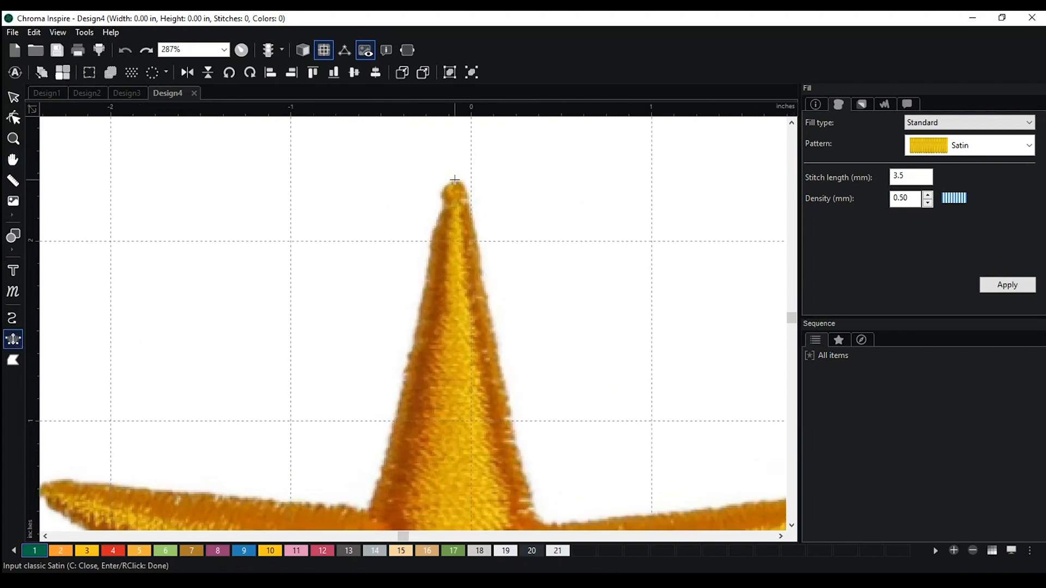
scroll(454, 180, "up", 3)
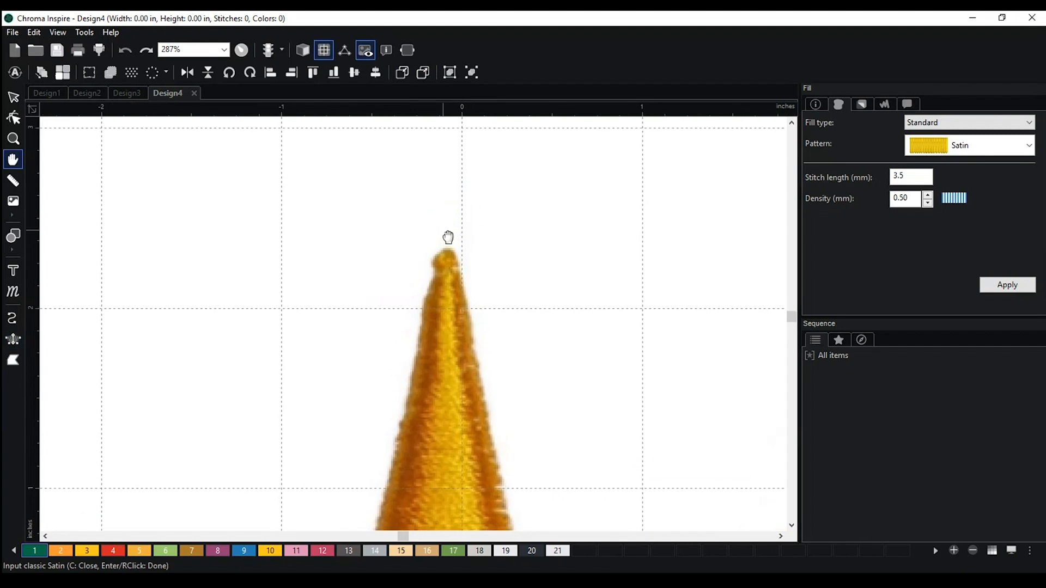
scroll(441, 272, "up", 2)
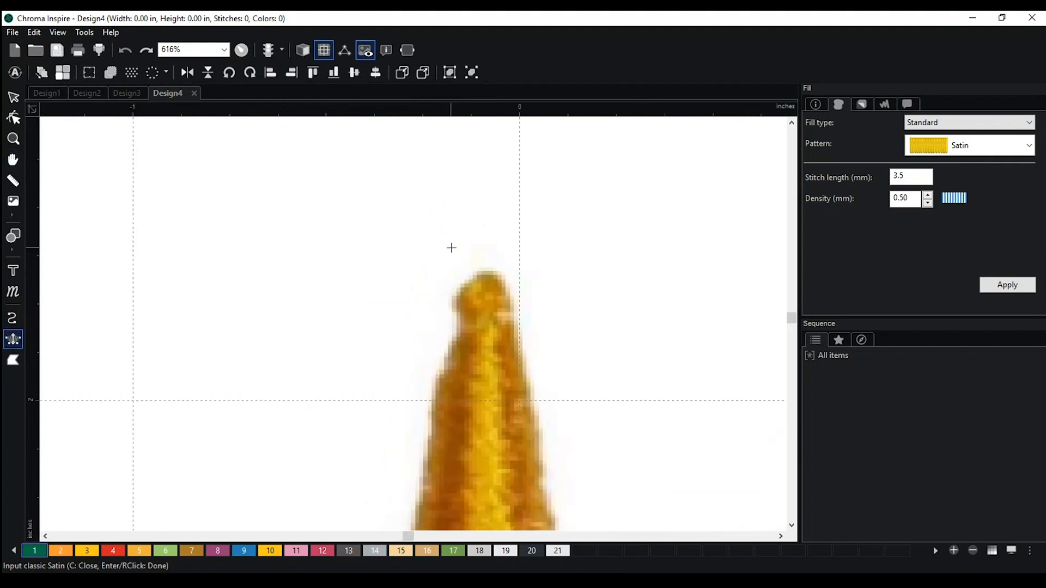
left_click(478, 270)
left_click(490, 270)
left_click(461, 321)
left_click(509, 319)
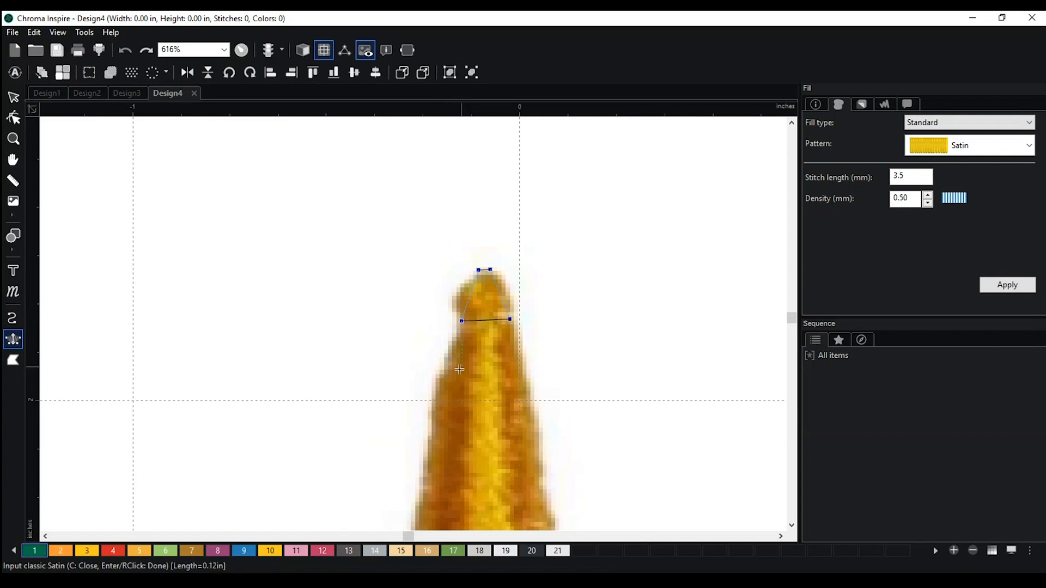
left_click(526, 394)
Extend the satin column down the upper arm with a point pair at the two inner corners of its base.
scroll(526, 393, "down", 1)
left_click_drag(521, 363, 544, 184)
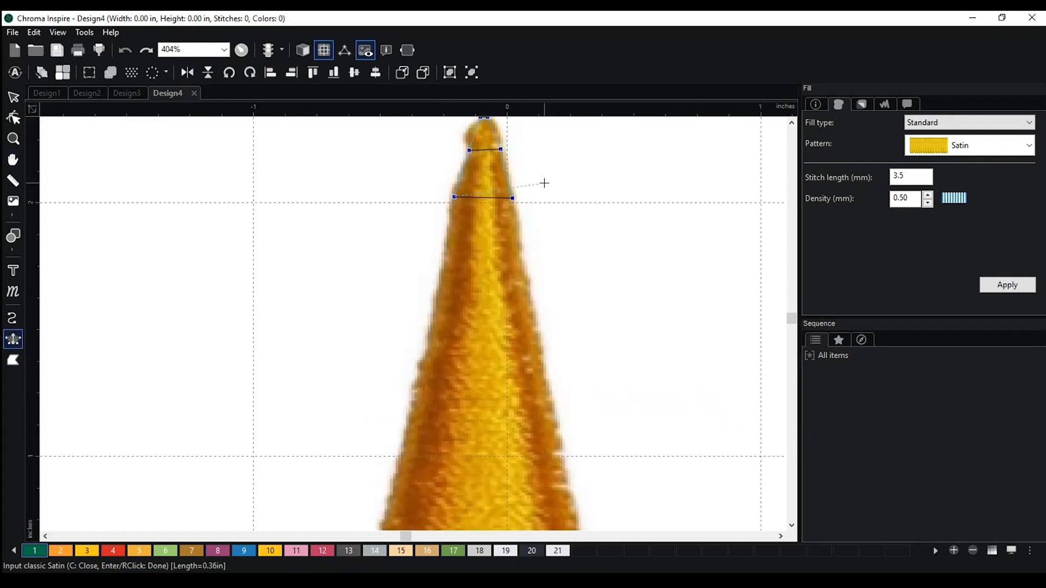
scroll(530, 213, "down", 3)
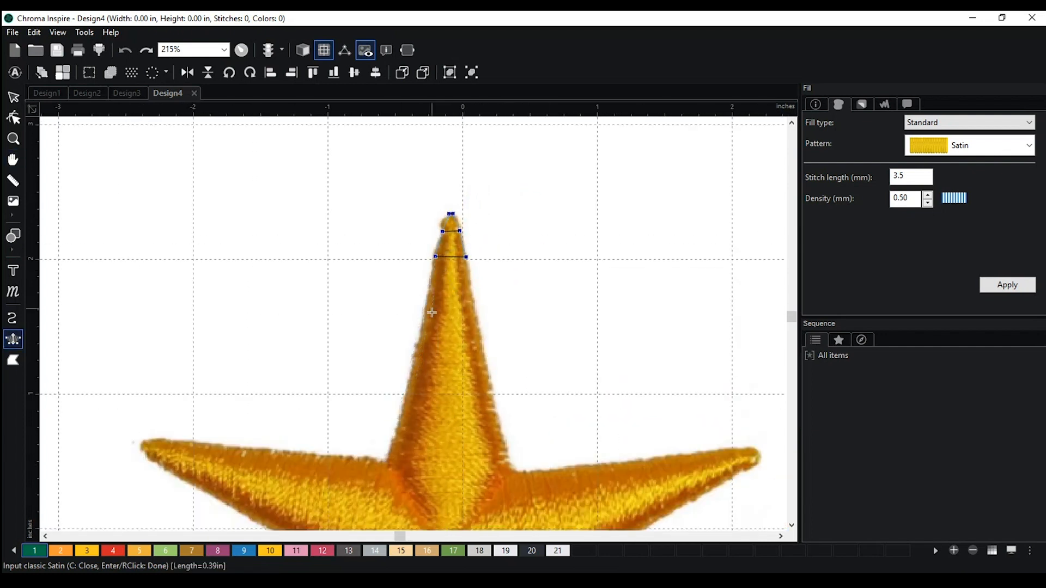
left_click(386, 465)
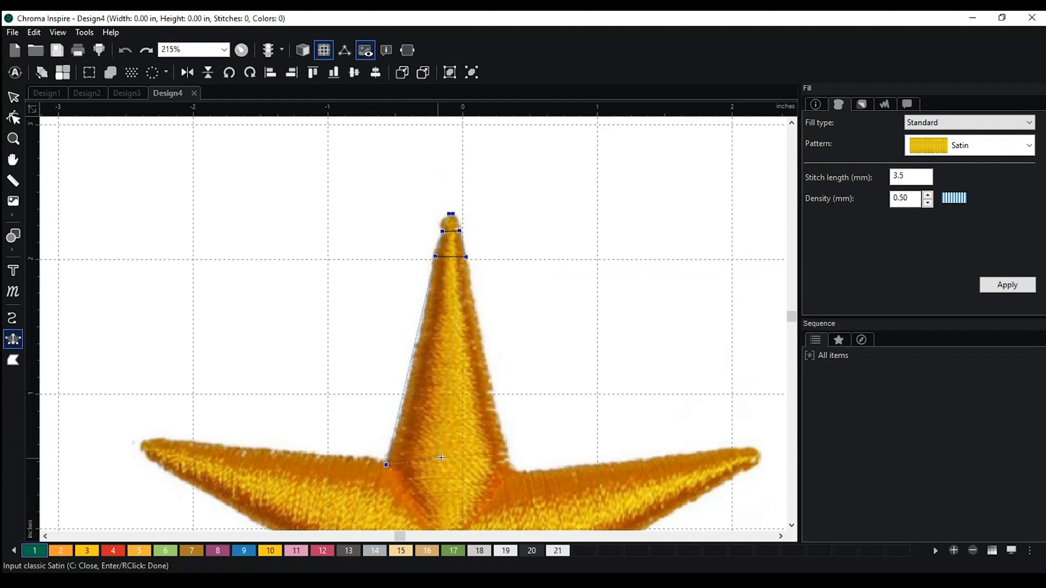
left_click(512, 465)
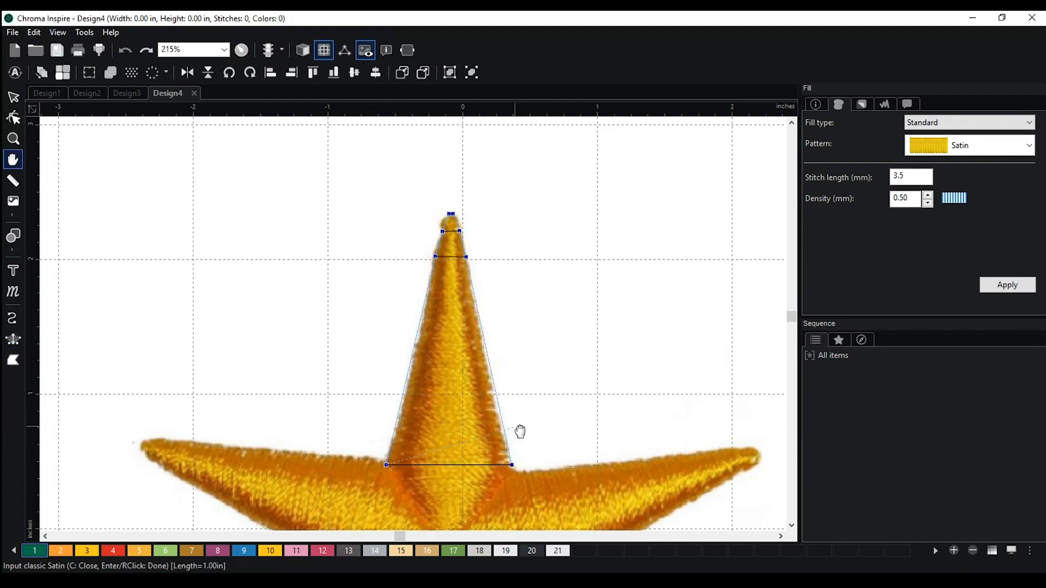
End the upper arm's satin column with a closing point pair at the star's centre and complete the column.
left_click_drag(519, 430, 532, 262)
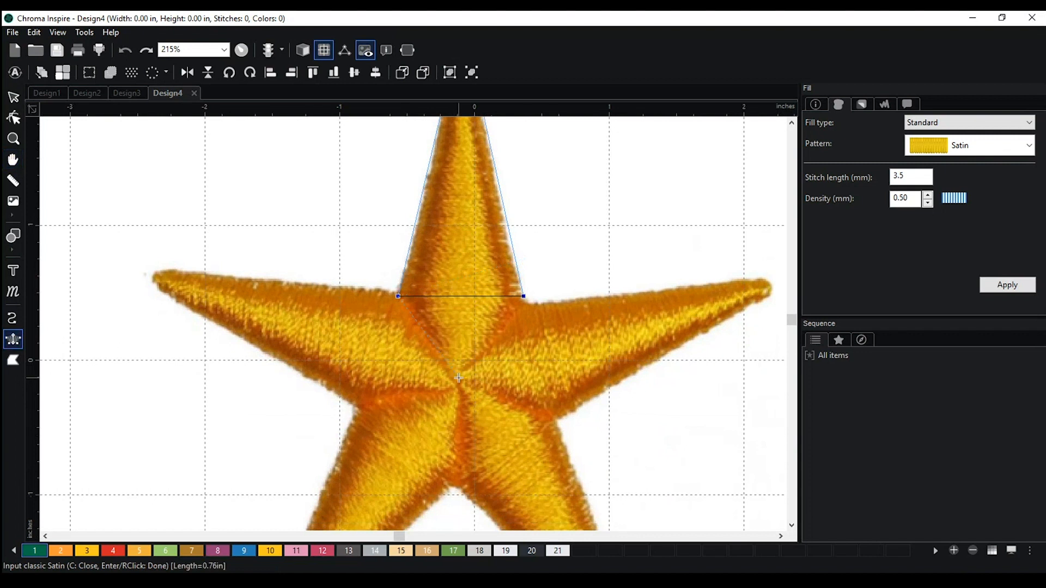
scroll(459, 378, "up", 3)
left_click_drag(495, 390, 472, 330)
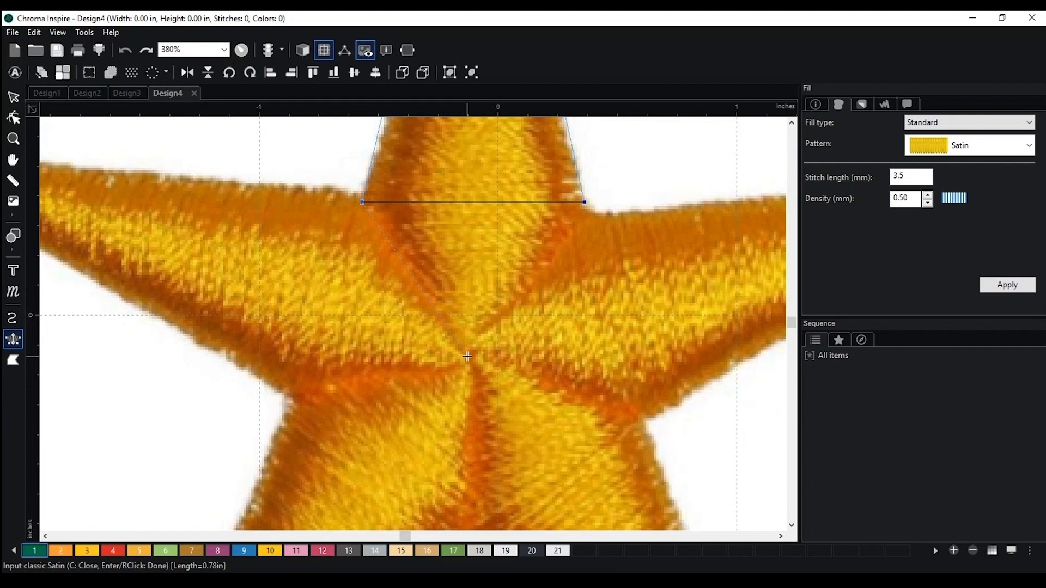
left_click(467, 356)
scroll(469, 353, "up", 5)
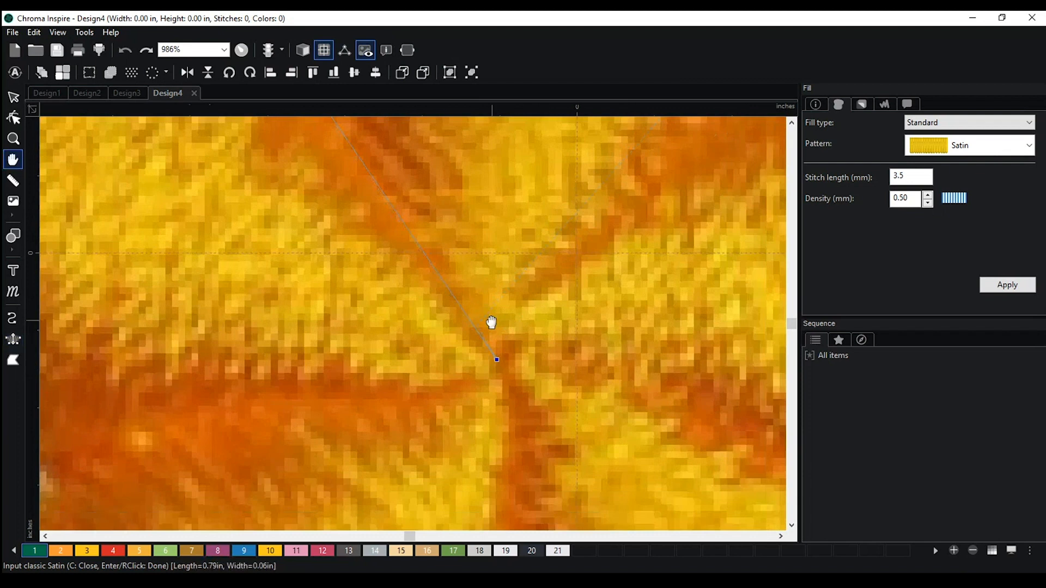
left_click_drag(491, 323, 472, 309)
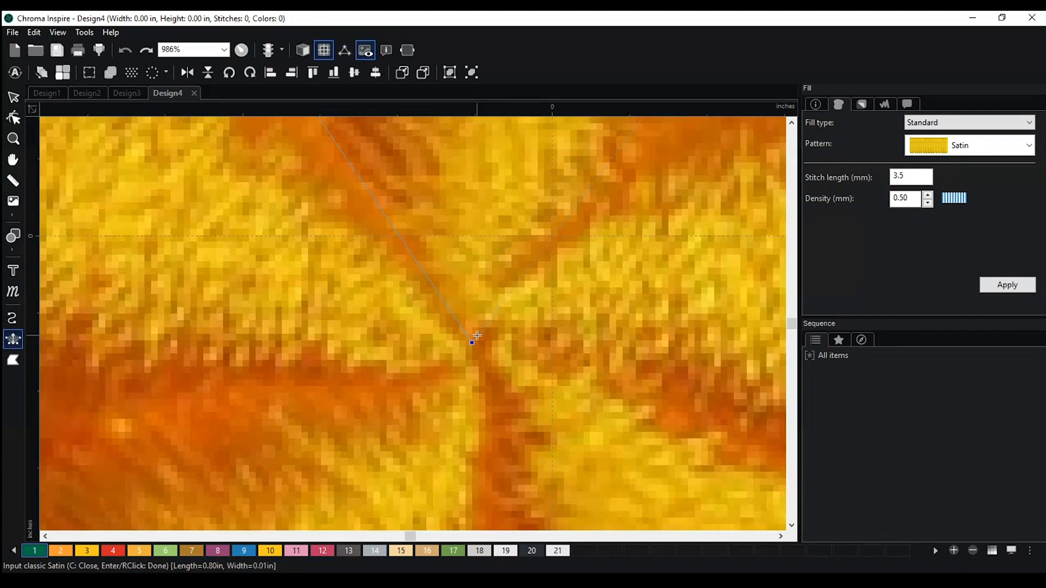
right_click(476, 336)
Turn on the 3D stitch view and examine the finished satin column, especially its widest part near the arm's base.
scroll(739, 386, "down", 12)
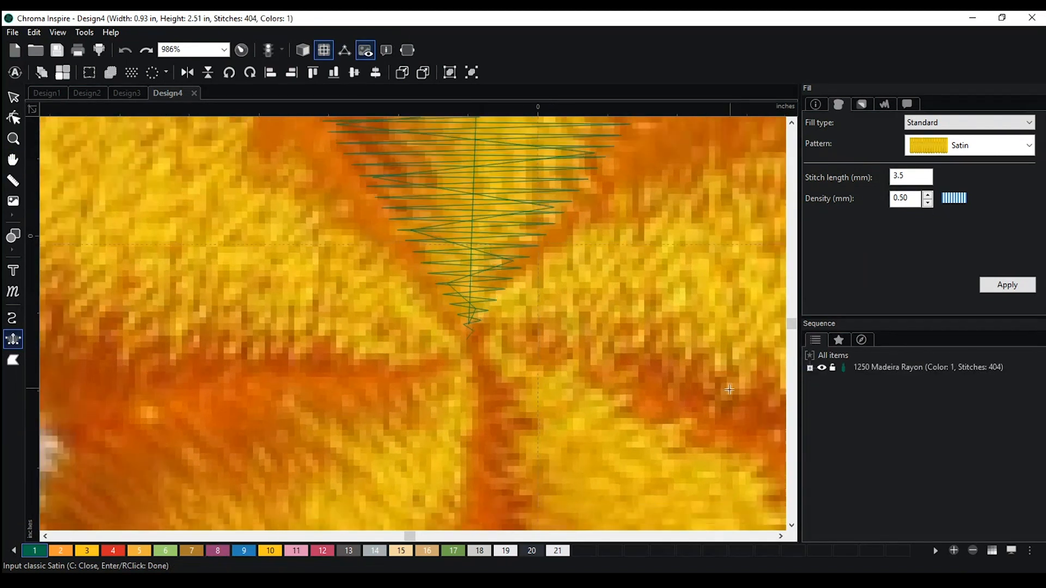
scroll(571, 312, "down", 1)
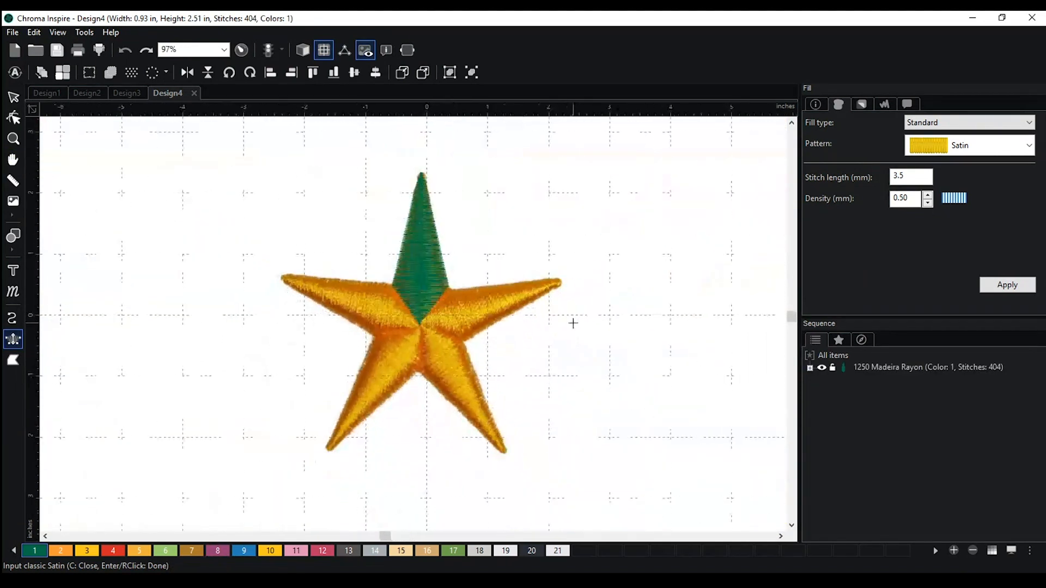
left_click(304, 49)
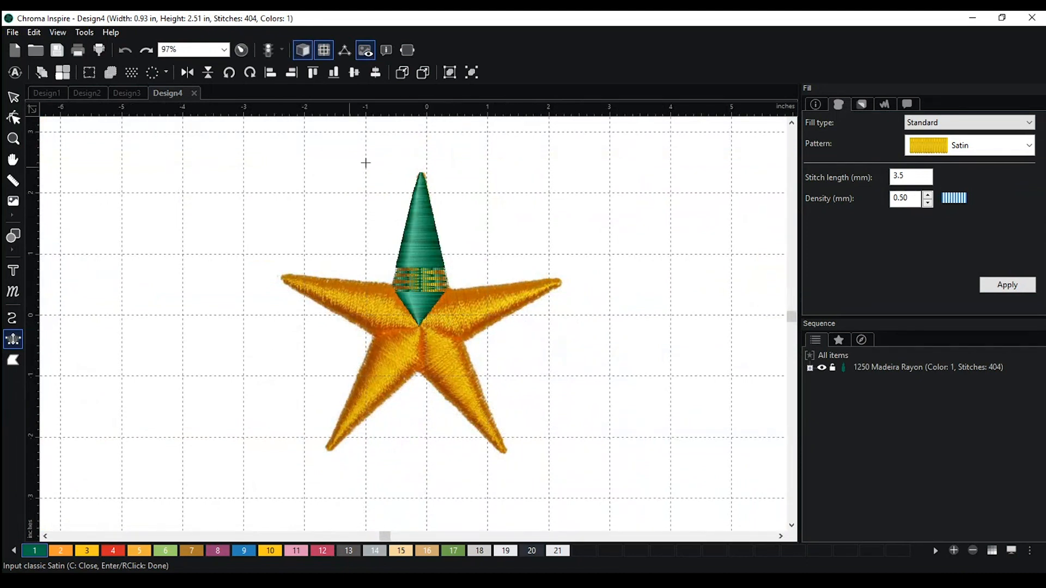
left_click(14, 97)
left_click(459, 262)
scroll(455, 297, "up", 4)
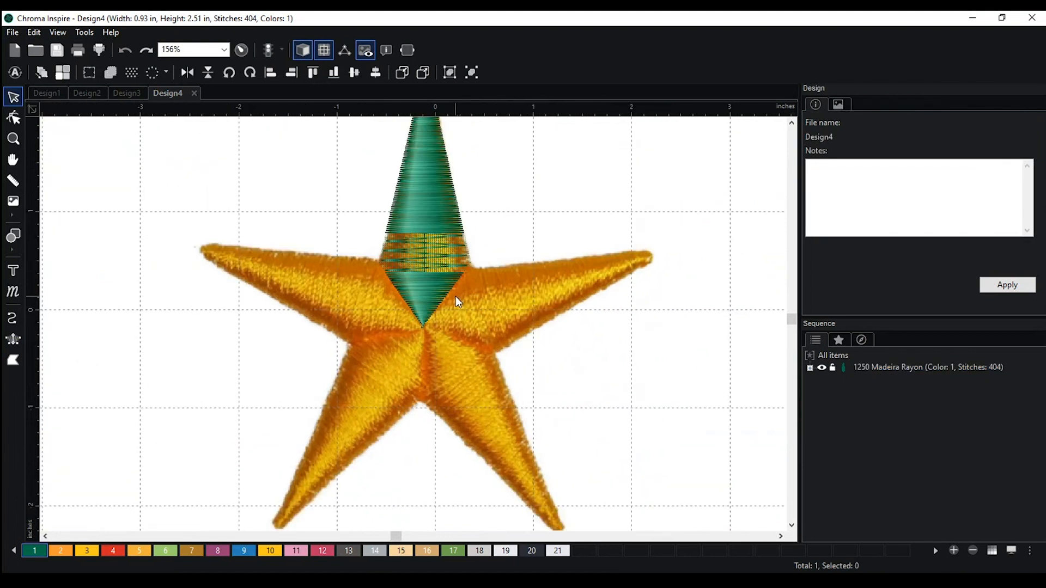
scroll(408, 272, "down", 3)
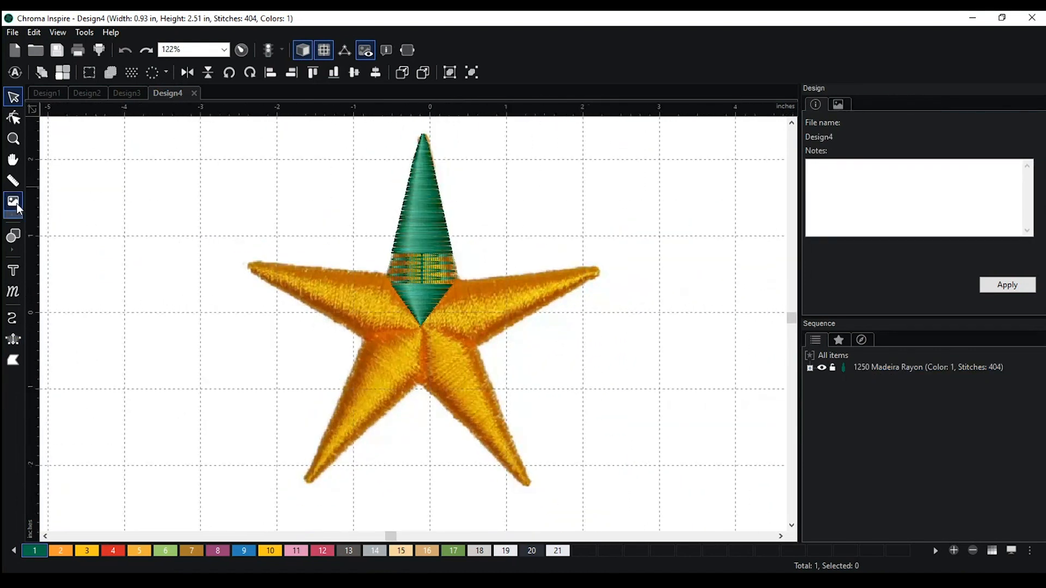
Scale the star backdrop image down to about 2.66 in wide by 2.55 in high.
left_click(16, 204)
left_click_drag(647, 519, 539, 414)
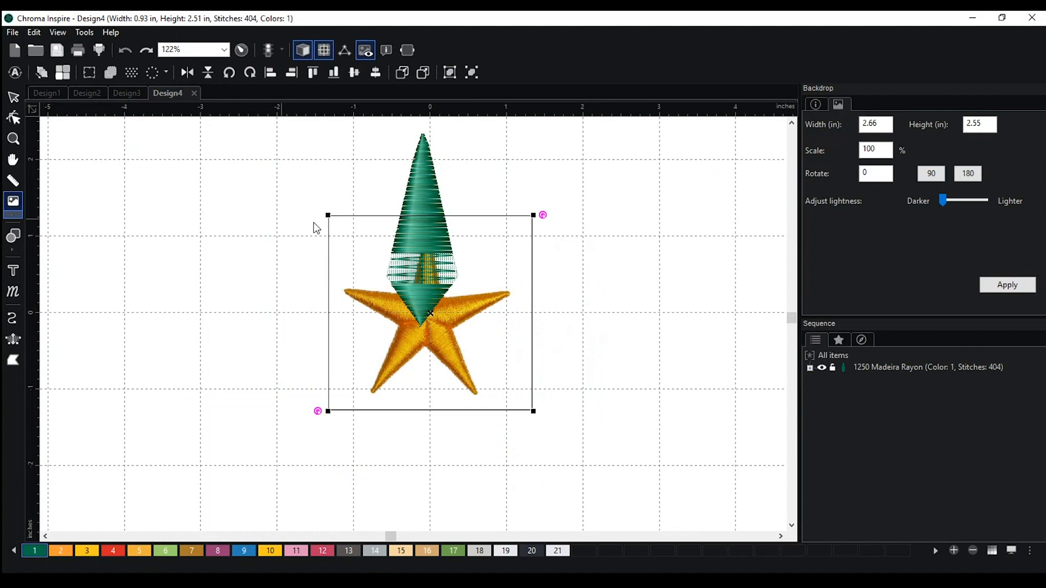
left_click(13, 97)
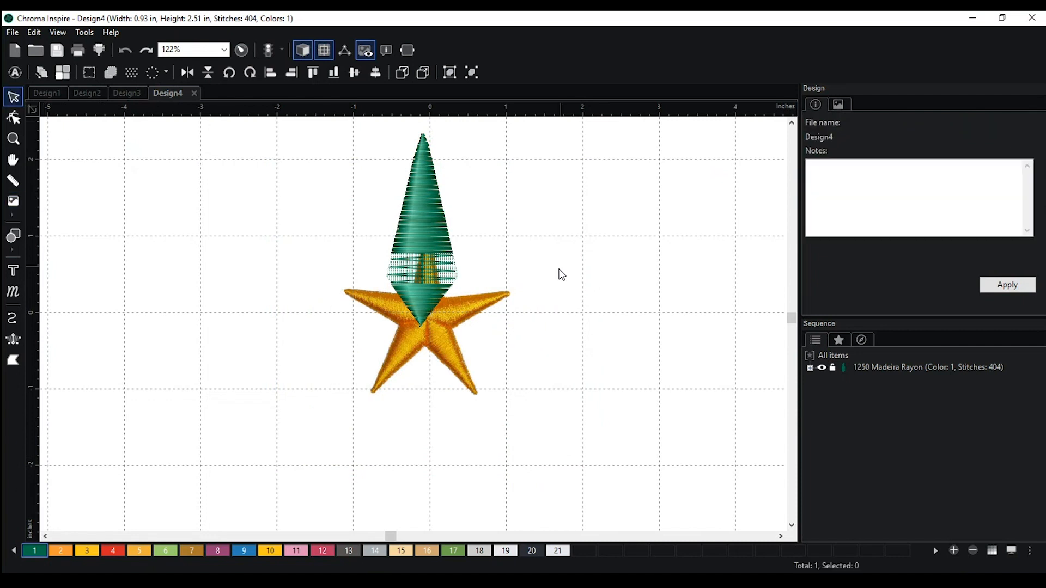
Scale the satin column down to about 0.44 × 1.21 in to fit the upper arm, and move it clear of the star's right side.
left_click(438, 177)
left_click_drag(457, 326, 423, 231)
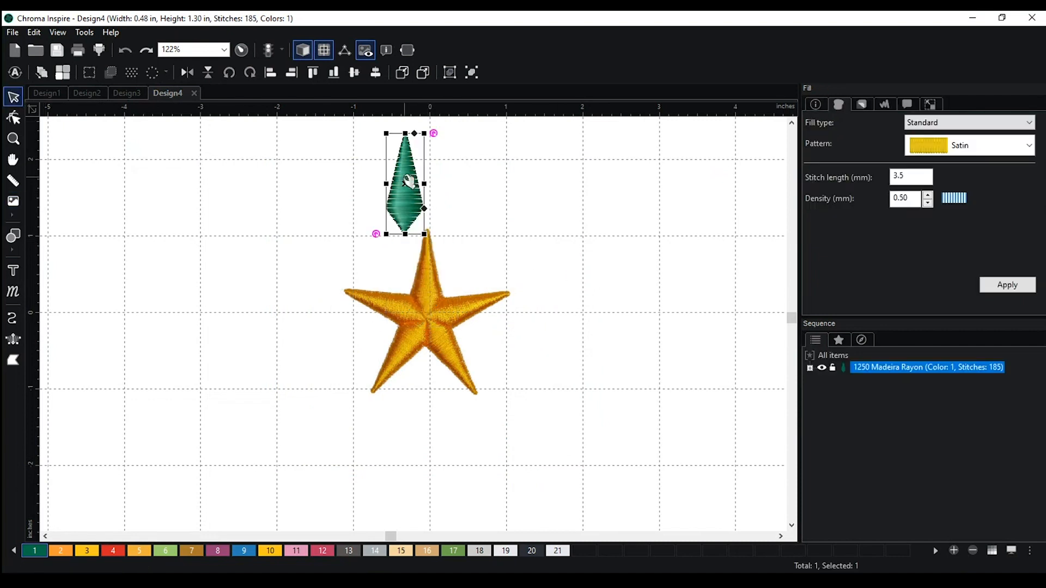
left_click_drag(412, 180, 434, 271)
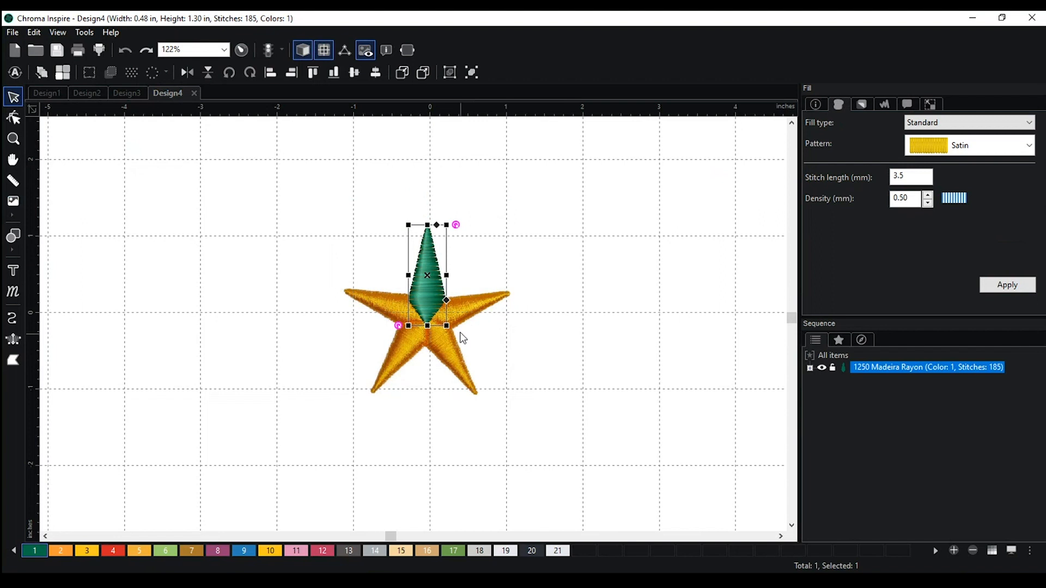
left_click_drag(450, 328, 446, 320)
left_click(456, 271)
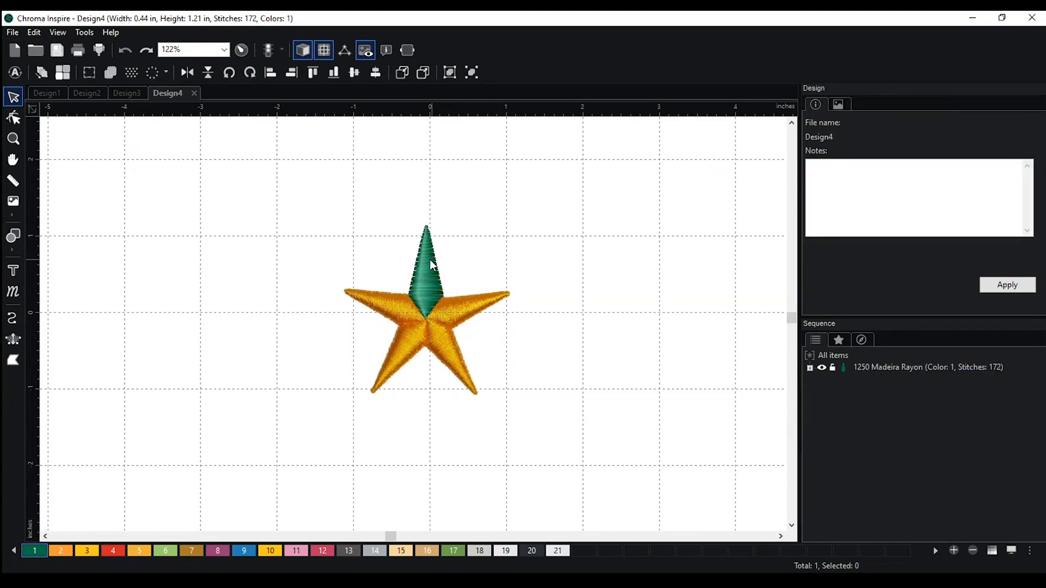
left_click(436, 280)
left_click_drag(437, 274, 579, 246)
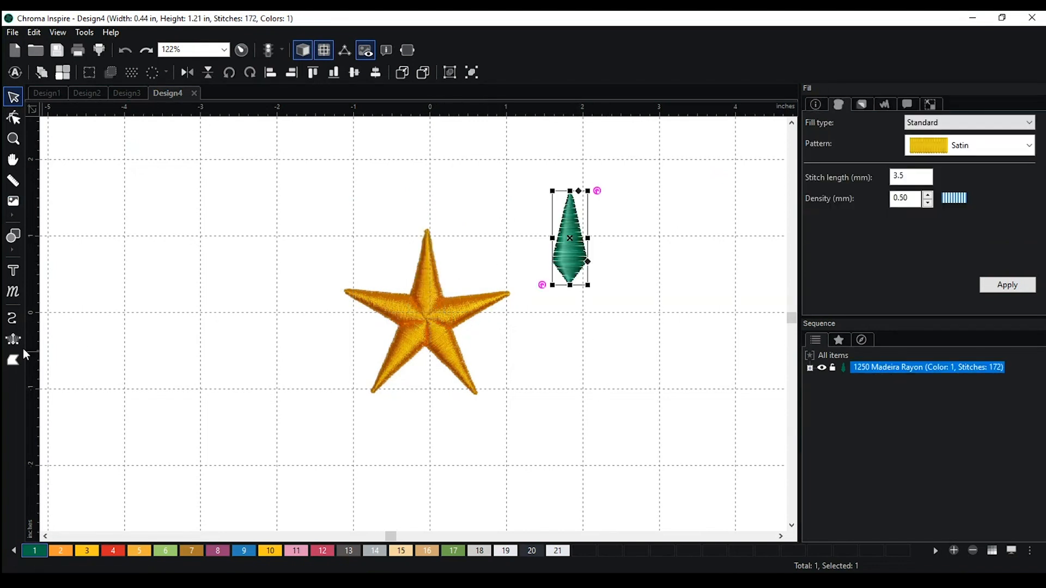
Draw an upright leaf shape outline beside the star's left arm.
left_click(17, 246)
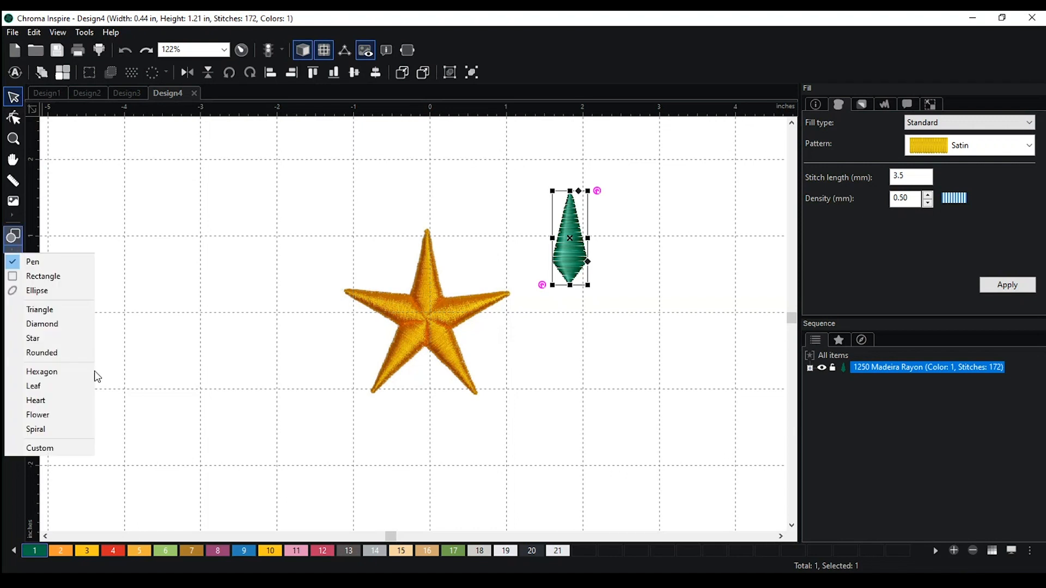
left_click(70, 385)
left_click_drag(308, 227, 245, 366)
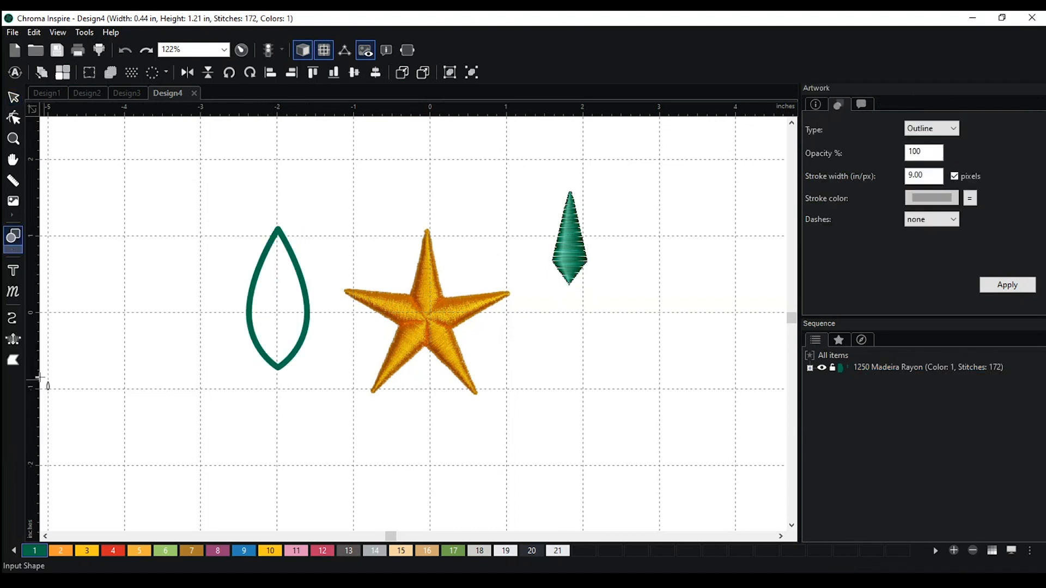
Start a classic satin column at the leaf outline's upper tip, placing three point pairs across its narrow end.
left_click(13, 339)
scroll(109, 324, "up", 3)
left_click_drag(135, 294, 320, 356)
scroll(325, 345, "up", 5)
scroll(327, 239, "up", 3)
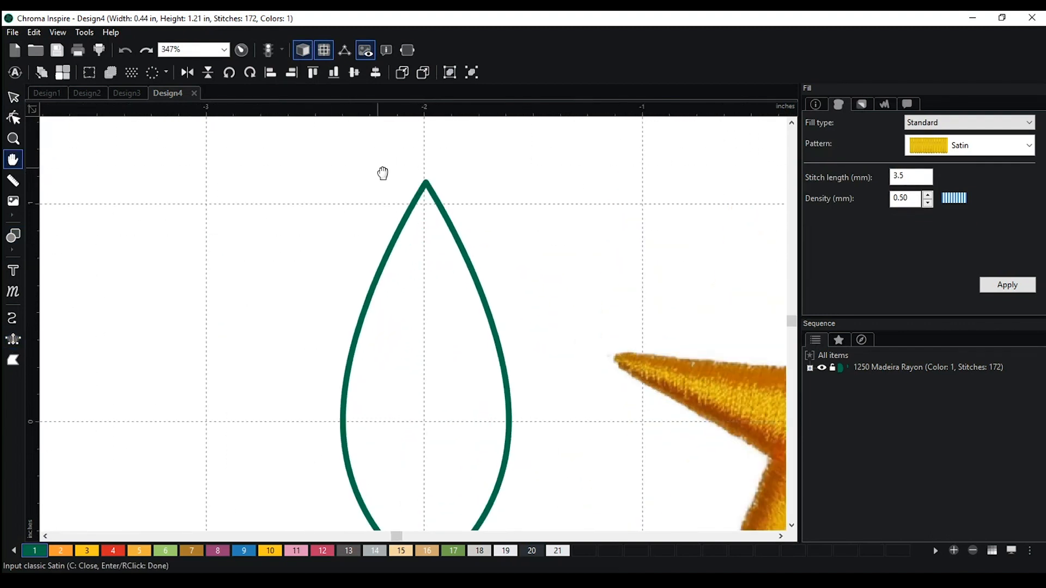
left_click_drag(383, 171, 310, 336)
scroll(385, 264, "up", 5)
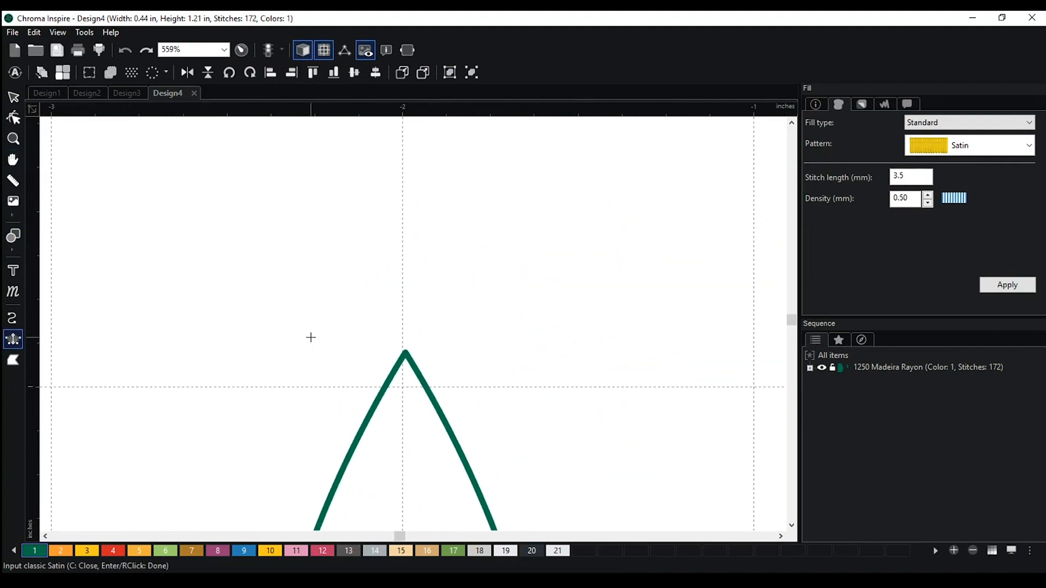
scroll(329, 339, "up", 4)
scroll(335, 340, "up", 3)
left_click_drag(357, 366, 409, 264)
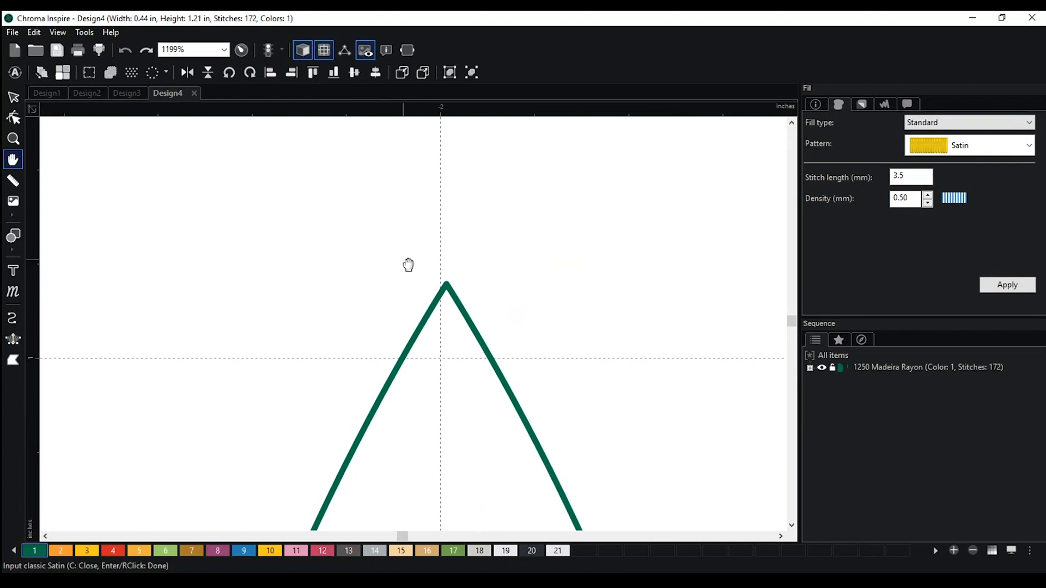
scroll(406, 275, "up", 4)
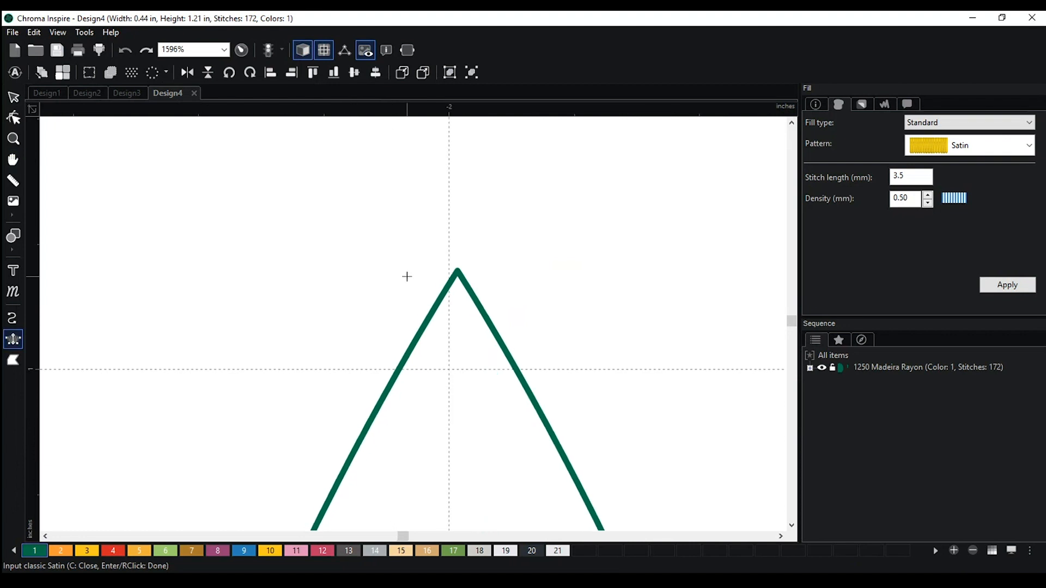
left_click(455, 273)
left_click(433, 315)
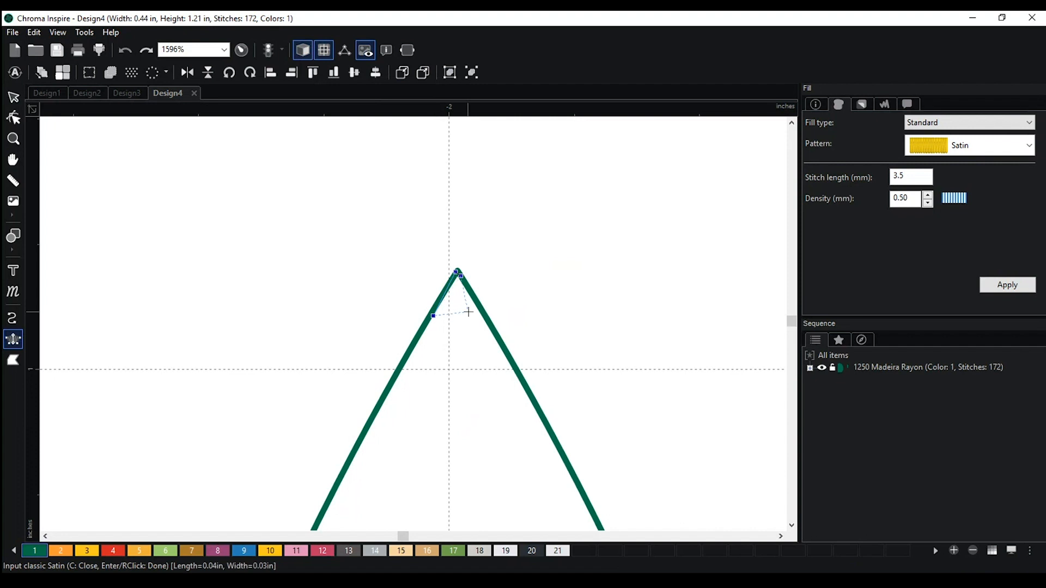
left_click(482, 311)
left_click(390, 384)
left_click(526, 386)
Extend the satin column down the leaf's widening upper half with three more point pairs on opposite edges.
scroll(430, 406, "down", 2)
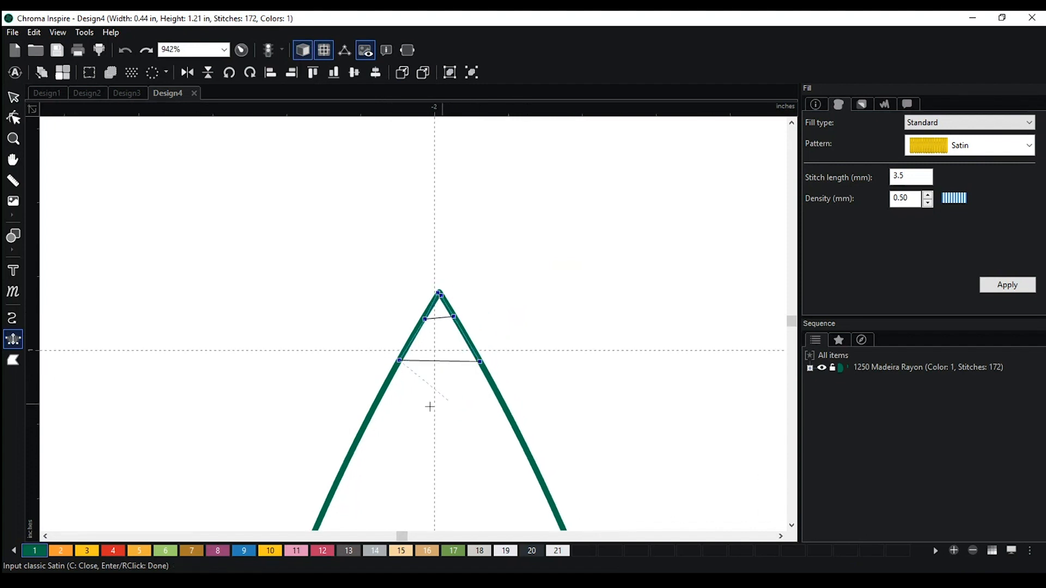
left_click(367, 422)
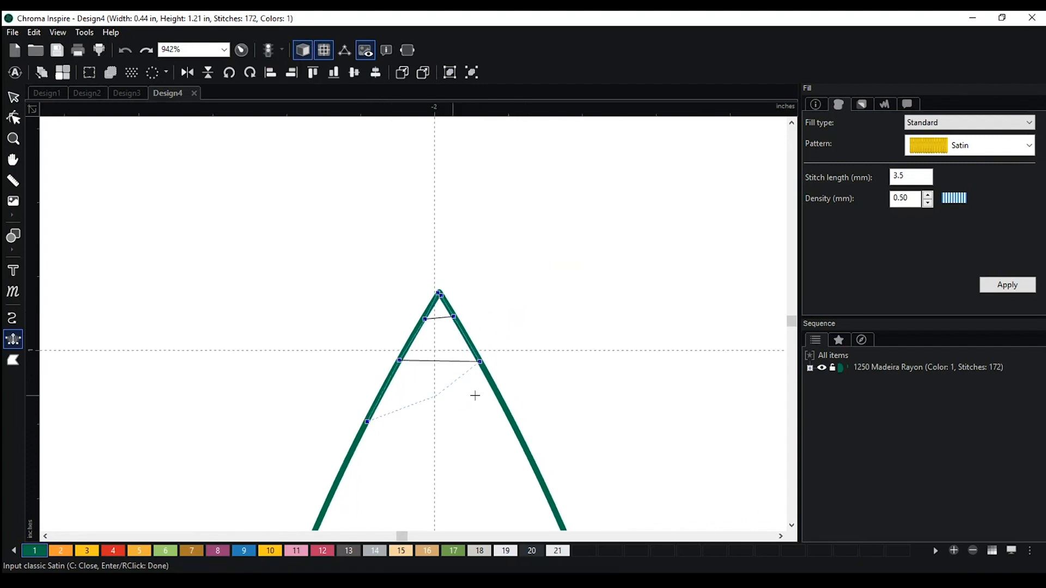
left_click(512, 422)
scroll(455, 439, "down", 3)
scroll(459, 231, "down", 6)
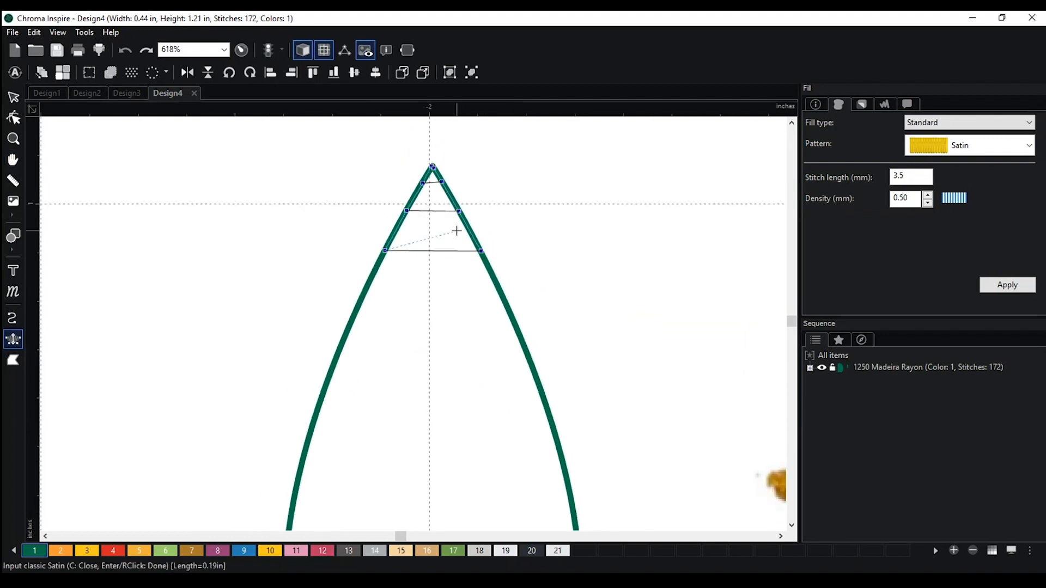
key("space")
left_click_drag(443, 334, 439, 252)
scroll(439, 252, "down", 2)
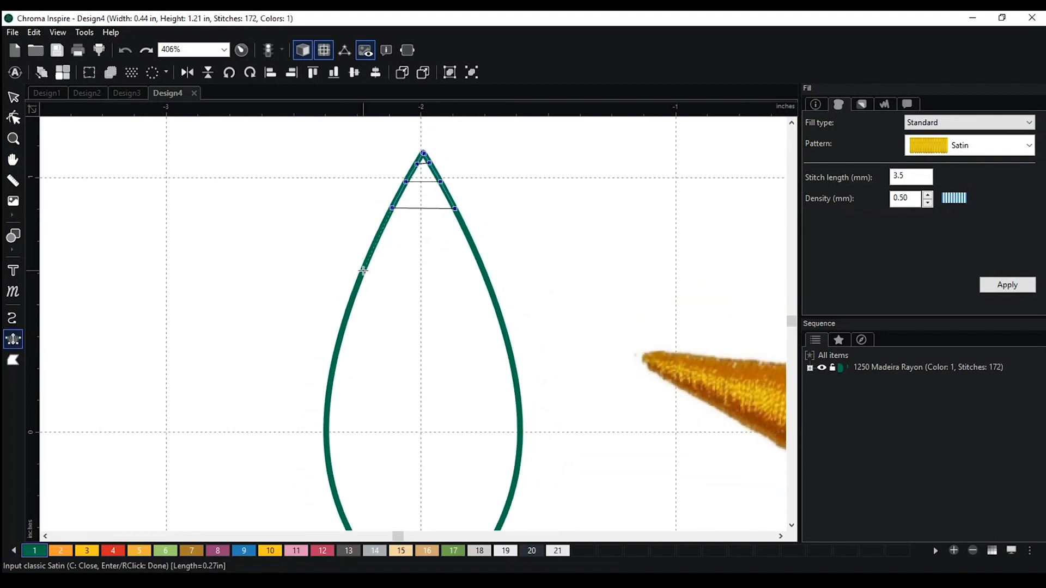
left_click(363, 269)
left_click(483, 269)
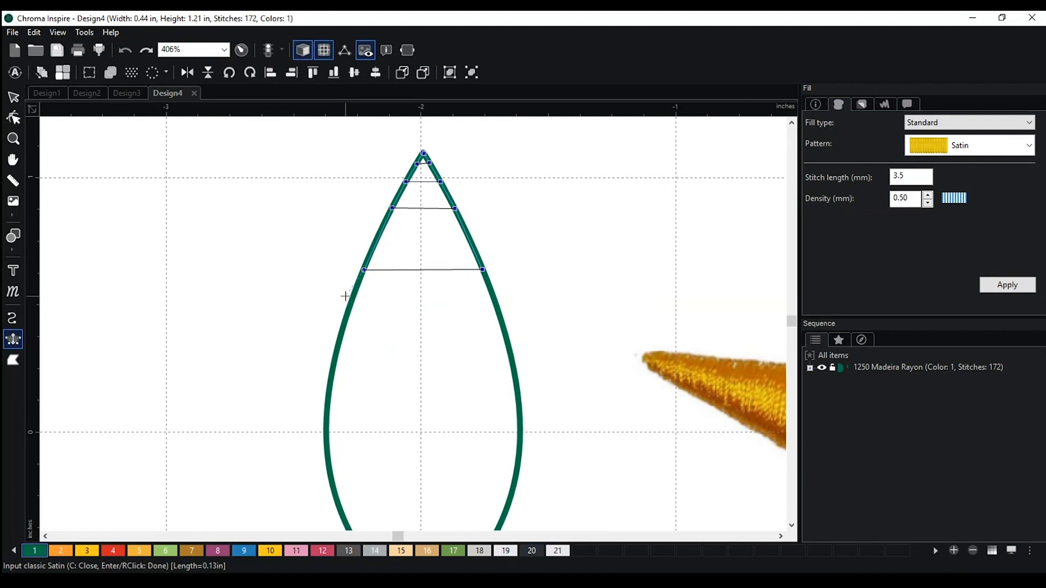
left_click(341, 334)
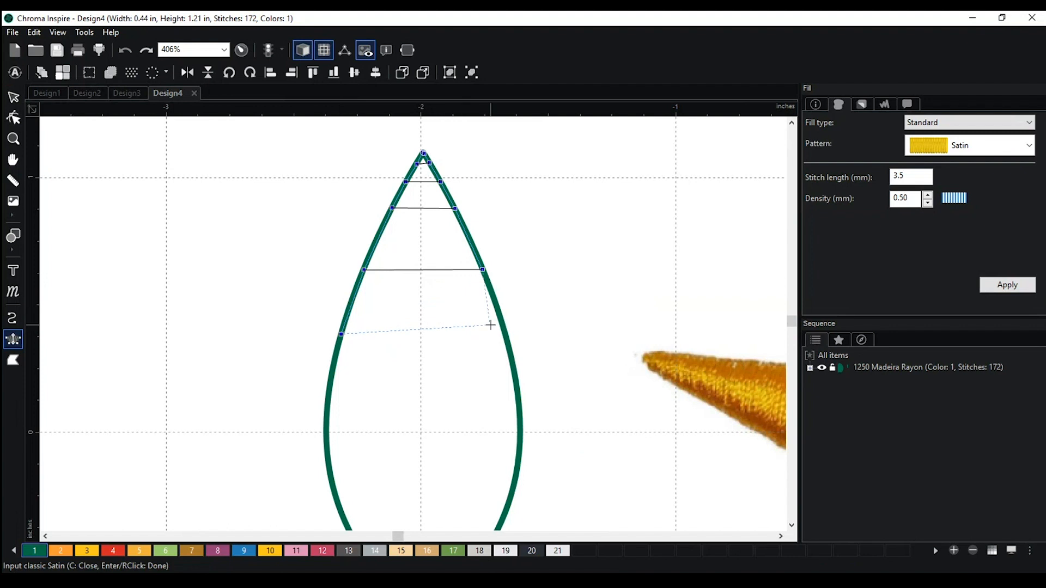
left_click(505, 337)
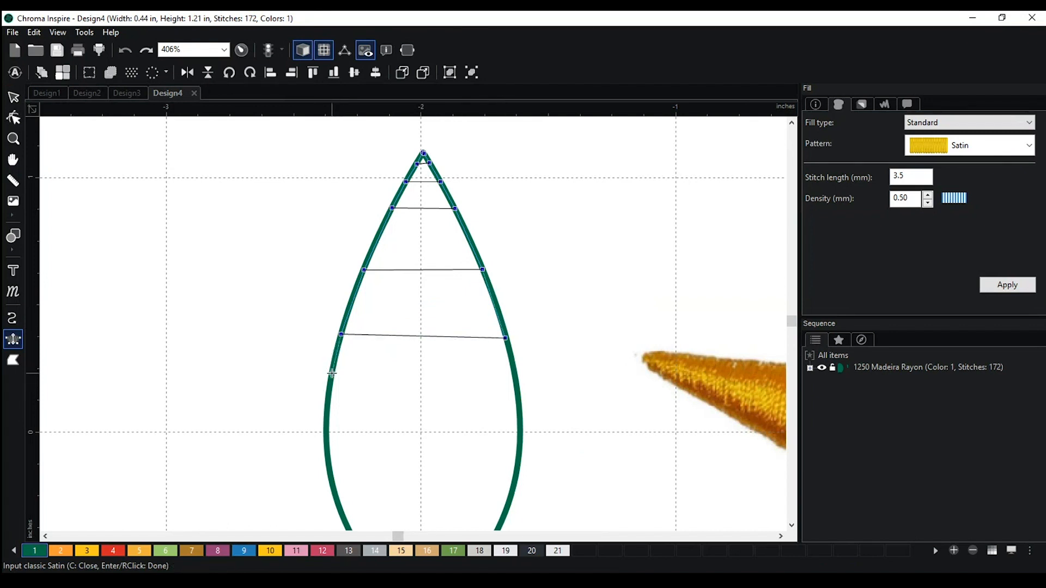
Carry the satin column past the leaf's widest part with three closely spaced point pairs along its curved sides.
left_click(331, 374)
left_click(516, 376)
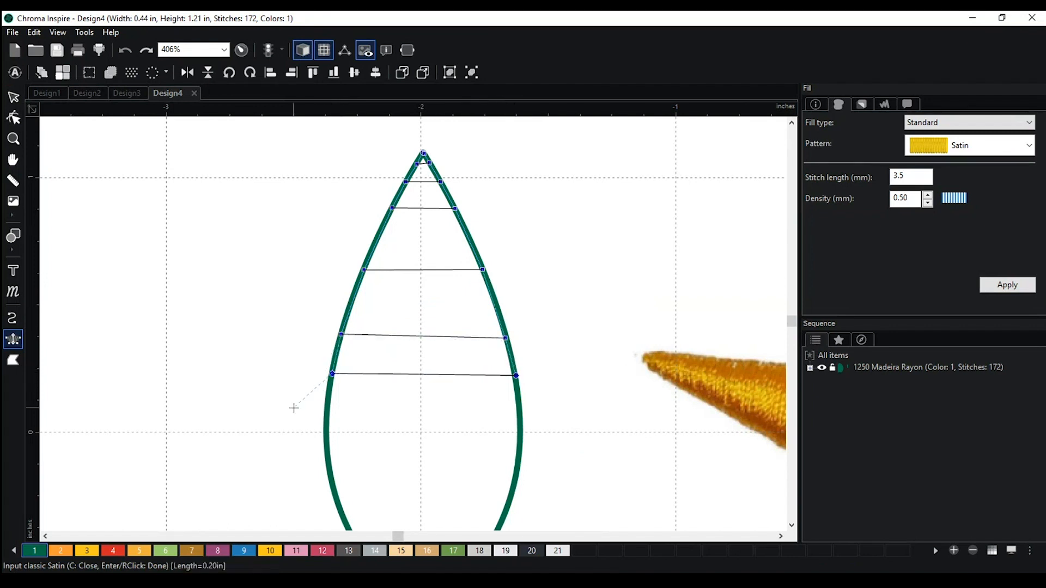
left_click(327, 418)
left_click(521, 424)
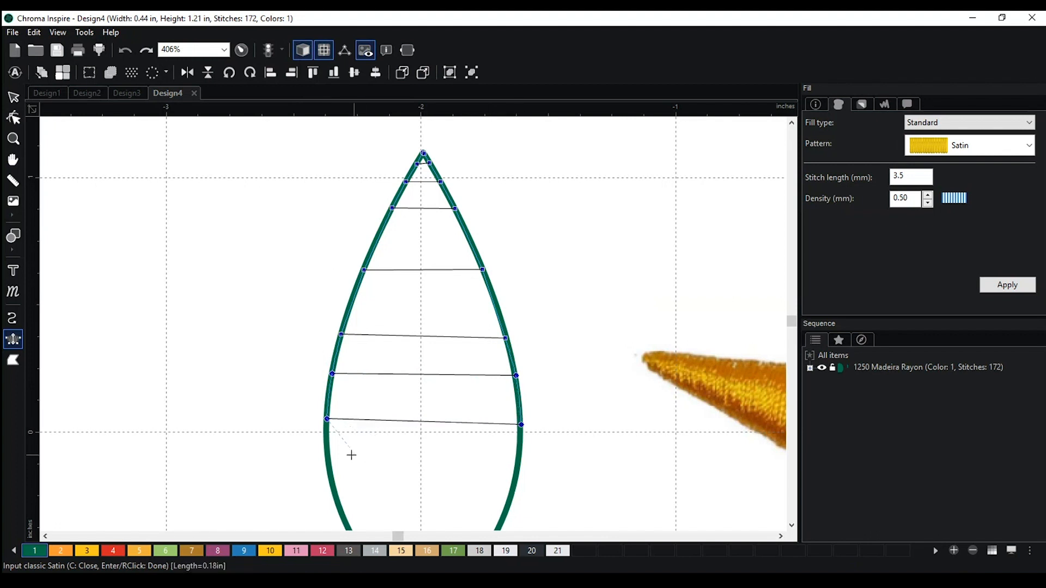
left_click(327, 461)
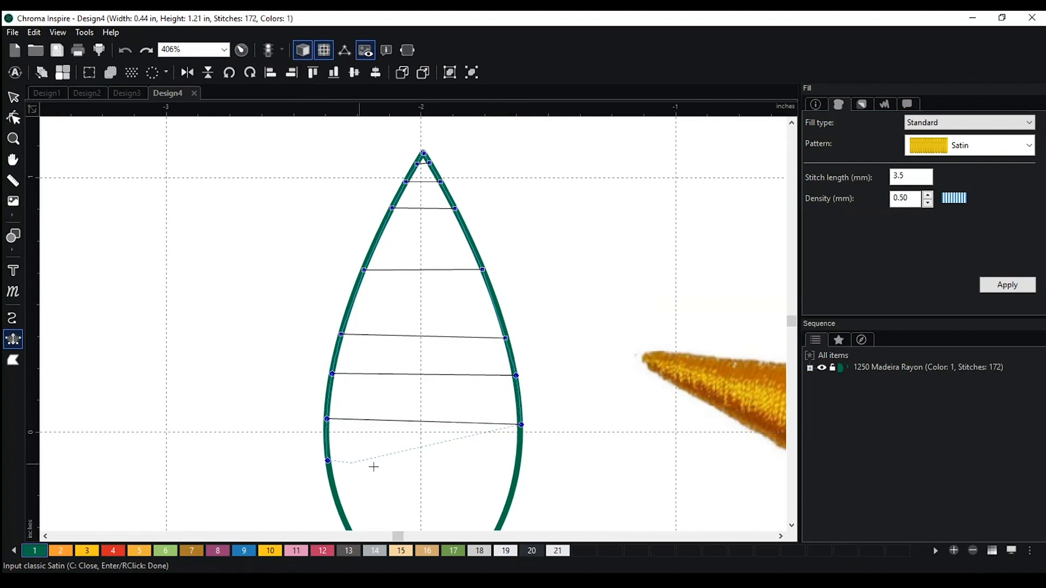
left_click(517, 470)
Complete the open point pair and add two more satin pairs down the leaf outline's narrowing lower half.
left_click_drag(455, 485, 450, 362)
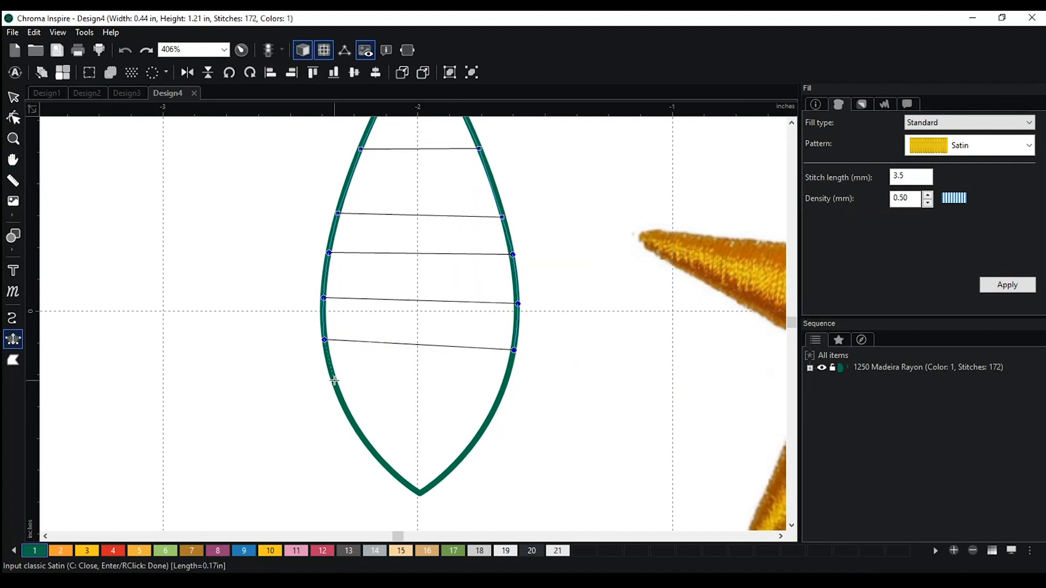
left_click(335, 383)
left_click(502, 389)
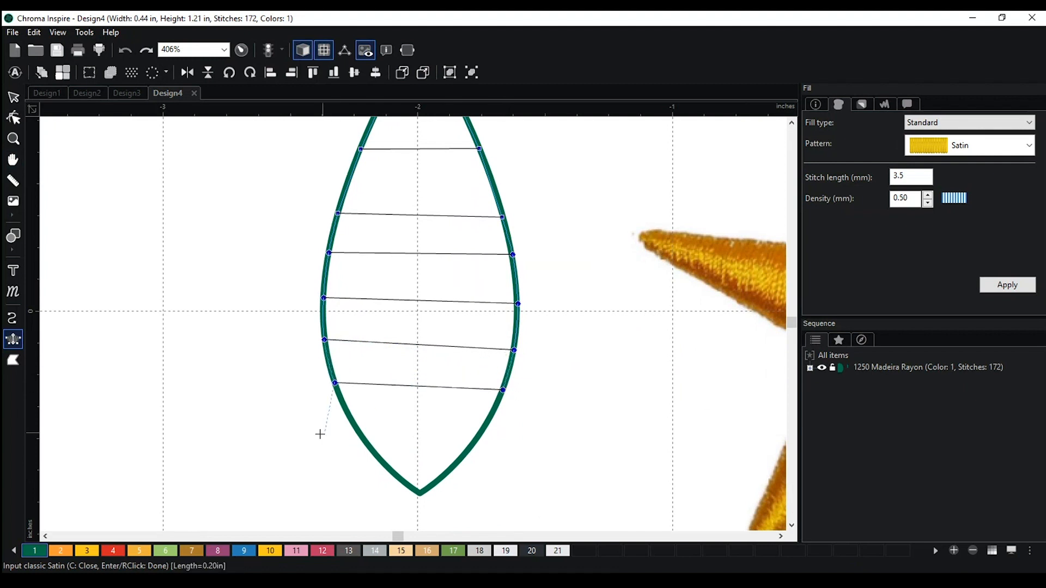
left_click(362, 437)
left_click(474, 441)
Place the last narrow point pair and the end points at the leaf's lower tip, and finish the classic satin column.
left_click(398, 478)
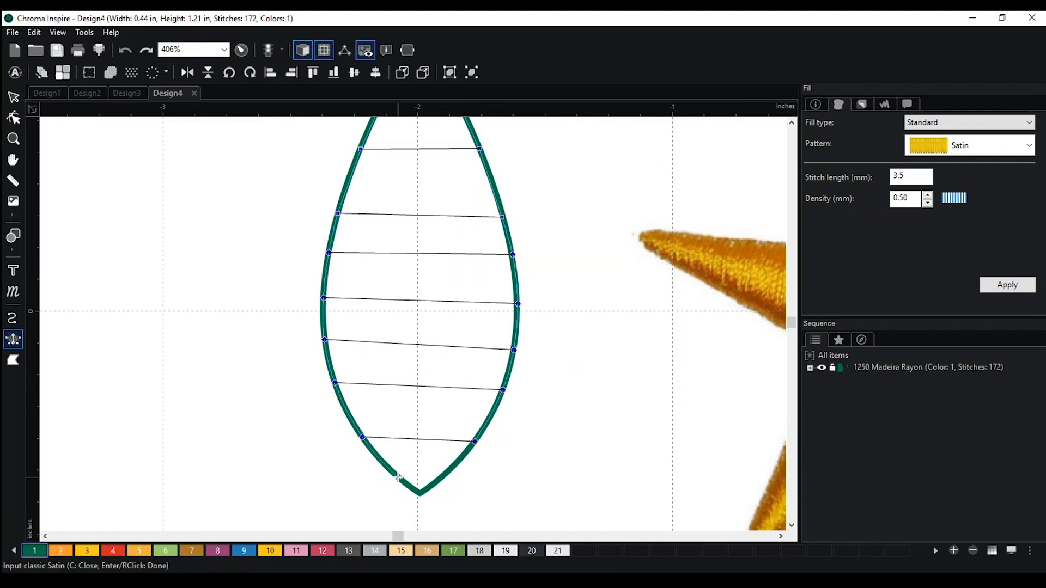
left_click(442, 479)
left_click(419, 493)
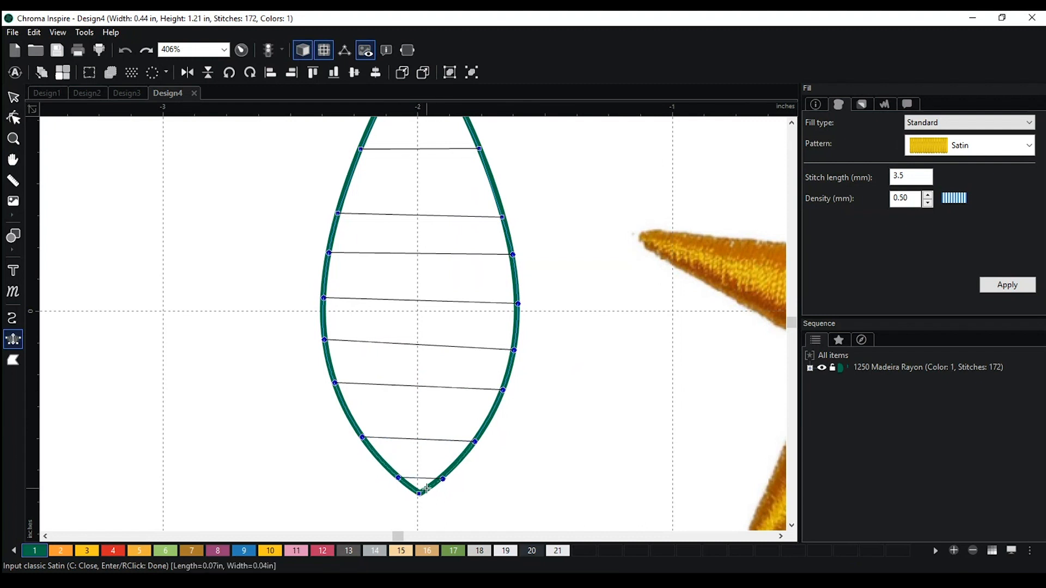
key("Return")
scroll(518, 471, "down", 3)
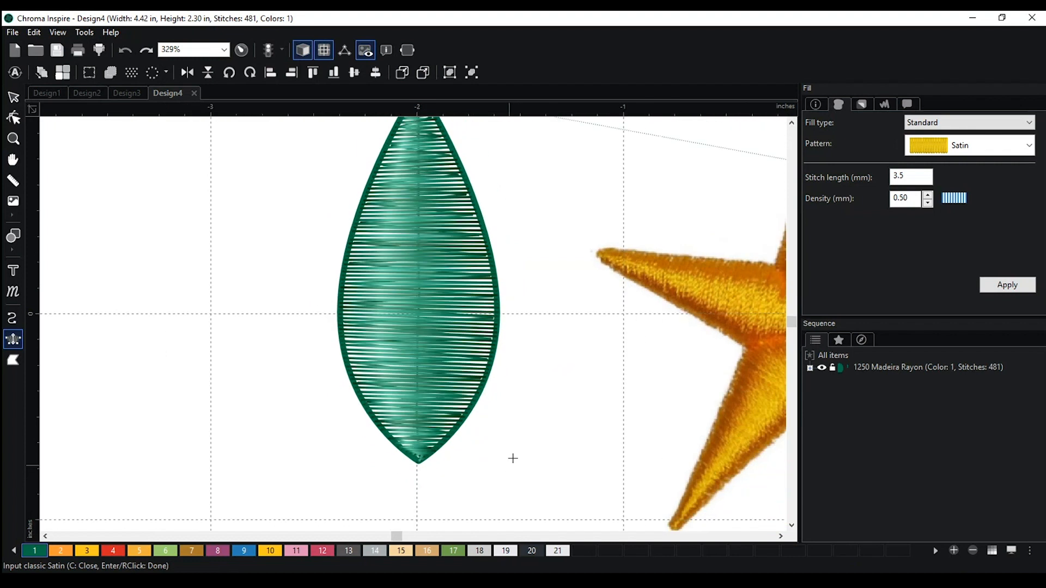
Move the satin leaf about 1 in to the left, clear of its outline artwork.
left_click(14, 97)
left_click_drag(438, 261, 278, 263)
scroll(417, 376, "down", 1)
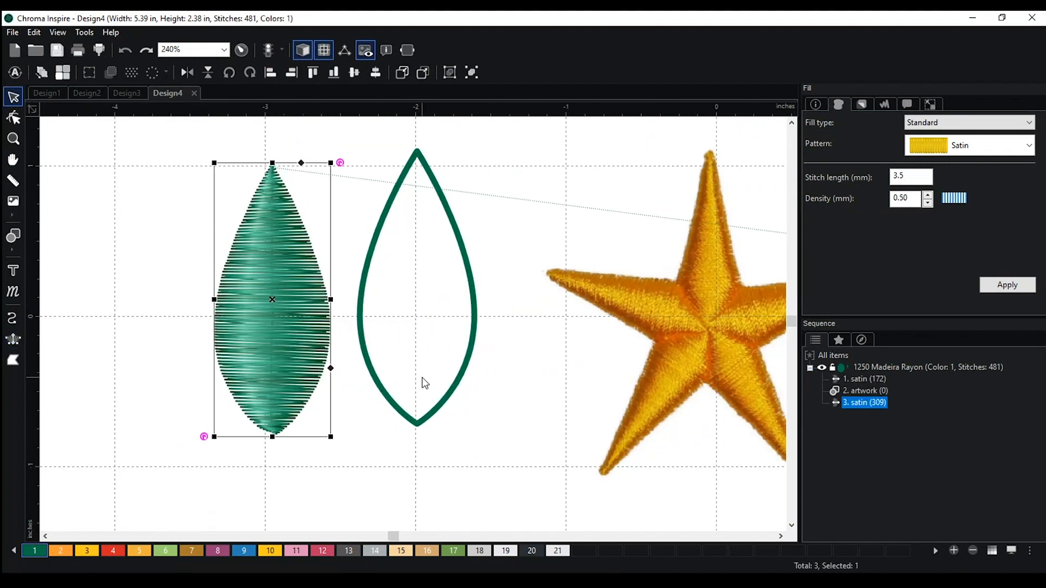
scroll(425, 383, "down", 1)
left_click(434, 456)
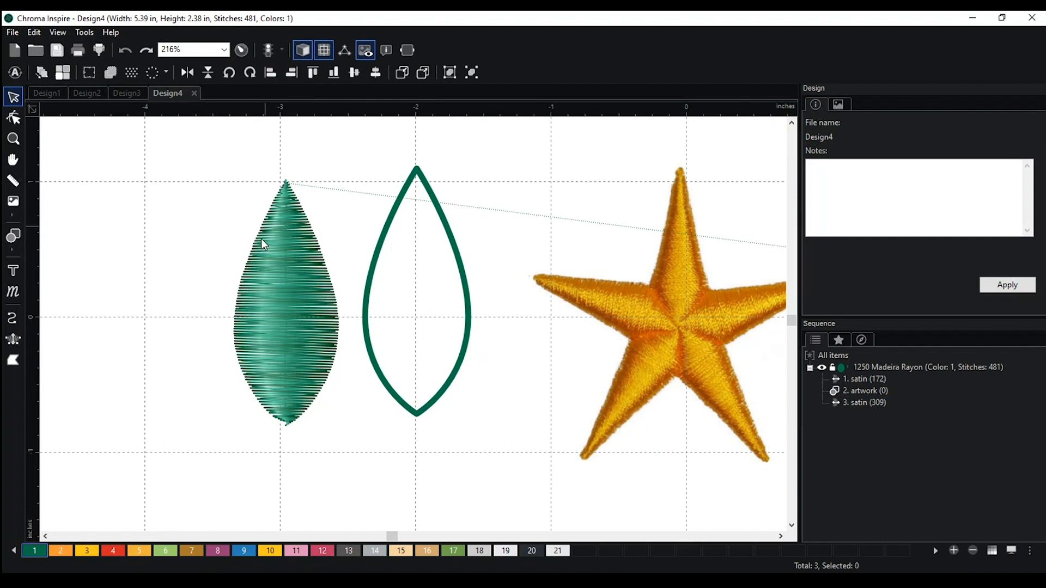
left_click(451, 237)
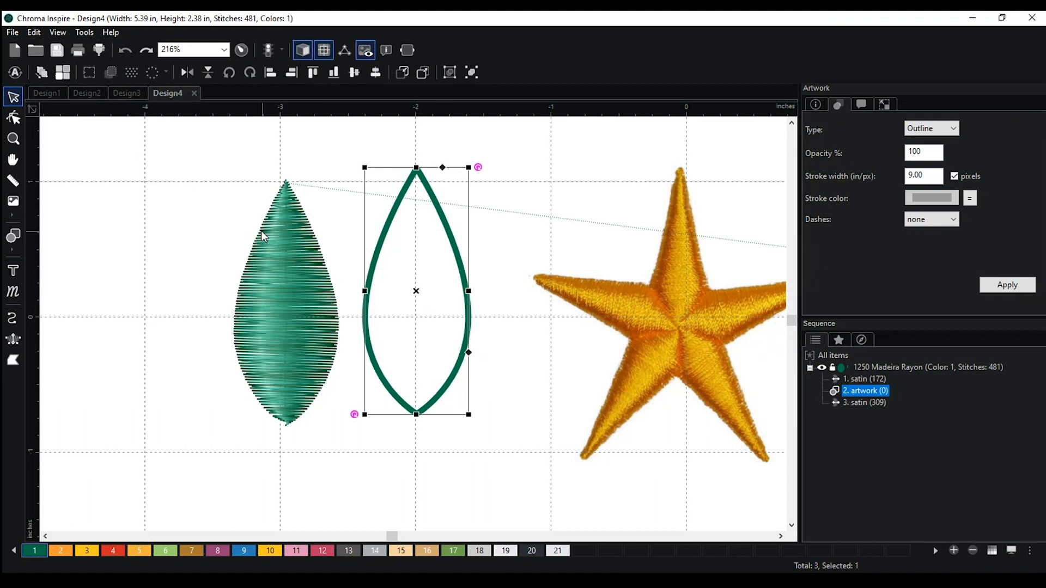
Reshape the satin leaf's lower tip by moving its right-hand end outline point over to the left edge, and update the path.
left_click(287, 327)
scroll(307, 364, "up", 1)
left_click(18, 123)
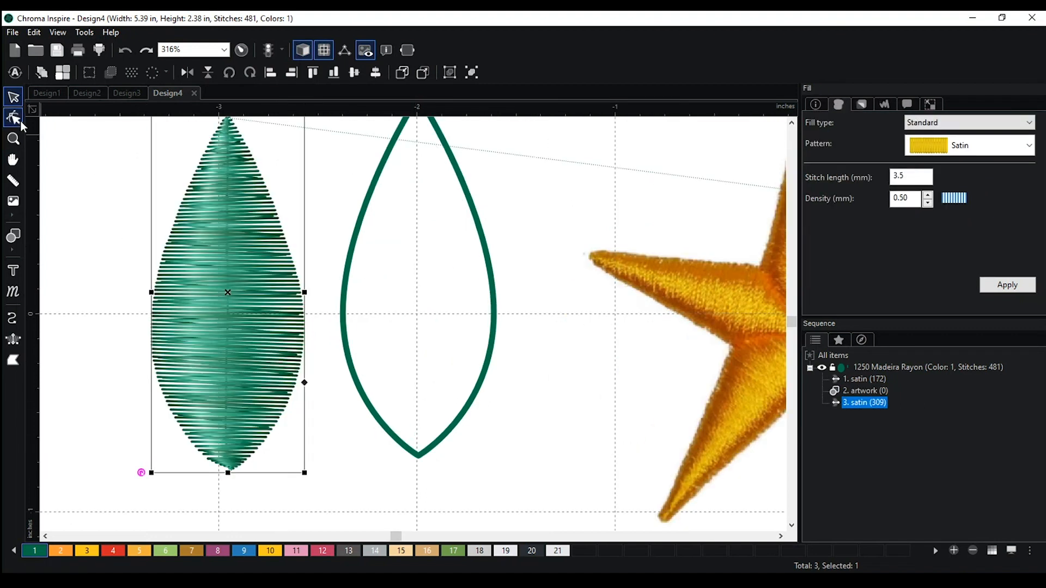
key("space")
left_click_drag(302, 453, 488, 381)
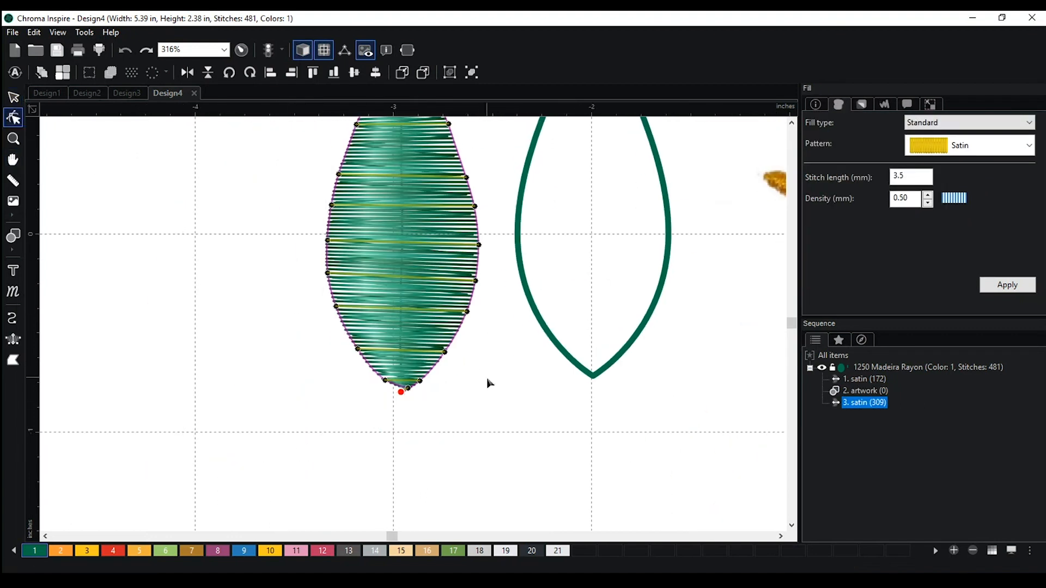
scroll(521, 479, "up", 1)
scroll(479, 455, "up", 1)
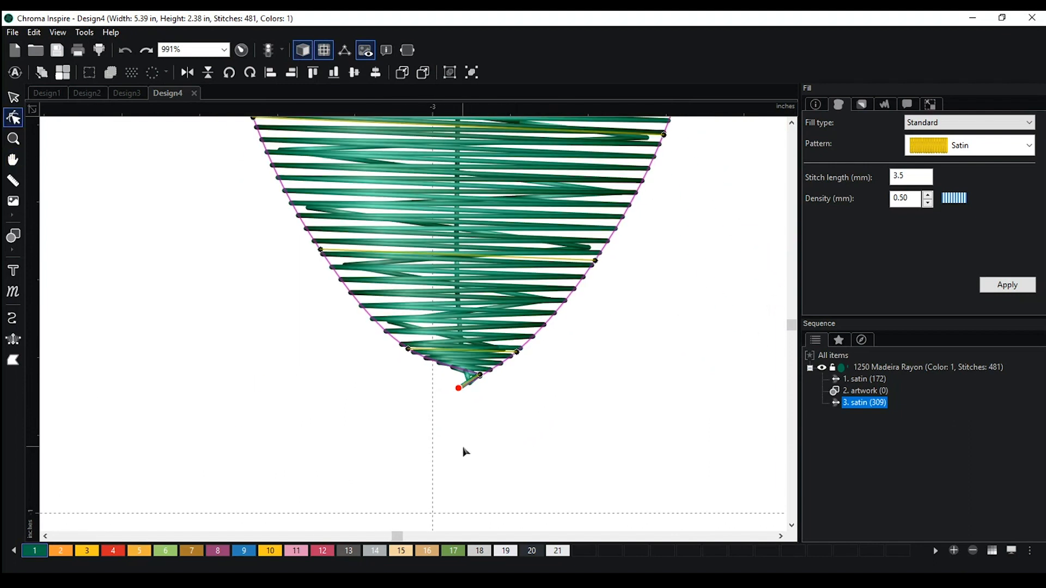
scroll(465, 444, "up", 2)
right_click(510, 401)
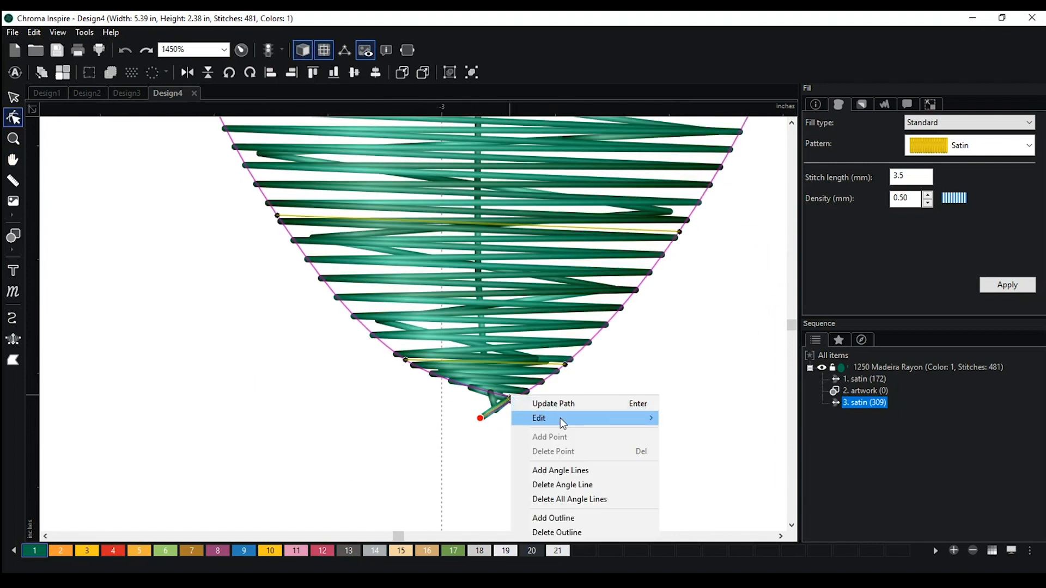
mouse_move(592, 422)
left_click(714, 433)
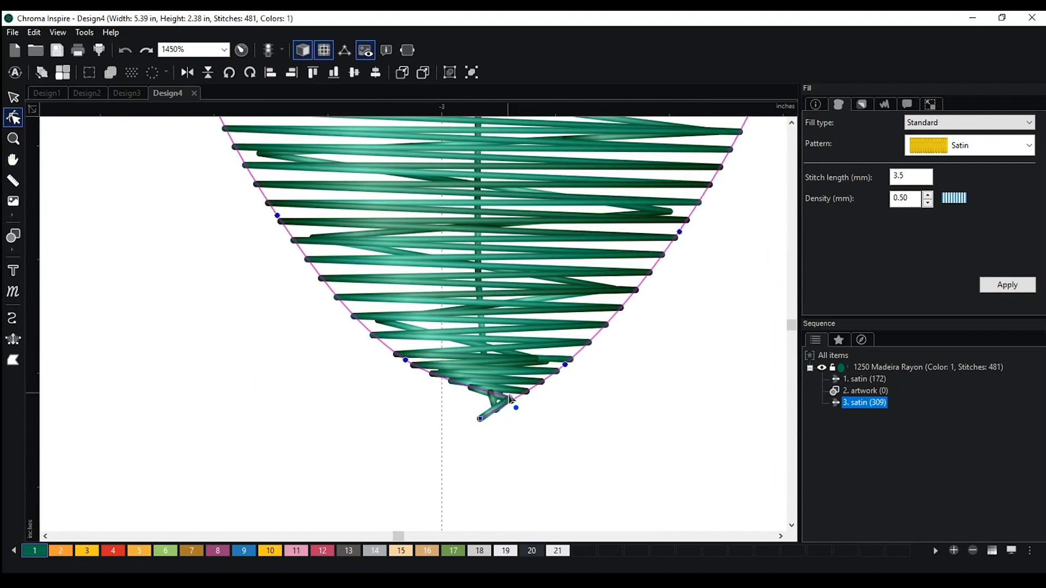
left_click_drag(511, 399, 469, 413)
right_click(487, 424)
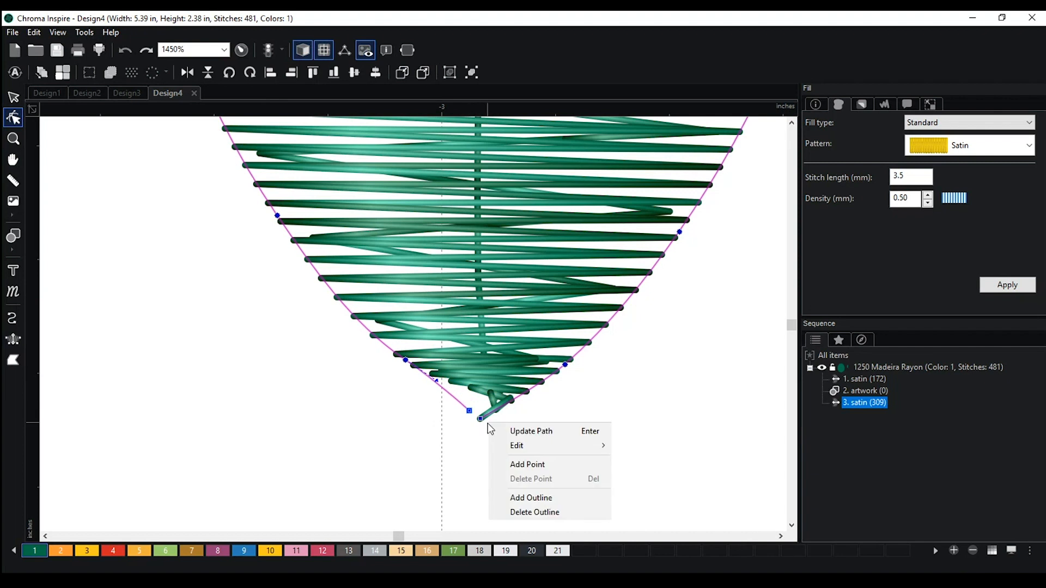
left_click(514, 431)
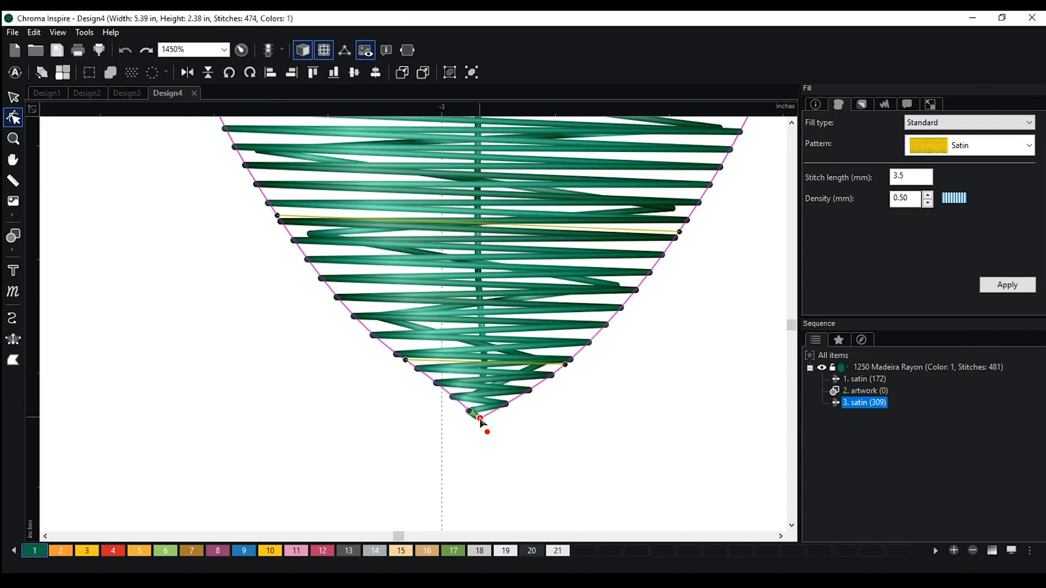
Move the satin leaf's exit point to the right edge at the lower tip and its start point to the left edge at the upper tip.
mouse_move(479, 417)
left_mouse_down()
mouse_move(502, 406)
mouse_move(486, 417)
mouse_move(498, 417)
left_mouse_up()
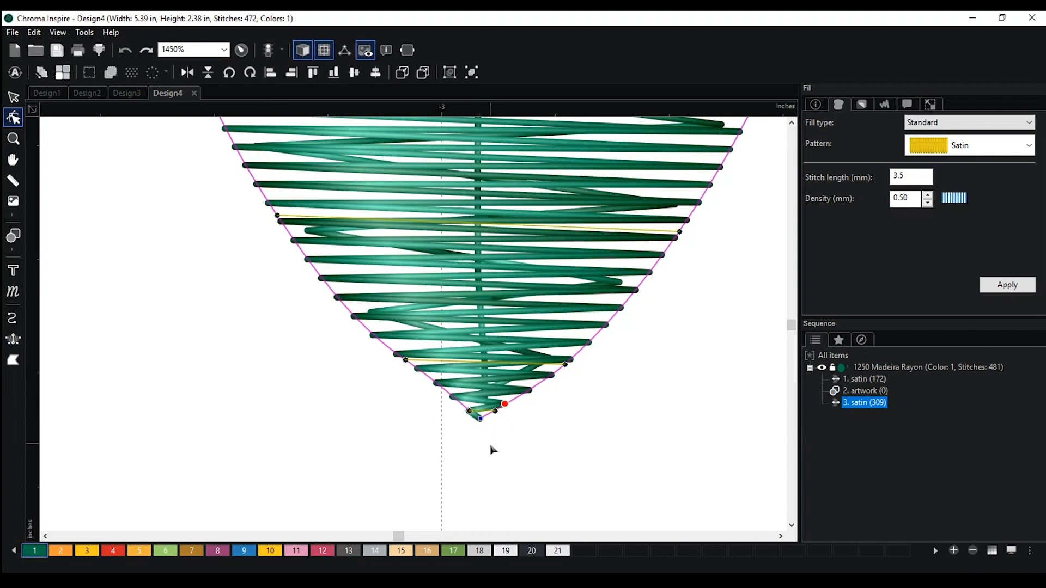
scroll(513, 406, "down", 3)
key("space")
left_click_drag(548, 351, 551, 515)
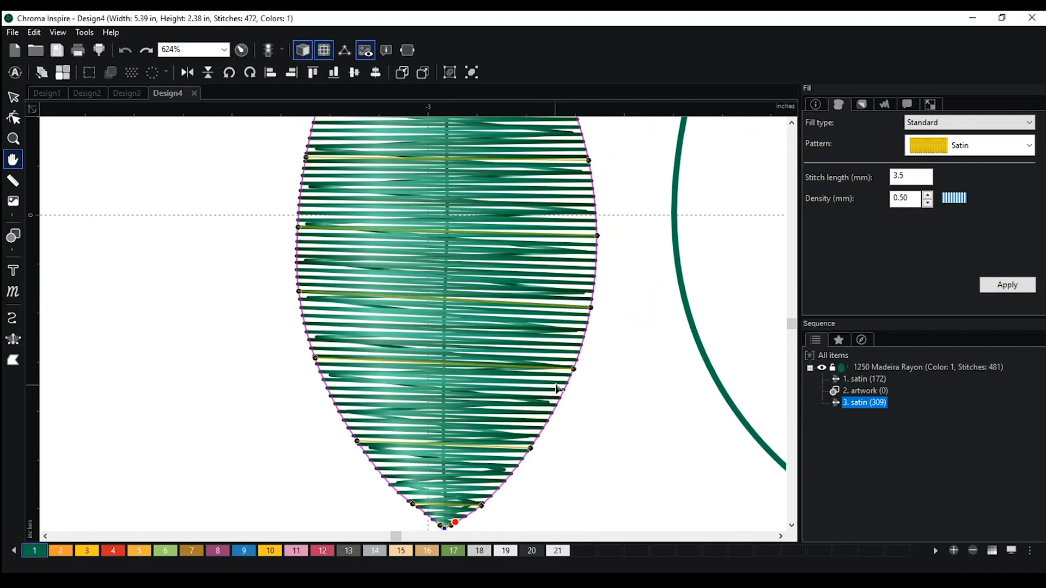
scroll(517, 296, "down", 2)
key("space")
left_click_drag(539, 196, 558, 401)
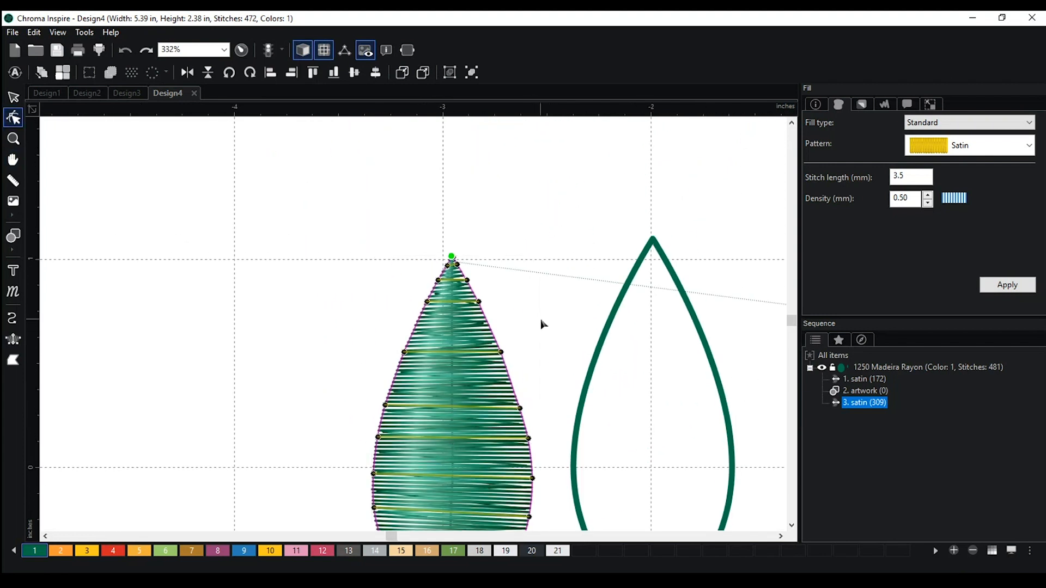
scroll(532, 283, "up", 2)
scroll(532, 282, "up", 2)
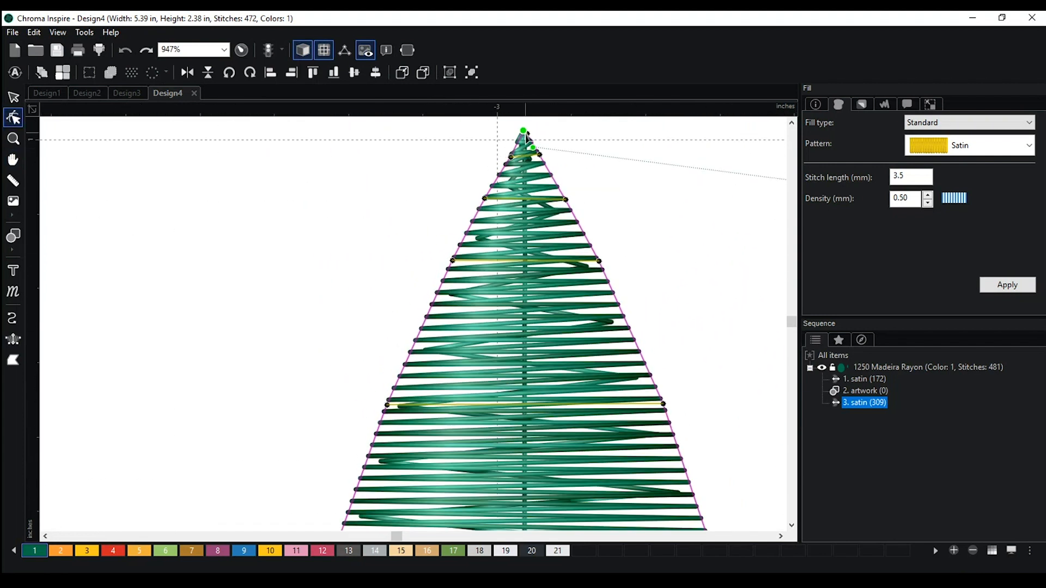
left_click(511, 155)
scroll(623, 295, "down", 3)
scroll(532, 329, "down", 3)
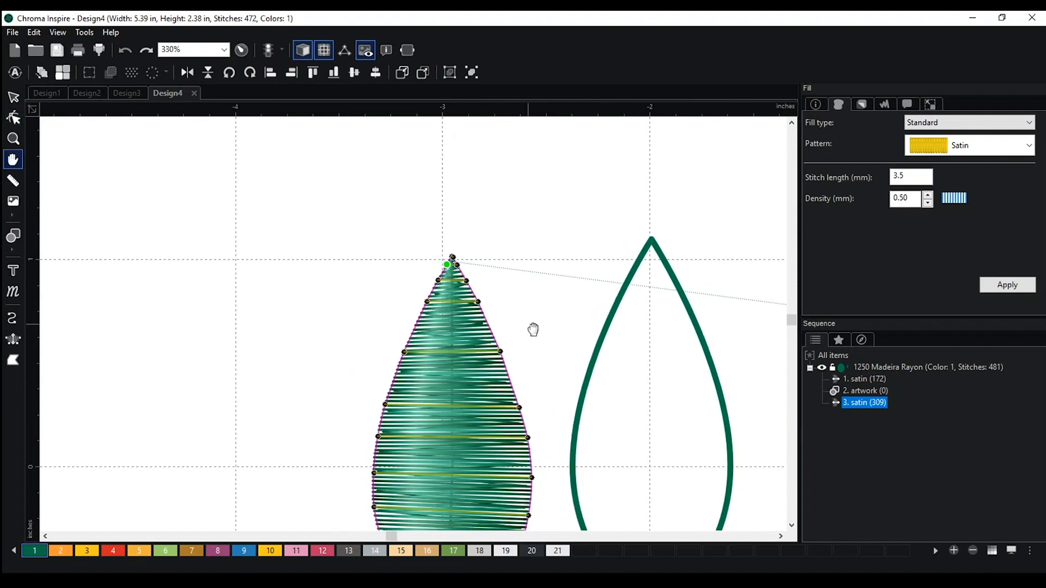
left_click(502, 471)
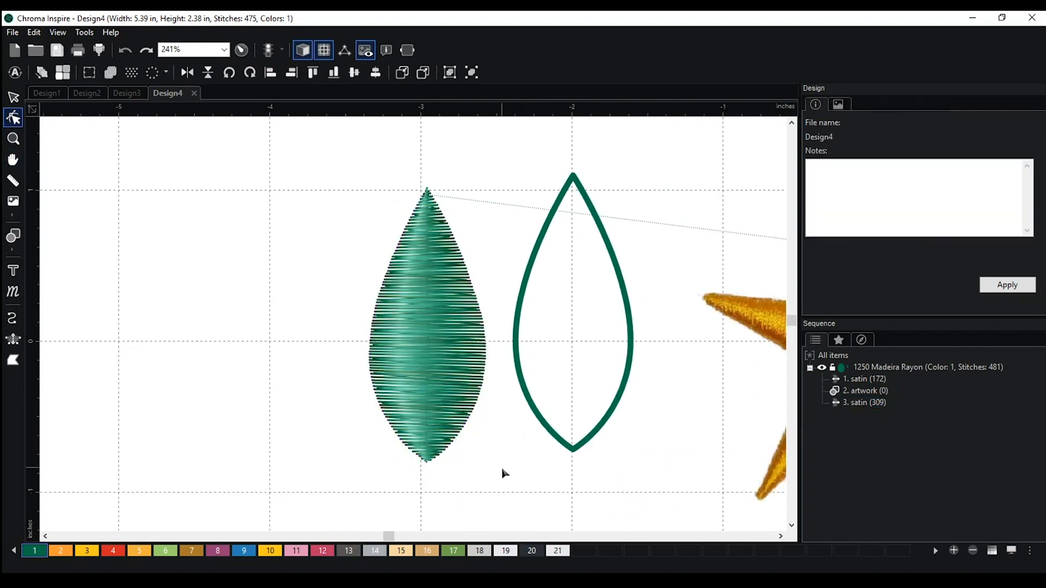
Select the star backdrop image and delete it from the design.
scroll(331, 440, "down", 1)
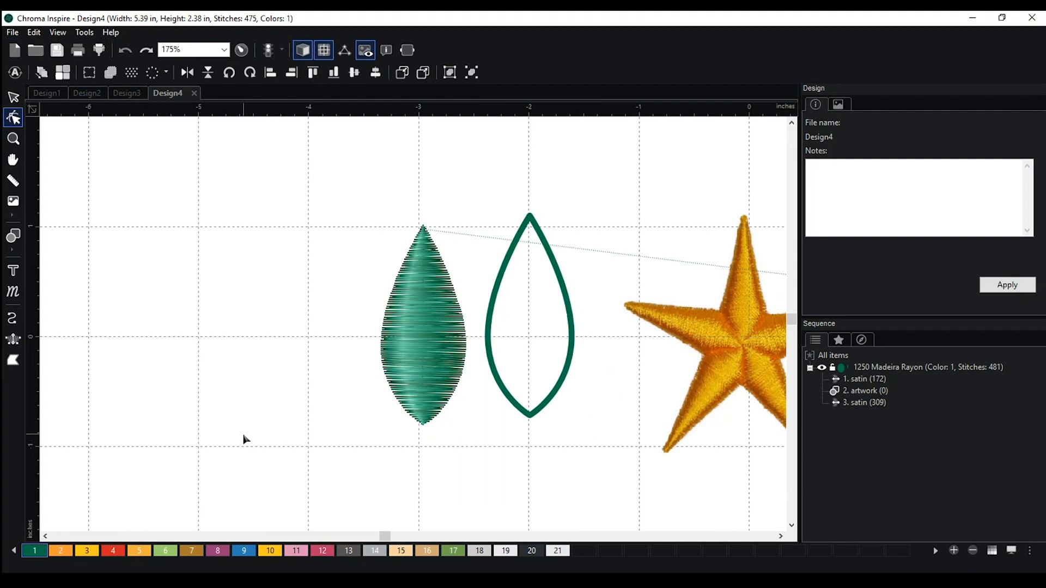
scroll(325, 463, "down", 1)
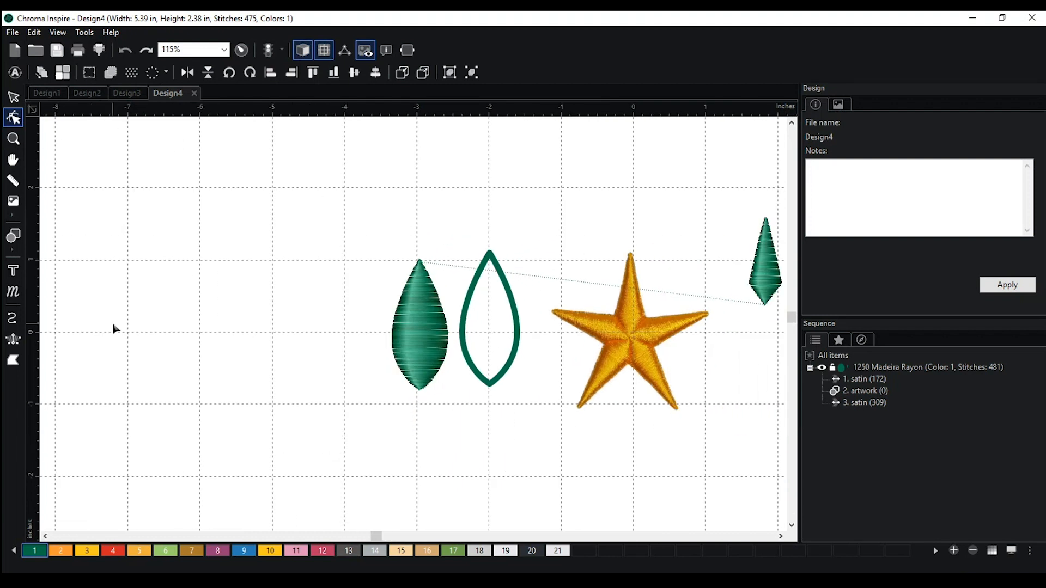
left_click(13, 202)
left_click(20, 220)
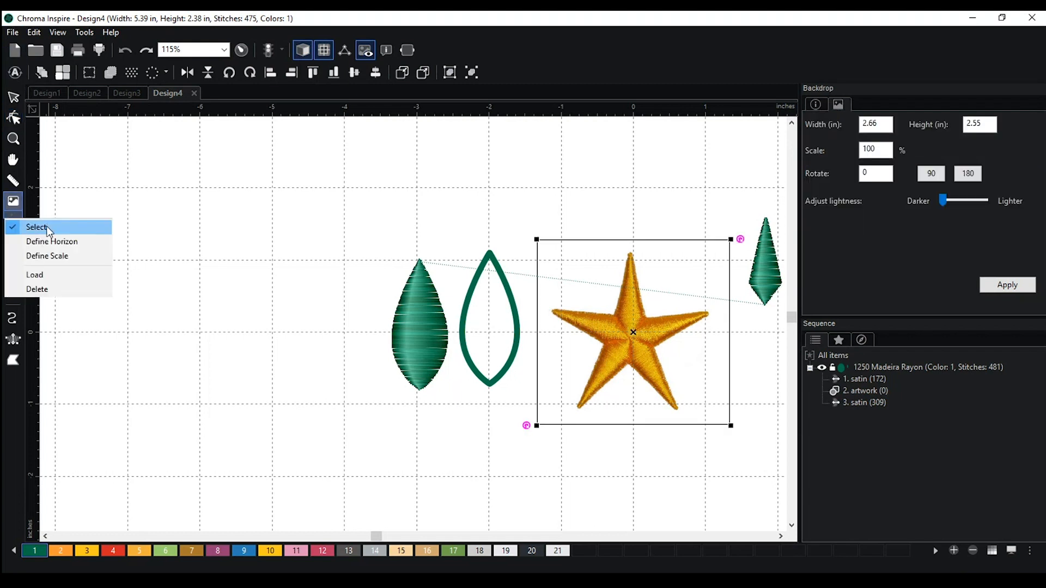
left_click(18, 226)
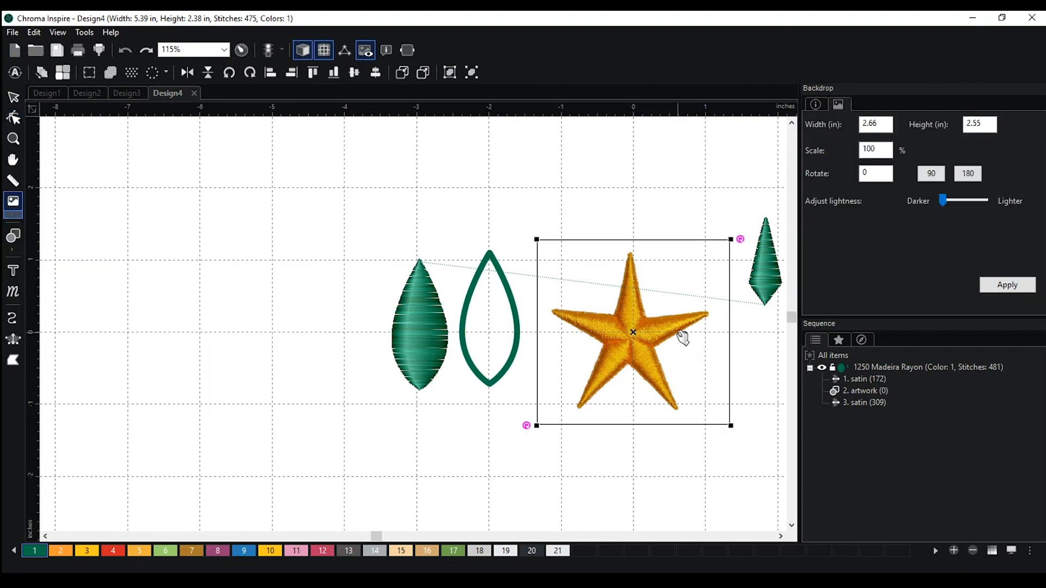
key("Delete")
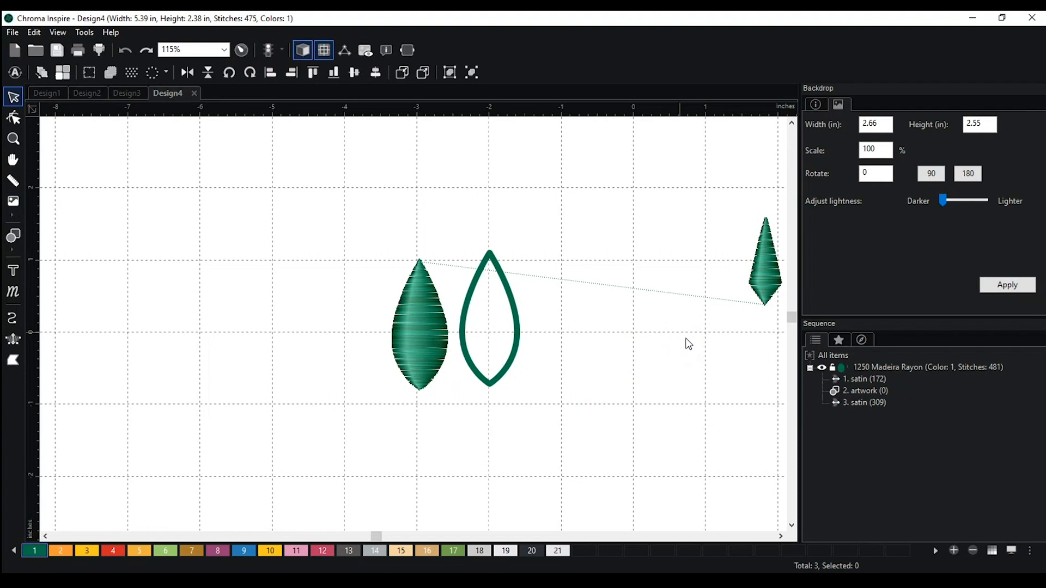
Load the "100 3d puff" image from the Desktop as the new backdrop.
left_click(14, 202)
left_click(469, 158)
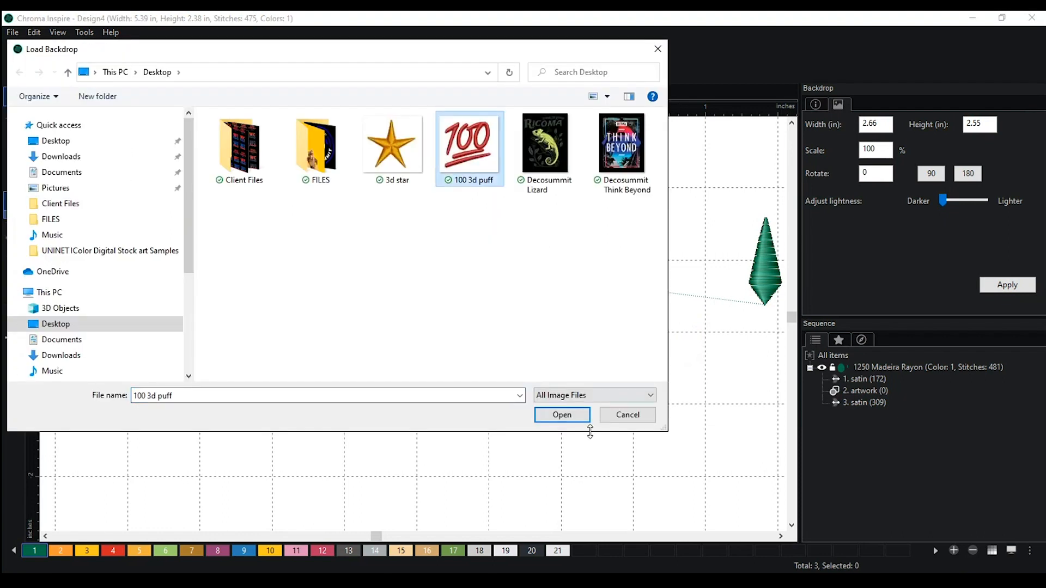
left_click(580, 418)
scroll(550, 432, "down", 2)
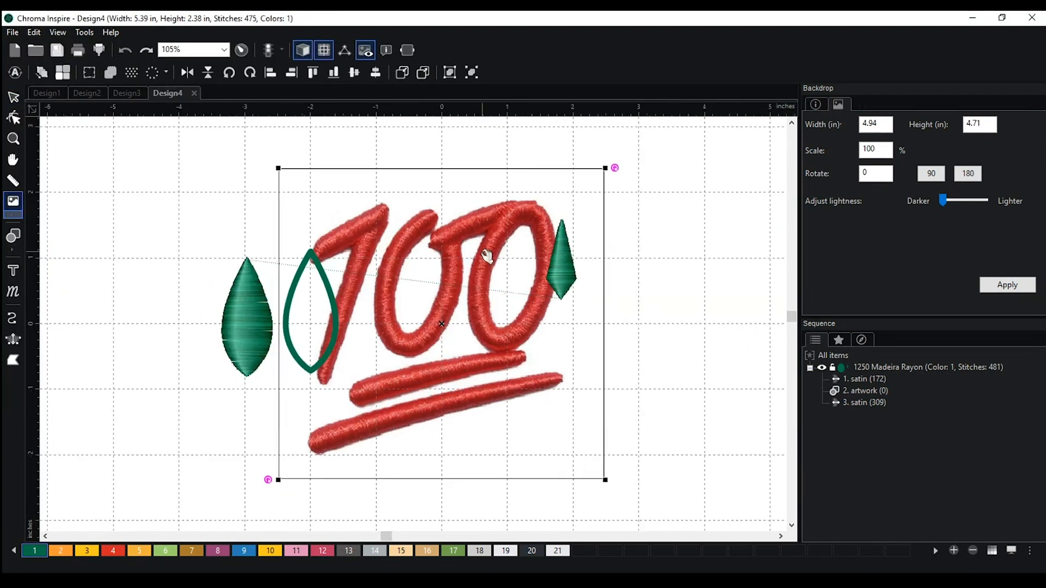
Move the 100 backdrop to the right, clear of the leaf outline, and scale it down to 2.32 by 2.22 in.
left_click_drag(488, 257, 566, 311)
scroll(663, 397, "down", 1)
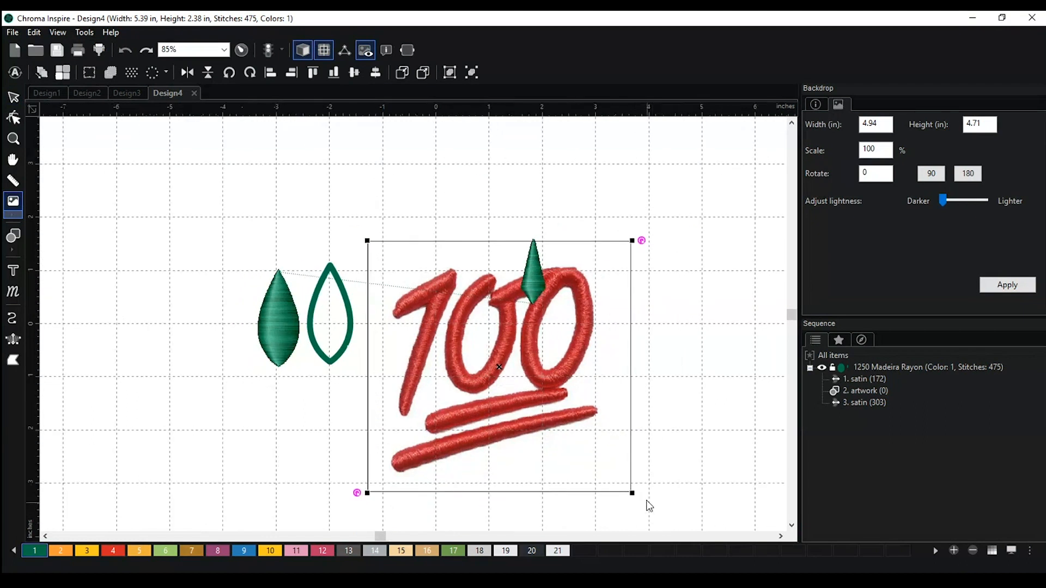
left_click_drag(631, 495, 572, 418)
scroll(661, 375, "up", 4)
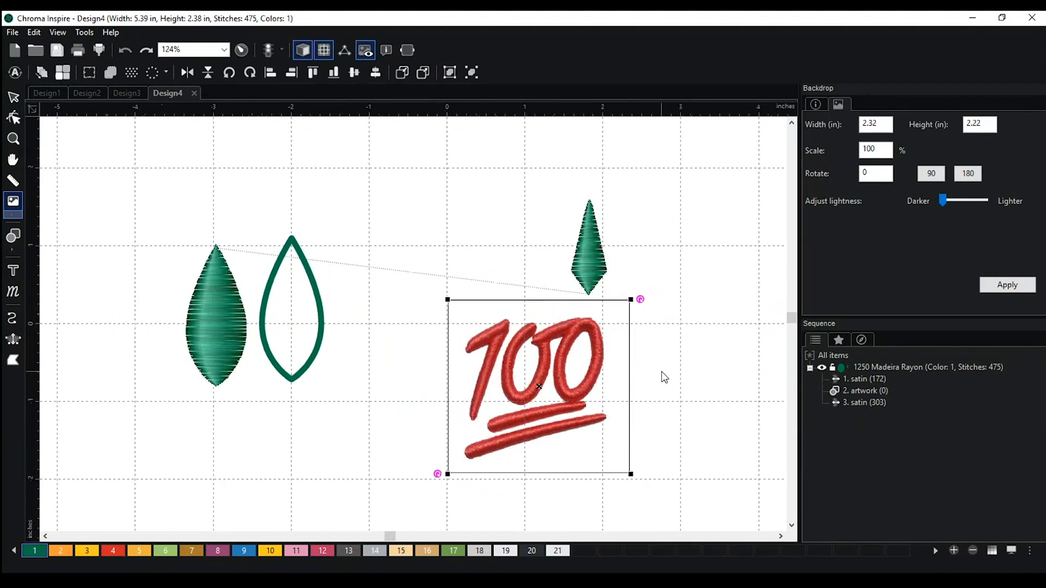
Start a complex fill over the 100 backdrop, plotting the numeral 1's upper edge, peak and right side down to the stem's tip.
key("space")
left_click_drag(766, 387, 627, 376)
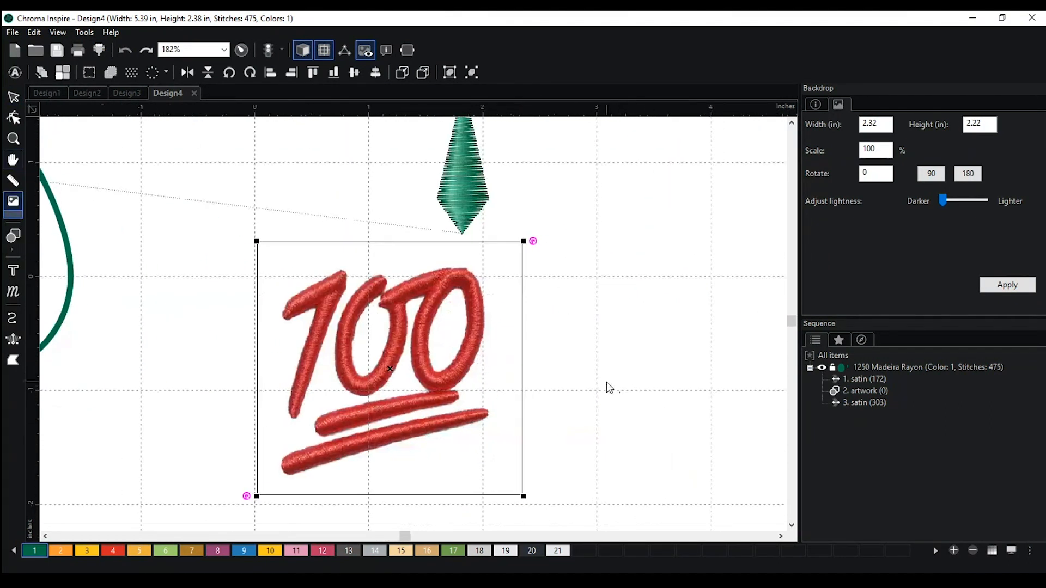
scroll(609, 387, "up", 1)
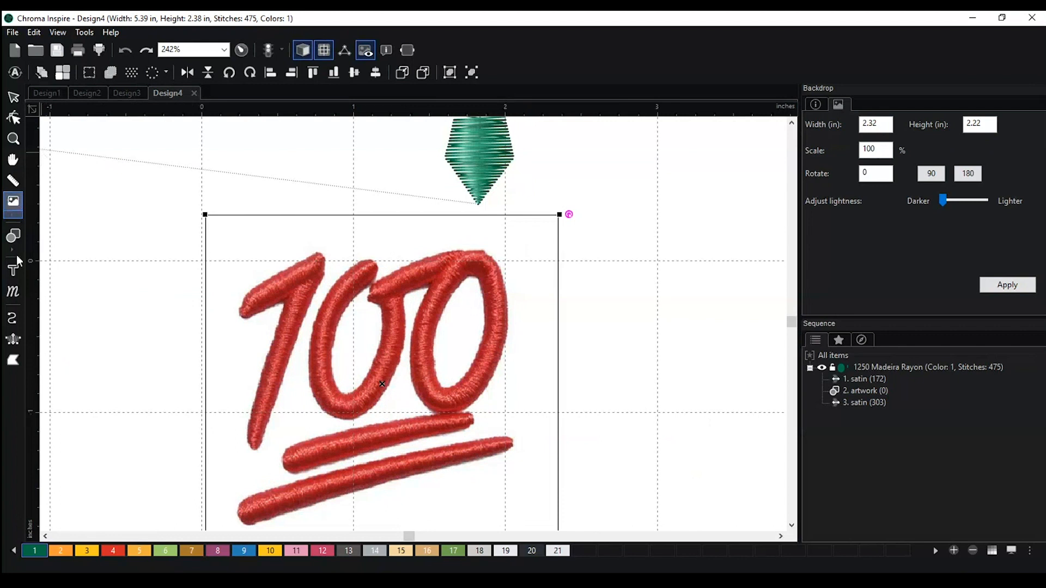
left_click(13, 361)
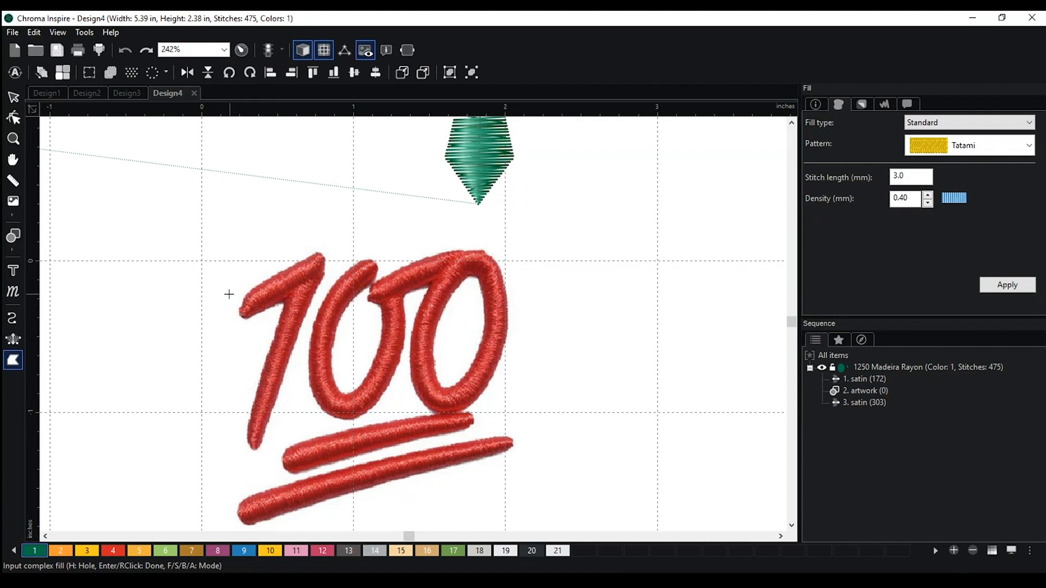
scroll(218, 299, "up", 3)
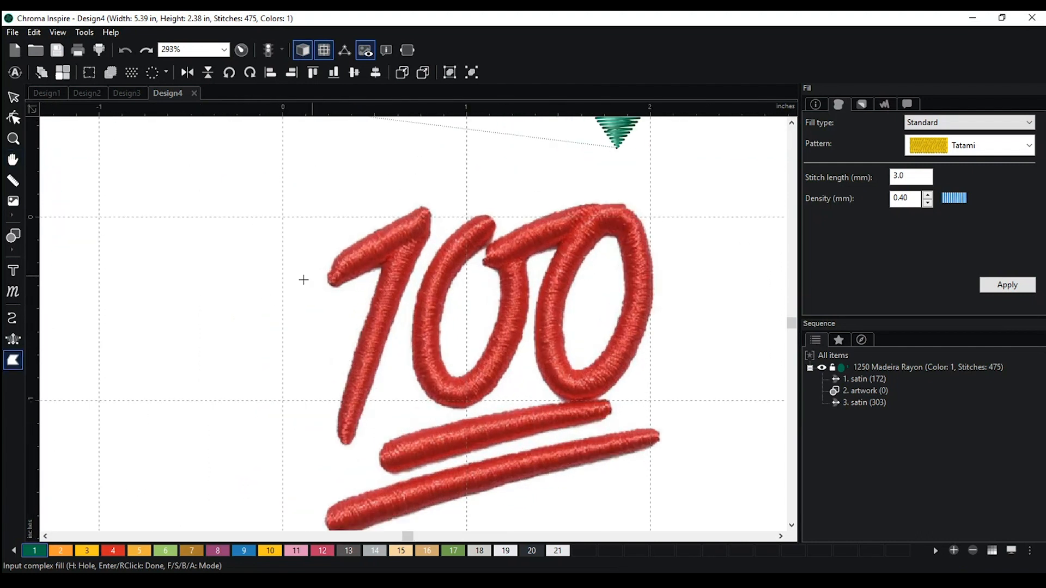
left_click_drag(280, 271, 326, 296)
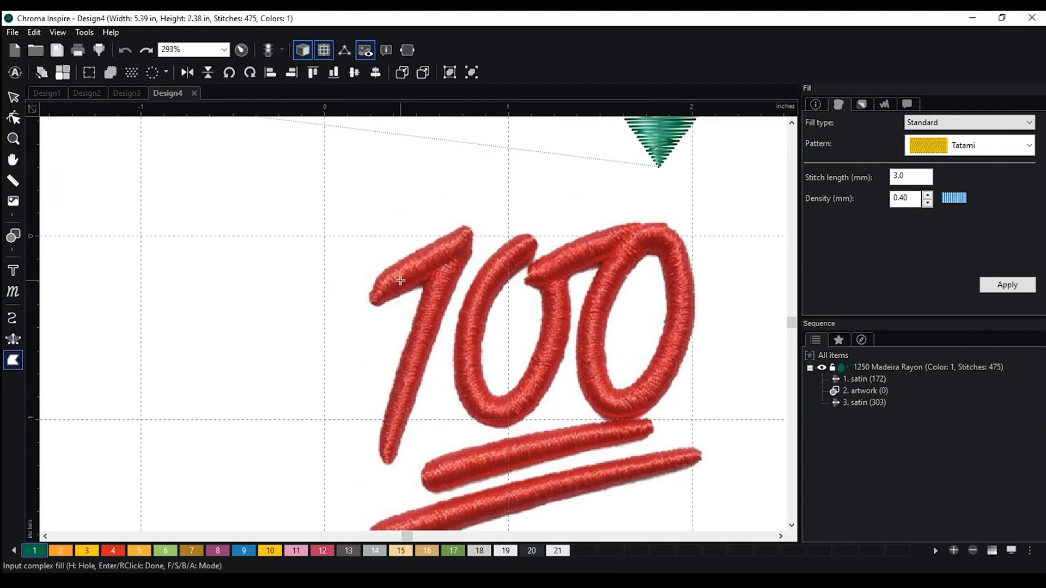
left_click(387, 268)
left_click(467, 225)
left_click(475, 231)
left_click(476, 244)
left_click(468, 267)
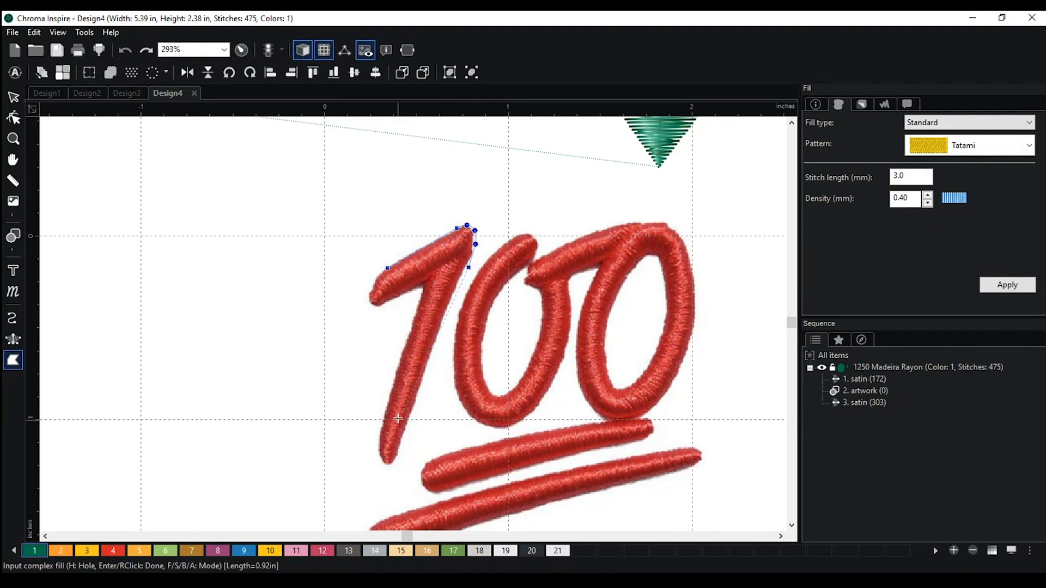
left_click(440, 322)
left_click(414, 402)
left_click(400, 445)
left_click(395, 462)
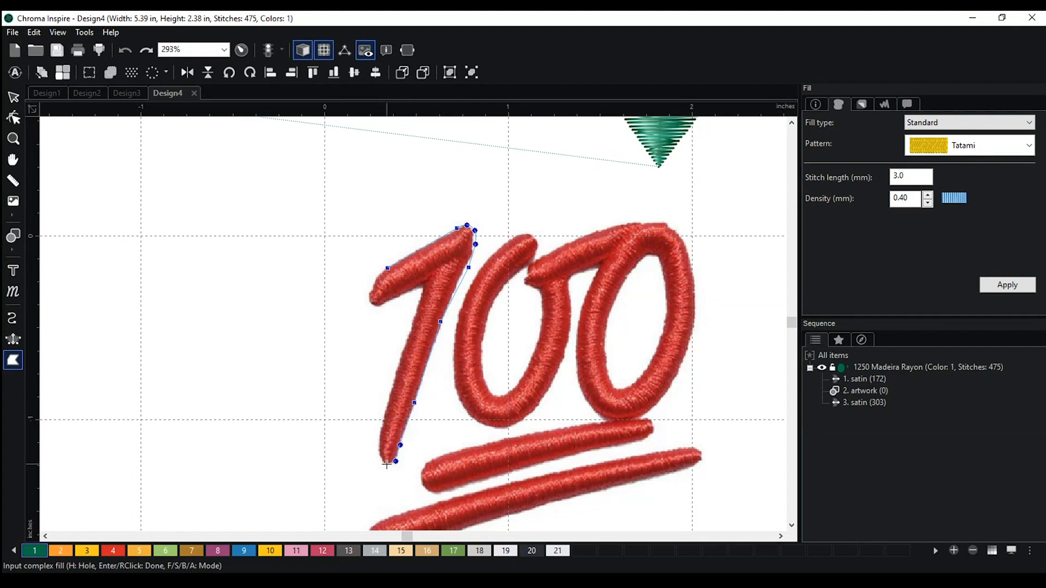
Plot the stem's left side and the flag's underside of the numeral 1, closing the outline to generate the complex fill.
left_click(379, 455)
left_click(380, 429)
left_click(394, 378)
left_click(424, 284)
left_click(389, 299)
left_click(377, 305)
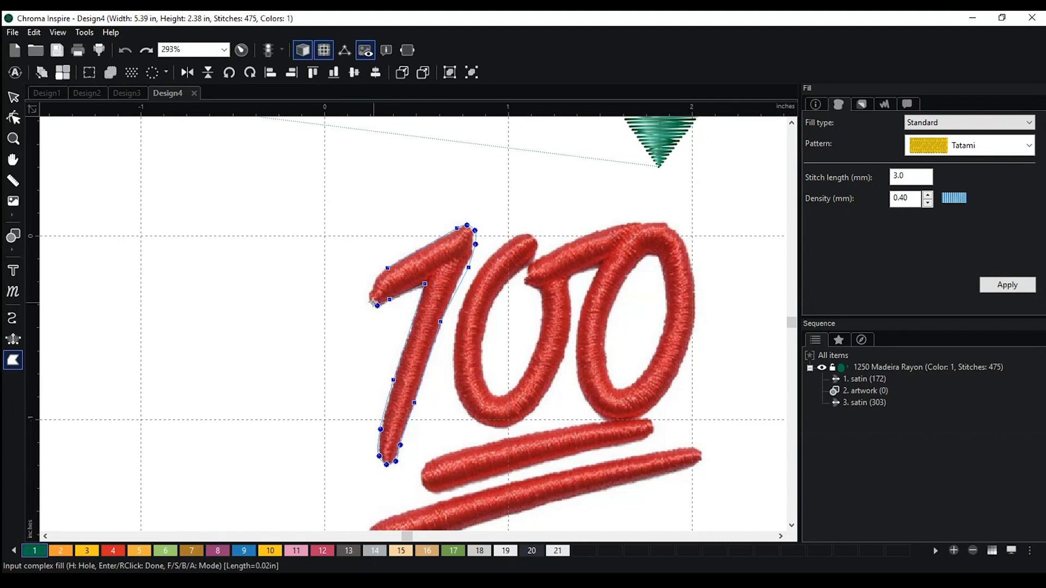
left_click(371, 291)
key("Return")
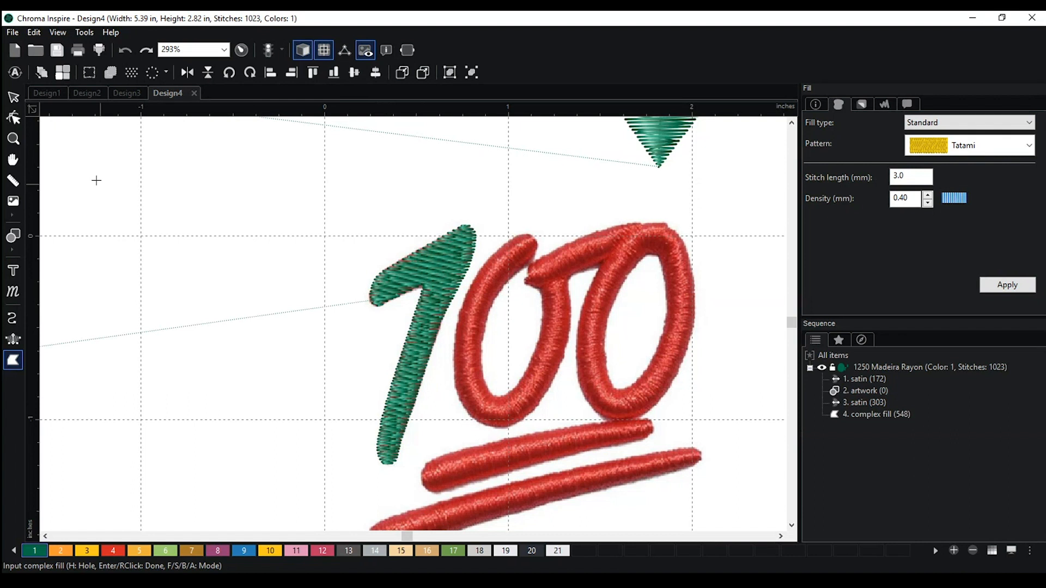
Move the complex fill 1 to the left, clear of the backdrop's numeral 1.
left_click(16, 98)
left_click_drag(438, 271, 328, 273)
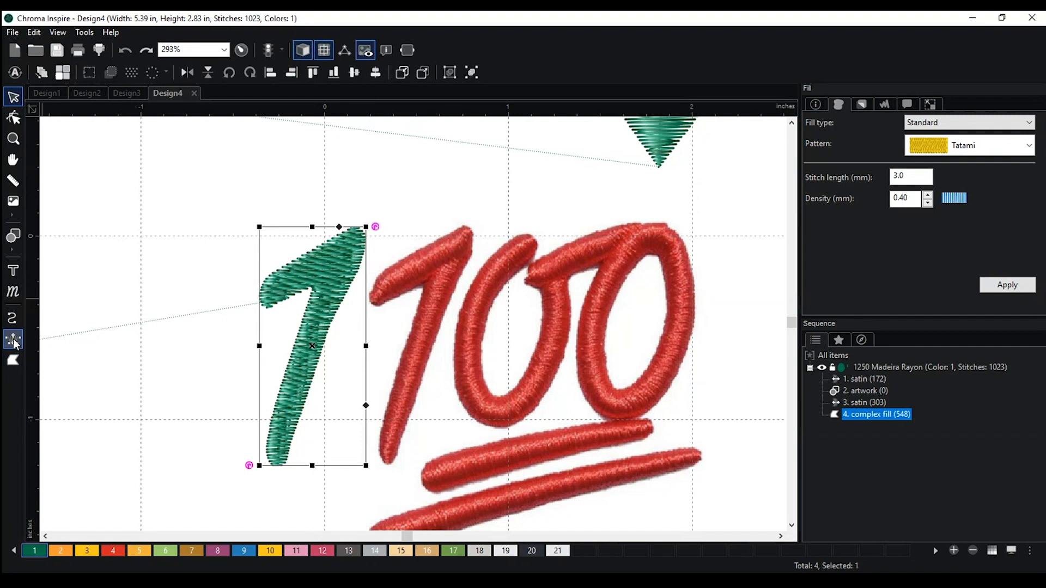
Start a classic satin on the backdrop's numeral 1, plotting point pairs along the flag from its lower-left end to the inner corner.
left_click(11, 339)
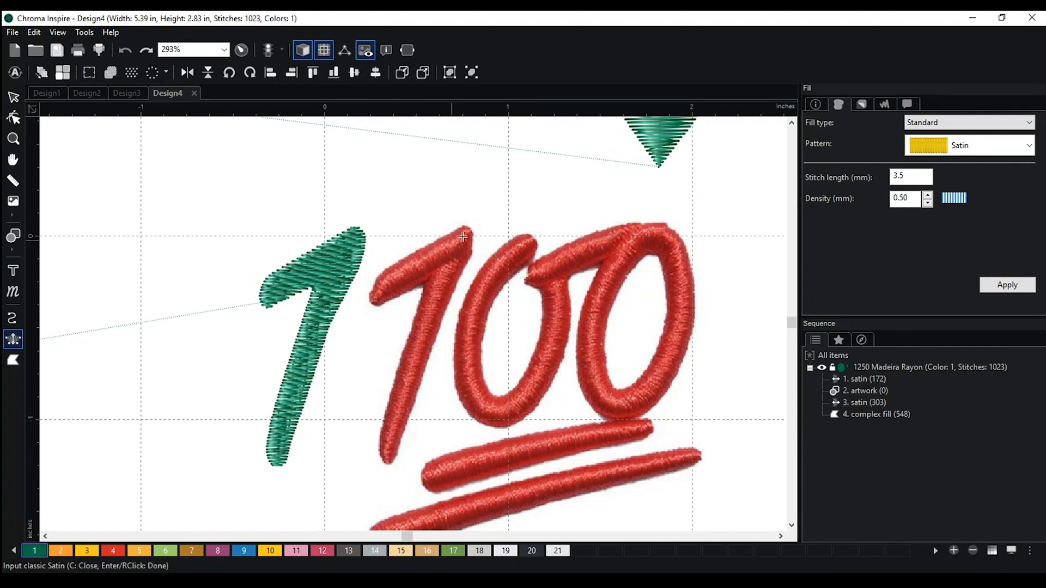
scroll(330, 365, "up", 1)
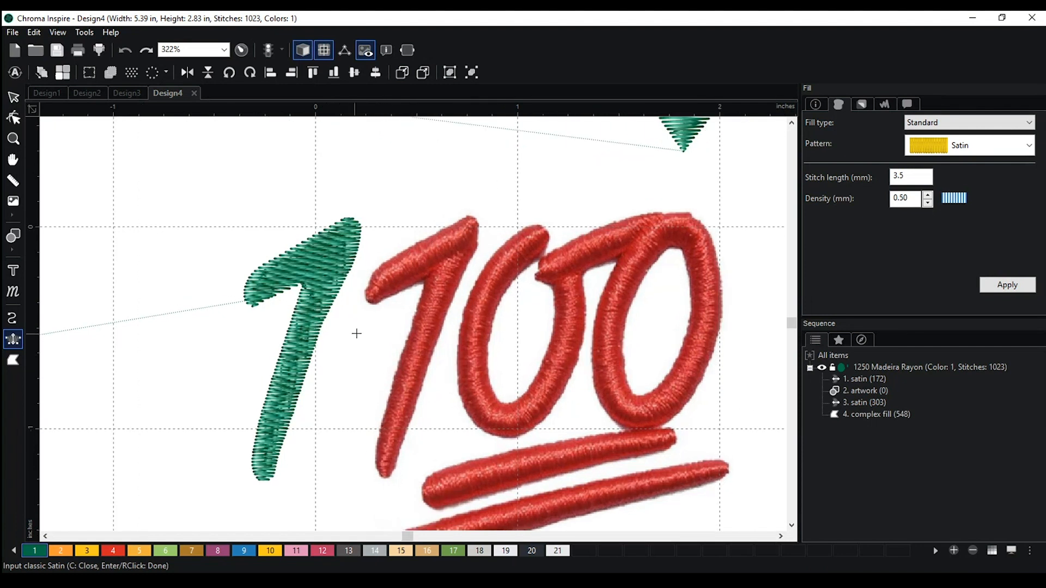
scroll(356, 334, "up", 1)
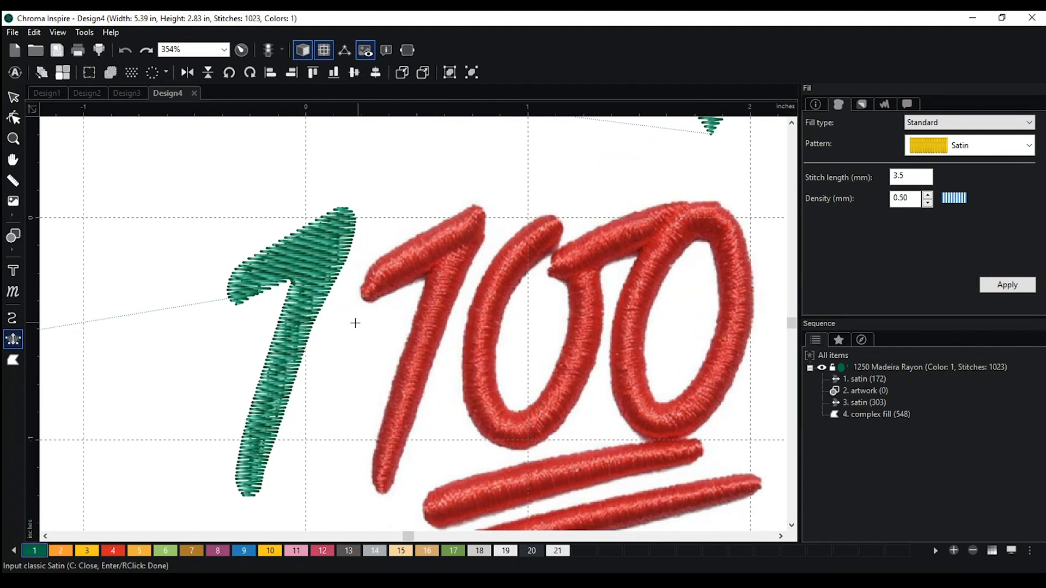
left_click(364, 277)
left_click(361, 292)
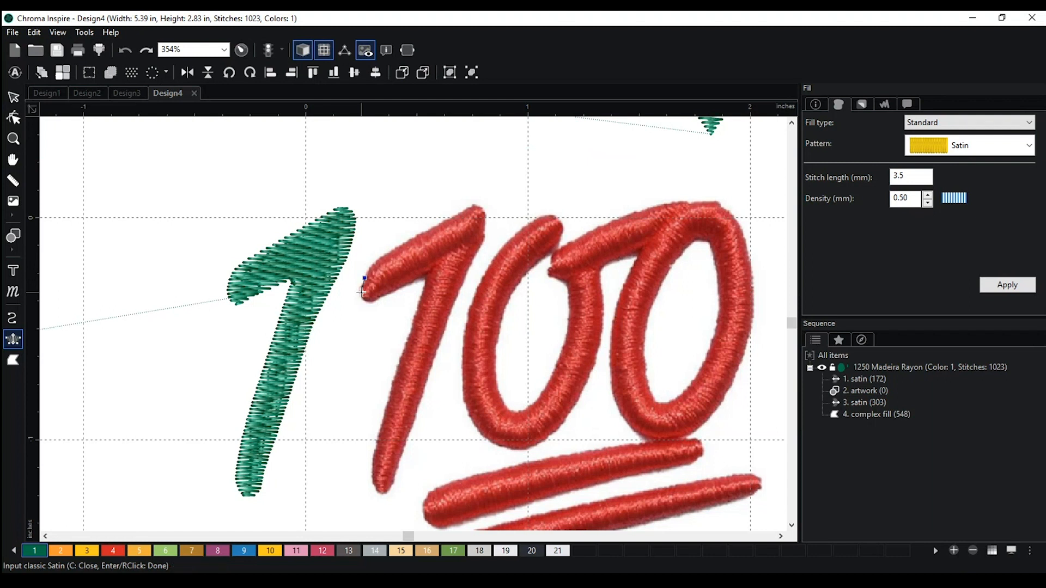
left_click(383, 256)
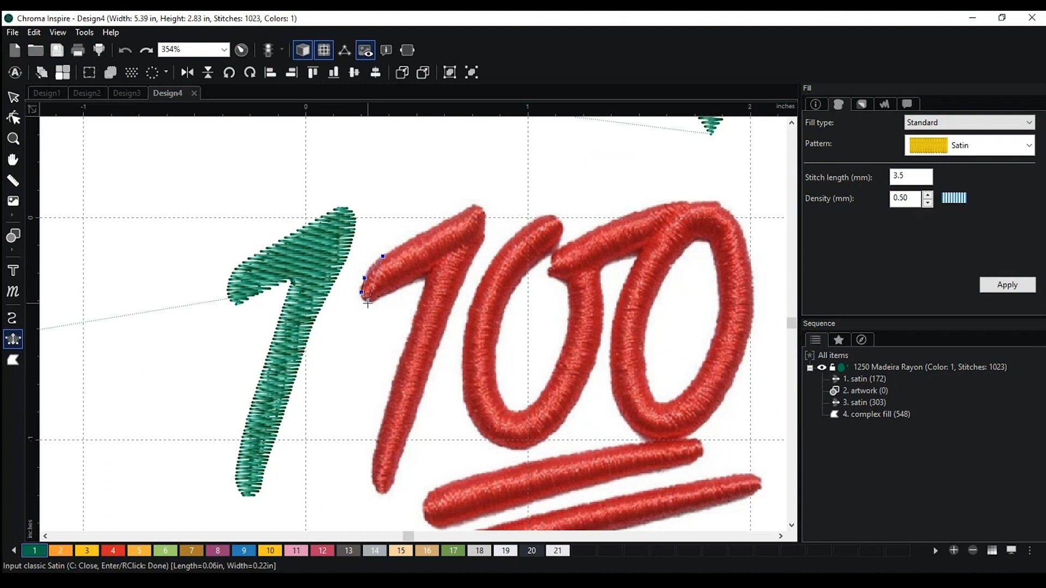
left_click(370, 304)
left_click(394, 249)
left_click(404, 286)
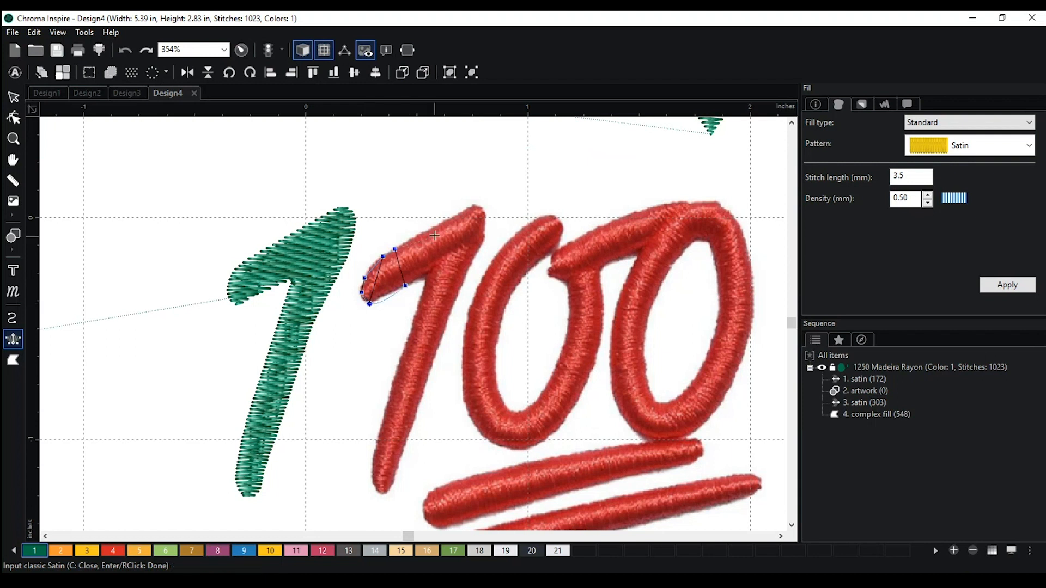
left_click(430, 230)
left_click(426, 278)
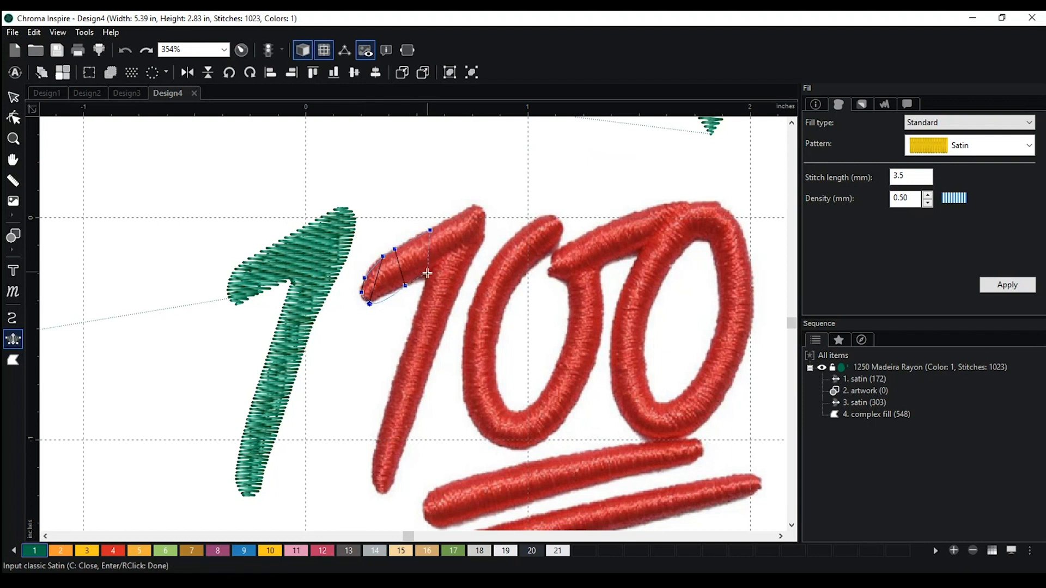
Fan the satin around the peak of the 1, pairing points on the outer edge with the inner corner.
left_click(465, 210)
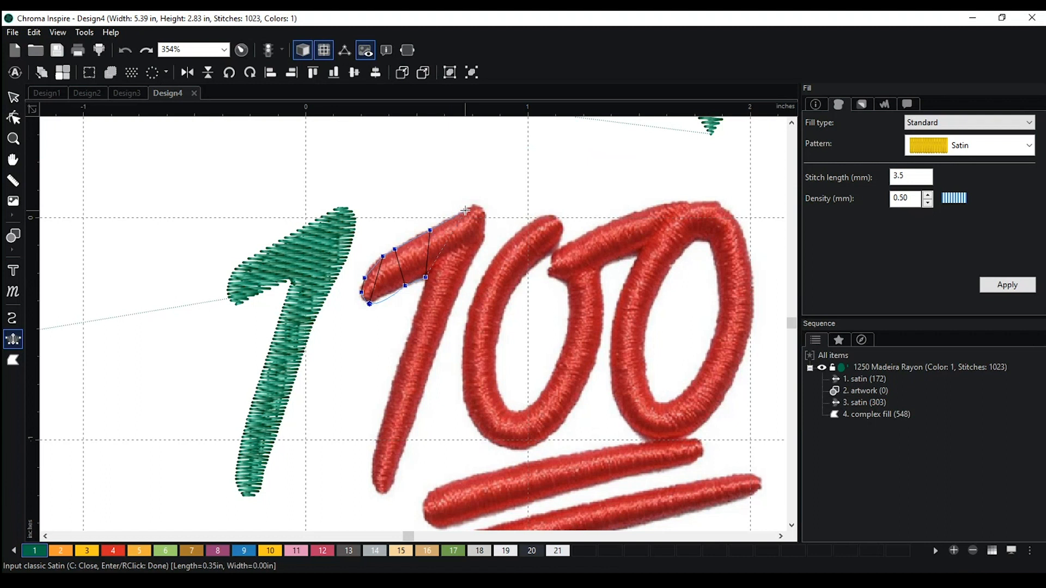
left_click(425, 276)
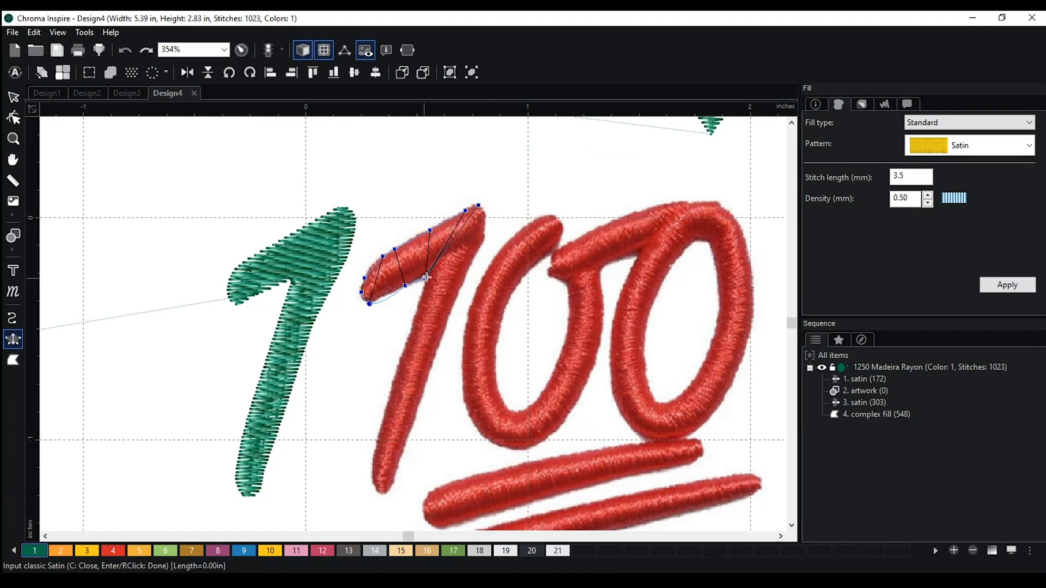
left_click(479, 206)
key("BackSpace")
left_click(427, 277)
left_click(480, 208)
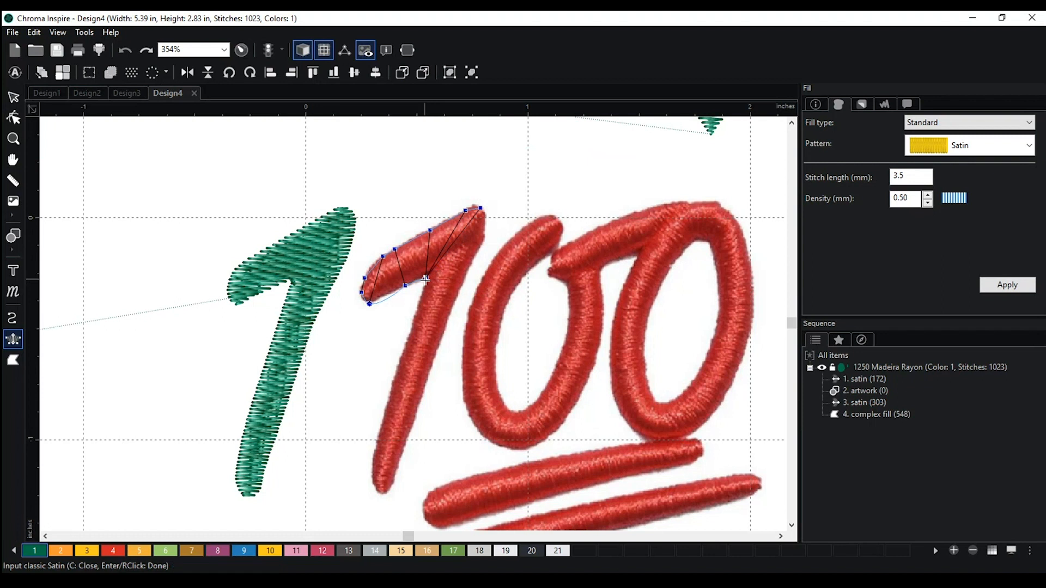
left_click(485, 235)
Plot satin point pairs down the stem of the 1 to its rounded tip and generate the stitches.
left_click(459, 292)
left_click(404, 343)
left_click(430, 364)
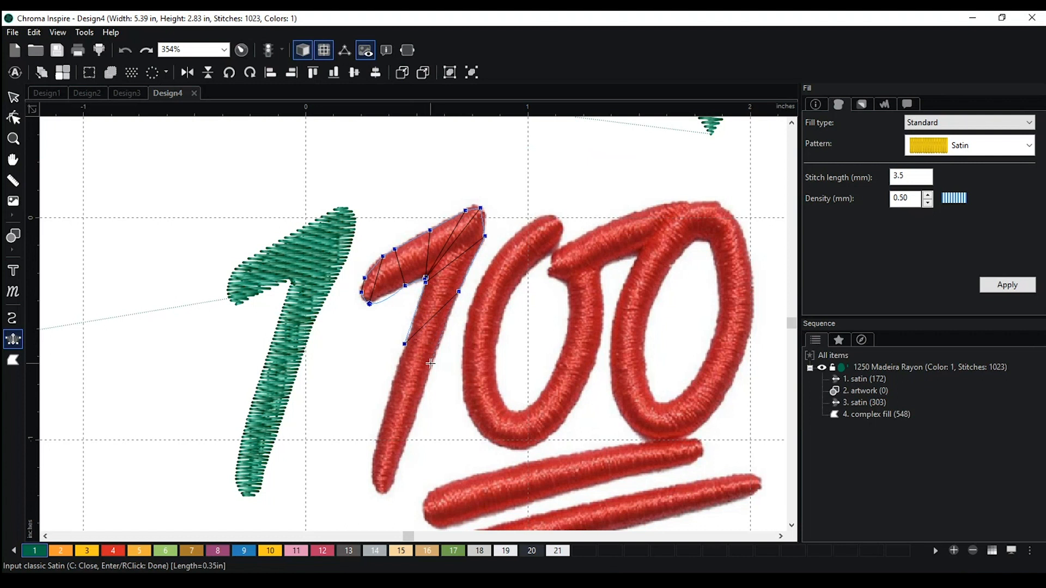
left_click(387, 411)
left_click(399, 463)
left_click(391, 481)
left_click(379, 492)
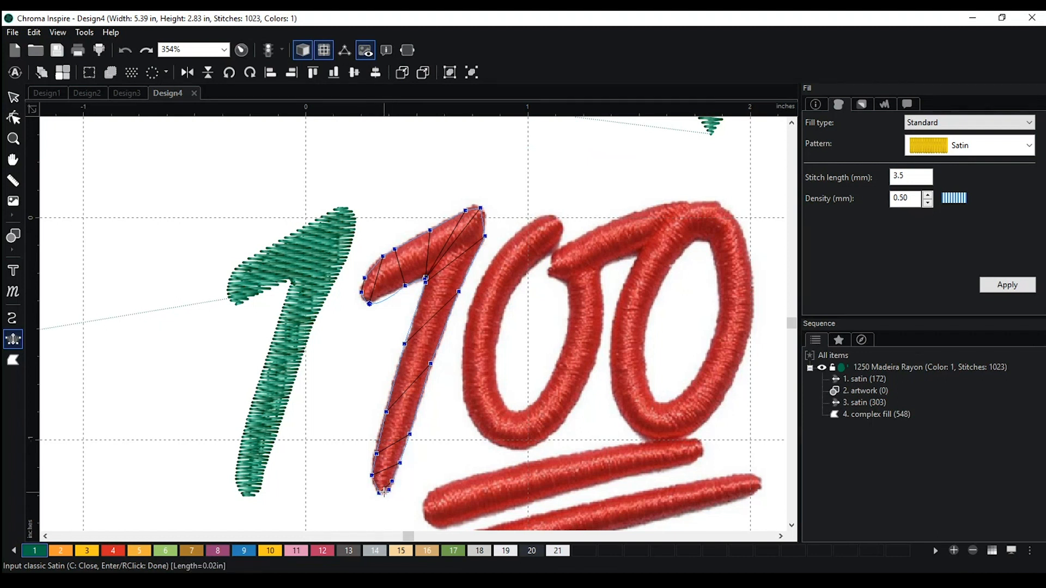
key("Return")
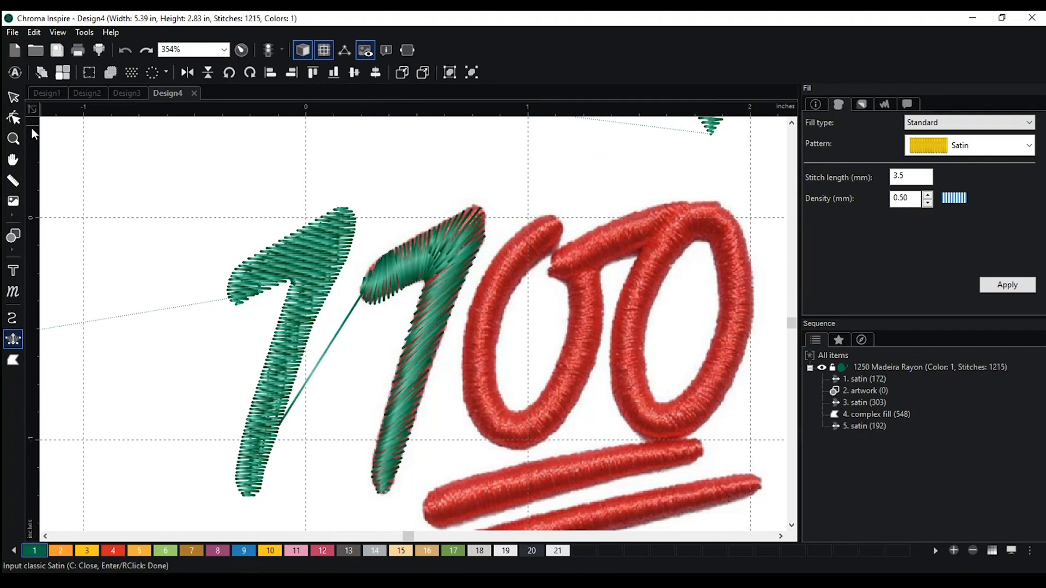
Reshape the satin 1 by sliding the flag's middle angle line right along the upper edge and slightly left along the underside.
left_click(14, 117)
scroll(491, 281, "up", 2)
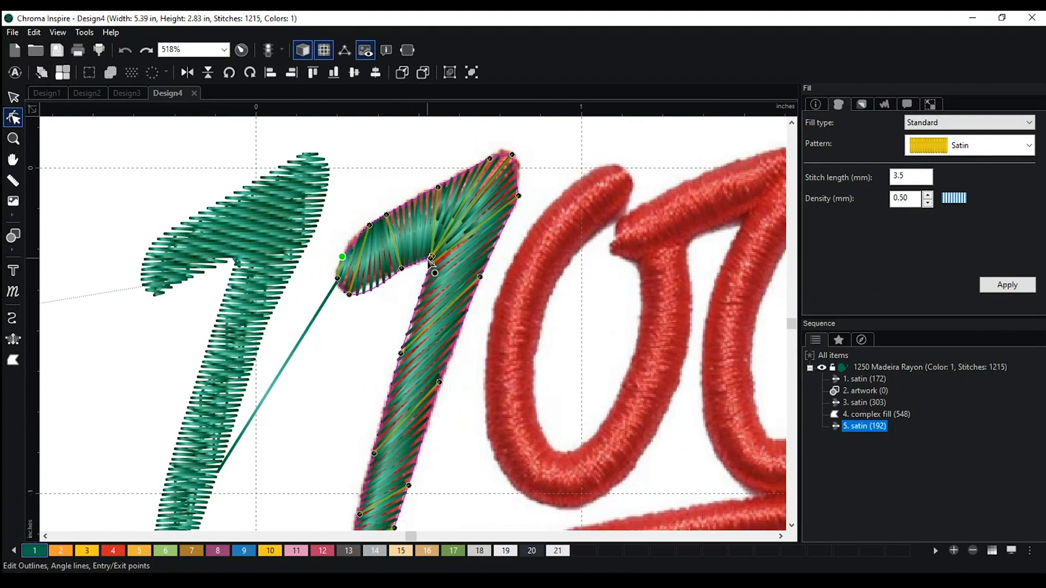
left_click_drag(387, 213, 410, 202)
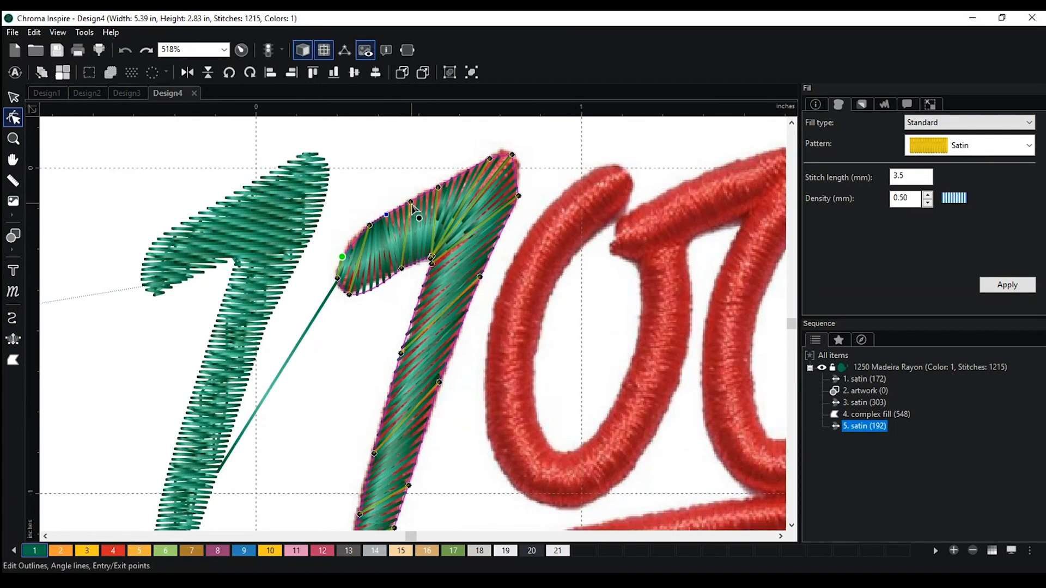
left_click_drag(402, 268, 398, 271)
Limit reshaping to outlines and nudge the outline node at the inner corner of the satin 1 slightly right.
scroll(425, 267, "up", 2)
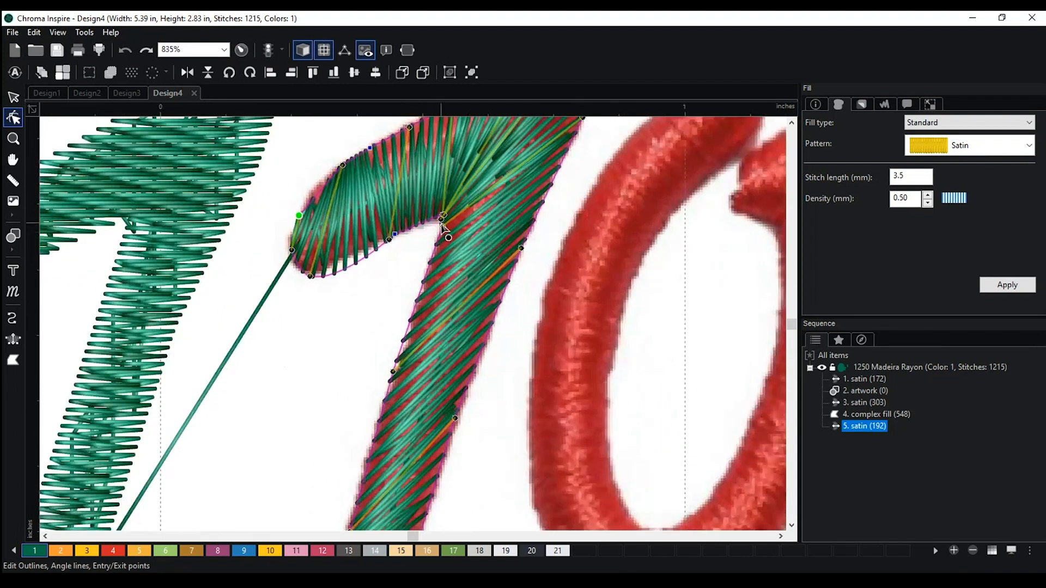
right_click(396, 235)
mouse_move(476, 255)
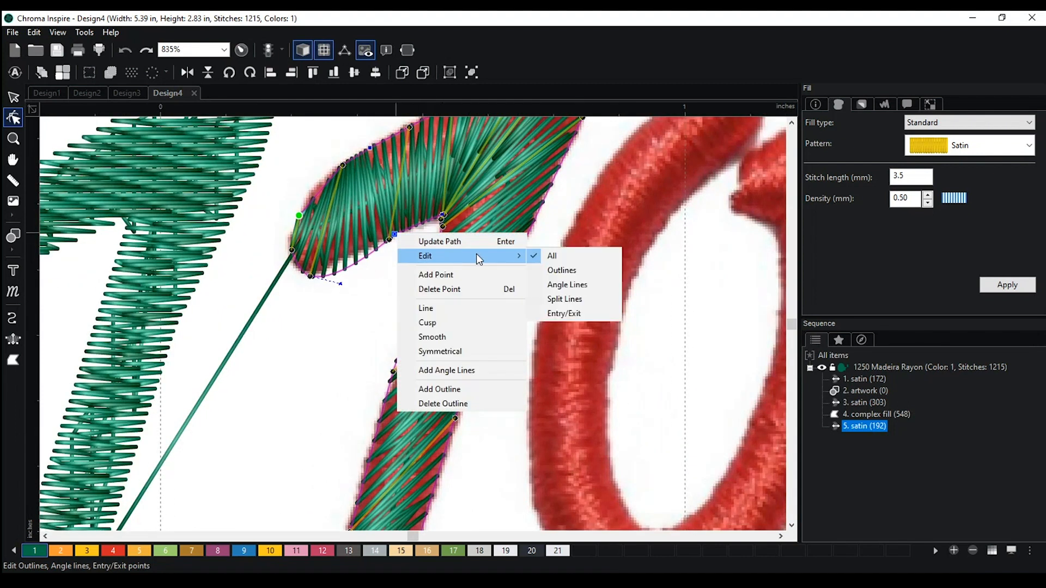
left_click(568, 271)
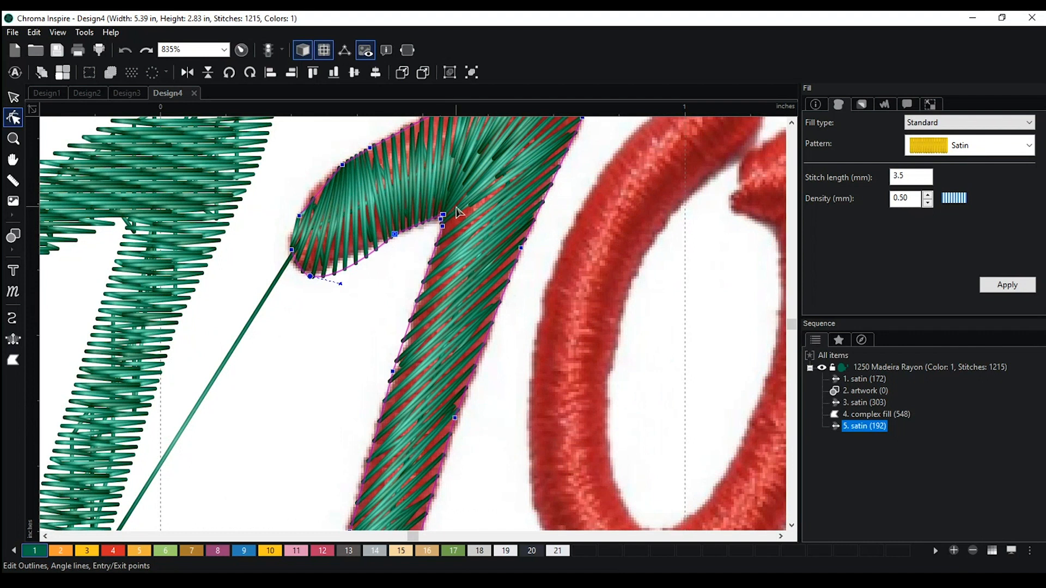
scroll(441, 223, "down", 2)
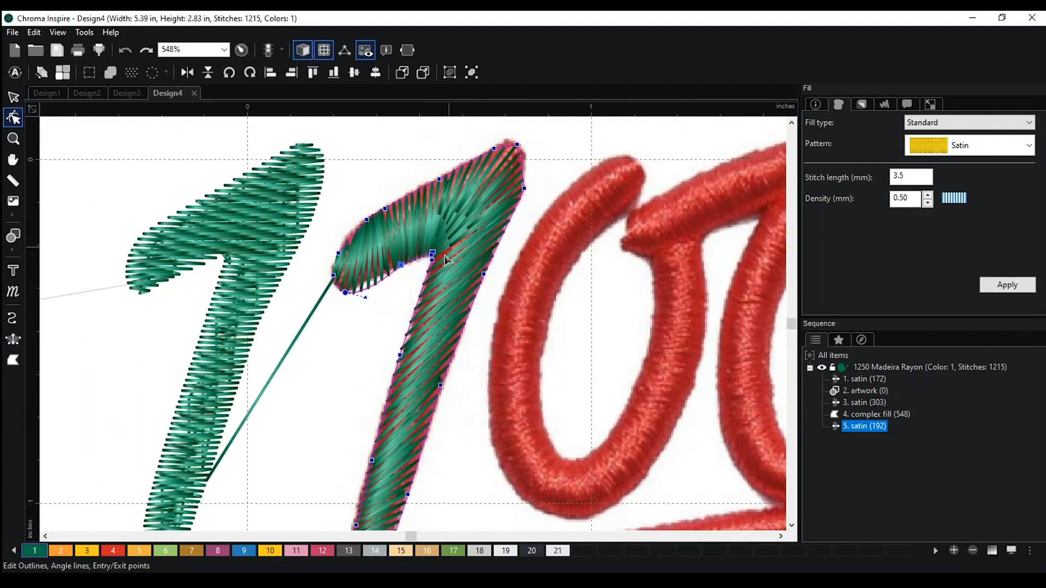
scroll(446, 278, "up", 3)
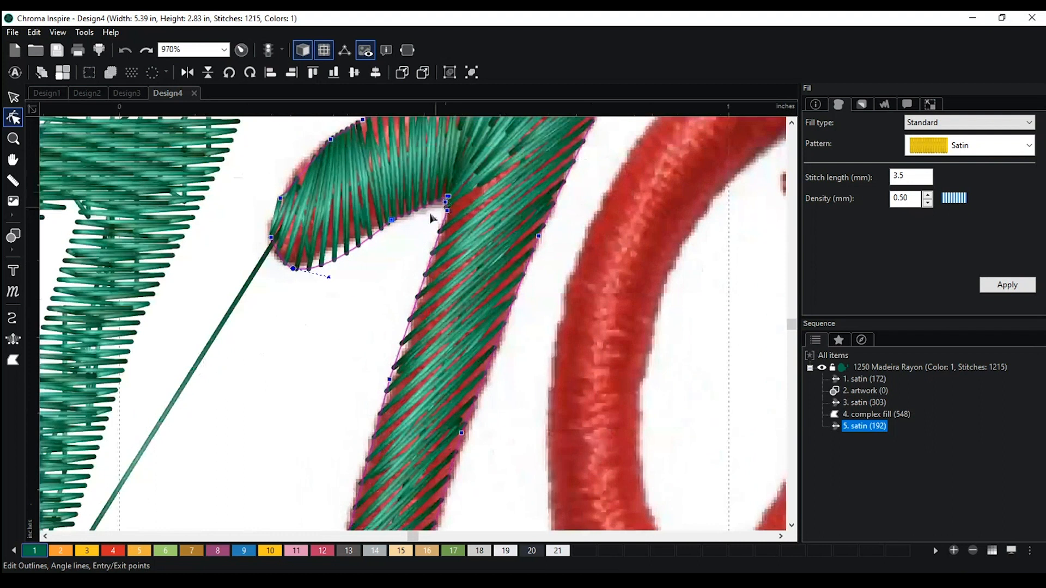
key("space")
scroll(439, 248, "up", 5)
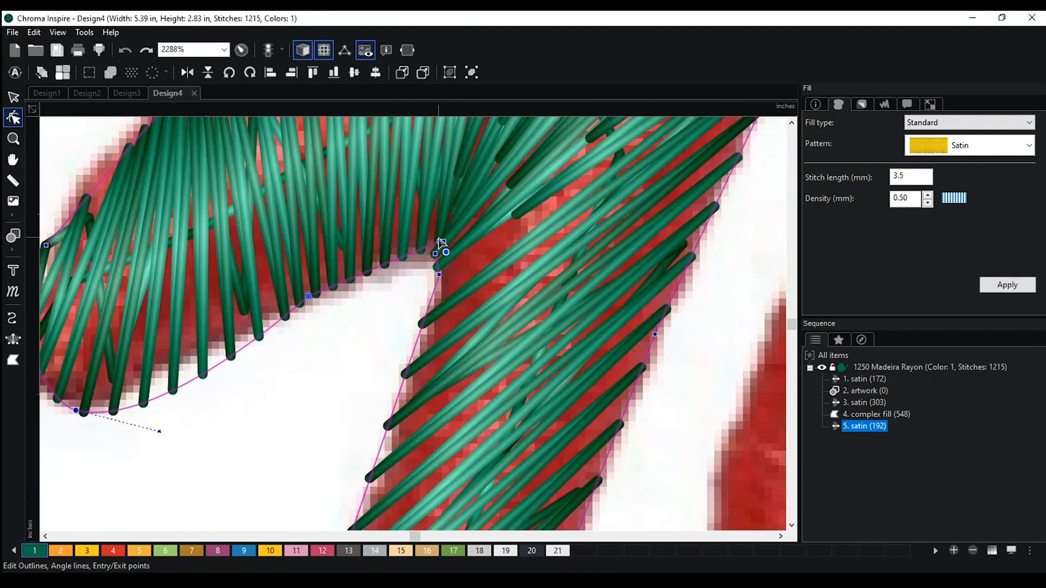
mouse_move(436, 254)
left_mouse_down()
mouse_move(445, 247)
mouse_move(443, 267)
mouse_move(445, 257)
left_mouse_up()
scroll(168, 392, "down", 2)
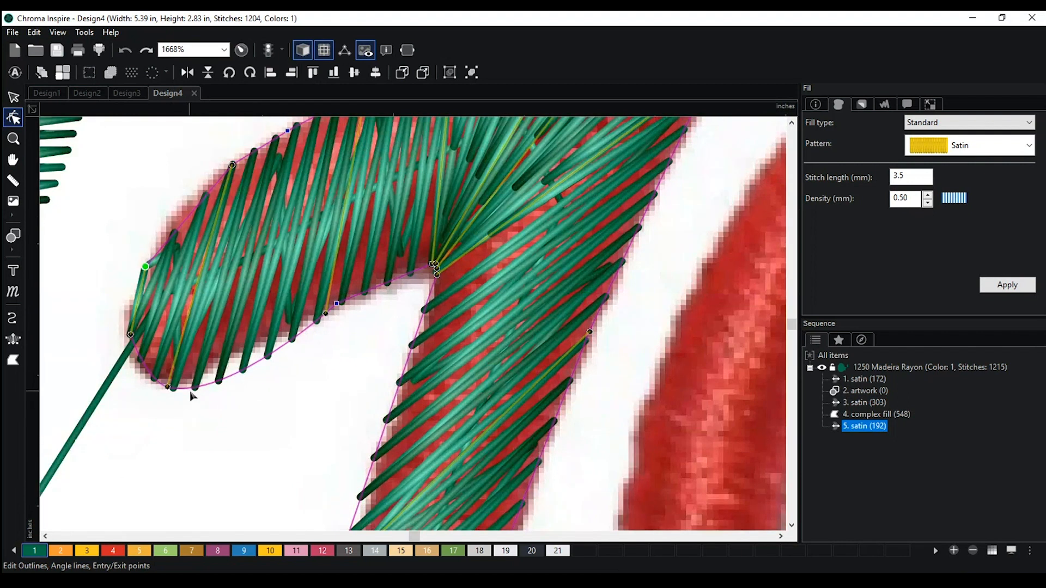
Slide the angle line's lower end right along the flag's underside, convert the outline node at the flag's lower-left end to Line, and deselect.
left_click_drag(164, 388, 211, 387)
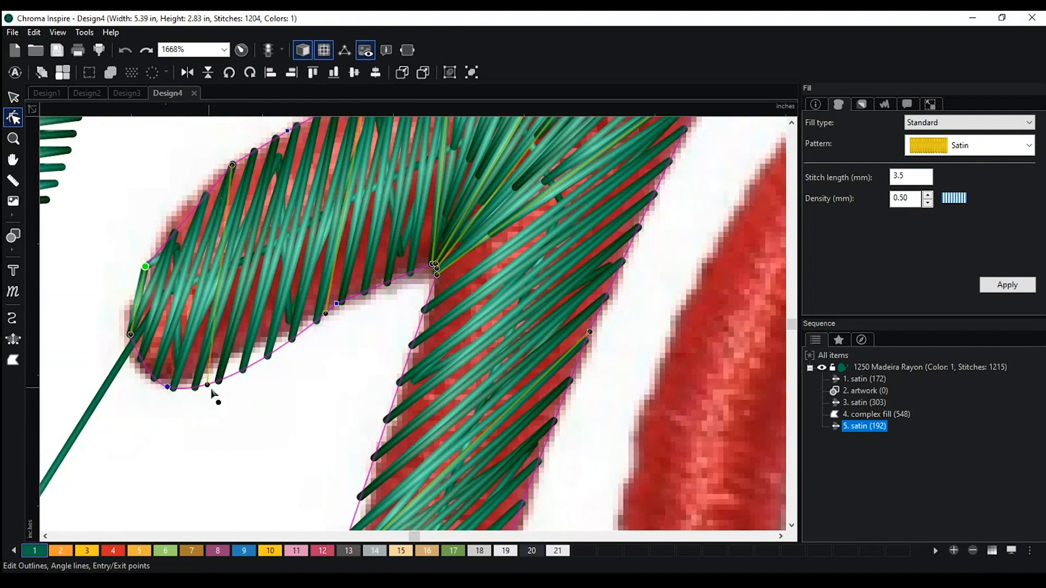
right_click(168, 387)
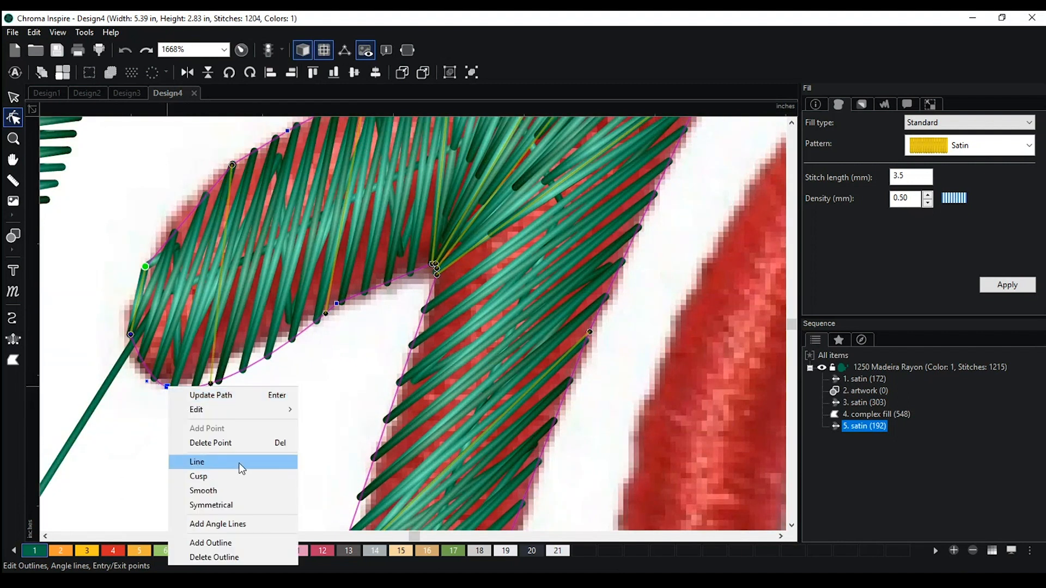
left_click(237, 463)
left_click(207, 436)
scroll(482, 328, "down", 4)
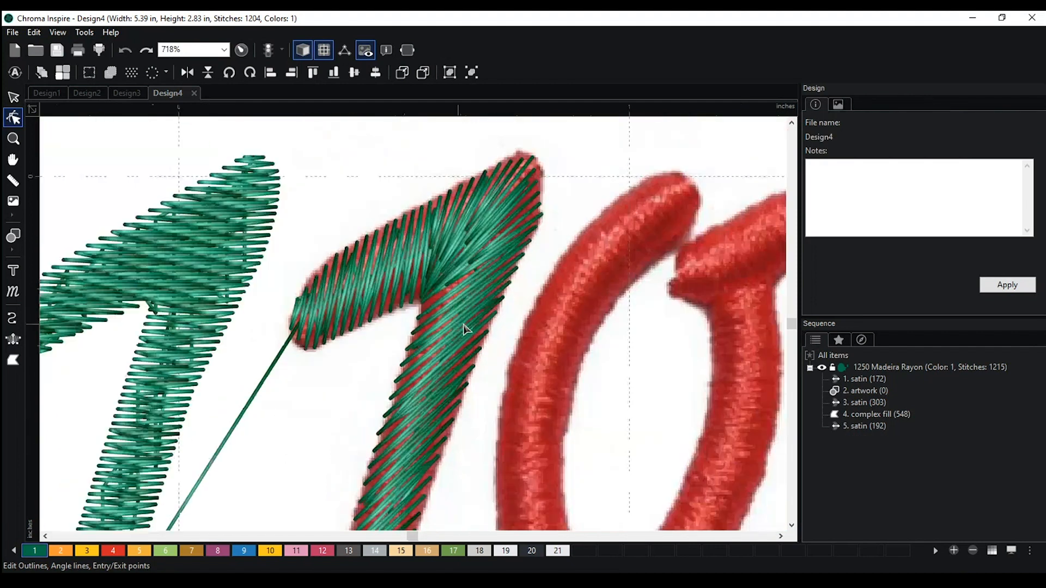
Level the angle lines in the satin 1's stem by sliding a right-edge end down and left-edge ends along the outline, then deselect.
scroll(476, 268, "down", 2)
left_click(474, 253)
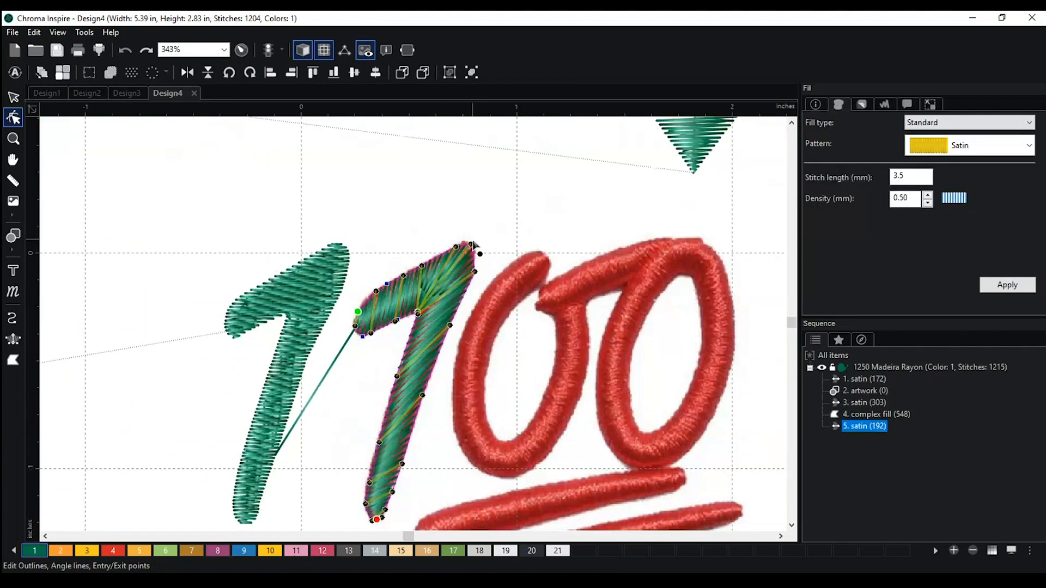
left_click_drag(474, 272, 468, 286)
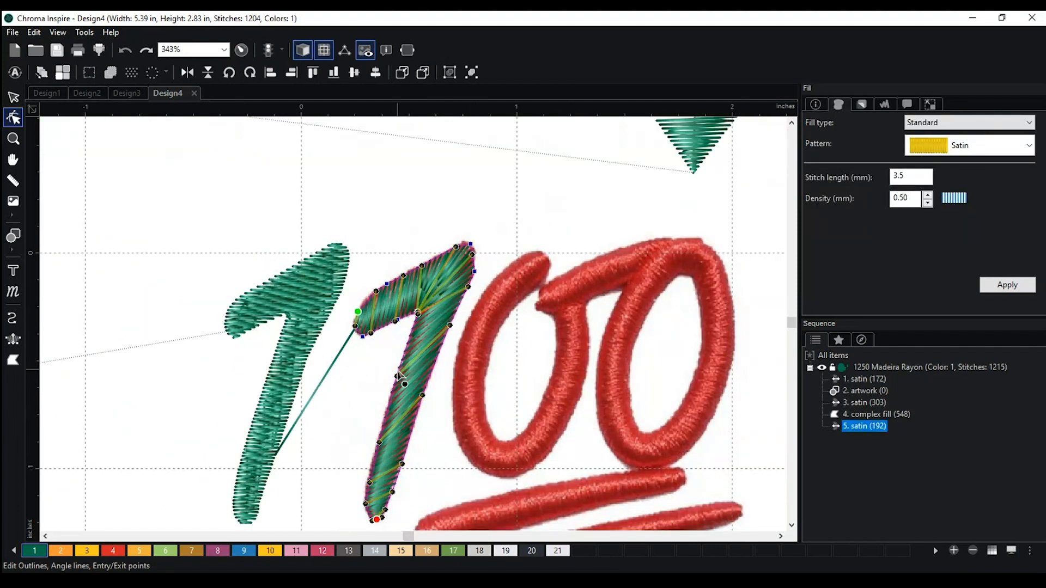
left_click_drag(397, 376, 399, 368)
scroll(422, 448, "down", 2)
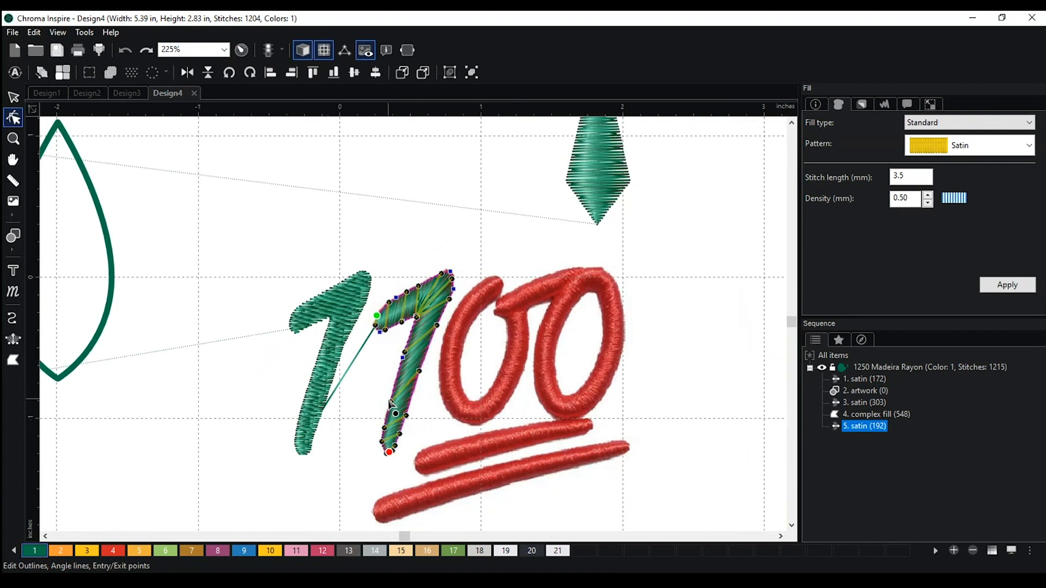
left_click_drag(405, 352, 410, 334)
left_click_drag(394, 426, 383, 448)
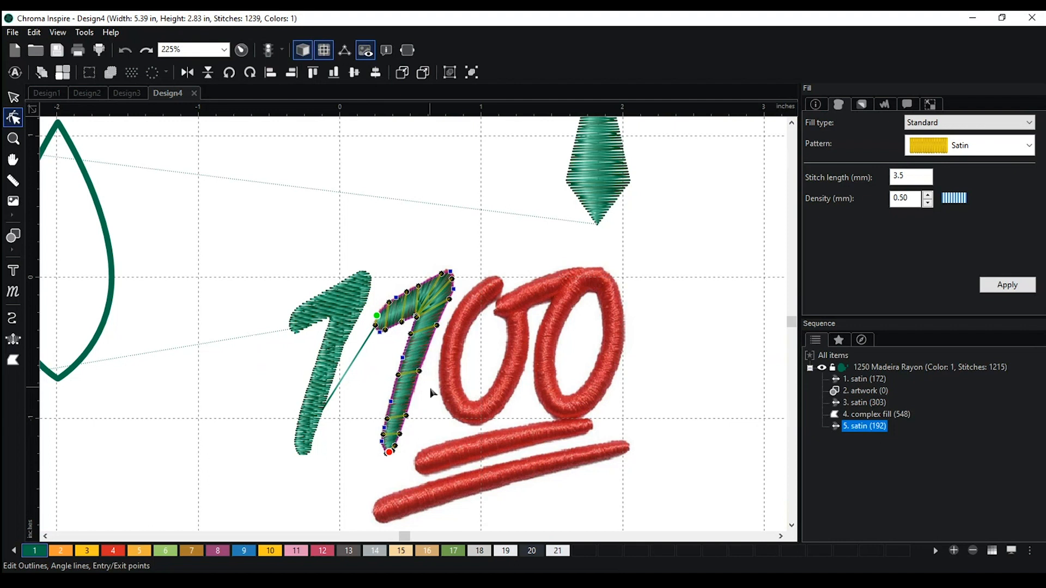
scroll(428, 389, "up", 1)
scroll(428, 389, "up", 5)
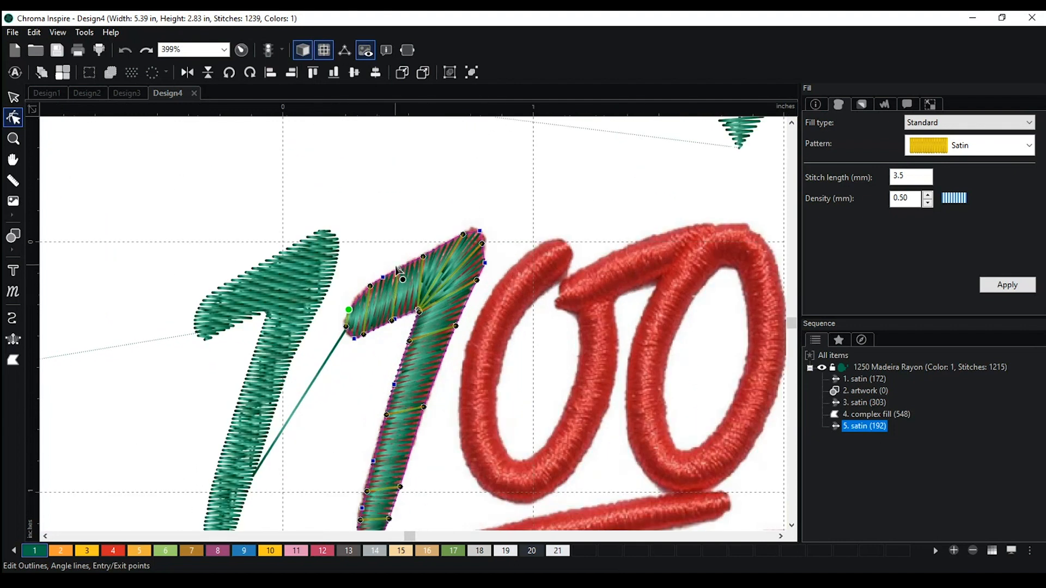
left_click(380, 355)
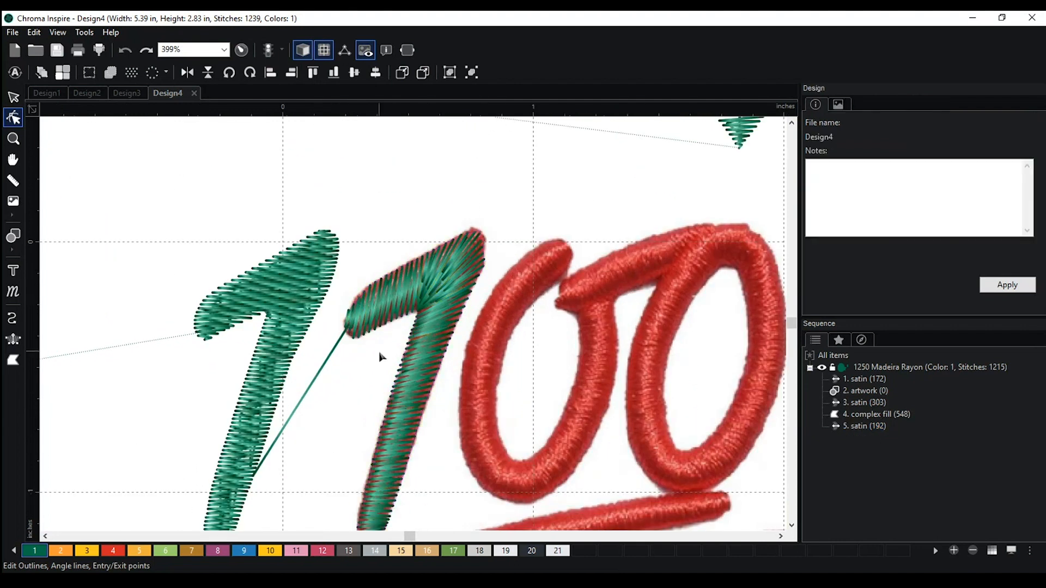
left_click(1011, 505)
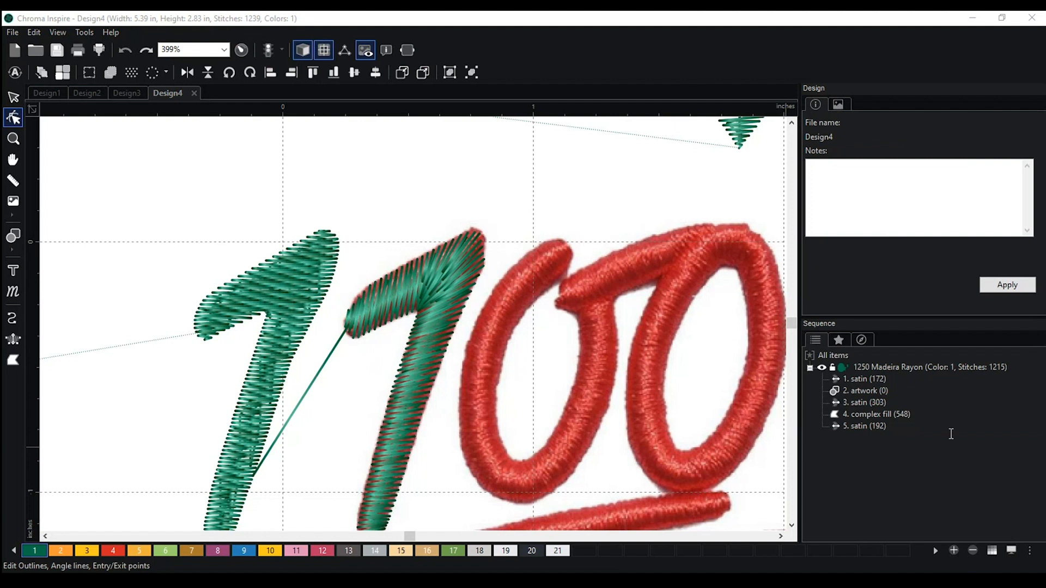
left_click(986, 23)
Set the satin 1's stitch density to 0.30 mm, apply it and deselect.
scroll(489, 372, "down", 2)
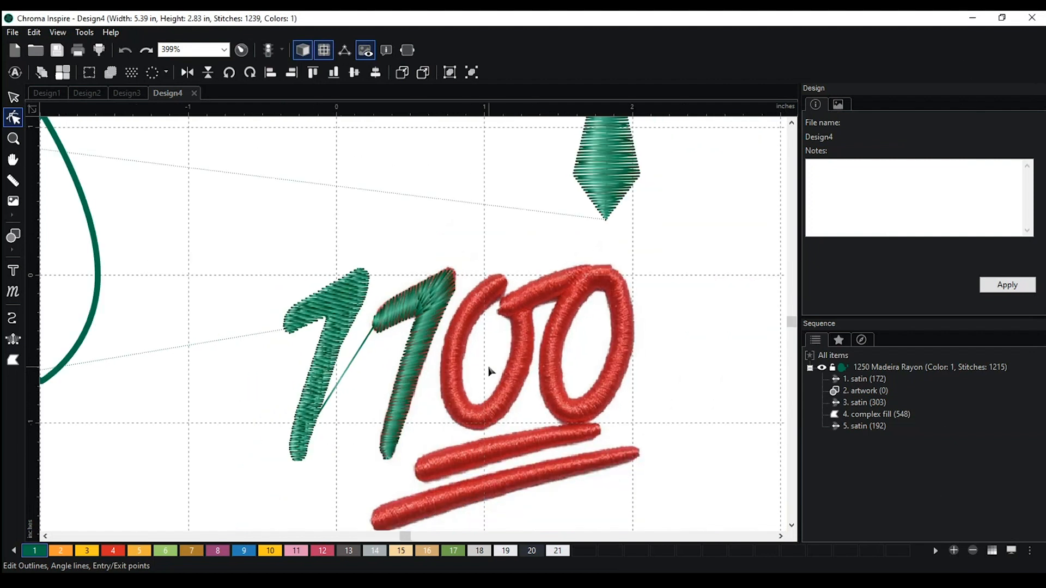
left_click_drag(453, 238, 407, 182)
scroll(485, 276, "up", 2)
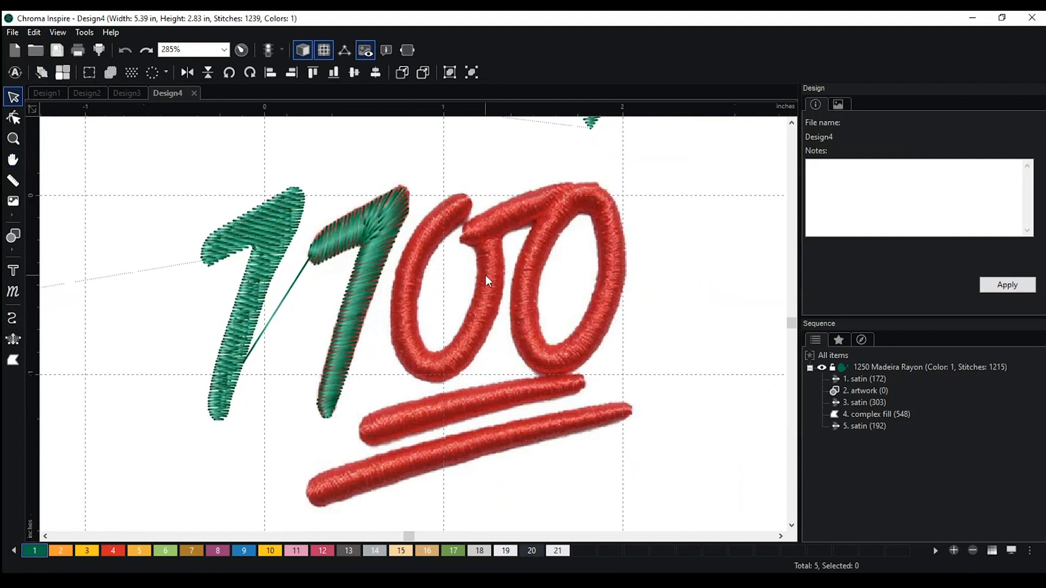
scroll(486, 276, "up", 1)
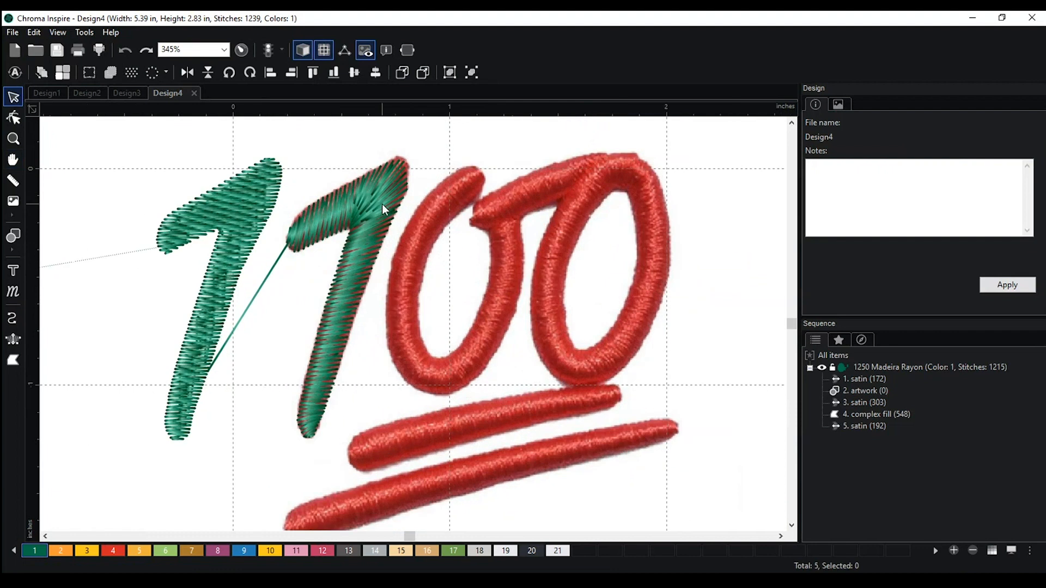
left_click(383, 205)
left_click(928, 203)
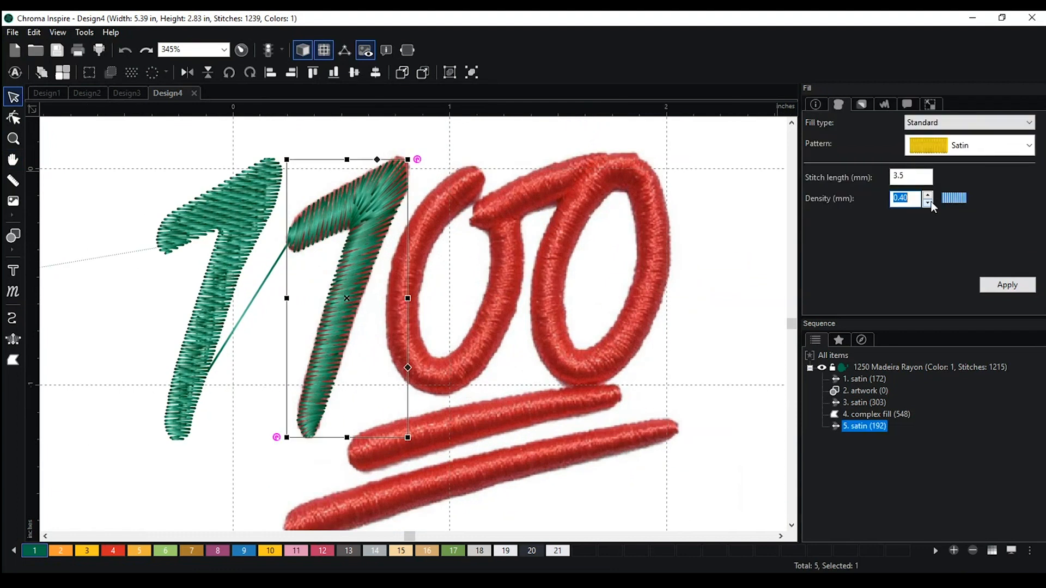
key("Return")
scroll(532, 277, "down", 2)
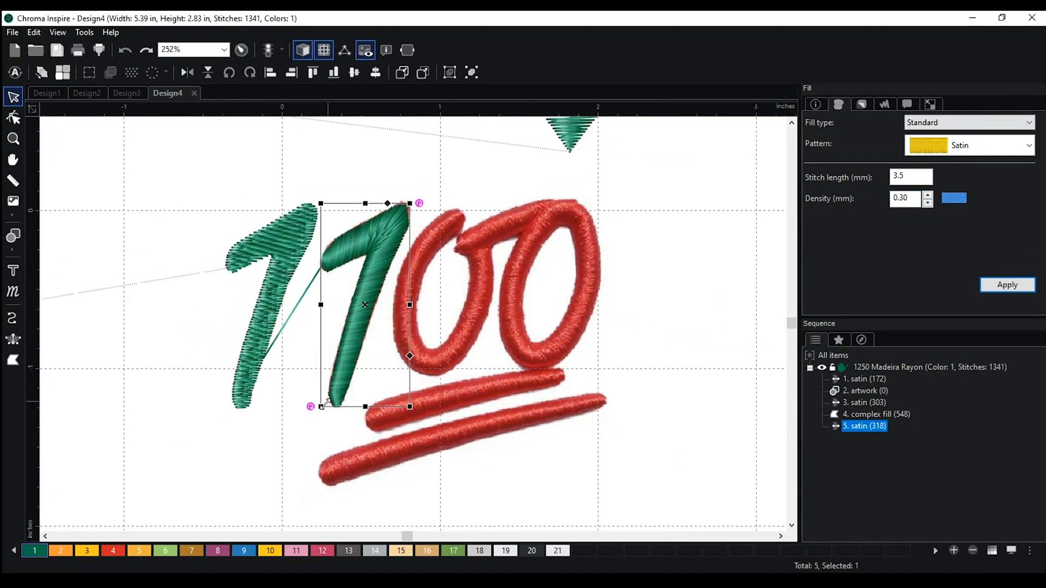
left_click(329, 445)
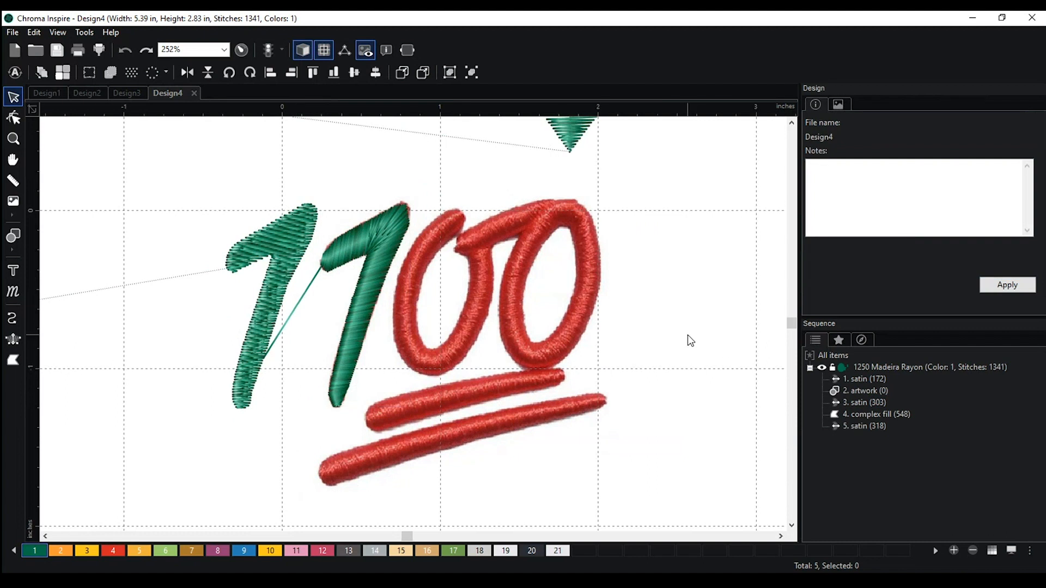
Move the satin leaf about 2 inches right and 0.7 inch up, to just above the complex fill 1.
scroll(690, 340, "down", 3)
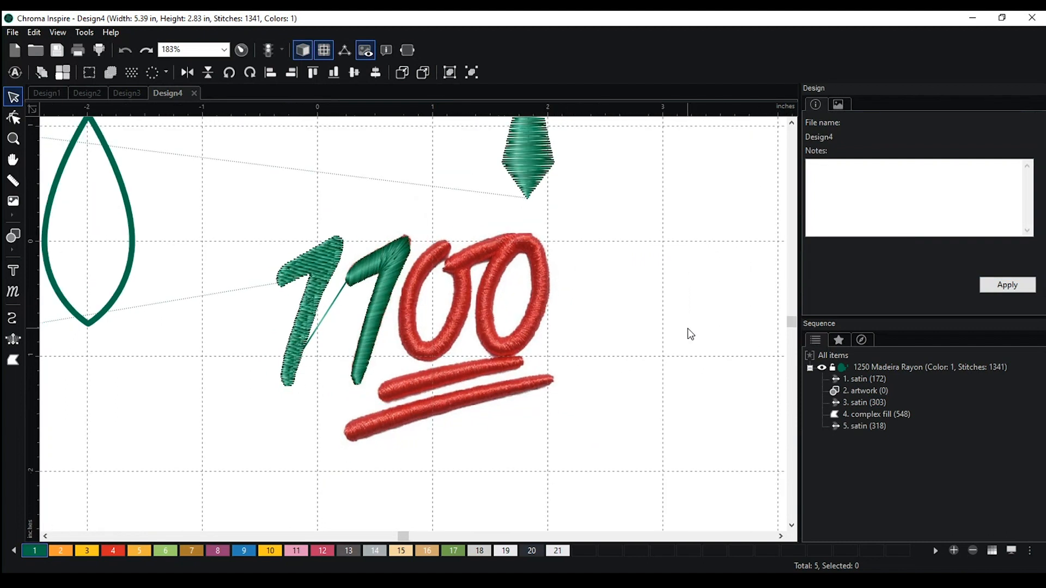
scroll(687, 328, "down", 2)
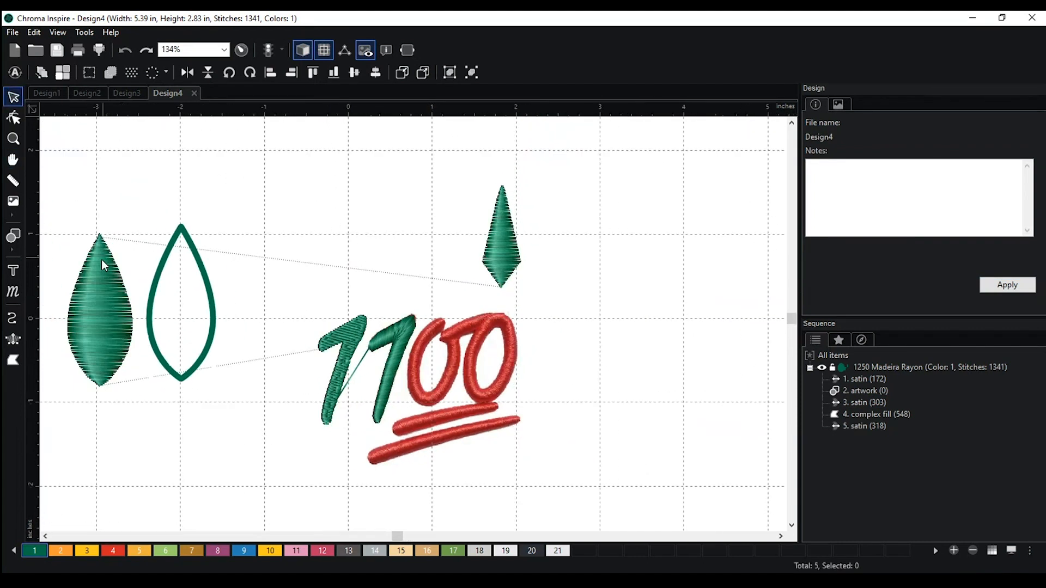
scroll(101, 259, "down", 1)
left_click_drag(145, 313, 295, 241)
Switch the satin leaf to outline editing, review its point, angle line and outline options, and deselect it.
left_click(13, 117)
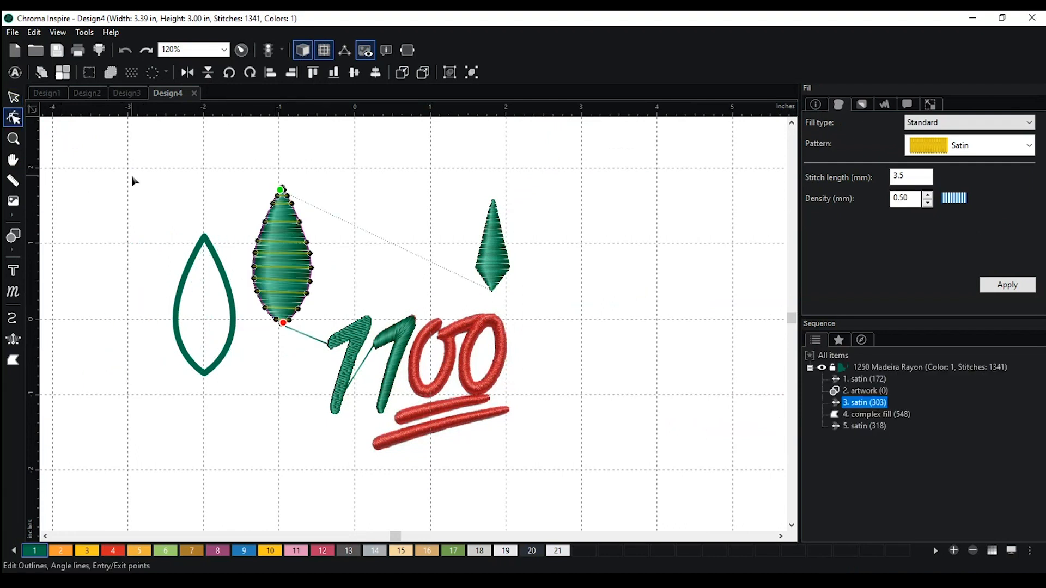
right_click(301, 225)
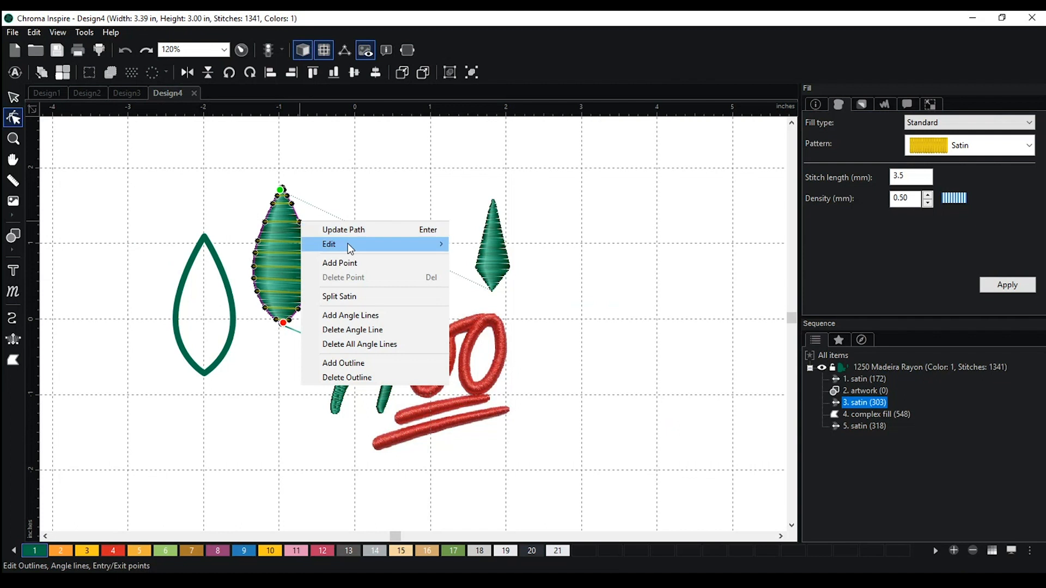
mouse_move(347, 243)
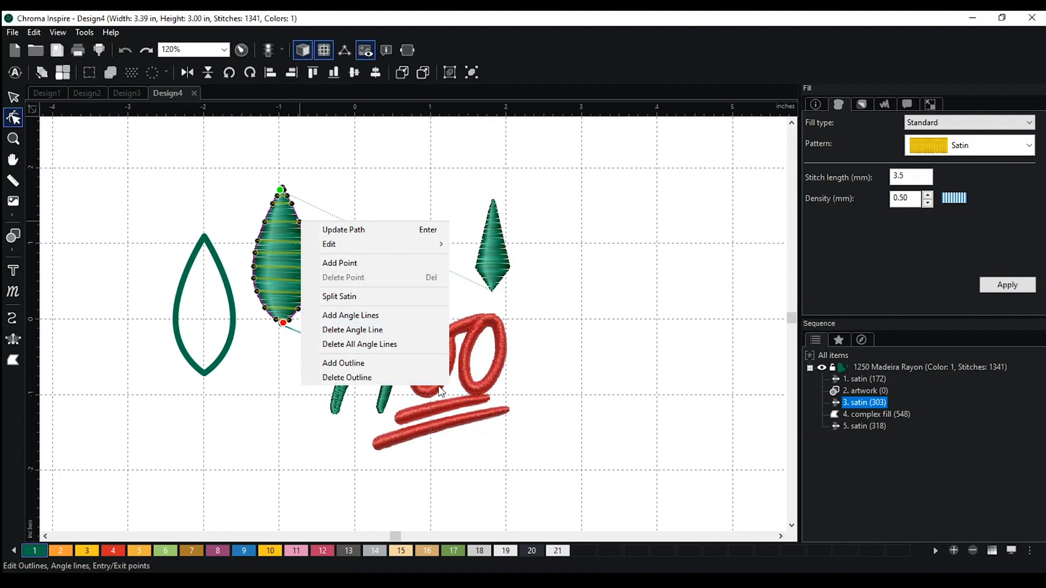
left_click(285, 414)
left_click(285, 414)
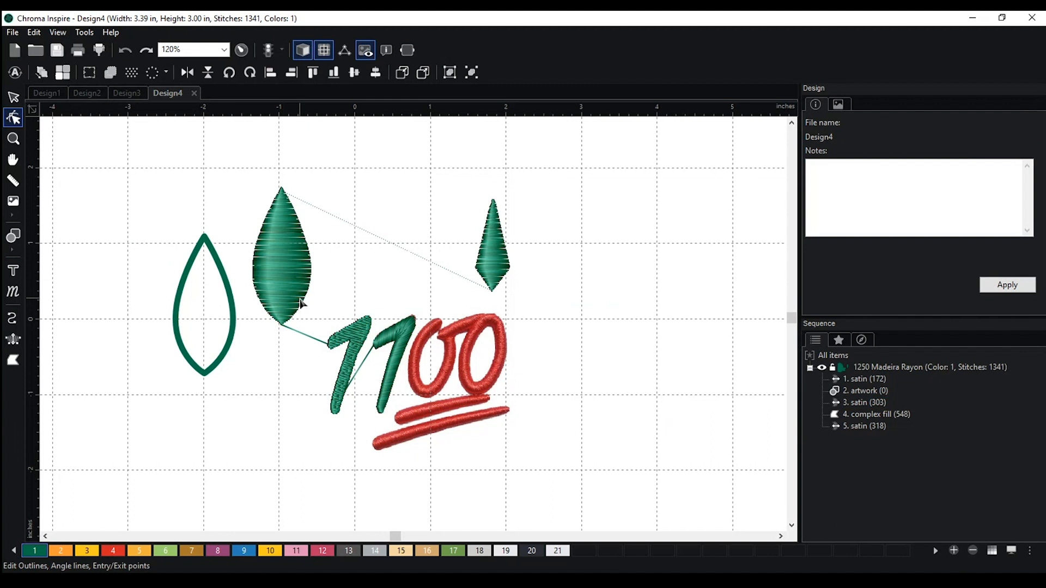
Select the outline nodes at the upper tip of the complex fill 1 and review the available node types and editing options.
left_click(356, 340)
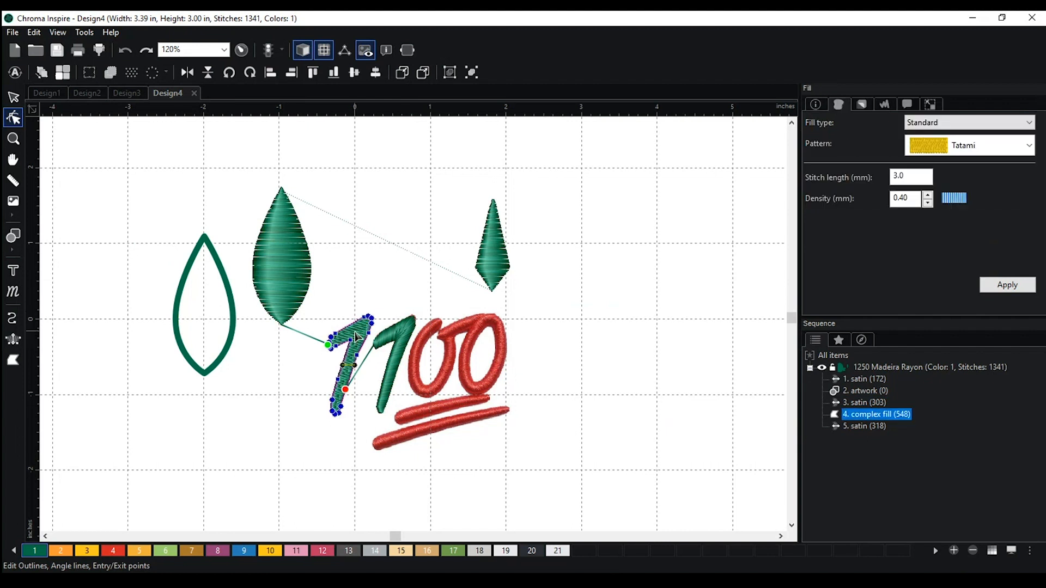
left_click_drag(359, 322, 373, 322)
scroll(375, 323, "up", 1)
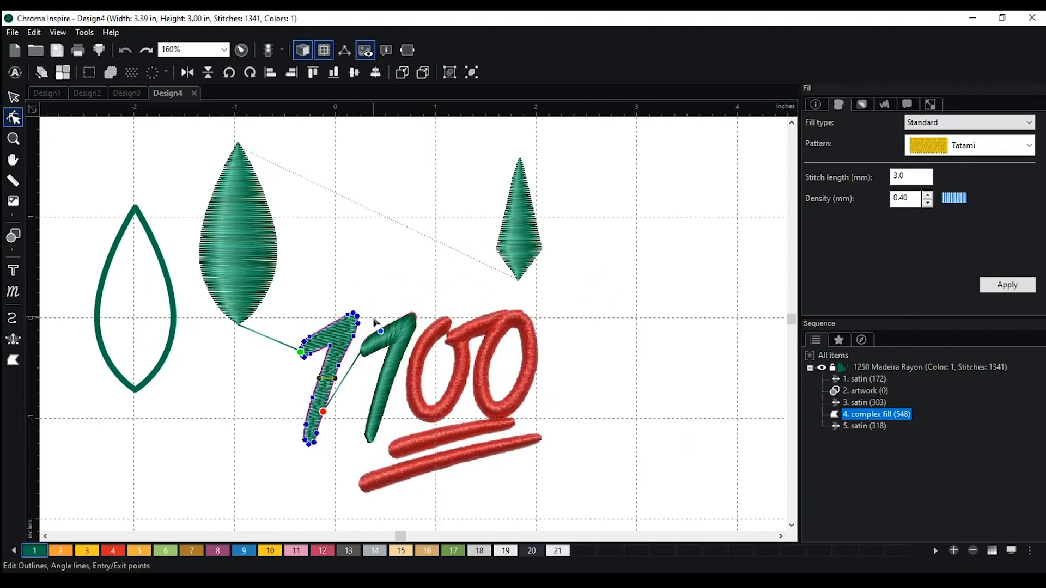
right_click(356, 317)
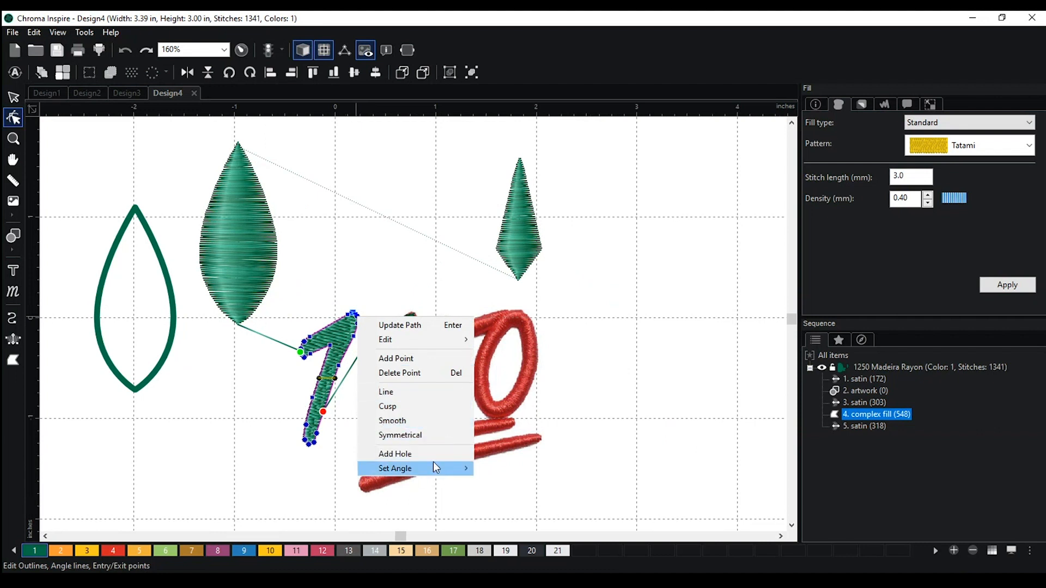
left_click(364, 302)
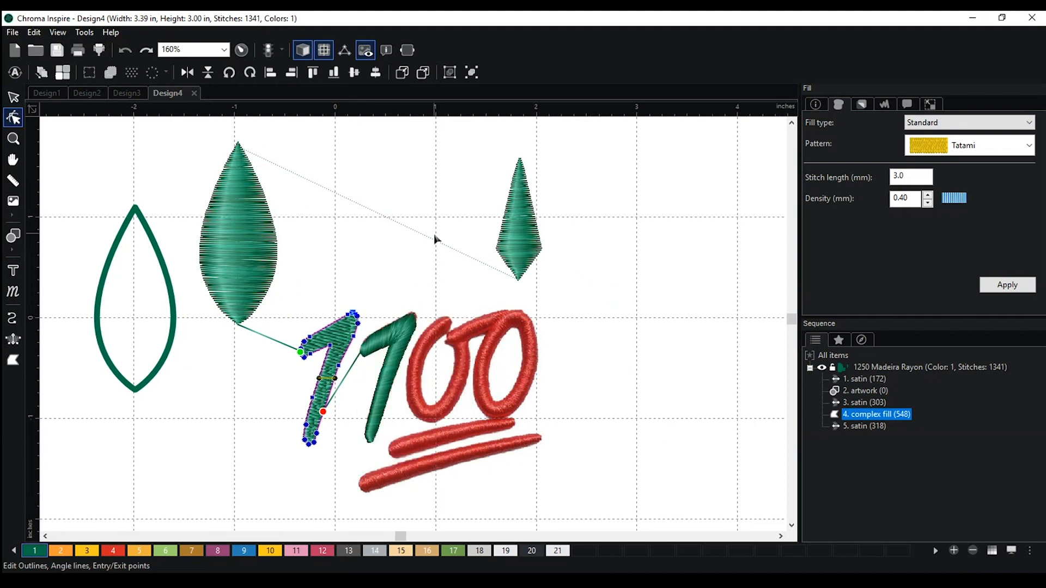
Review the list of artwork shapes, close it, and compare the complex fill 1 with the satin 1.
left_click(20, 251)
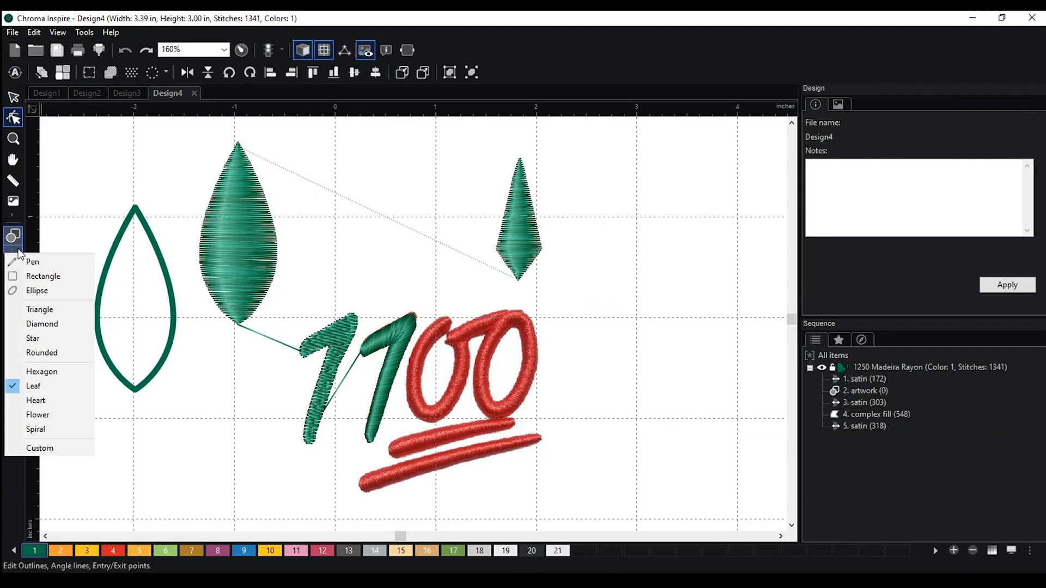
left_click(113, 227)
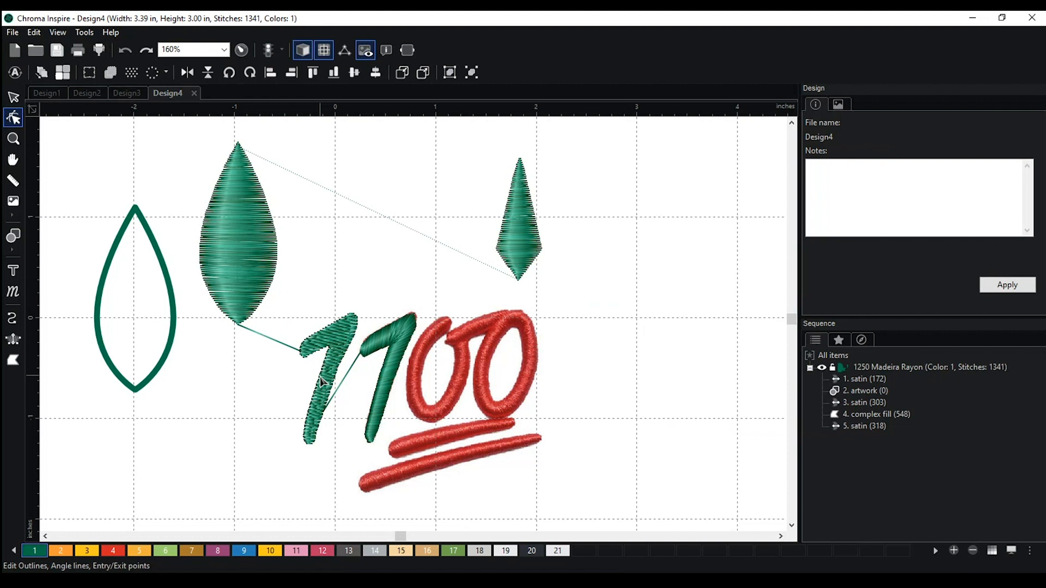
scroll(322, 382, "down", 1)
scroll(299, 384, "down", 2)
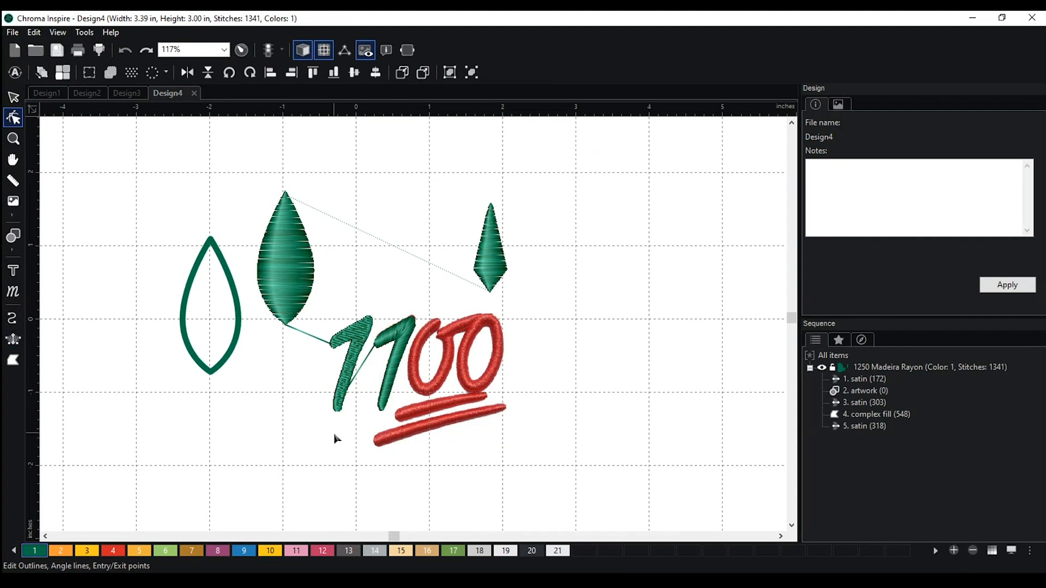
scroll(311, 419, "up", 3)
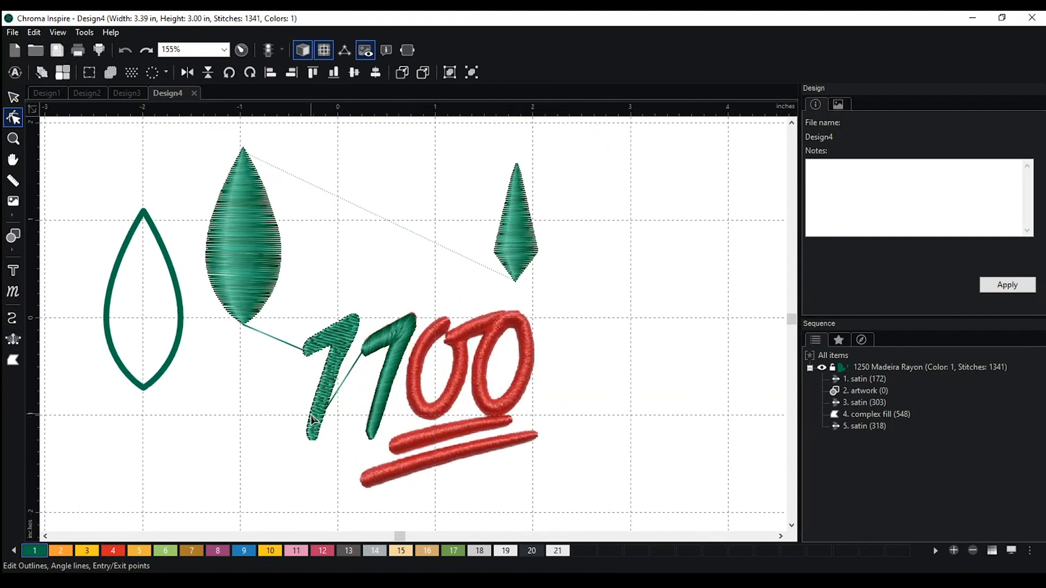
scroll(358, 210, "up", 1)
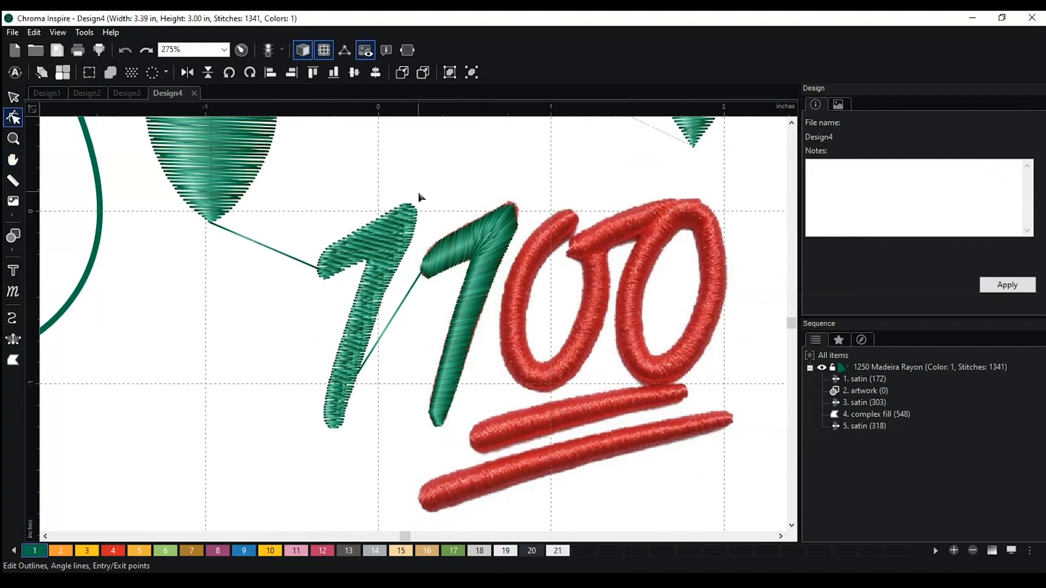
Examine the outline nodes, angle line and entry and exit points of the complex fill 1, then deselect it.
left_click(363, 253)
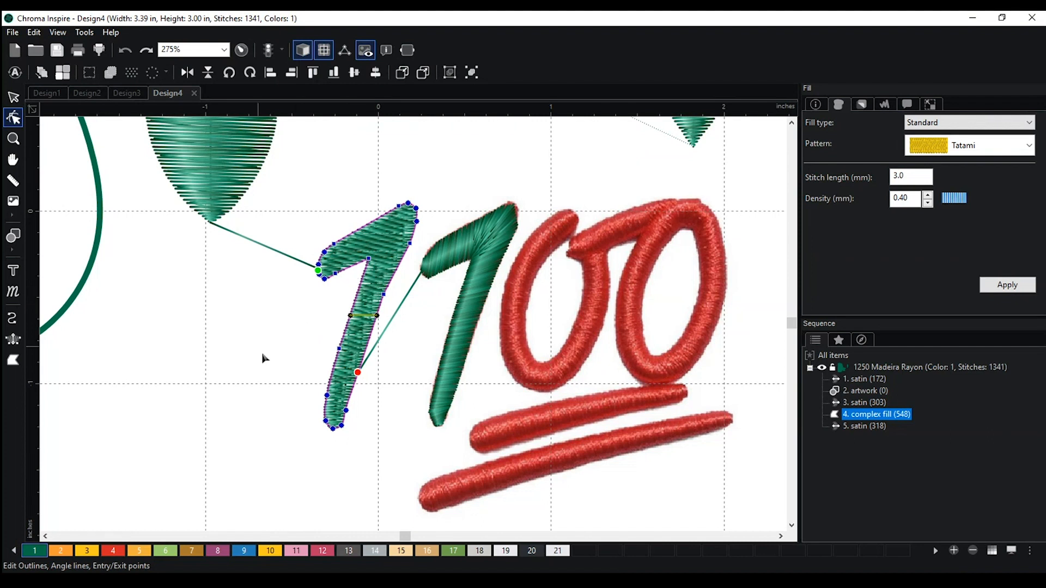
scroll(310, 348, "down", 1)
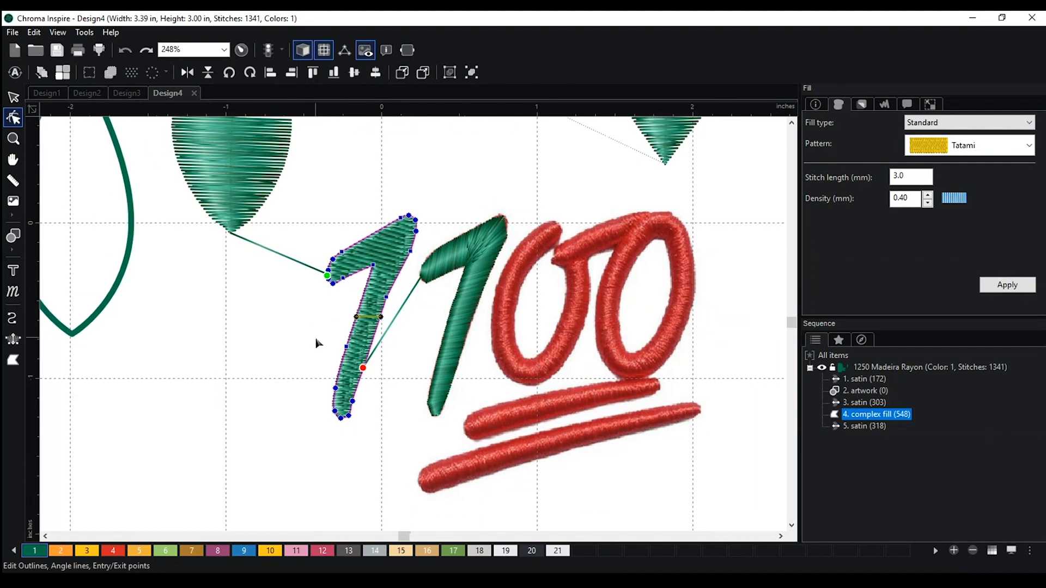
key("space")
left_click_drag(318, 342, 429, 306)
left_click(298, 289)
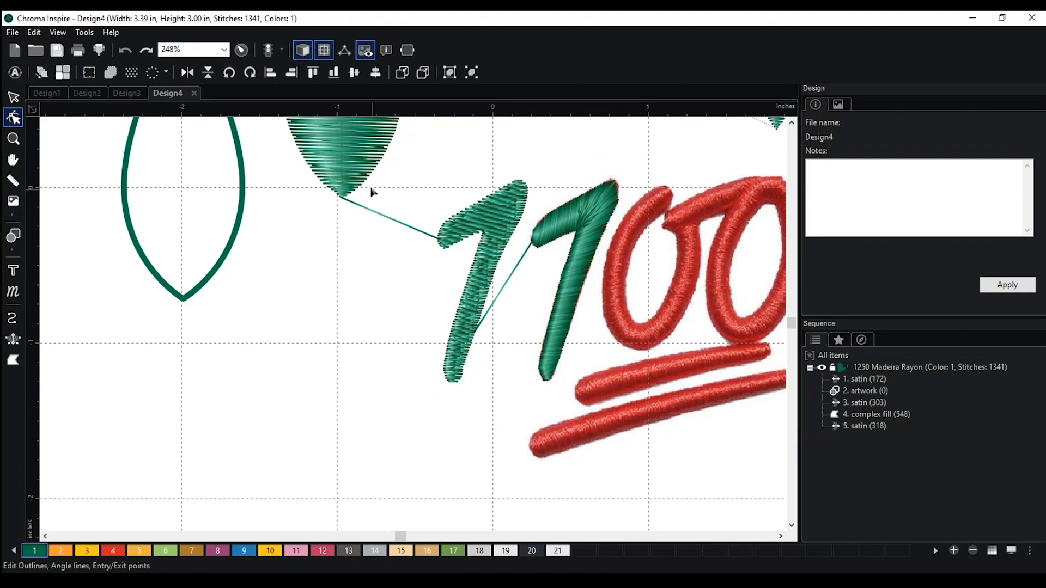
Select the satin leaf and limit its editing to the outline points only.
left_click(344, 192)
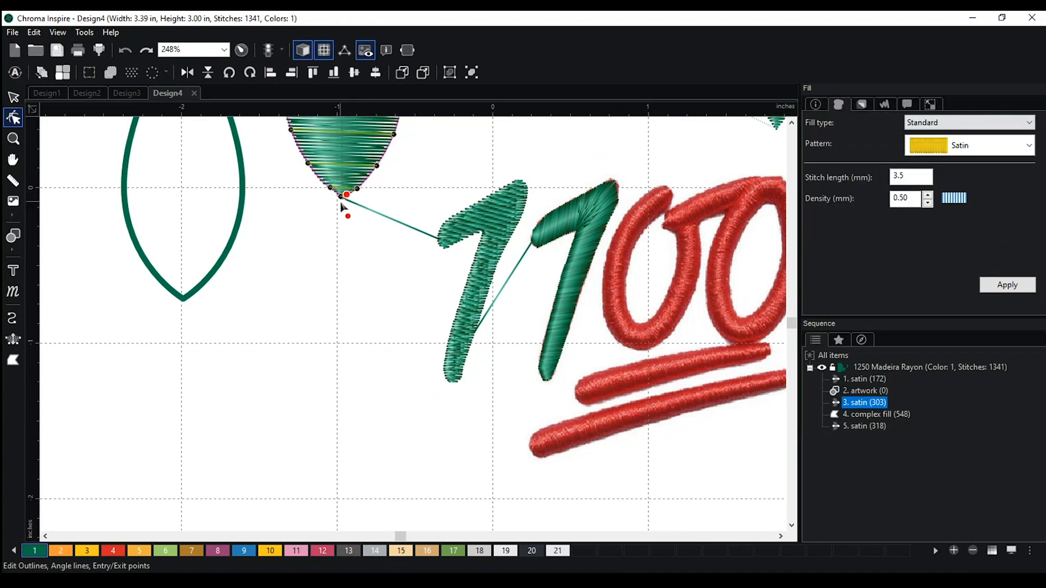
scroll(340, 204, "down", 1)
scroll(340, 203, "down", 1)
right_click(405, 168)
mouse_move(463, 188)
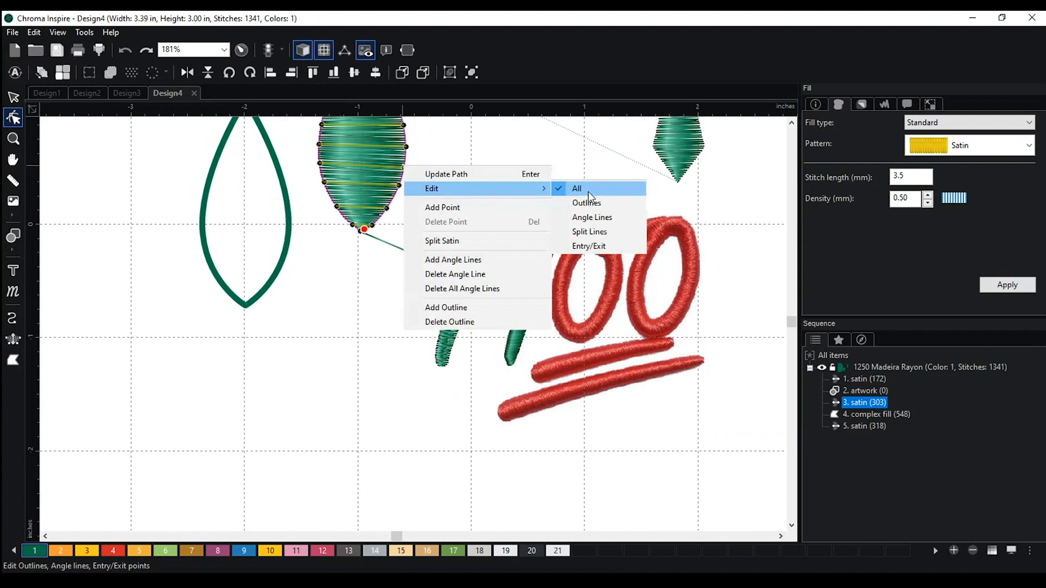
left_click(586, 203)
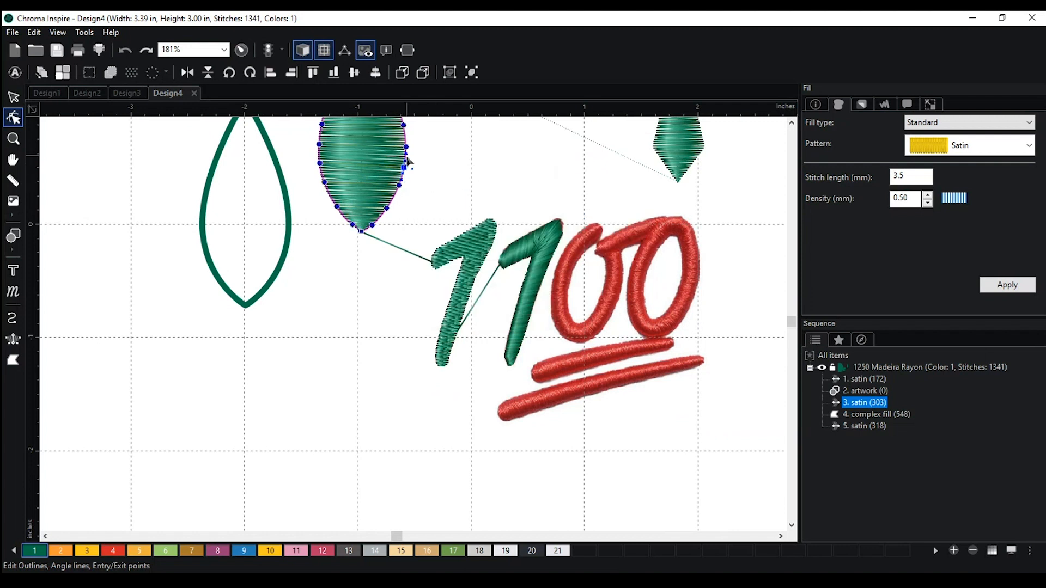
Pull a point on the leaf's right outline outward, shape the bulge with its curve handles, and move the point back near the leaf's edge.
left_click_drag(405, 169, 437, 185)
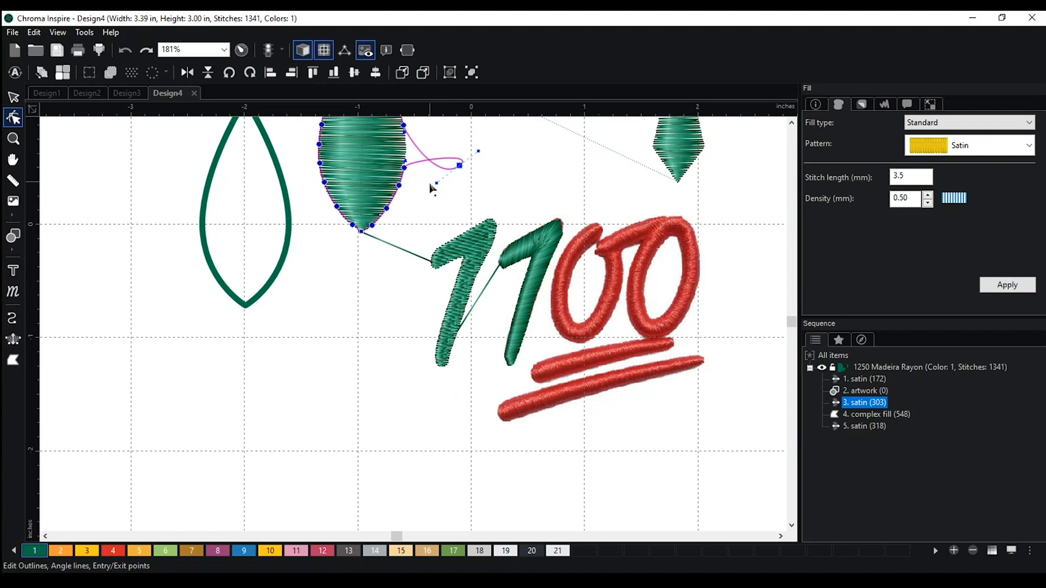
left_click_drag(478, 153, 444, 200)
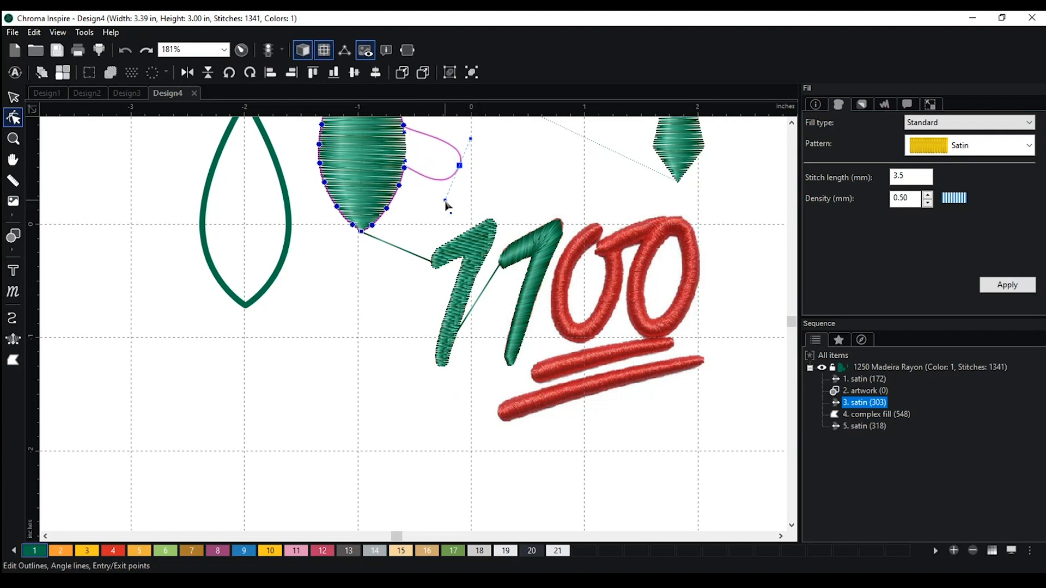
right_click(488, 188)
left_click_drag(461, 165, 411, 147)
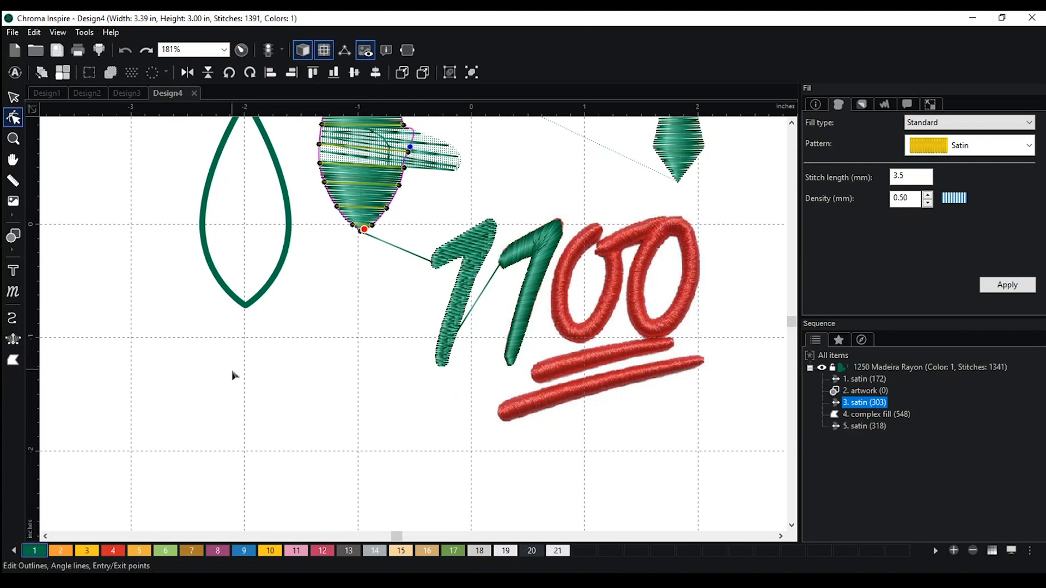
Draw an irregular open run of smooth Bezier curves below the leaf outline with a 3.0 mm stitch length.
left_click(12, 341)
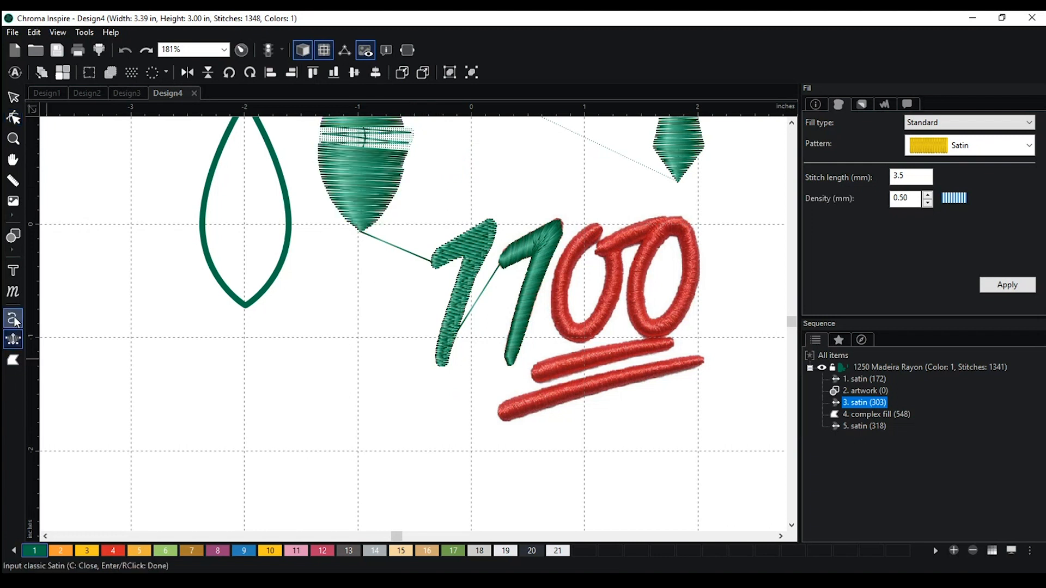
left_click(12, 318)
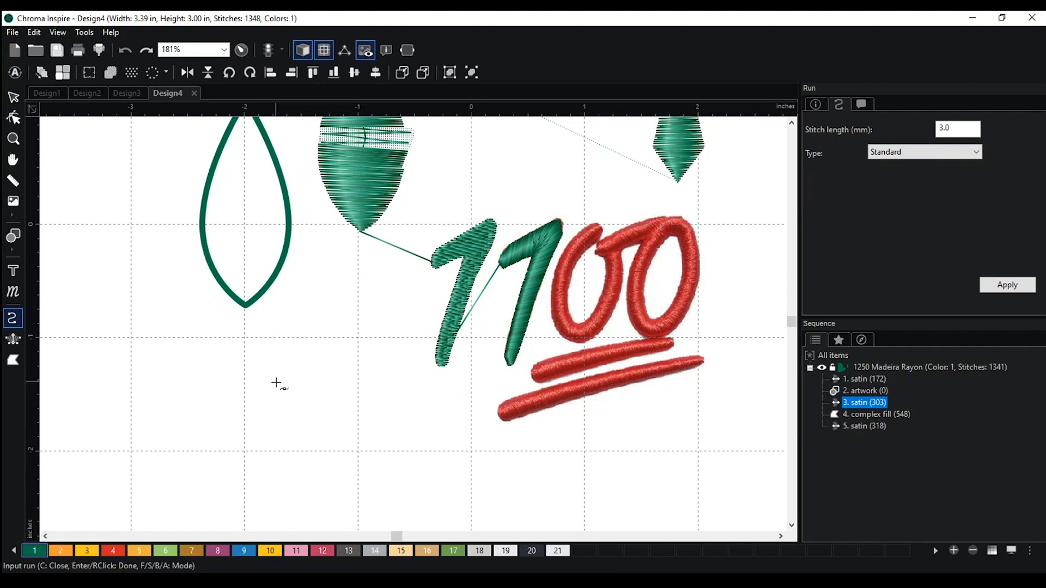
left_click(273, 399)
left_click_drag(292, 358, 378, 476)
left_click_drag(410, 426, 427, 458)
left_click_drag(443, 456, 402, 509)
left_click_drag(374, 516, 294, 437)
left_click_drag(272, 437, 245, 479)
left_click_drag(232, 488, 210, 487)
left_click_drag(196, 475, 266, 426)
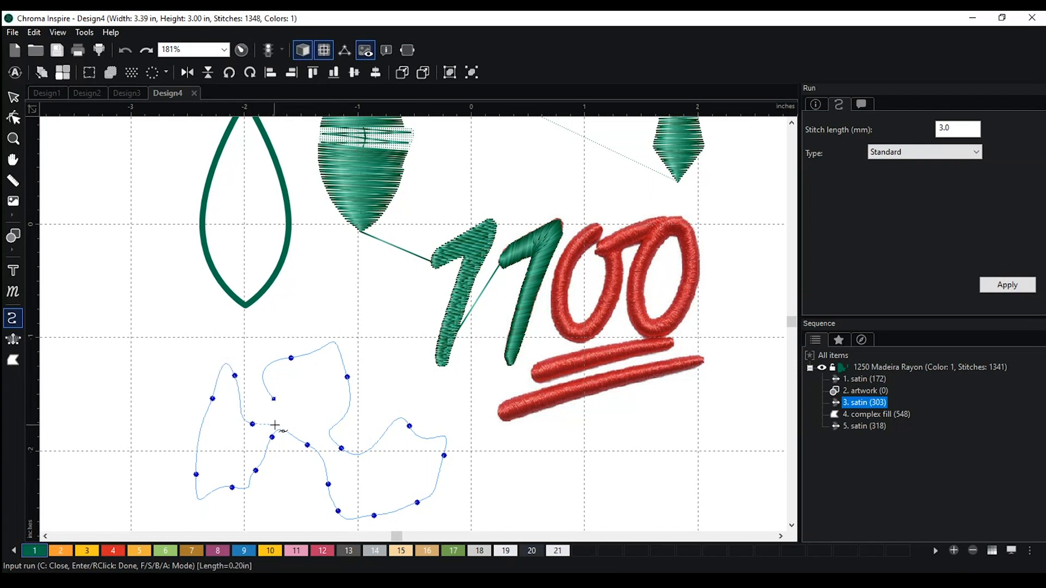
key("Return")
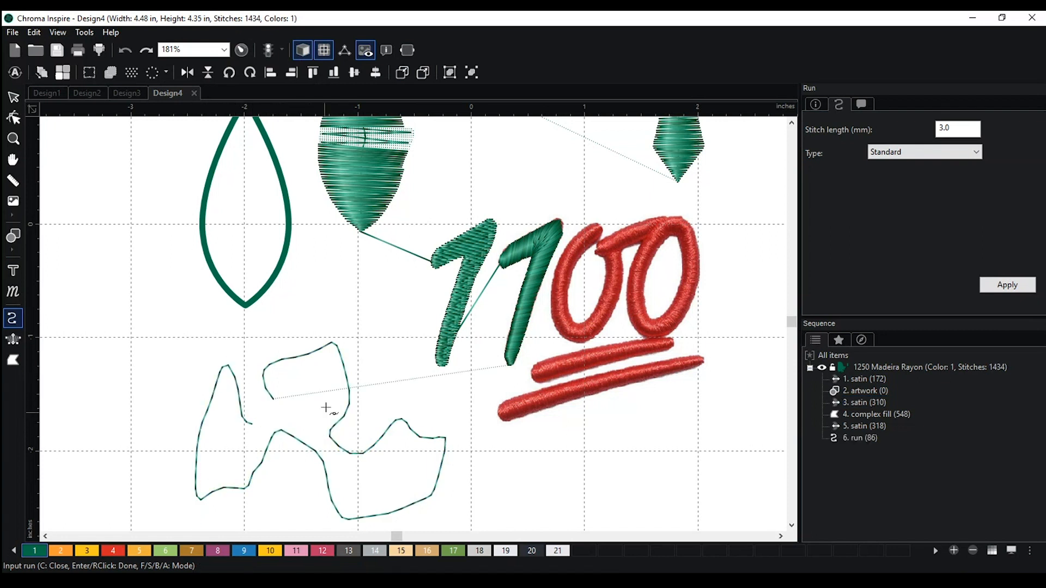
Draw a run below the red underlines that starts with a straight segment and continues as a smooth wavy line.
left_click(546, 468)
left_click(589, 439)
left_click(618, 444)
left_click(625, 466)
left_click(626, 487)
left_click(642, 496)
left_click(660, 489)
left_click(660, 467)
left_click(666, 433)
left_click(684, 433)
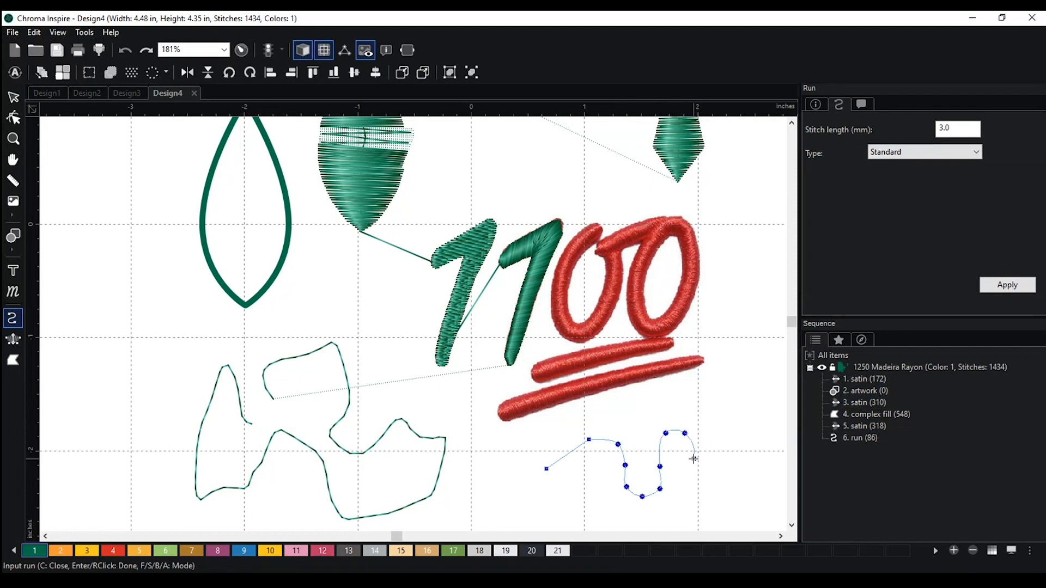
left_click(694, 459)
left_click(690, 492)
left_click(699, 503)
left_click(717, 495)
left_click(717, 482)
right_click(716, 482)
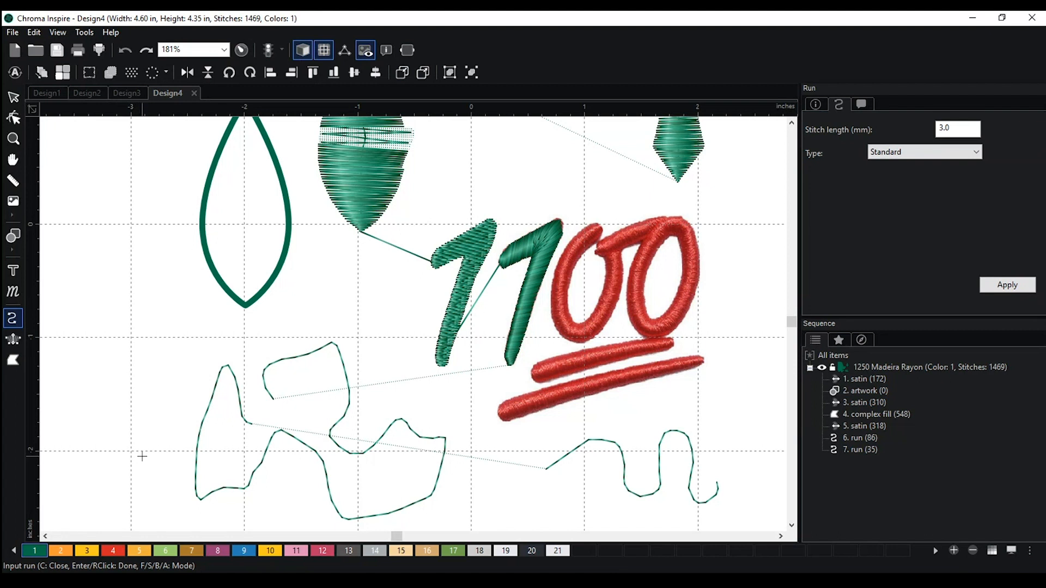
Draw a closed triangular run to the left of the irregular curved run.
left_click(75, 391)
left_click(126, 283)
left_click(192, 331)
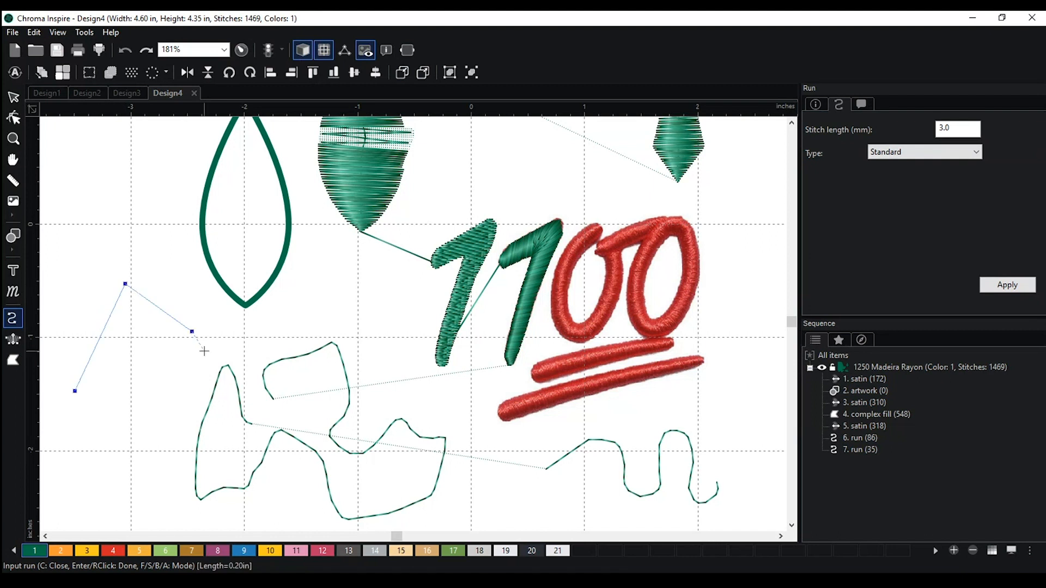
key("c")
key("Return")
Draw an open two-segment run below the triangle, with a slanted line followed by a short horizontal line.
left_click(128, 471)
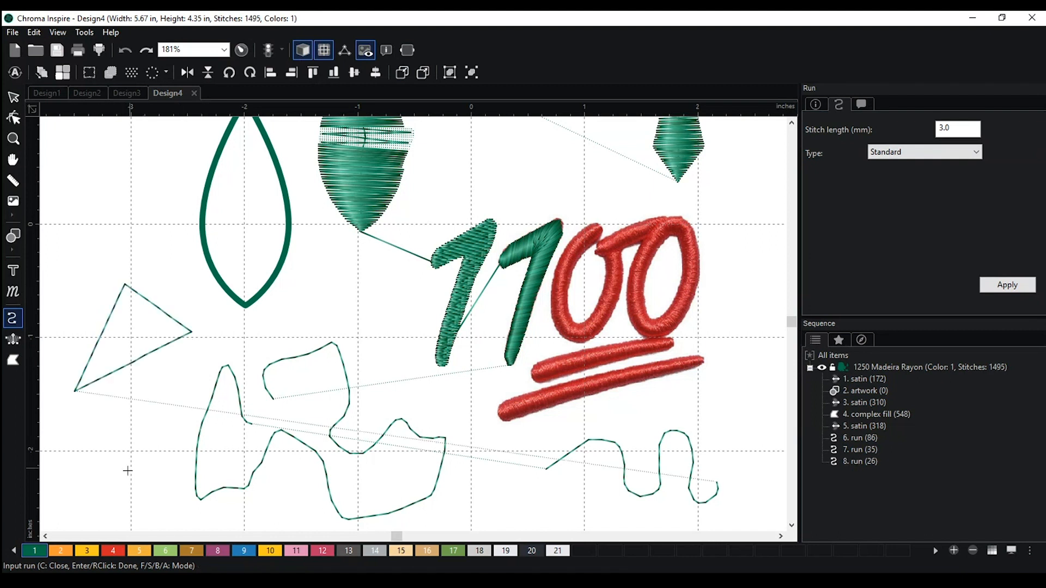
left_click(166, 380)
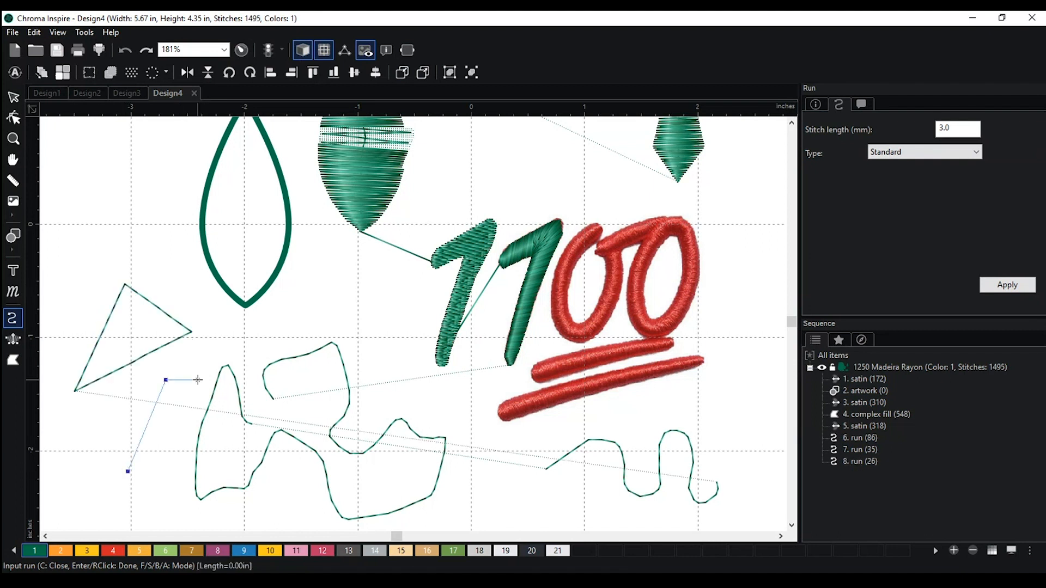
left_click(198, 380)
key("Return")
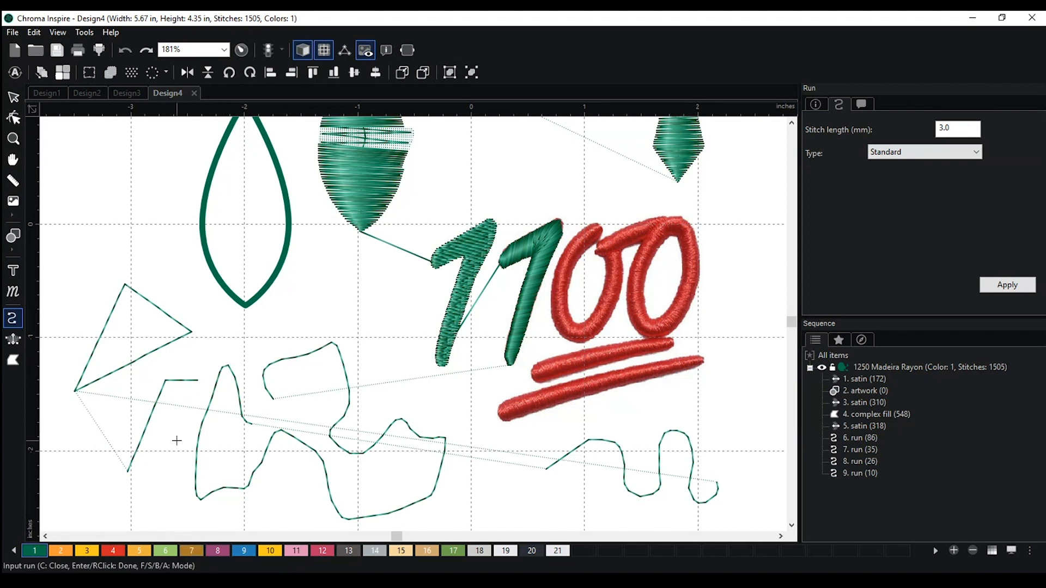
Start a new run in the empty area below the other runs with Bezier curves and extend it with a freehand wavy stretch.
key("space")
left_click_drag(180, 439, 270, 199)
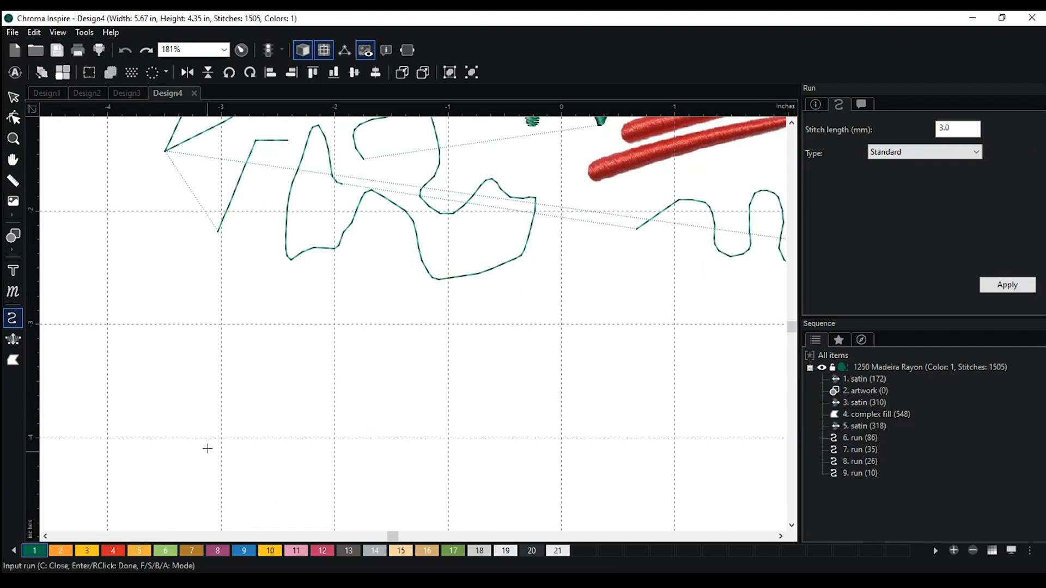
left_click(234, 411)
mouse_move(308, 348)
left_mouse_down()
mouse_move(359, 371)
mouse_move(387, 459)
left_mouse_up()
left_click(425, 376)
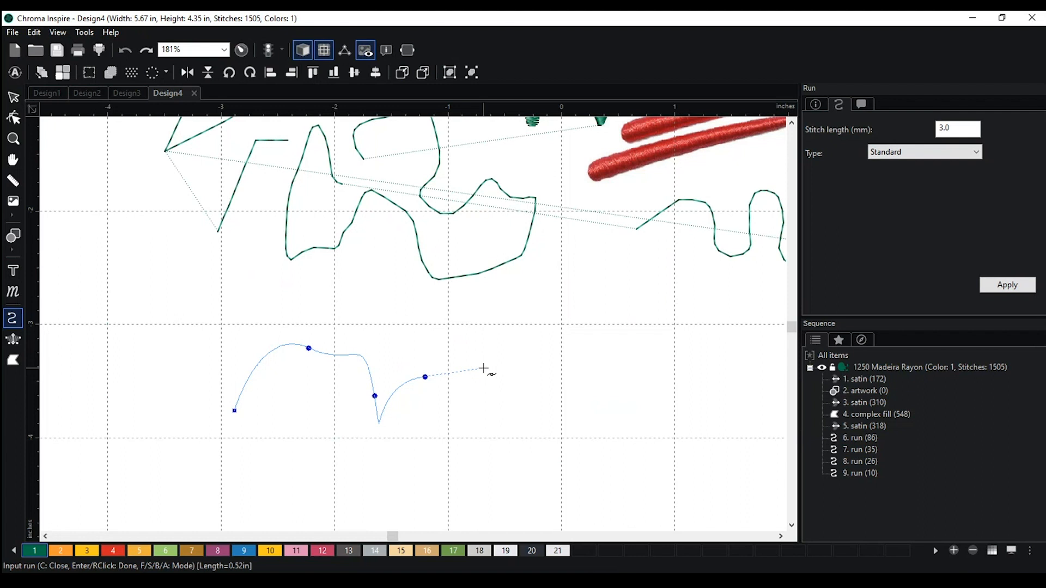
key("f")
mouse_move(485, 375)
left_mouse_down()
mouse_move(505, 348)
mouse_move(540, 341)
mouse_move(577, 416)
mouse_move(603, 419)
mouse_move(620, 352)
mouse_move(667, 390)
left_mouse_up()
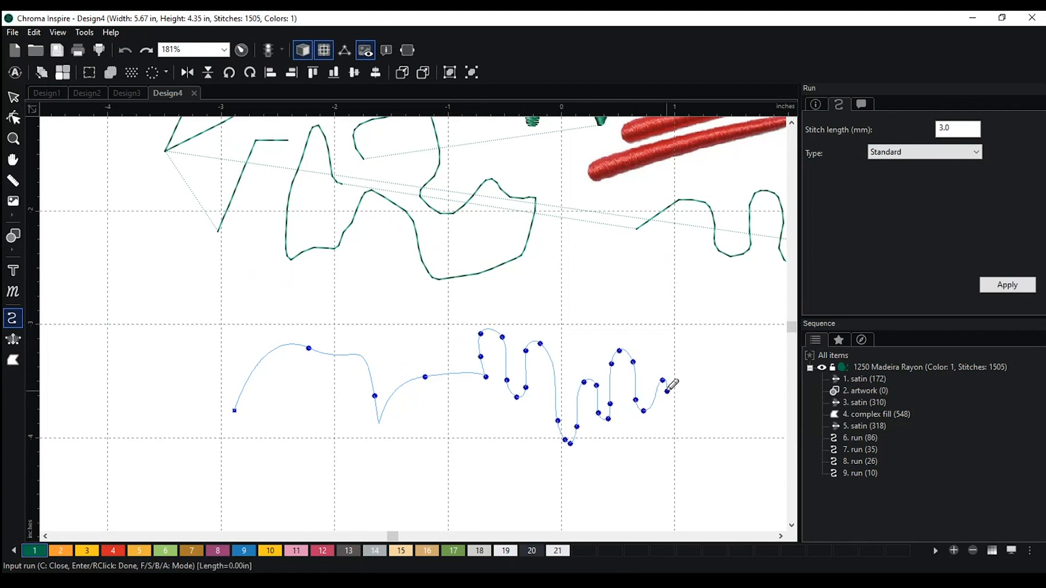
Extend the same run from its freehand stretch with a straight segment and point-by-point smooth curves.
key("s")
left_click(623, 474)
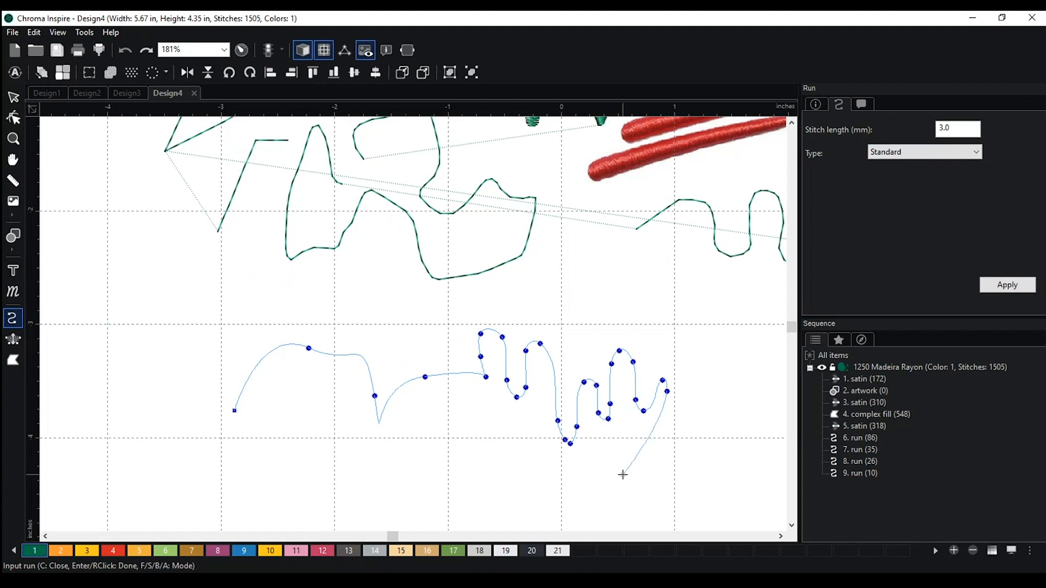
left_click(655, 480)
left_click(707, 450)
left_click(727, 392)
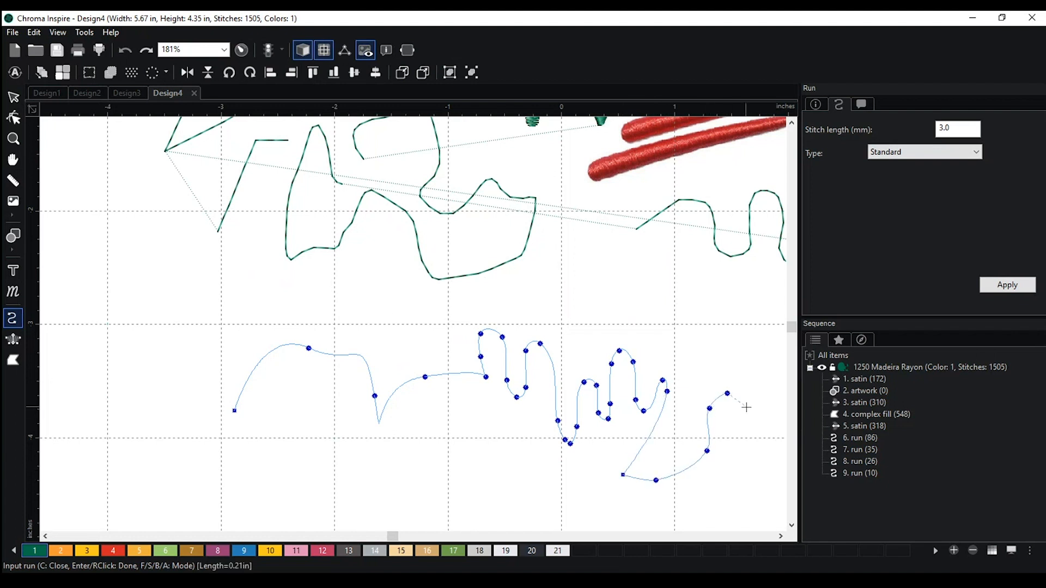
left_click(747, 408)
left_click(739, 431)
left_click(723, 475)
left_click(723, 498)
left_click(746, 505)
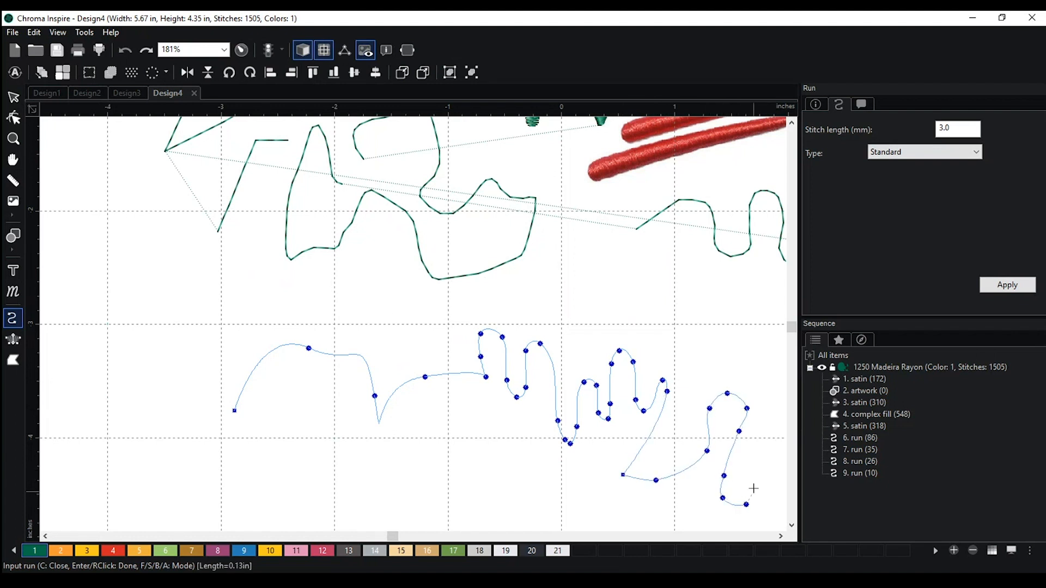
left_click(754, 486)
Continue the run to the right with a long straight line and a series of large arcs, and finish the run.
scroll(741, 483, "down", 1)
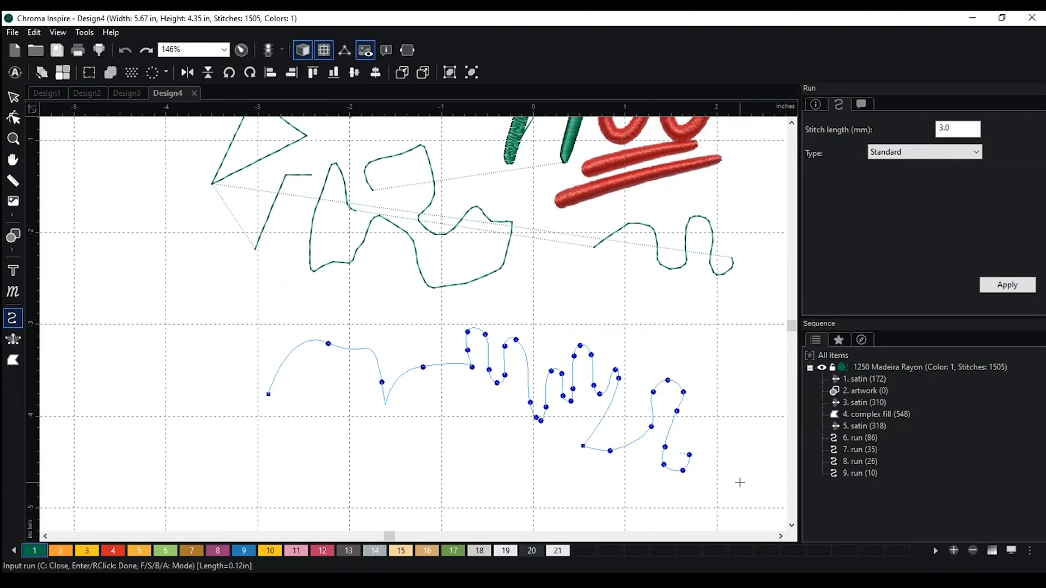
left_click_drag(738, 483, 341, 403)
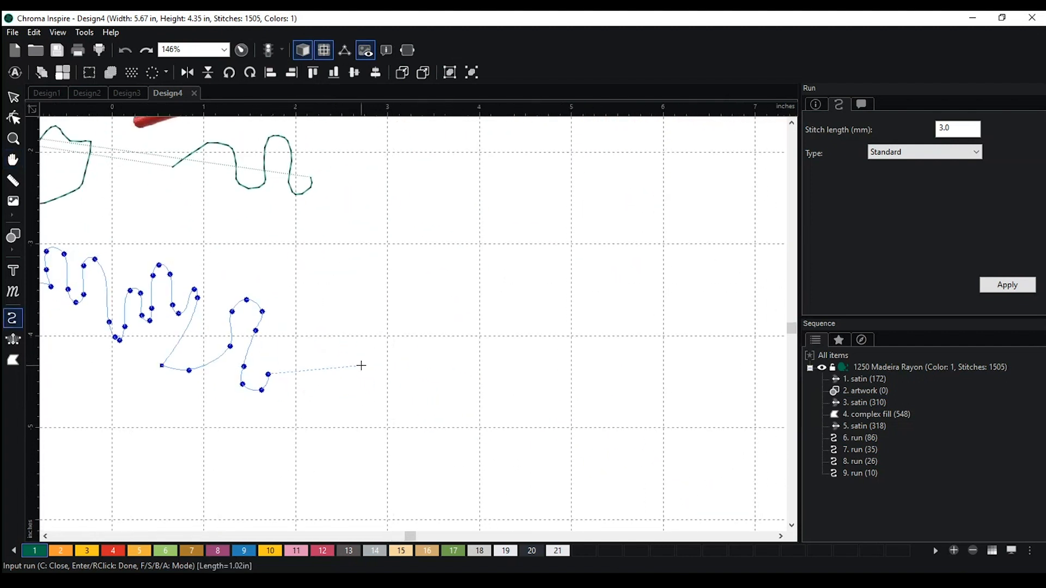
left_click(429, 298)
left_click(460, 312)
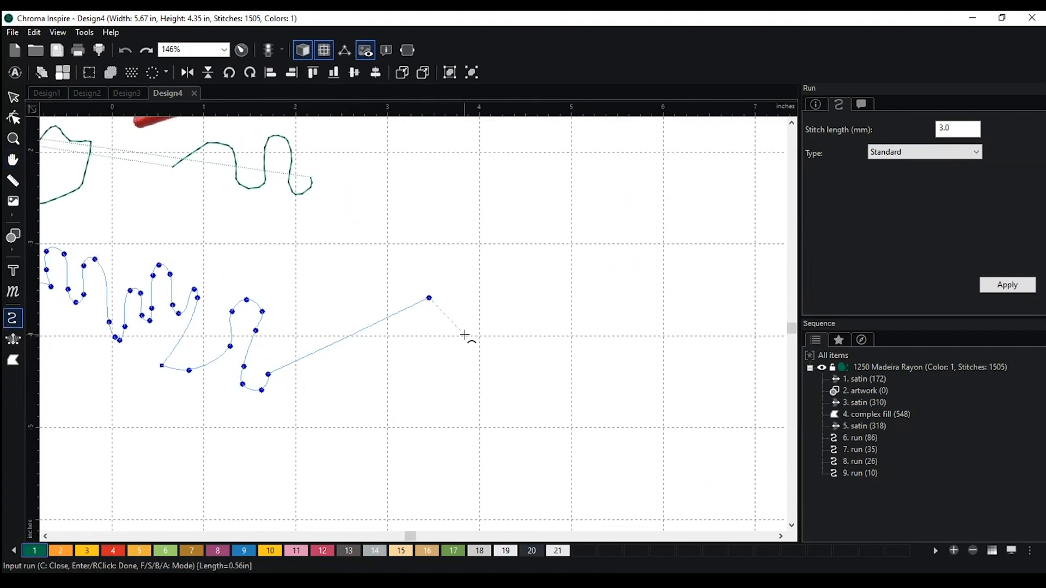
left_click(462, 346)
left_click(433, 364)
left_click(425, 409)
left_click(460, 436)
left_click(503, 397)
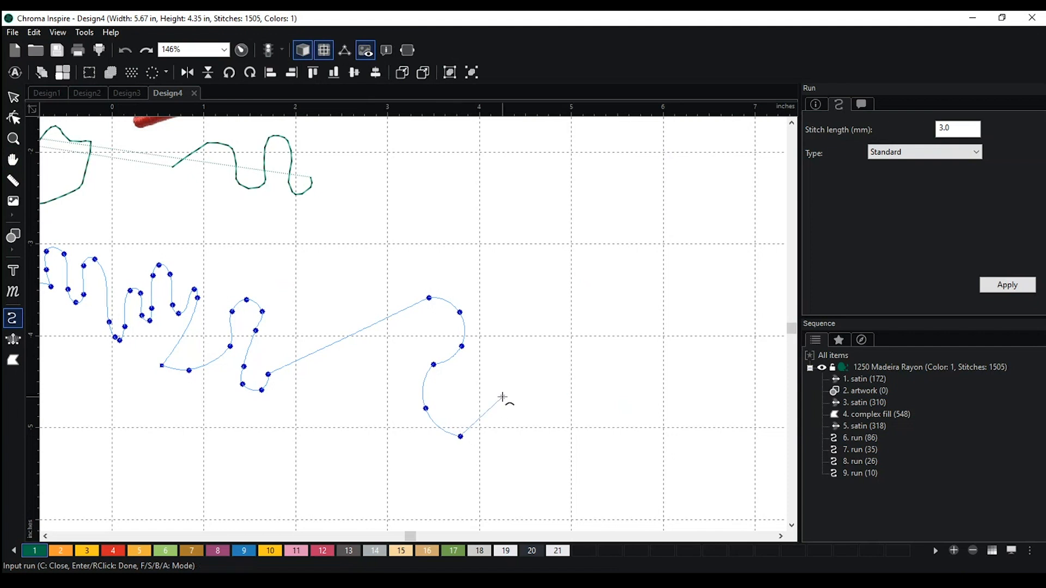
left_click(513, 357)
left_click(560, 341)
left_click(578, 385)
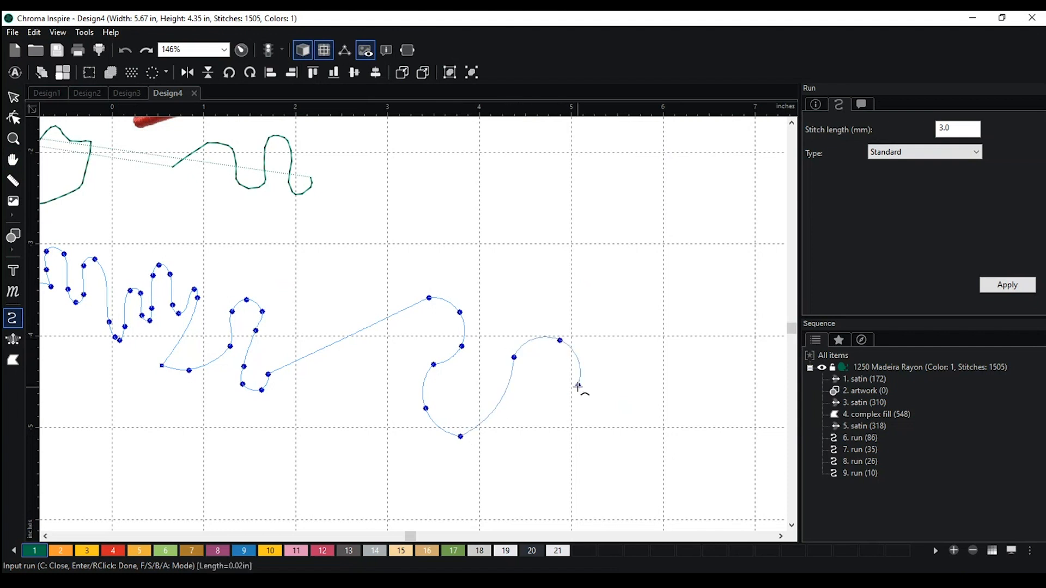
left_click(550, 465)
left_click(589, 465)
left_click(615, 435)
left_click(654, 372)
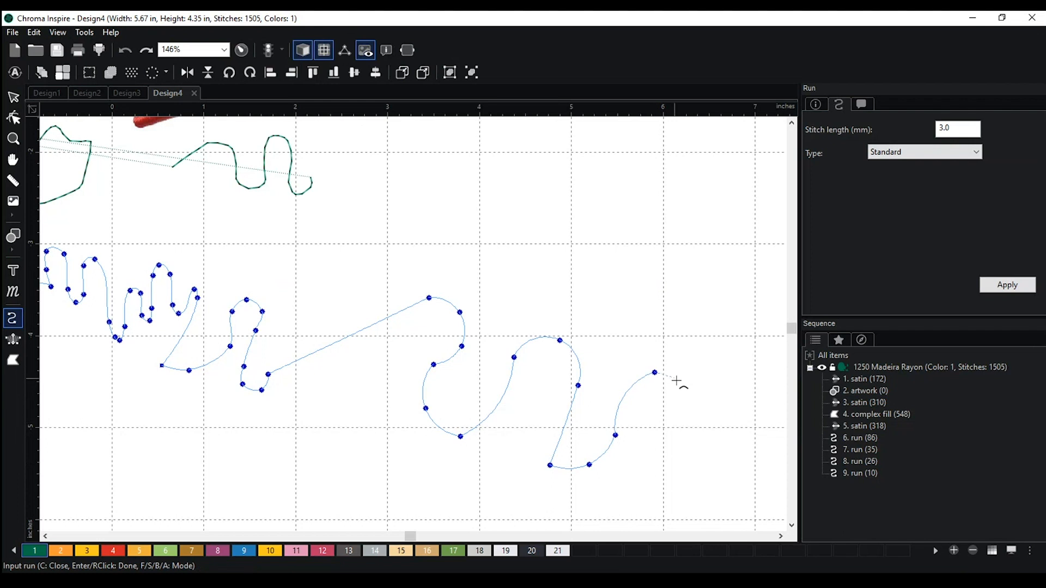
left_click(687, 404)
left_click(672, 448)
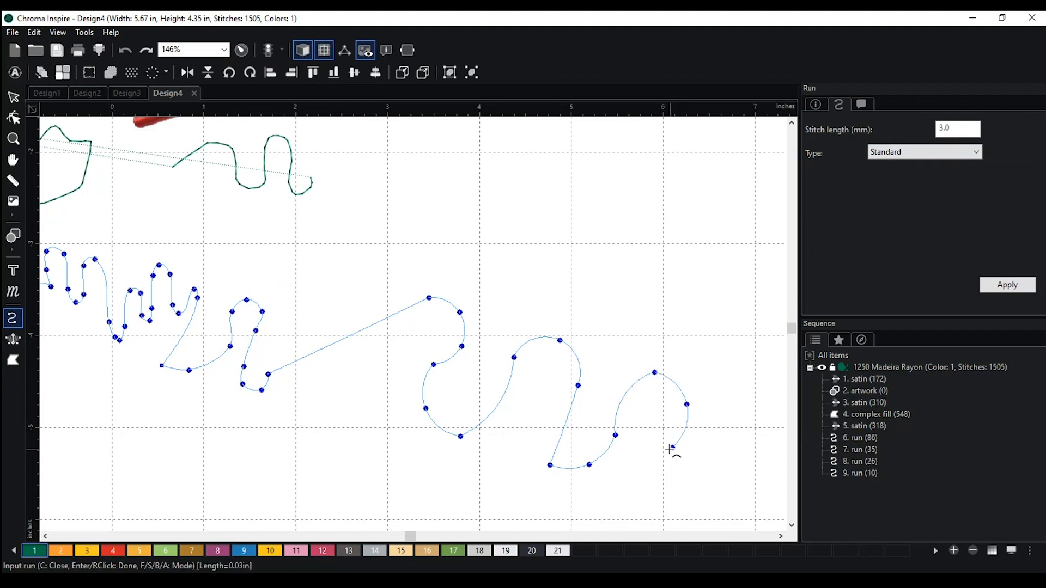
key("Return")
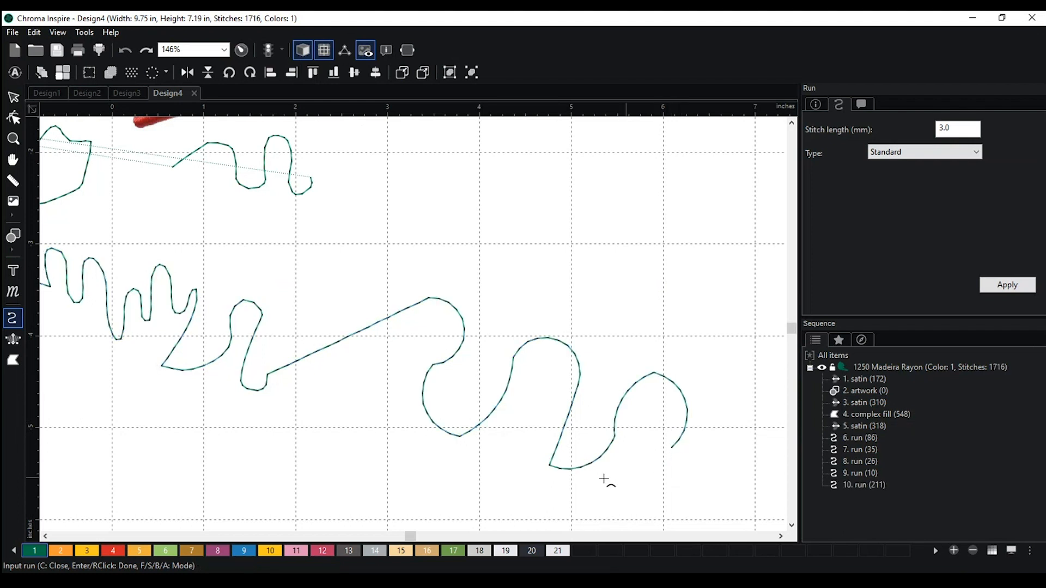
Review the finished mixed-mode run as a whole, switch to Design3, and look over its shapes.
scroll(319, 397, "down", 2)
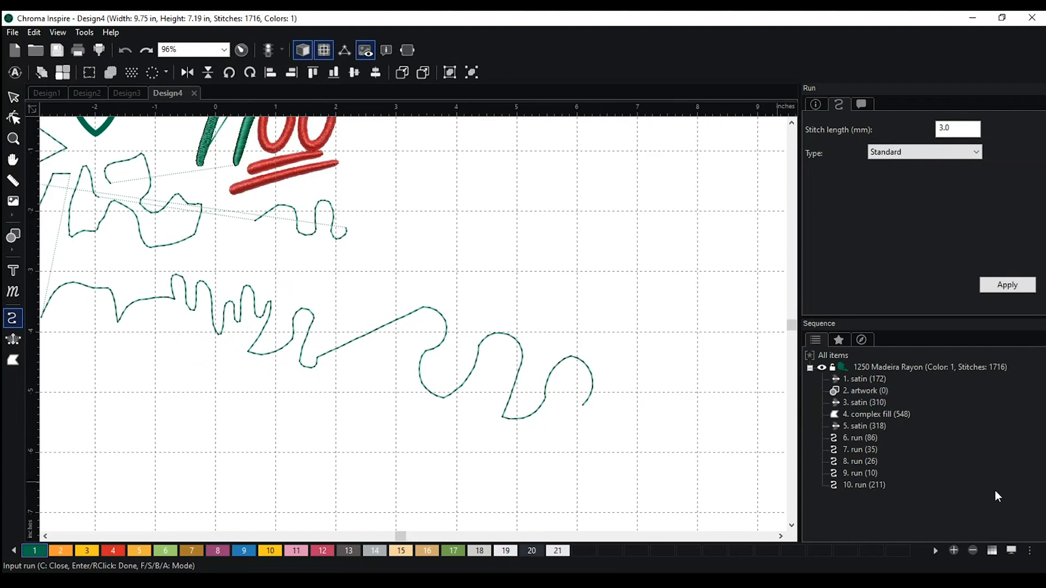
scroll(630, 403, "down", 3)
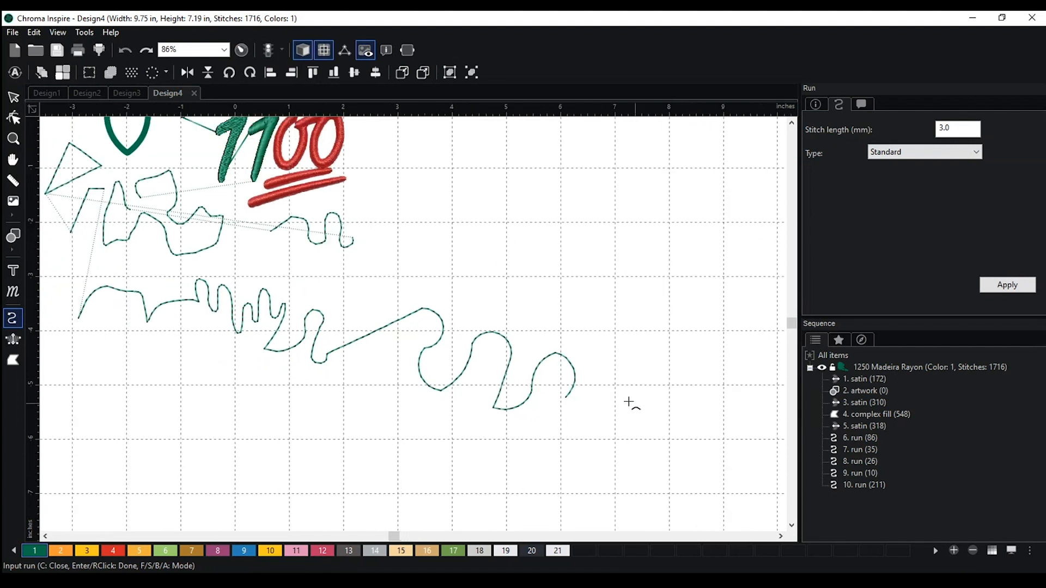
left_click(127, 93)
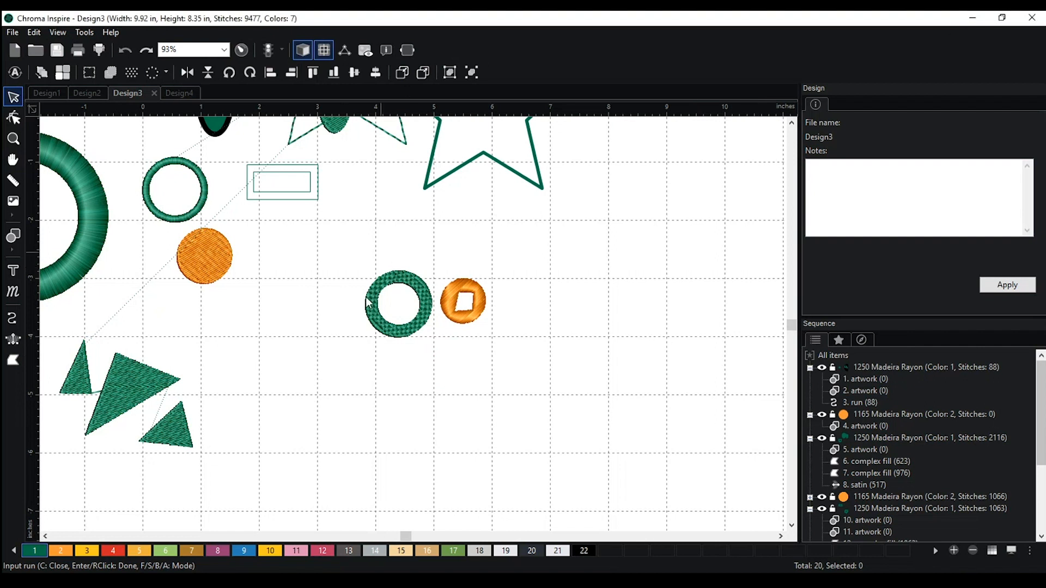
scroll(365, 296, "down", 1)
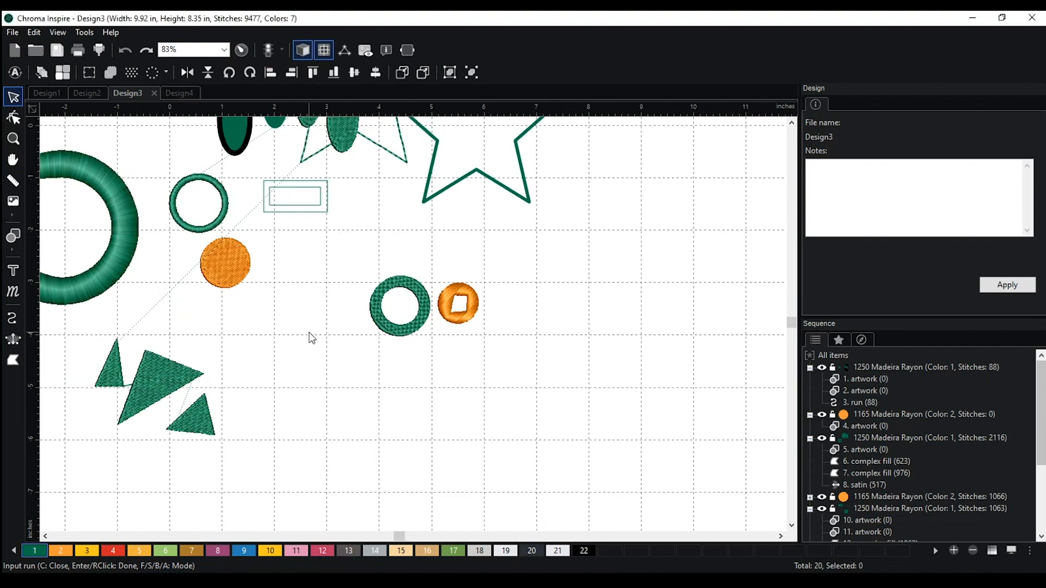
left_click(331, 257)
left_click_drag(322, 261, 439, 372)
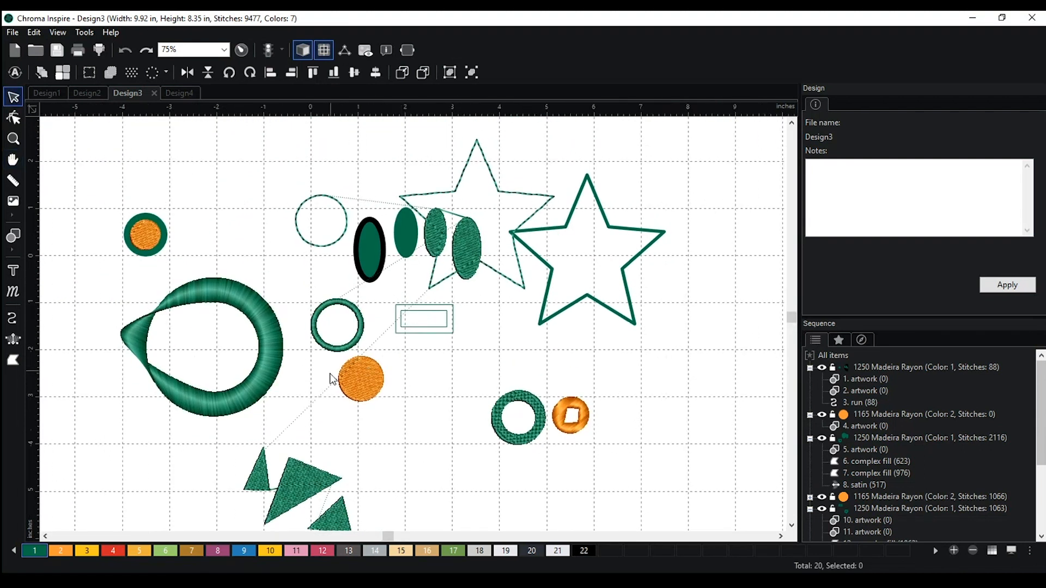